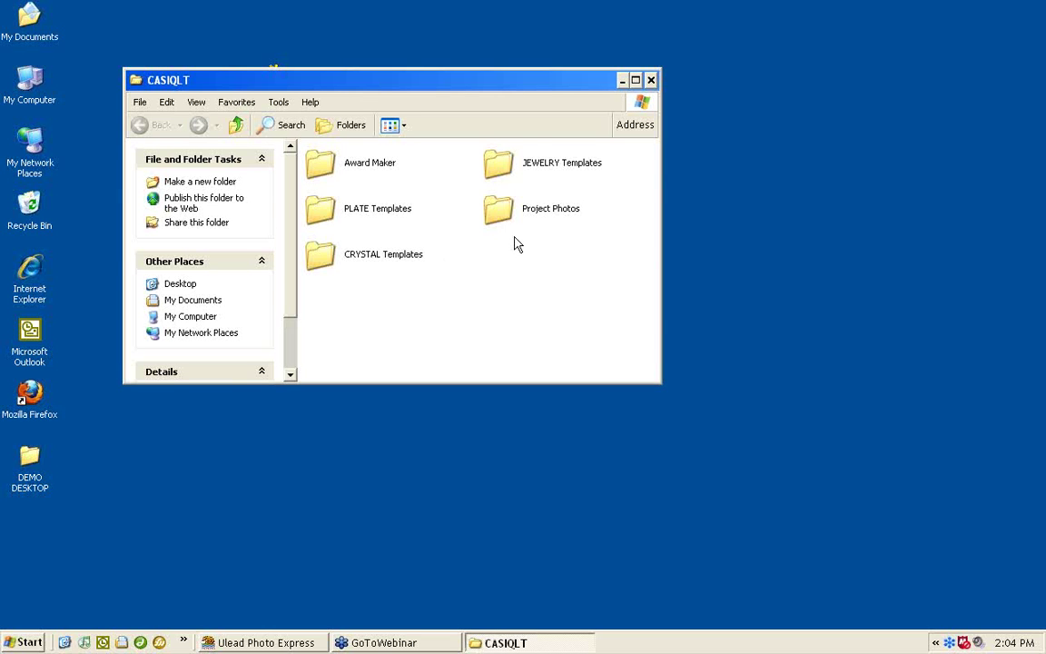
Look at the contents of the Award Maker folder inside CASIQLT, return to CASIQLT and close its window
drag(531, 83, 533, 255)
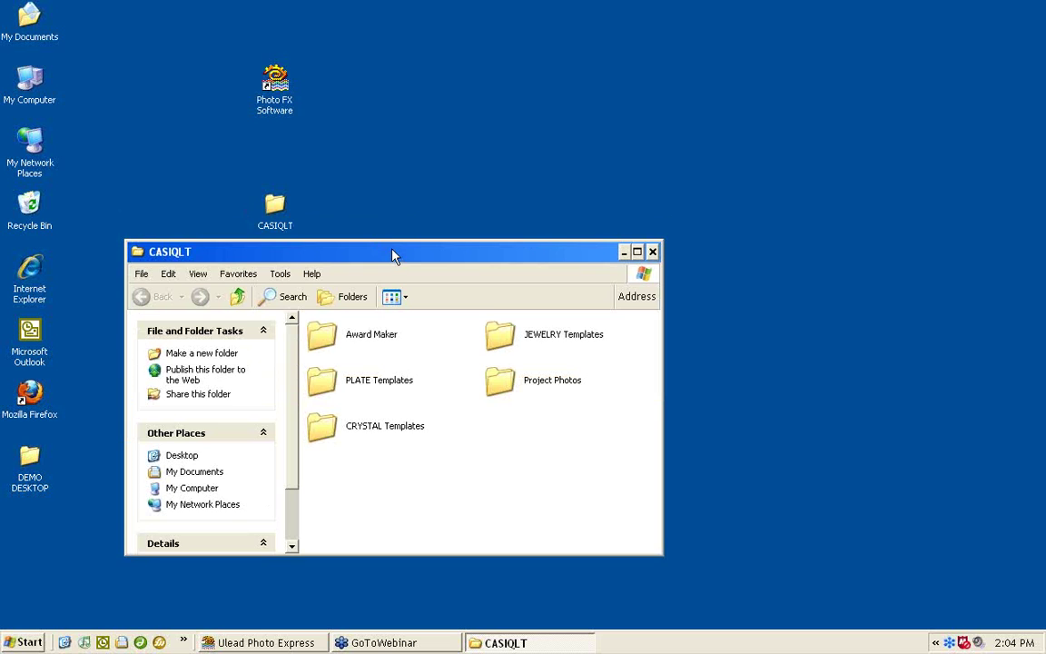
drag(392, 254, 343, 139)
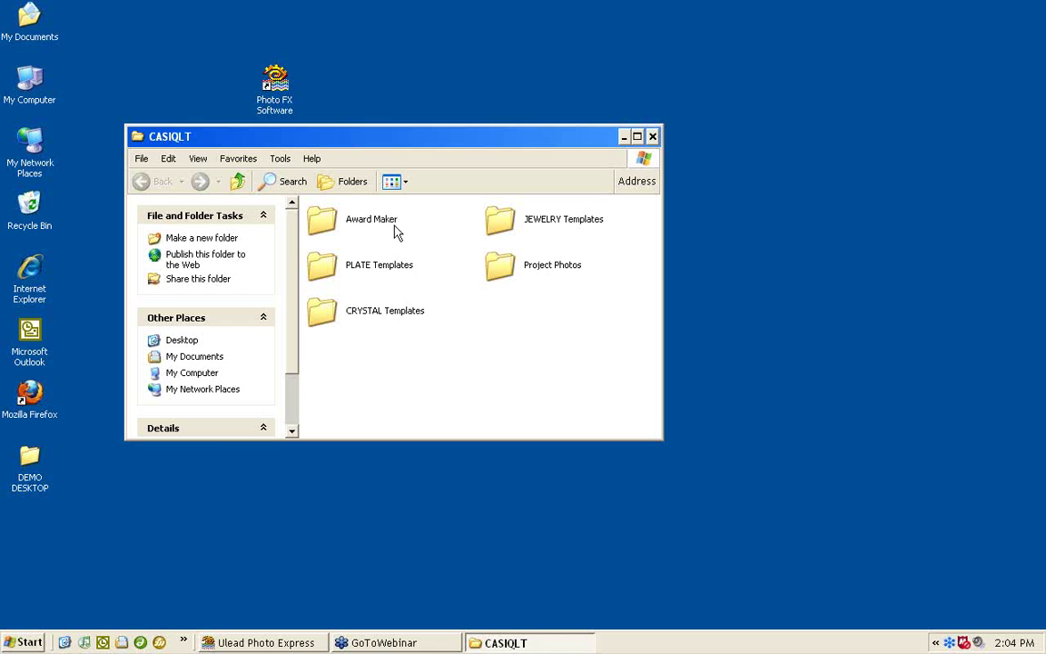
double_click(328, 224)
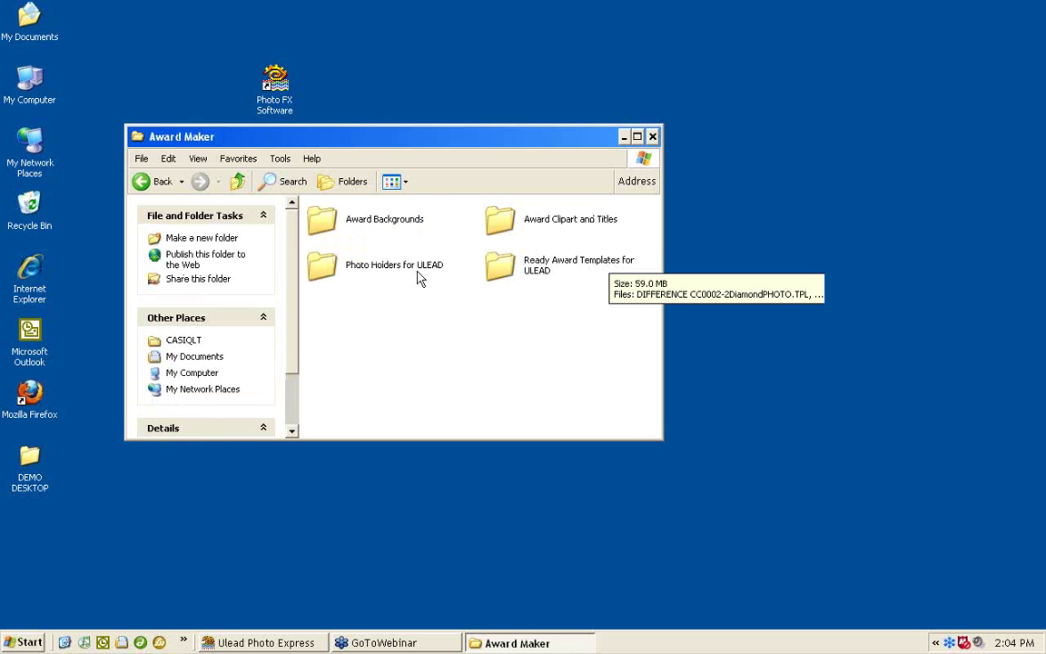
click(161, 183)
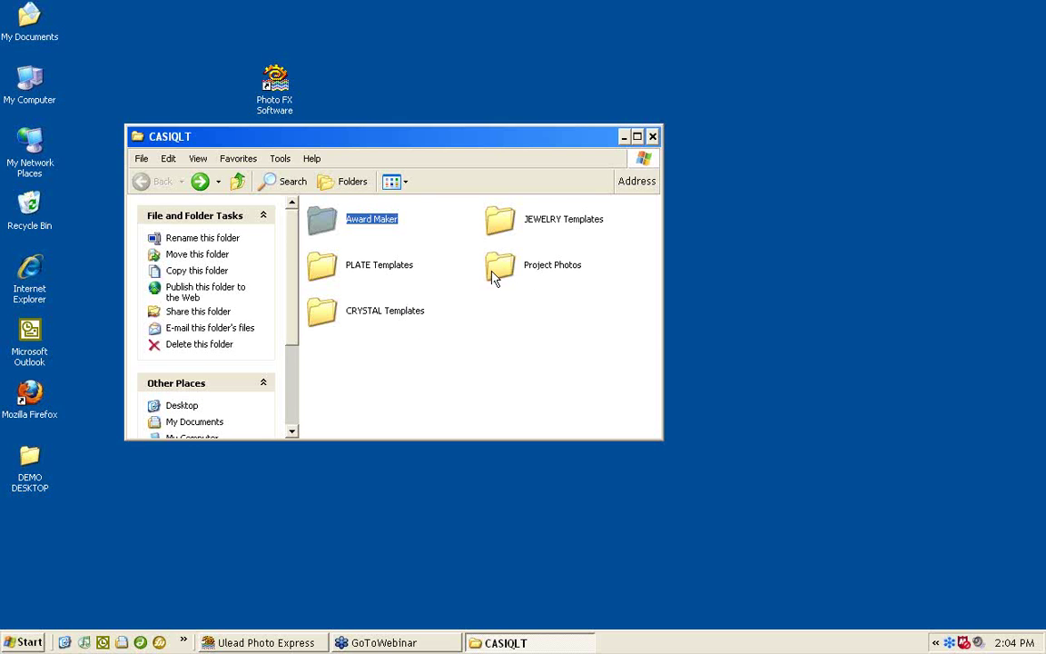
click(652, 137)
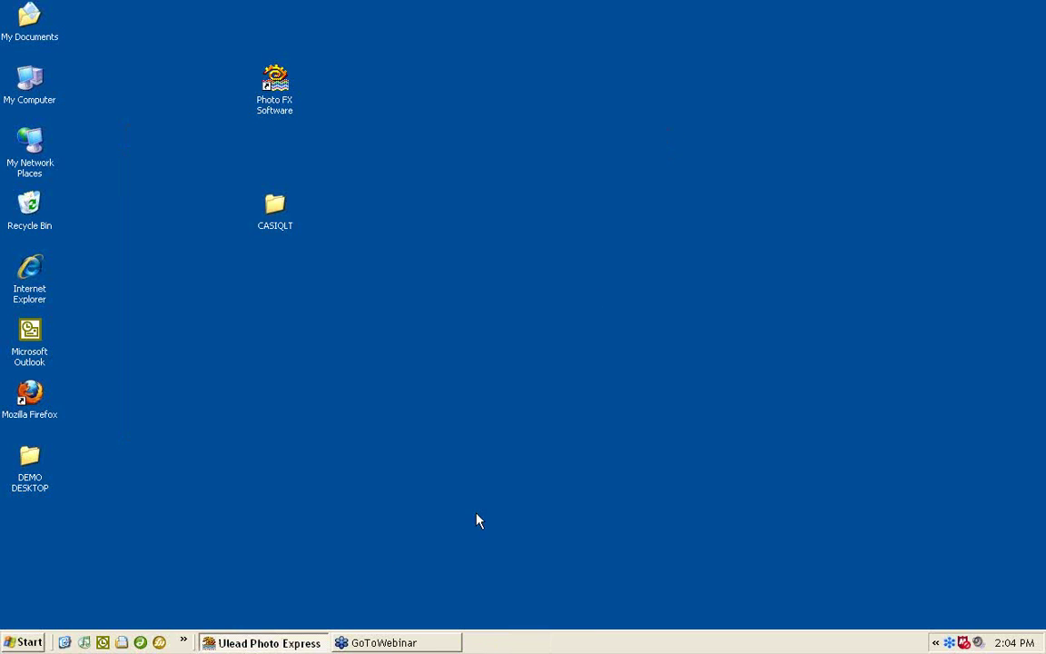
Switch to Ulead Photo Express and open the project template 45-101 bell ornament bleed.TPL from the CRYSTAL Templates folder
click(309, 642)
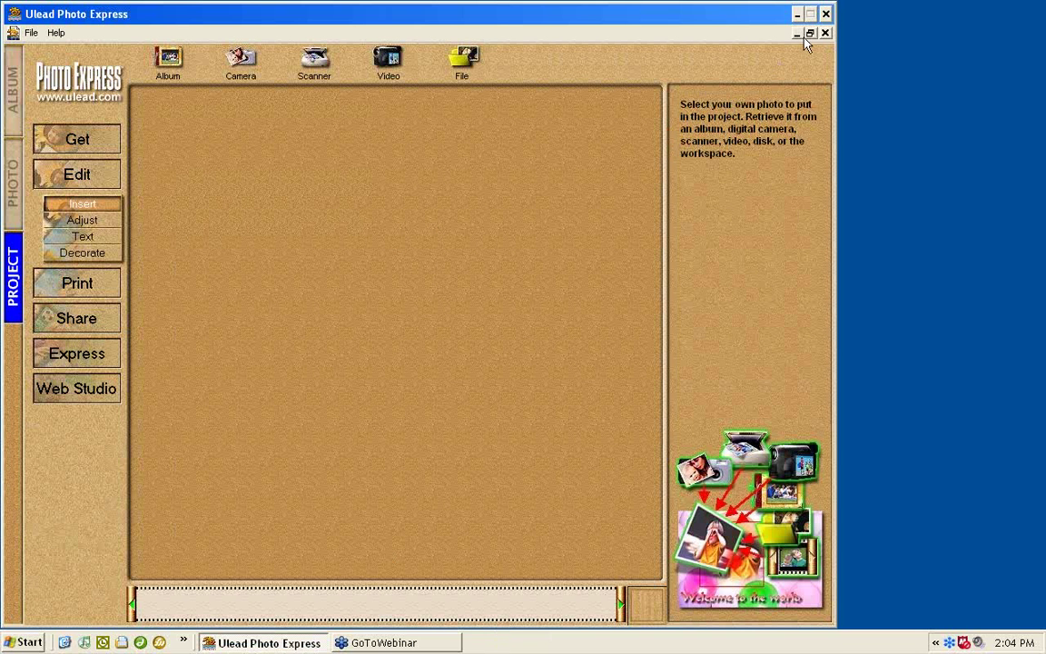
click(14, 188)
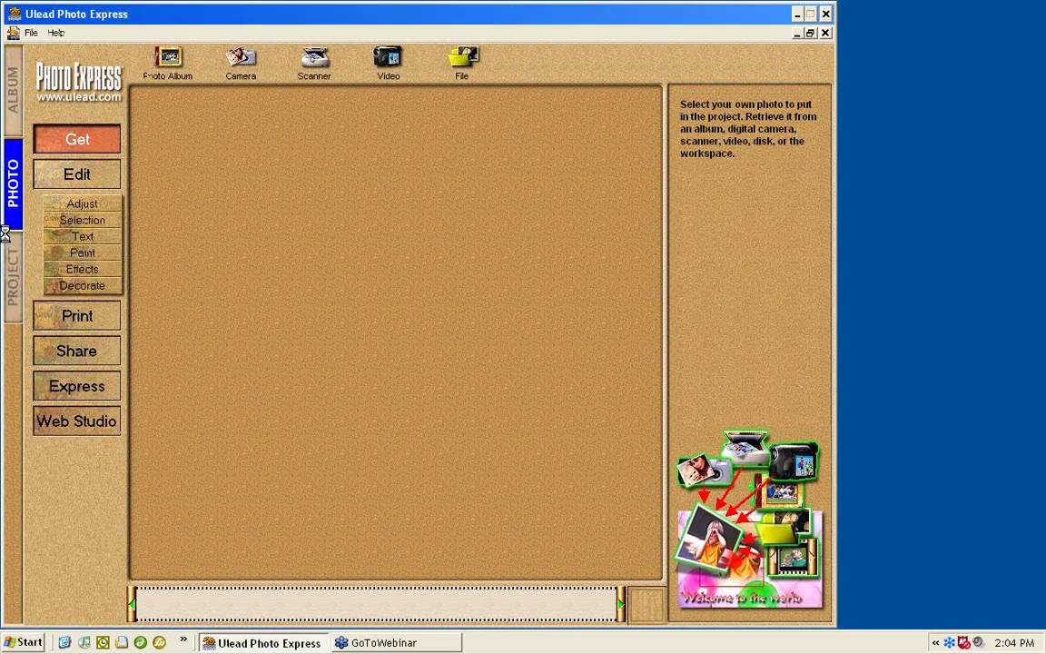
click(13, 272)
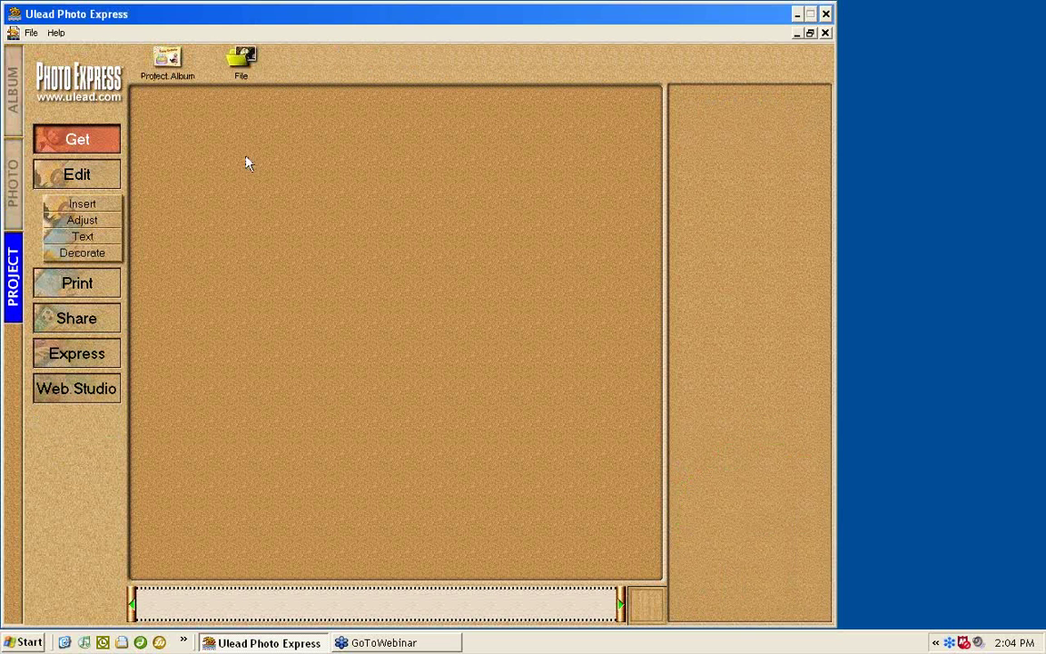
click(243, 72)
click(814, 116)
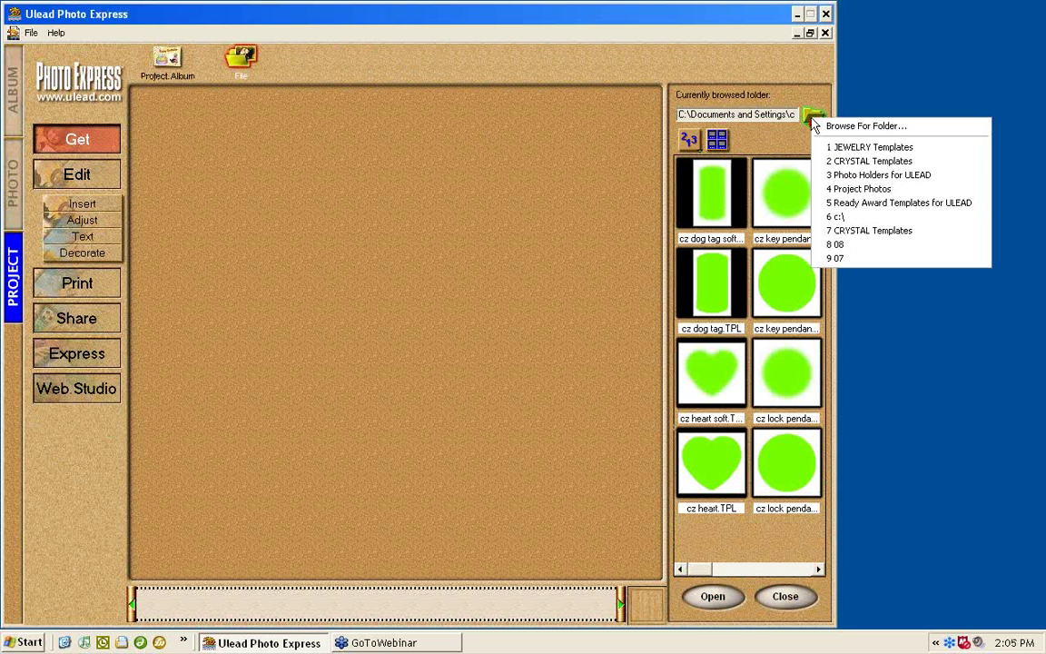
click(853, 161)
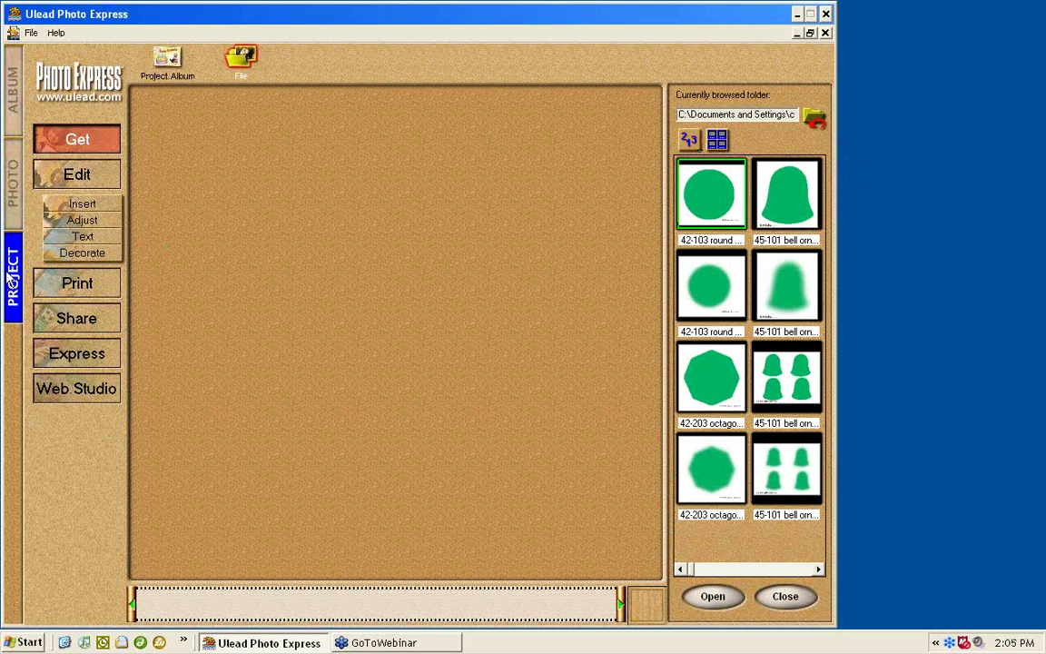
click(786, 207)
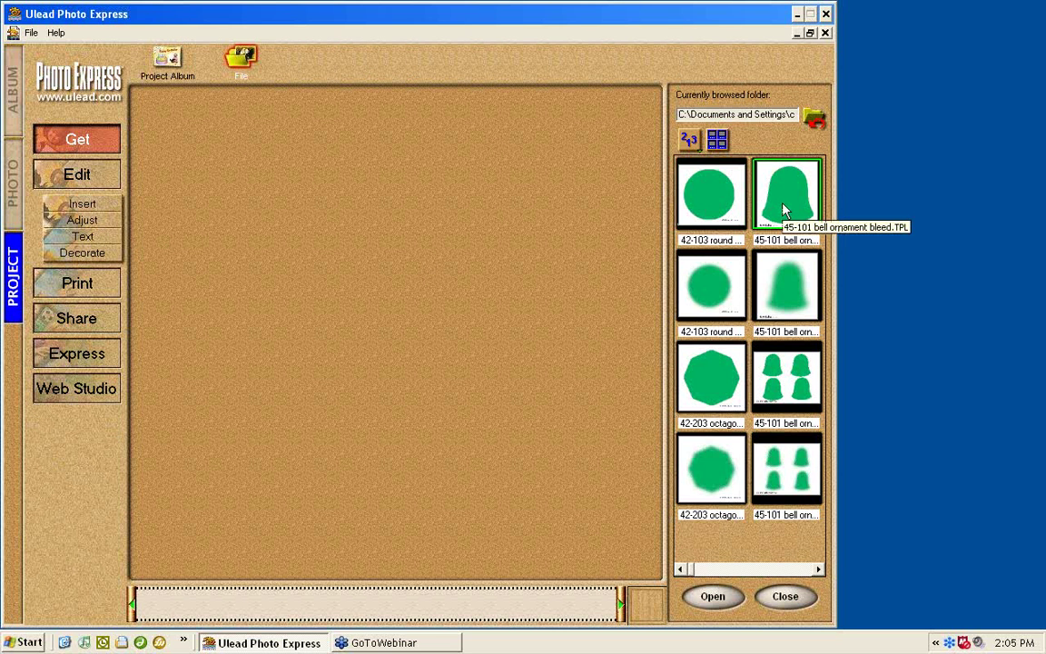
double_click(786, 207)
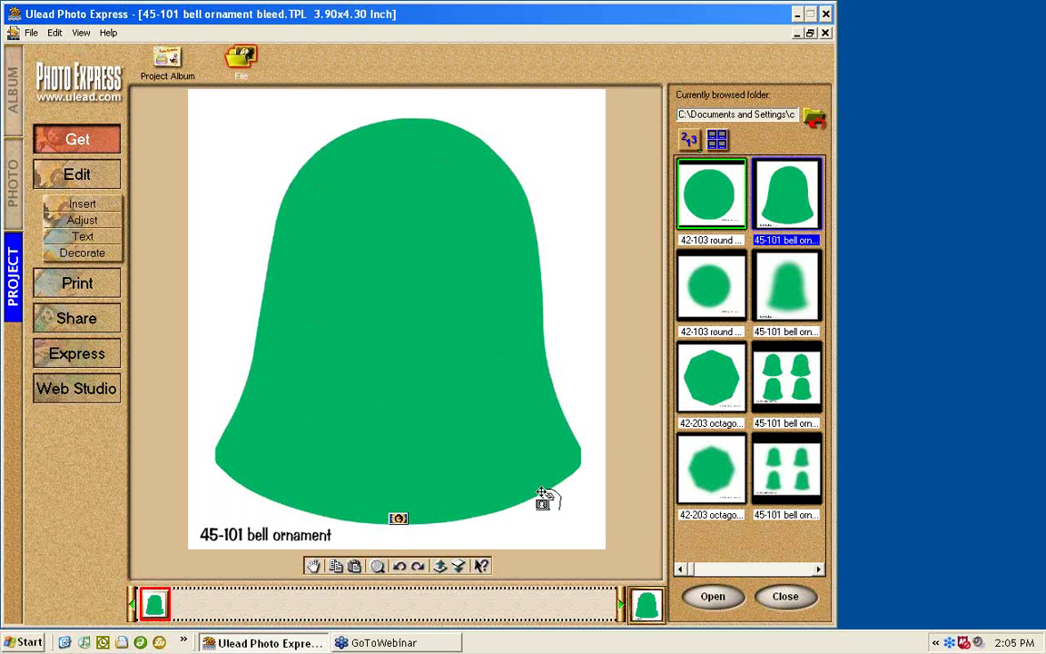
Replace the green bell placeholder with the photo 2.jpg from file
click(398, 520)
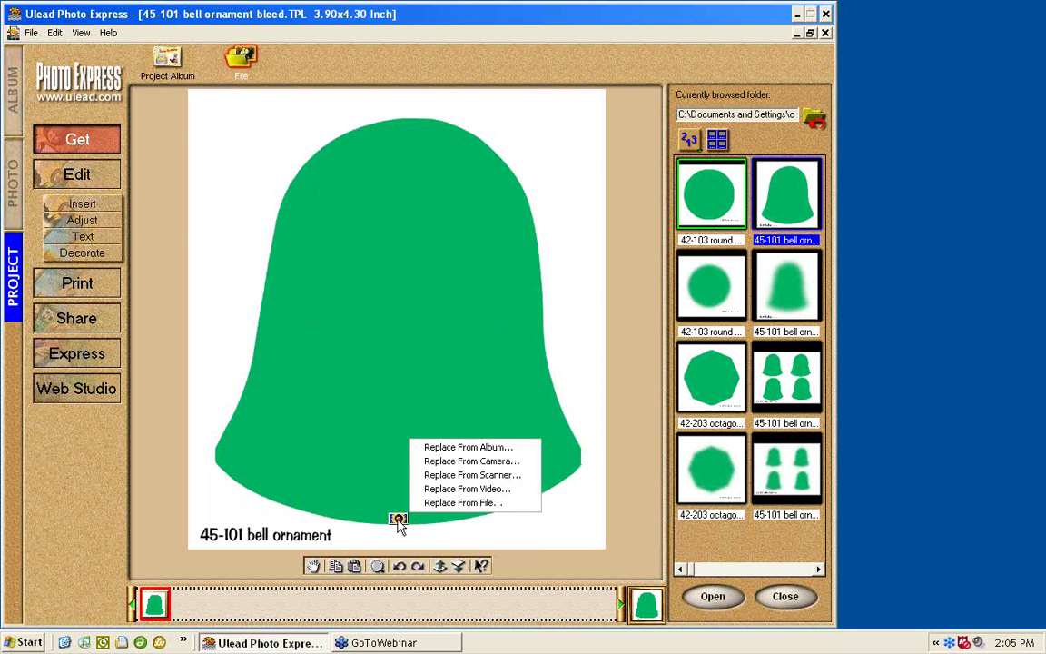
click(488, 505)
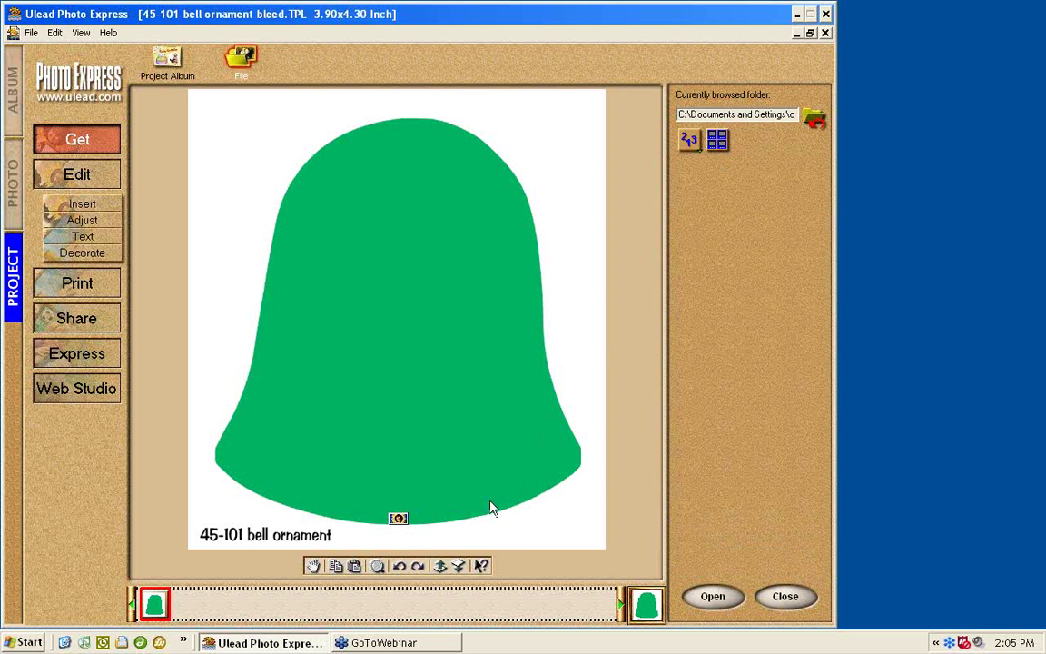
click(811, 120)
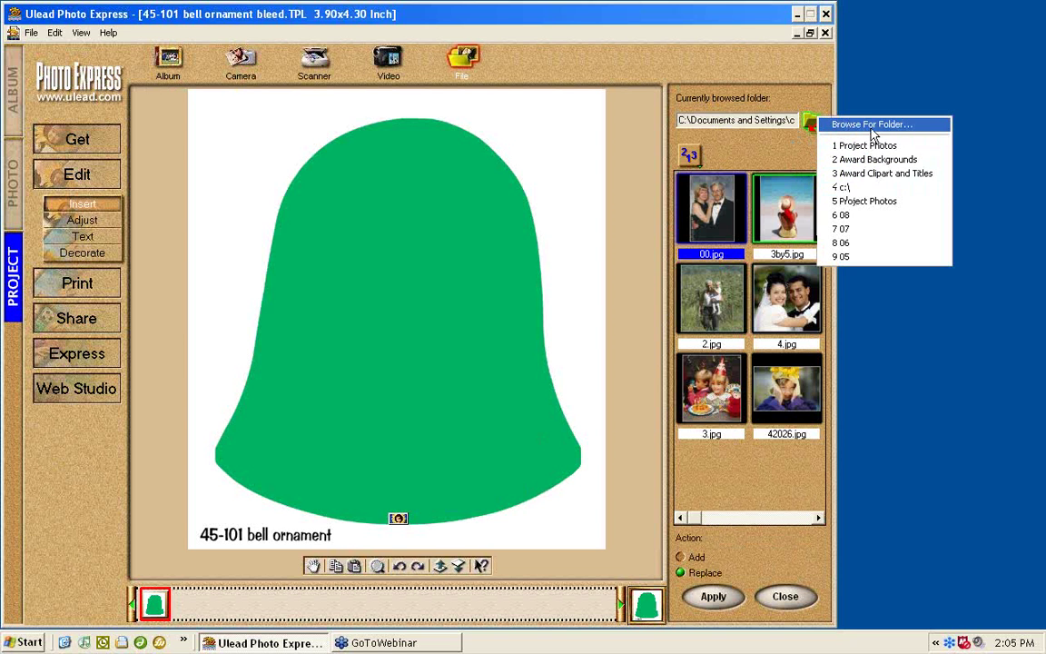
click(696, 136)
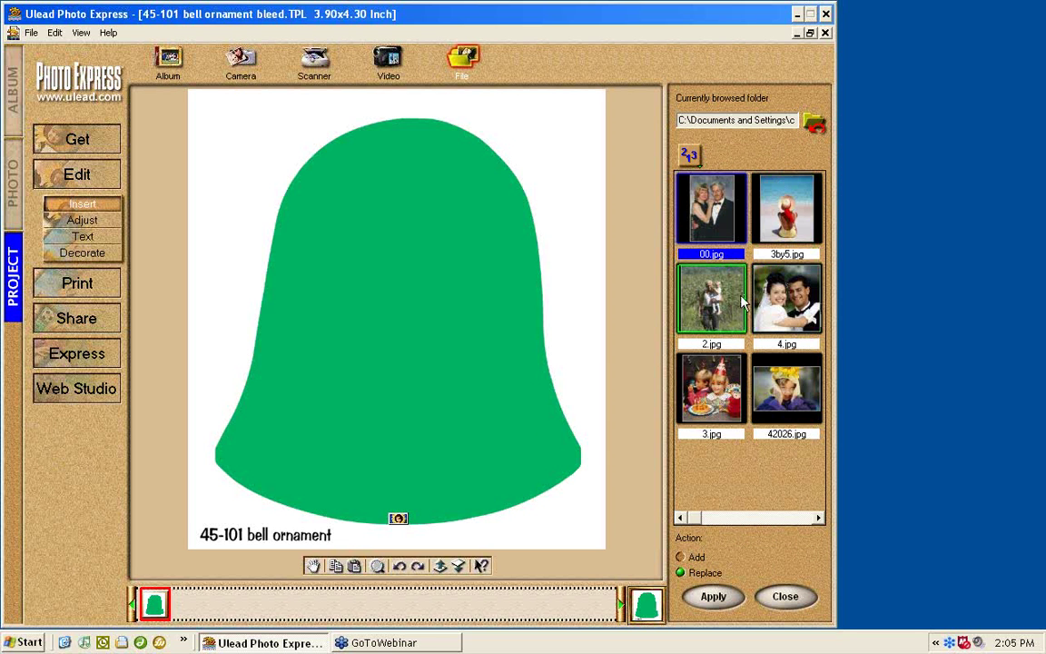
drag(741, 302, 465, 284)
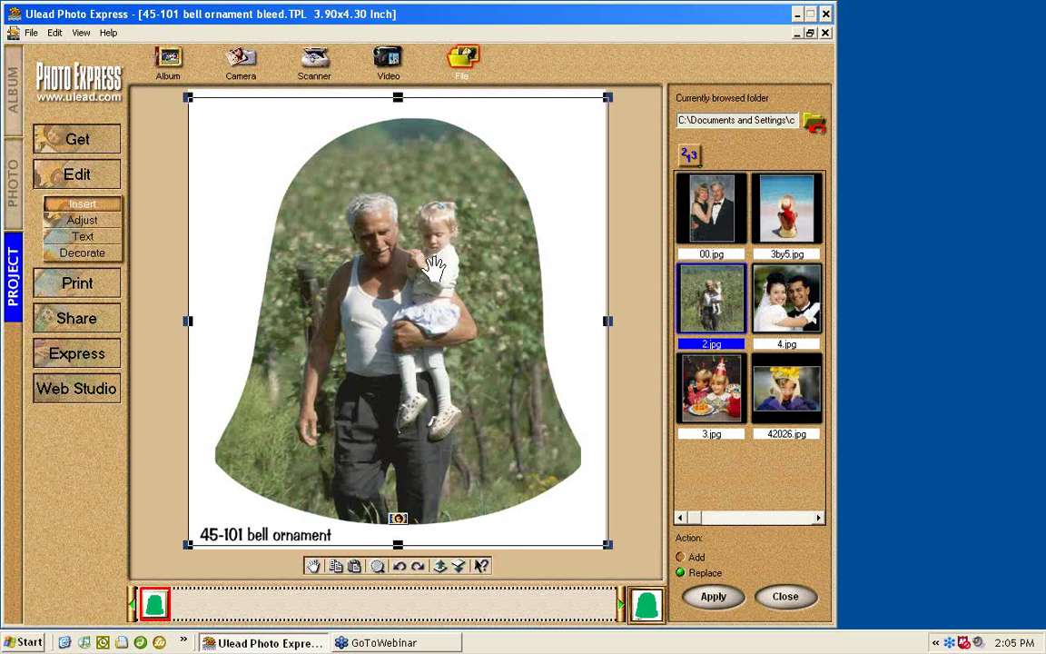
Add the text "Grandpa" in Arial, enlarge it and place it across the lower part of the bell photo
click(98, 239)
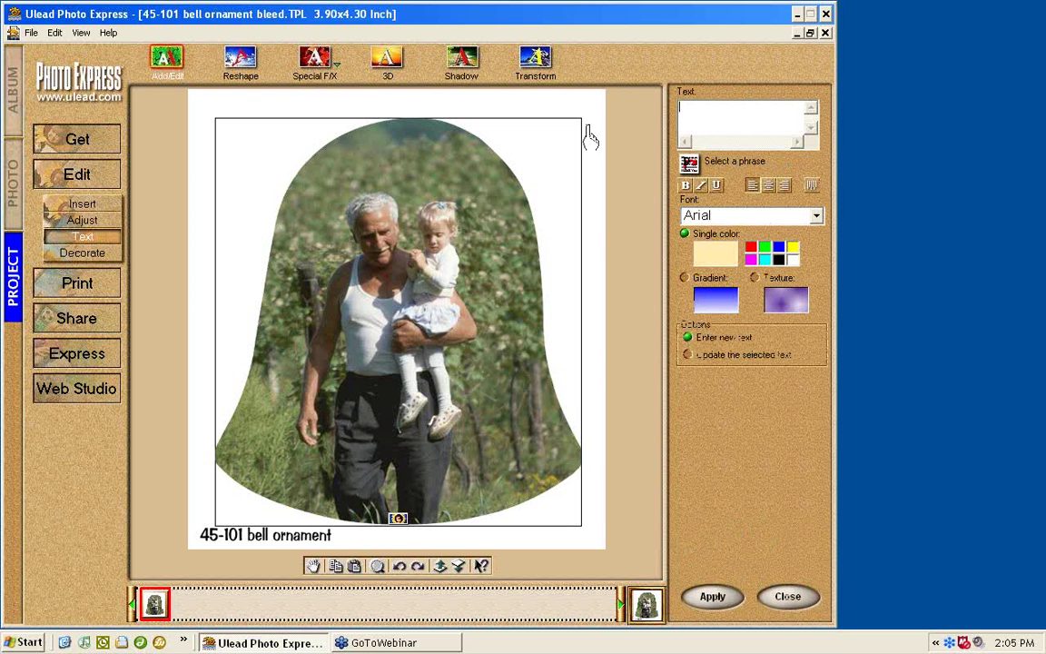
text(Grandpa)
click(712, 595)
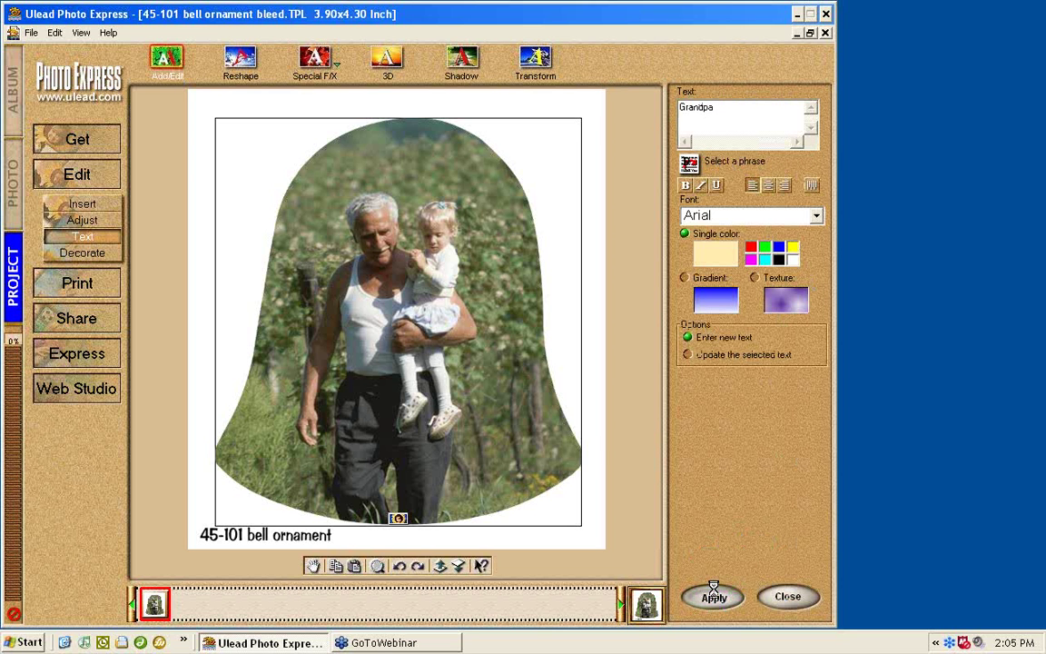
click(390, 461)
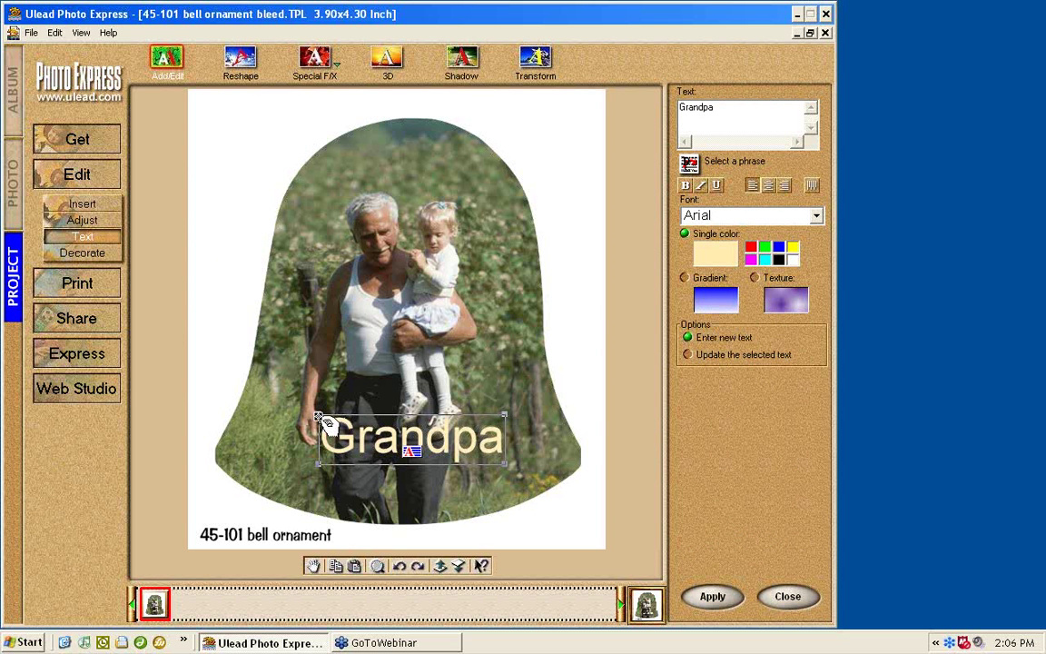
drag(318, 415, 287, 382)
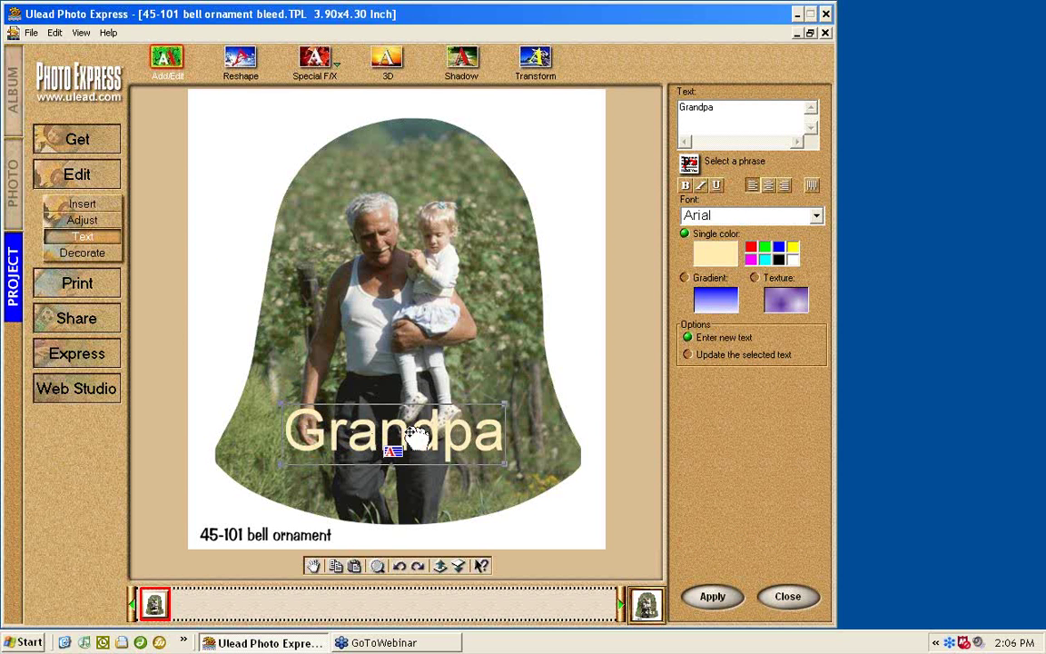
drag(376, 395, 400, 389)
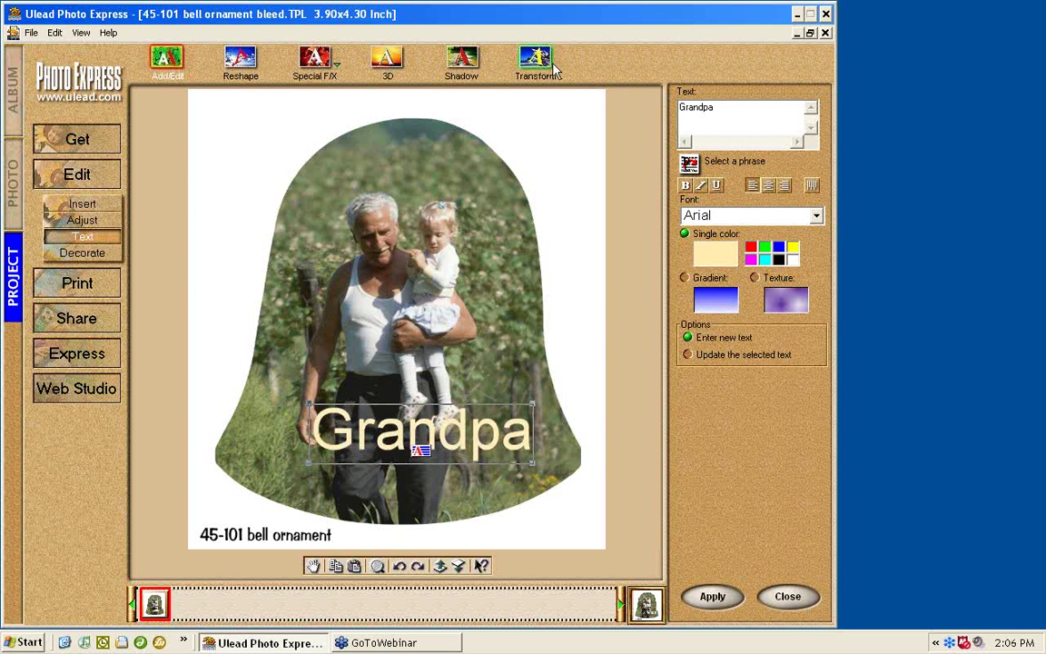
Give the "Grandpa" text a black shadow with the fourth transparency and soft-edge presets, and position it centred near the bell's lower edge
click(458, 59)
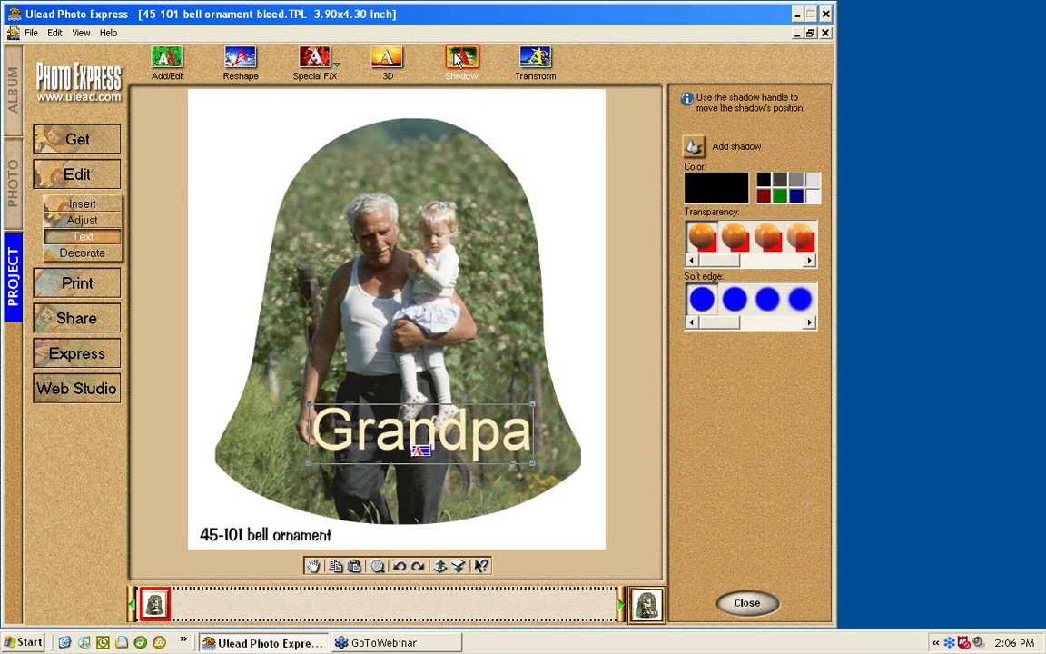
click(696, 147)
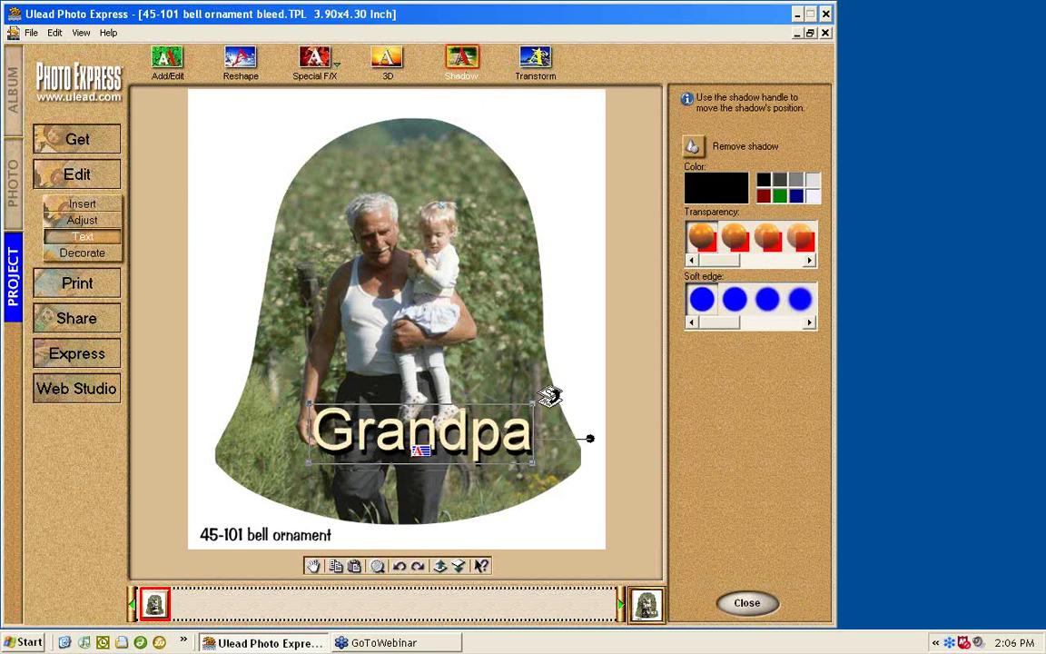
drag(495, 443, 472, 434)
click(800, 238)
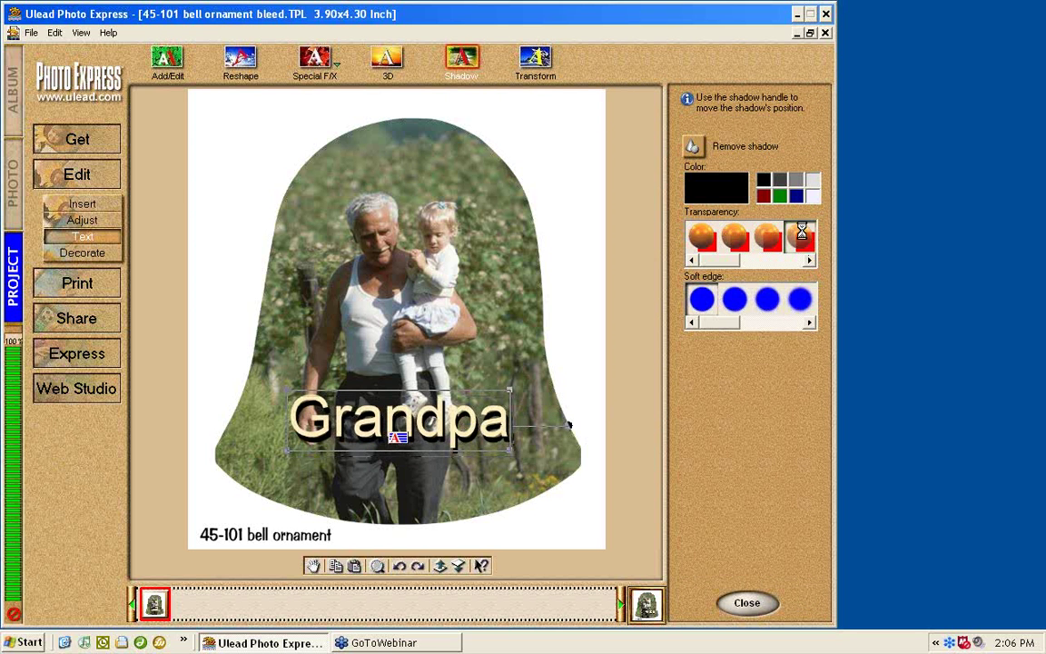
click(800, 299)
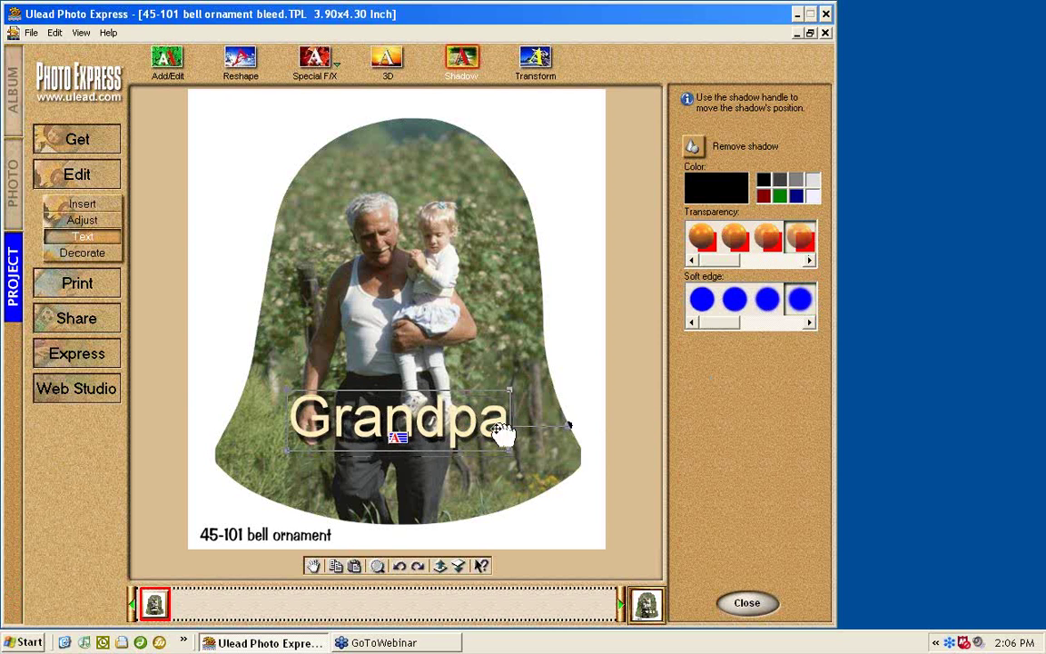
drag(499, 429, 486, 309)
drag(457, 267, 474, 454)
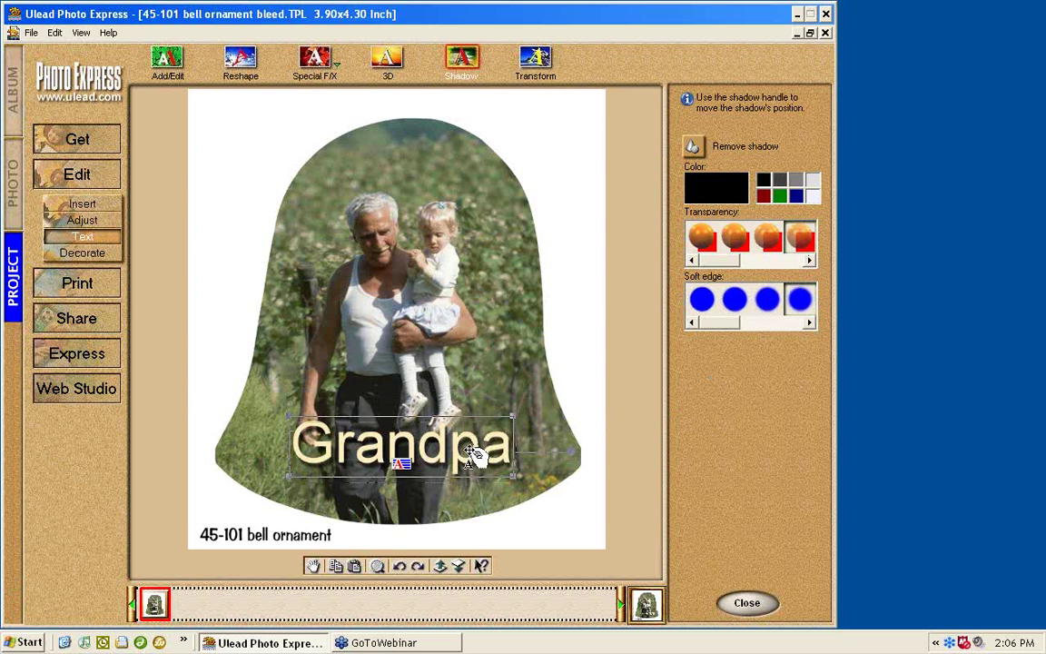
Preview the bell ornament in the Normal print layout and close the preview without printing
click(100, 283)
click(154, 292)
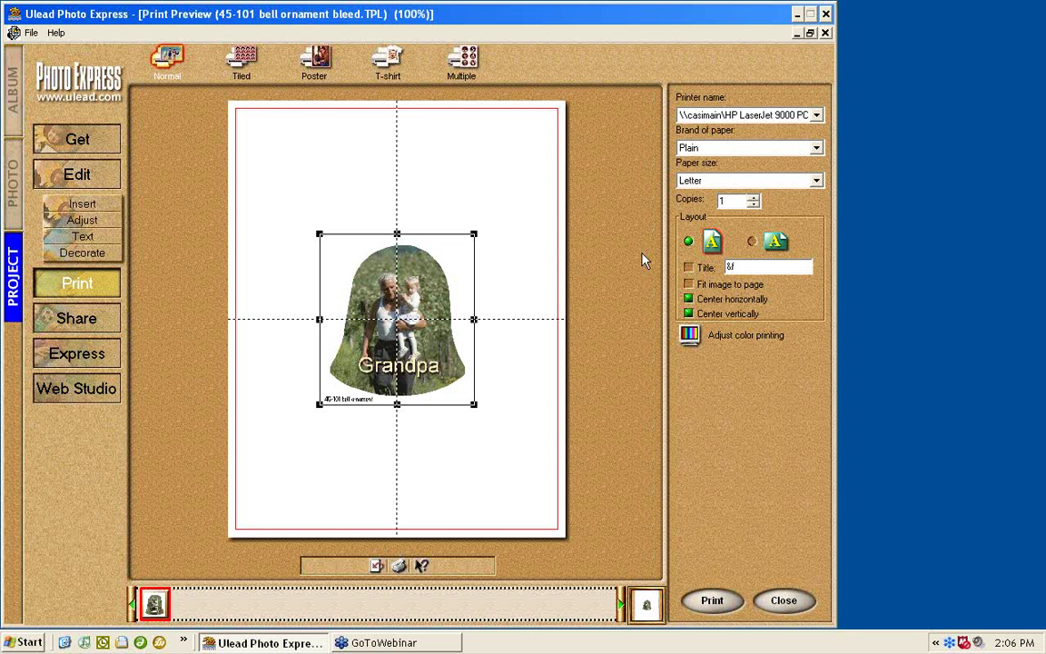
click(784, 600)
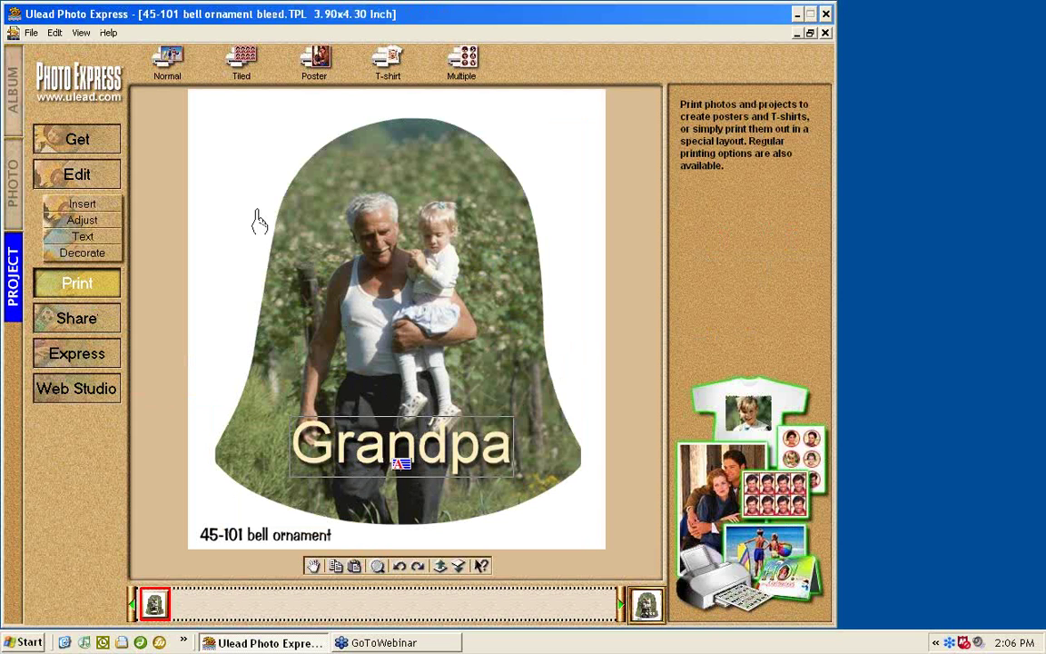
click(12, 175)
click(12, 276)
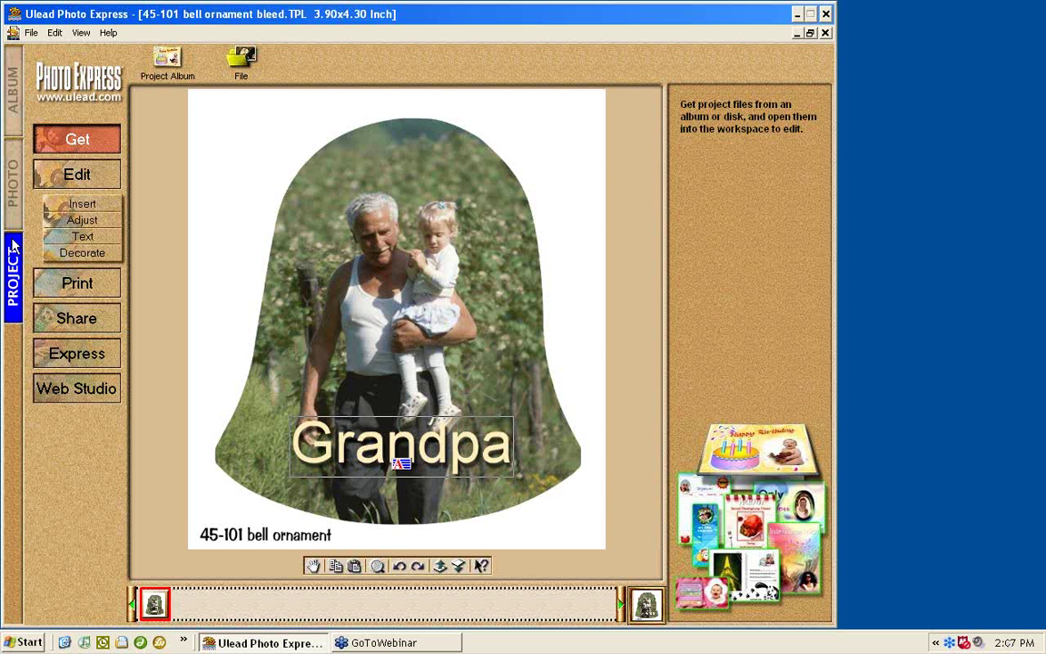
click(11, 186)
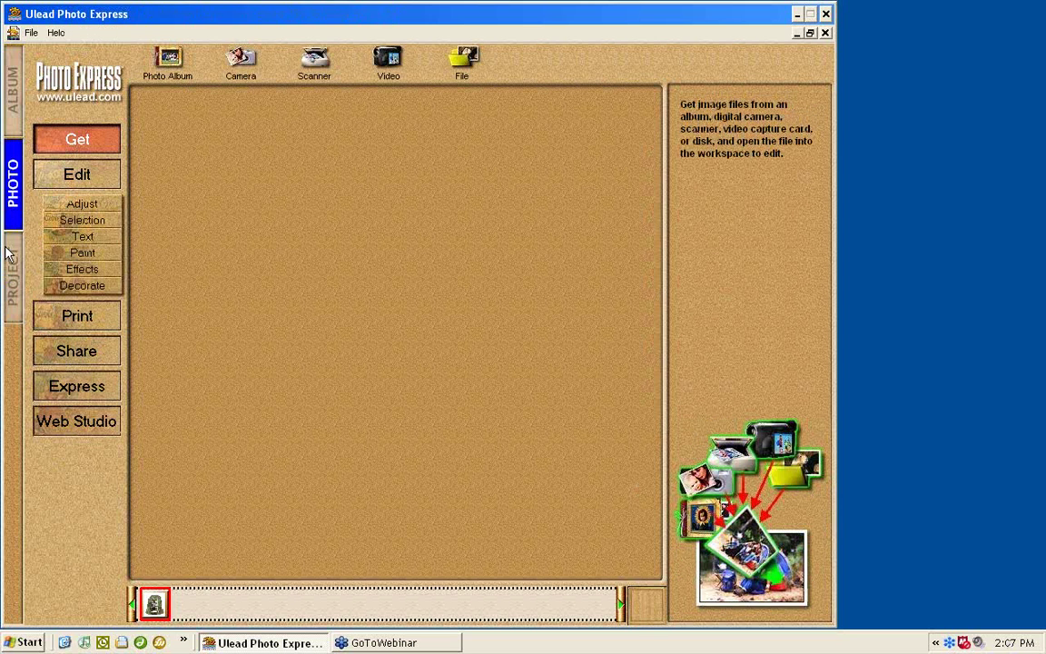
Open the red horizontal TEAMWORK award template, TEAMWORK CC0017-4HorizInclinePHOTO.TPL, from the Ready Award Templates for ULEAD folder
click(8, 256)
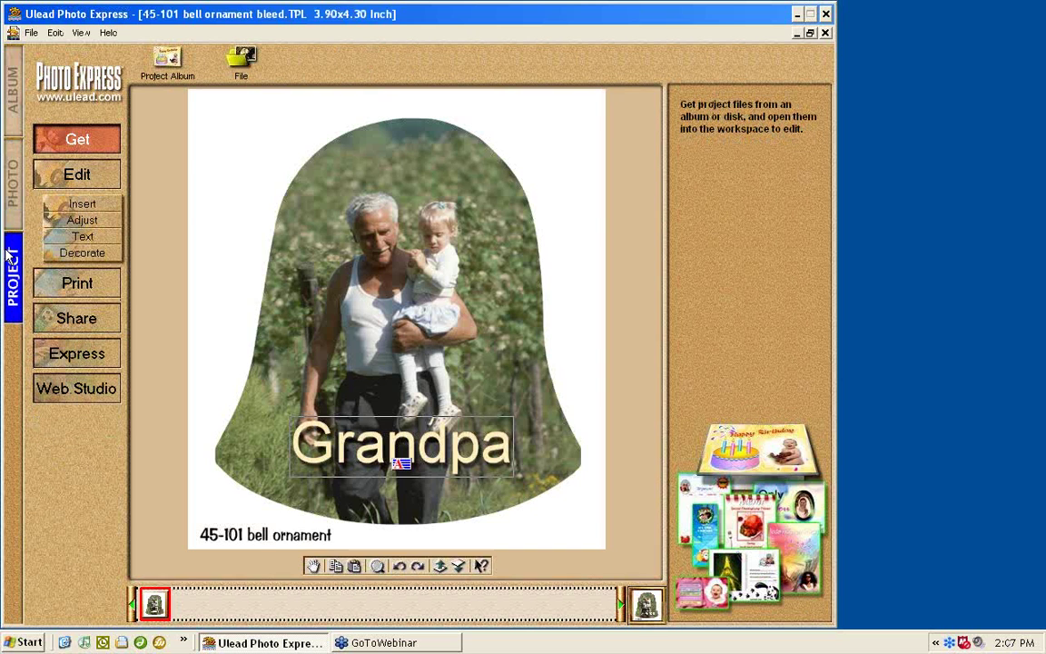
click(237, 60)
click(810, 120)
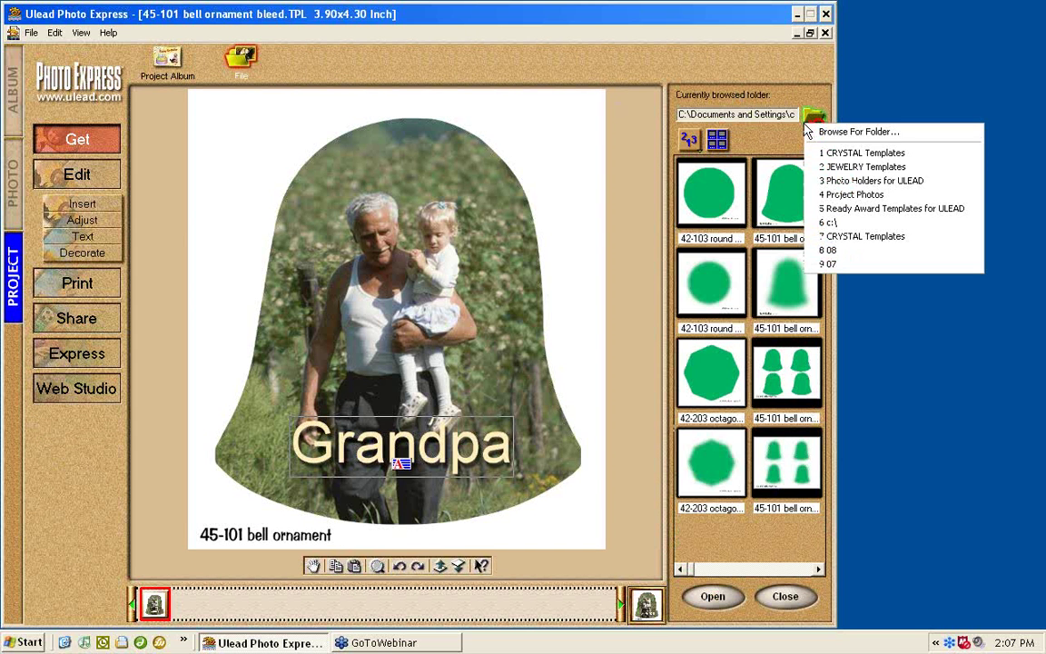
click(881, 217)
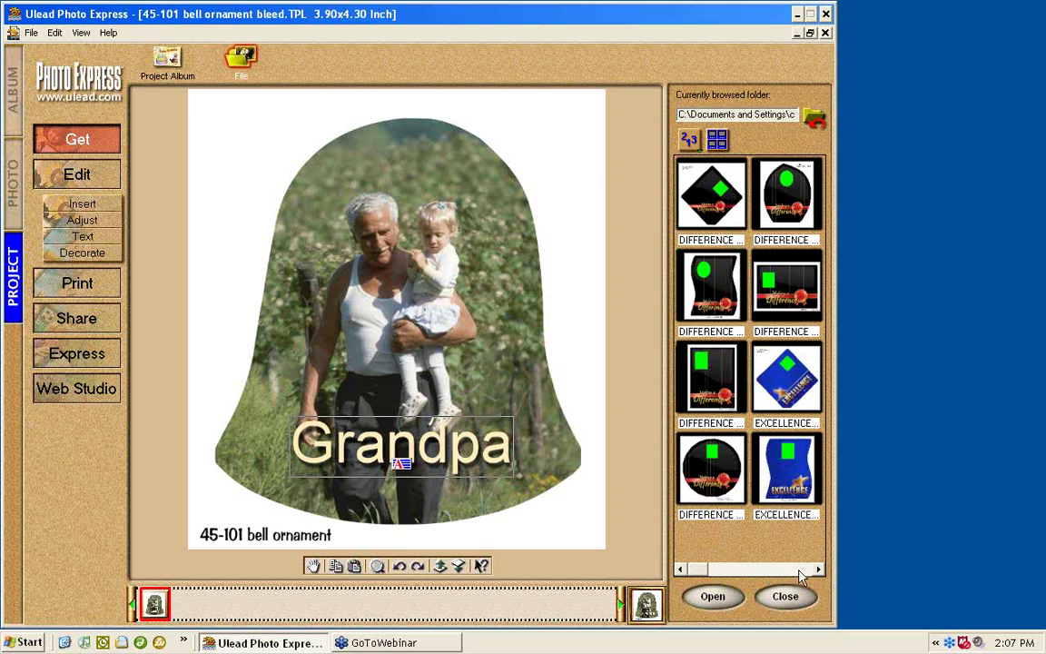
click(799, 570)
click(799, 570)
click(799, 570)
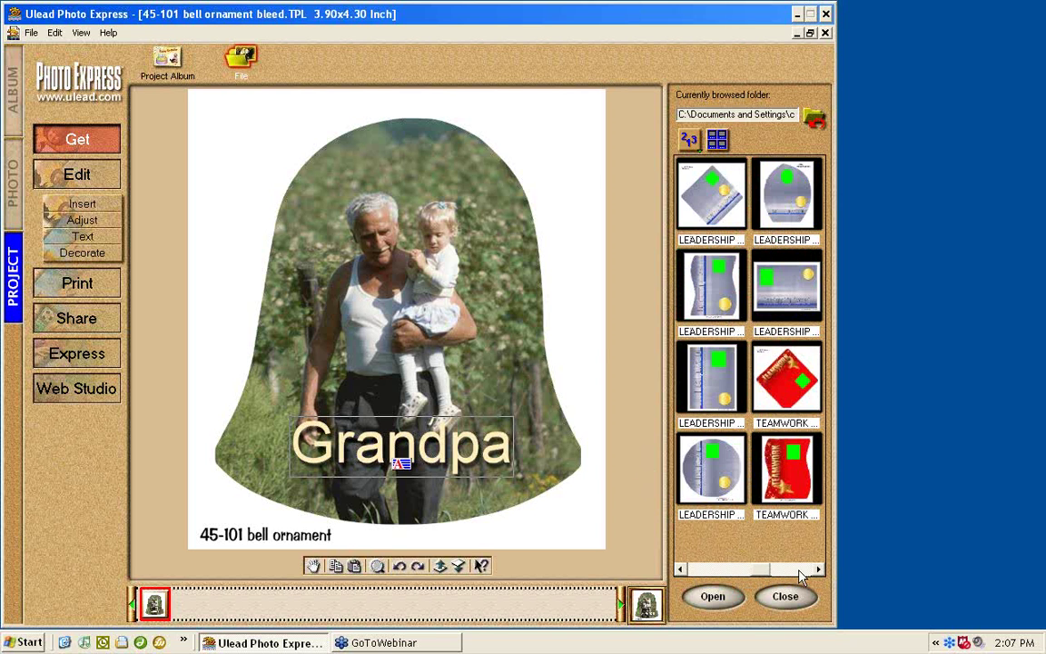
click(798, 570)
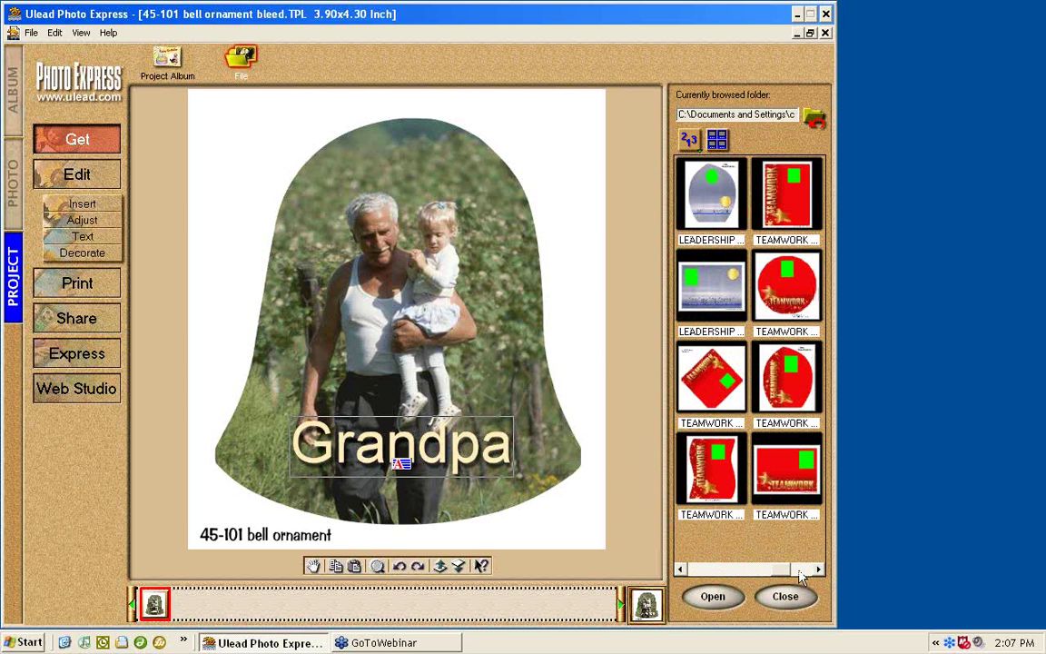
click(790, 470)
double_click(790, 470)
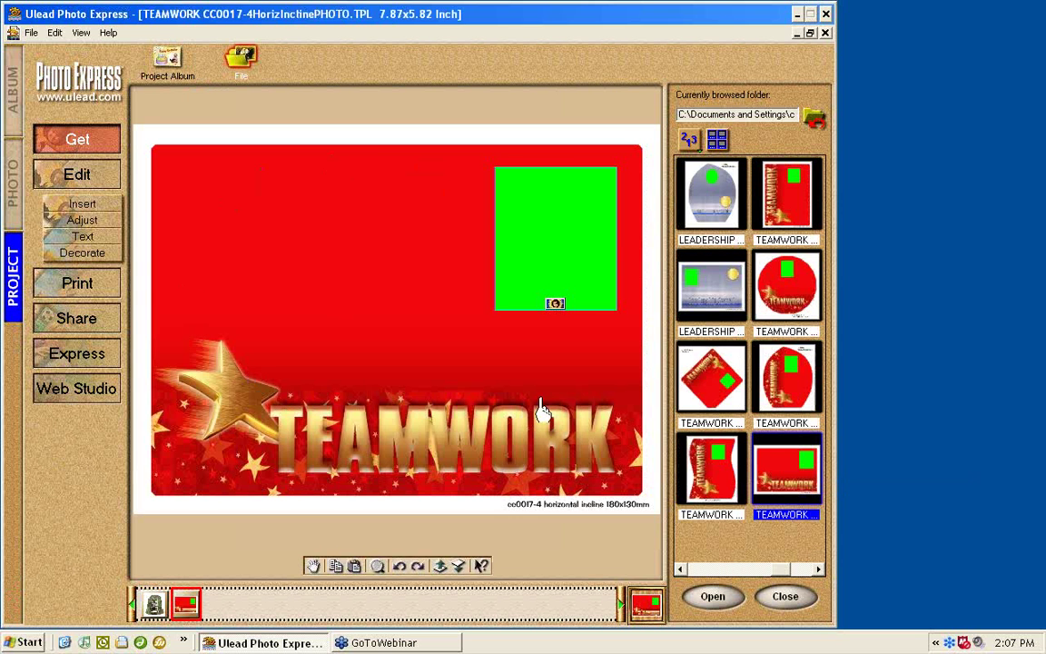
Nudge the green rectangular placeholder slightly and replace it with the photo 3by5.jpg from file
mouse_move(567, 217)
mouse_down()
mouse_move(541, 205)
mouse_move(532, 224)
mouse_move(569, 223)
mouse_up()
mouse_move(568, 259)
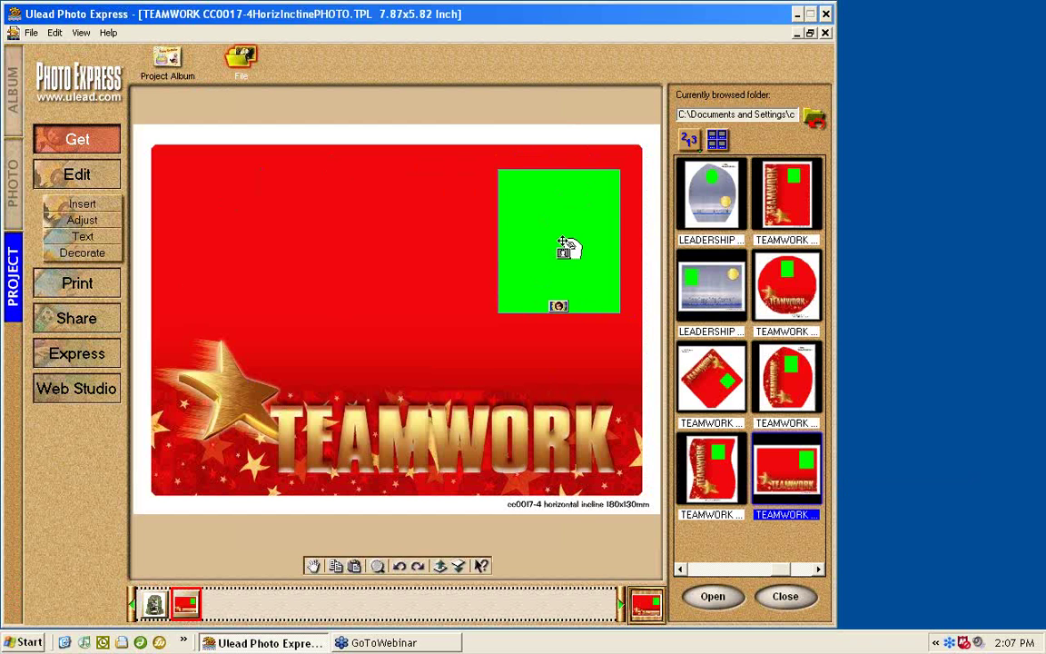
click(558, 306)
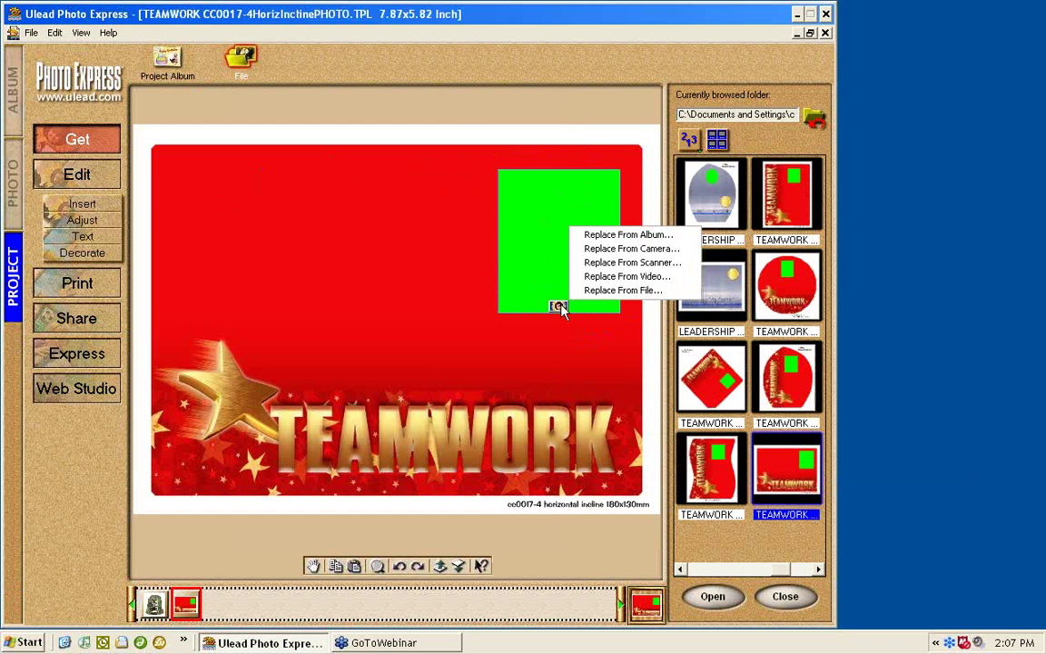
click(591, 293)
click(765, 223)
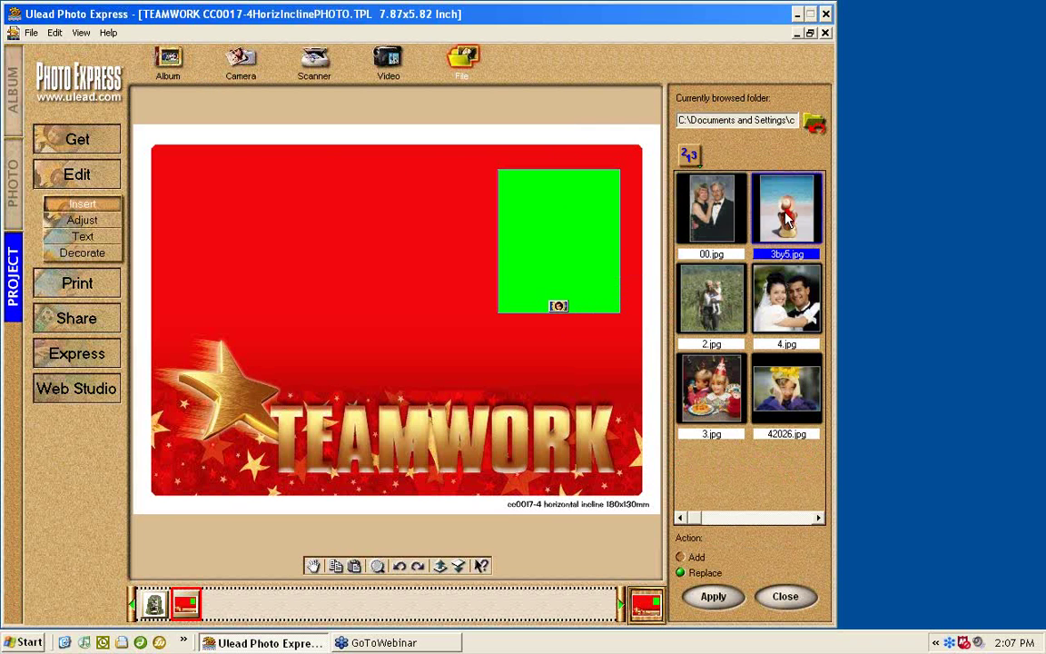
double_click(765, 222)
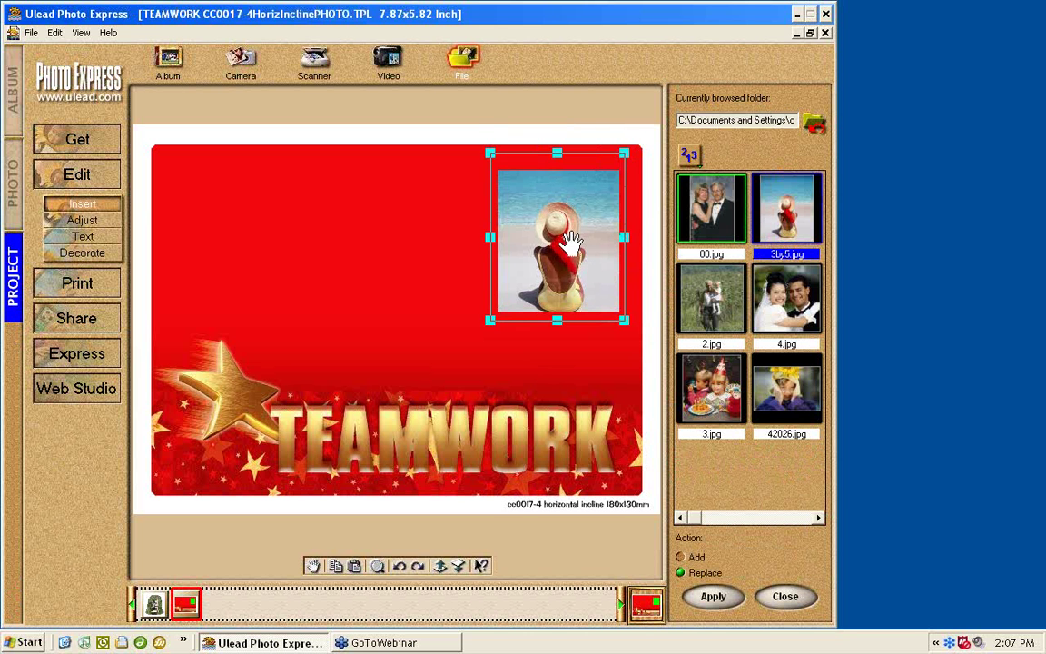
Add the text "TEXT" in white Arial, enlarge it and place it in the red area left of the photo
click(88, 239)
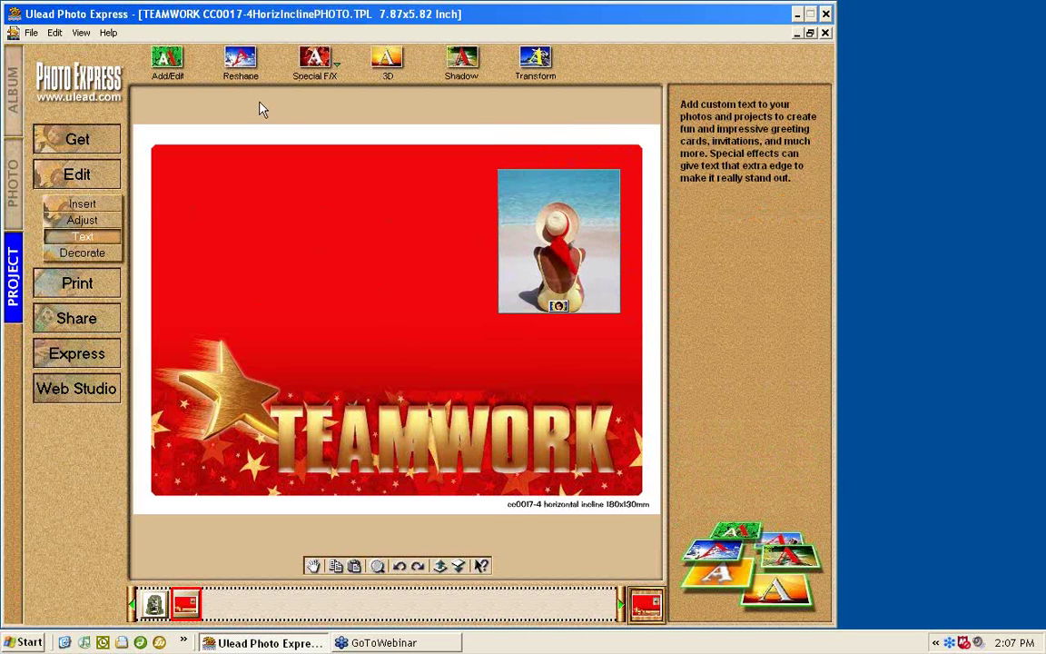
click(166, 65)
text(T)
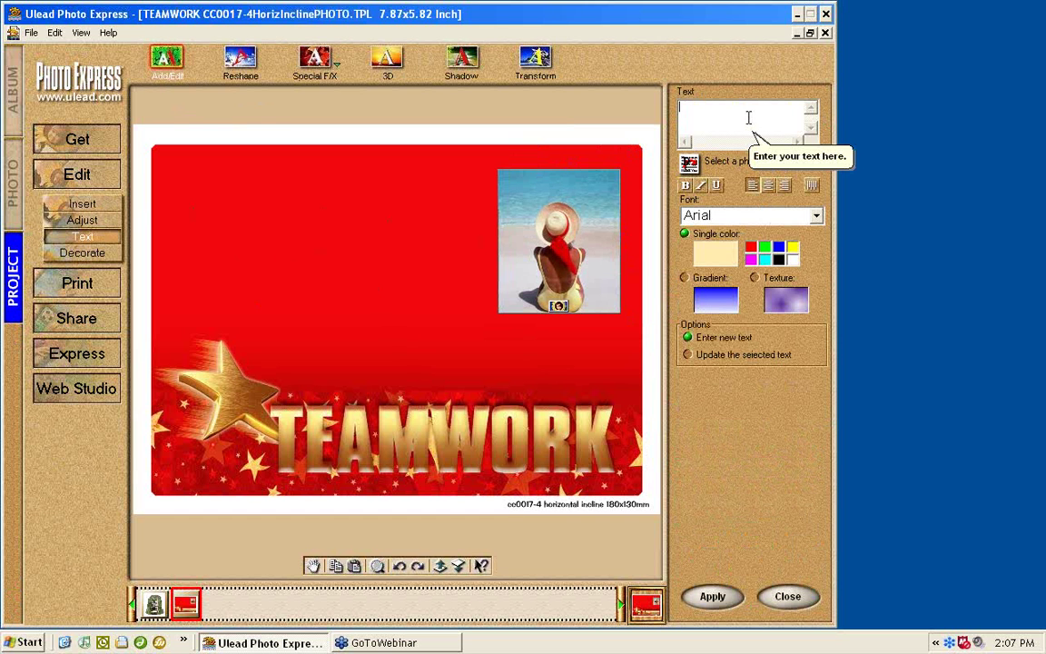
text(EXT)
click(724, 240)
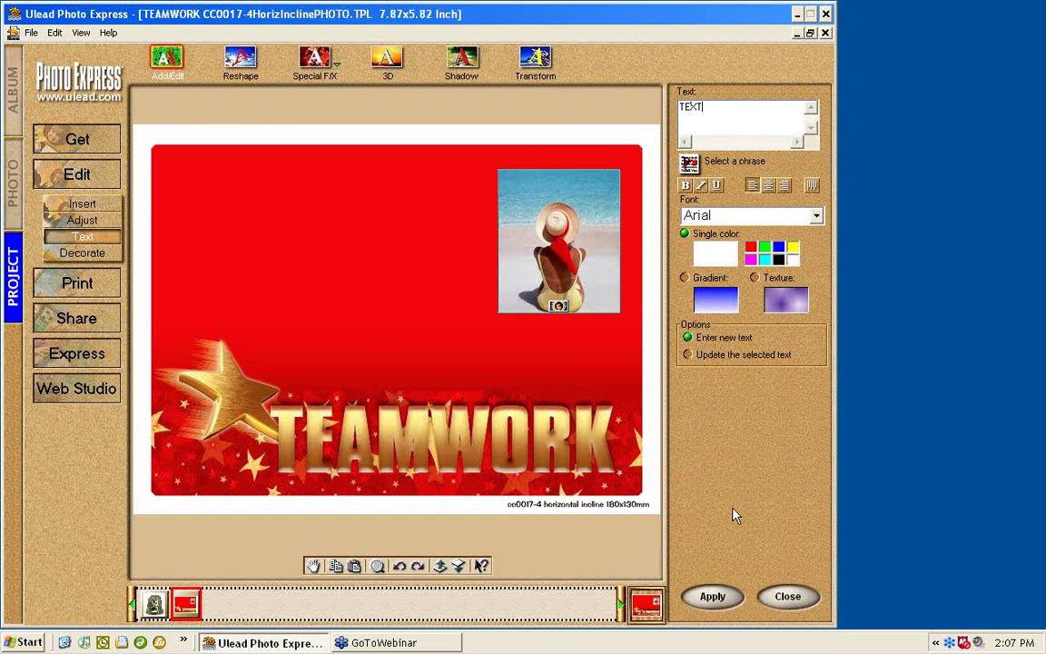
click(713, 595)
drag(195, 138, 443, 291)
drag(380, 281, 178, 207)
drag(299, 272, 291, 256)
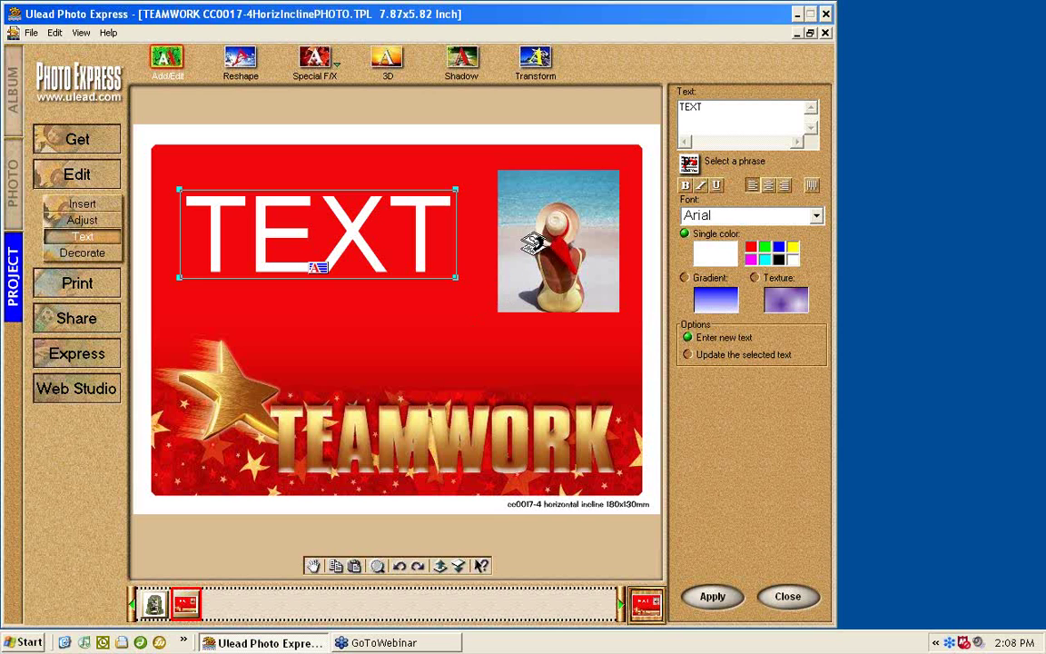
Move the beach photo and enlarge it with Transform so it fills more of the red area beside the text
click(483, 221)
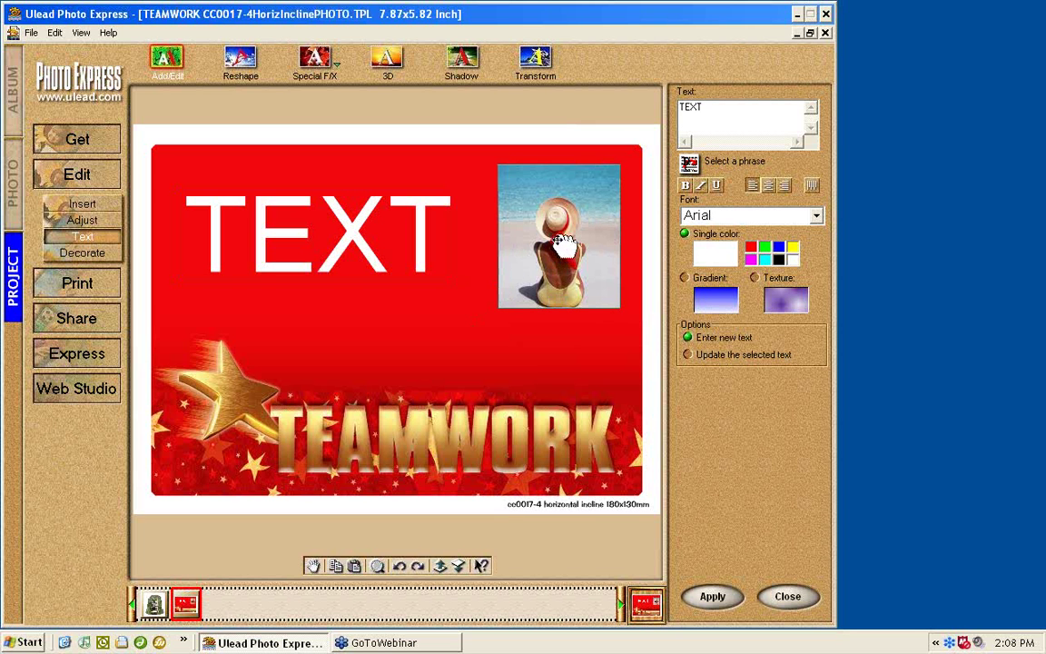
drag(563, 244, 564, 275)
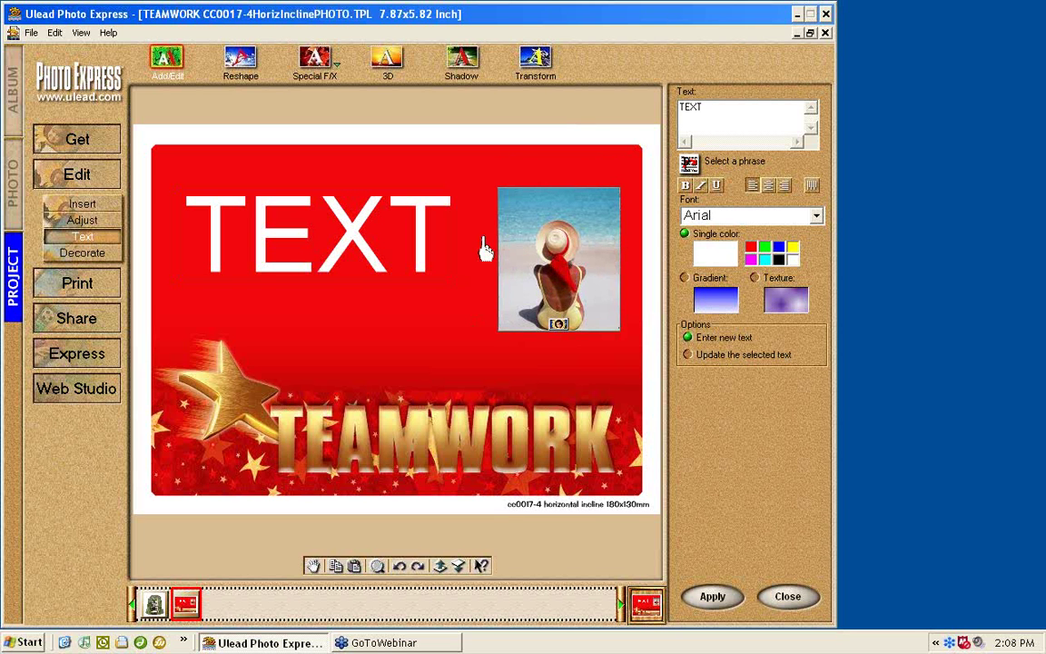
click(81, 221)
click(505, 193)
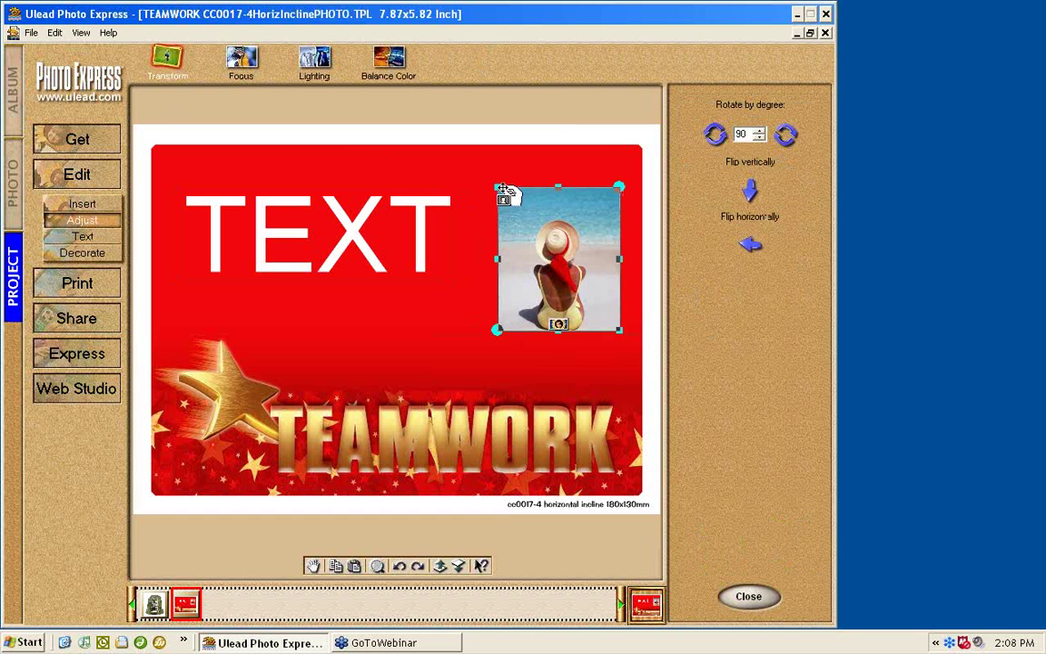
drag(497, 187, 472, 145)
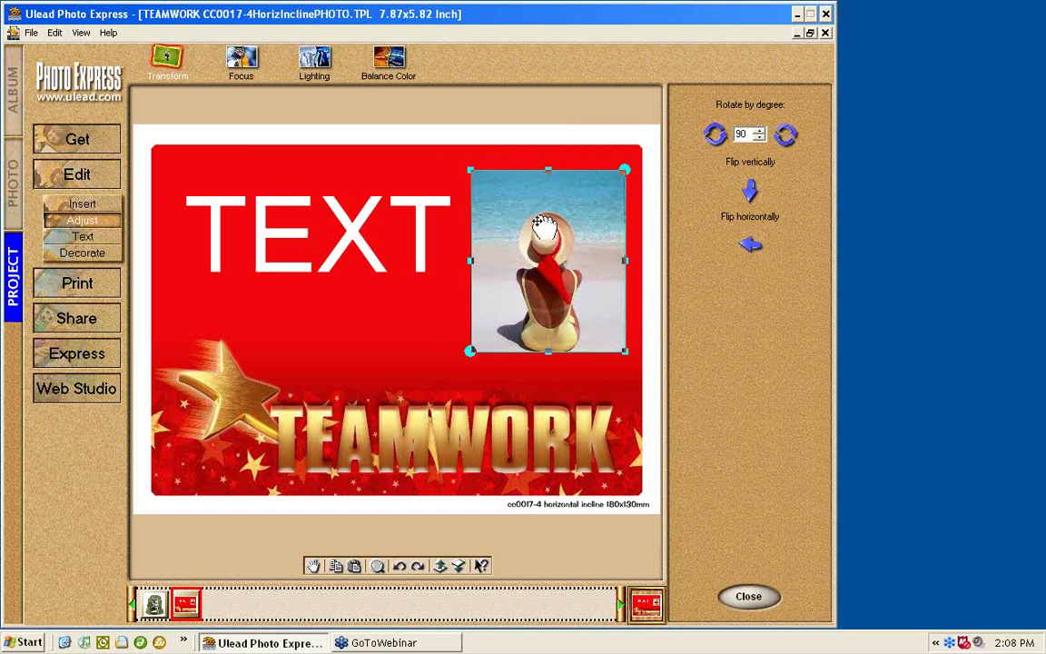
drag(528, 214, 523, 213)
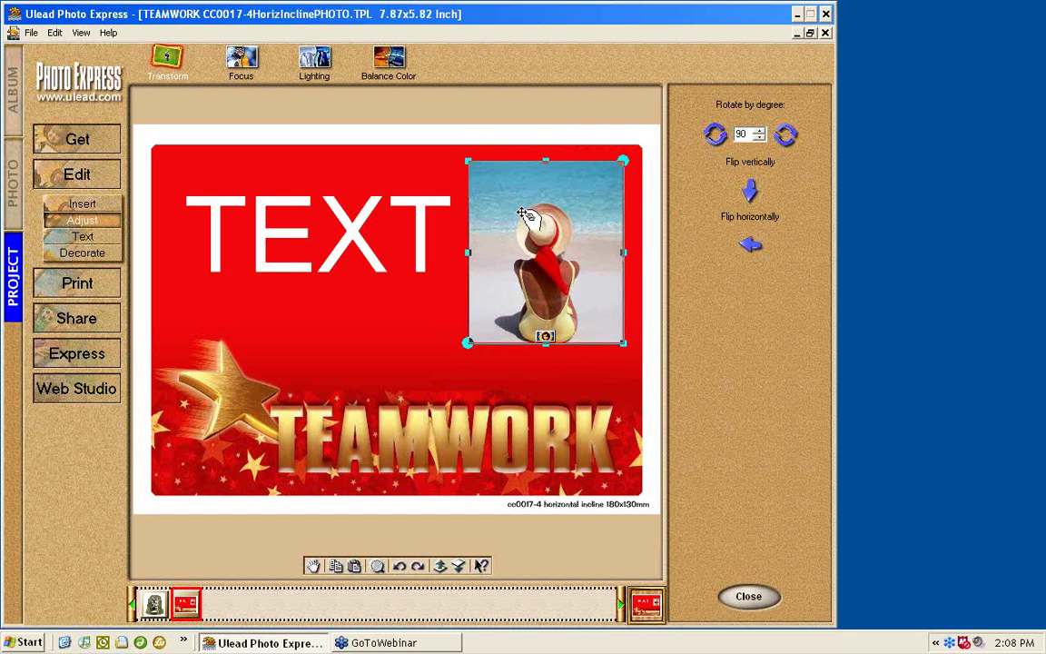
Delete the beach photo from the TEAMWORK award
key(Delete)
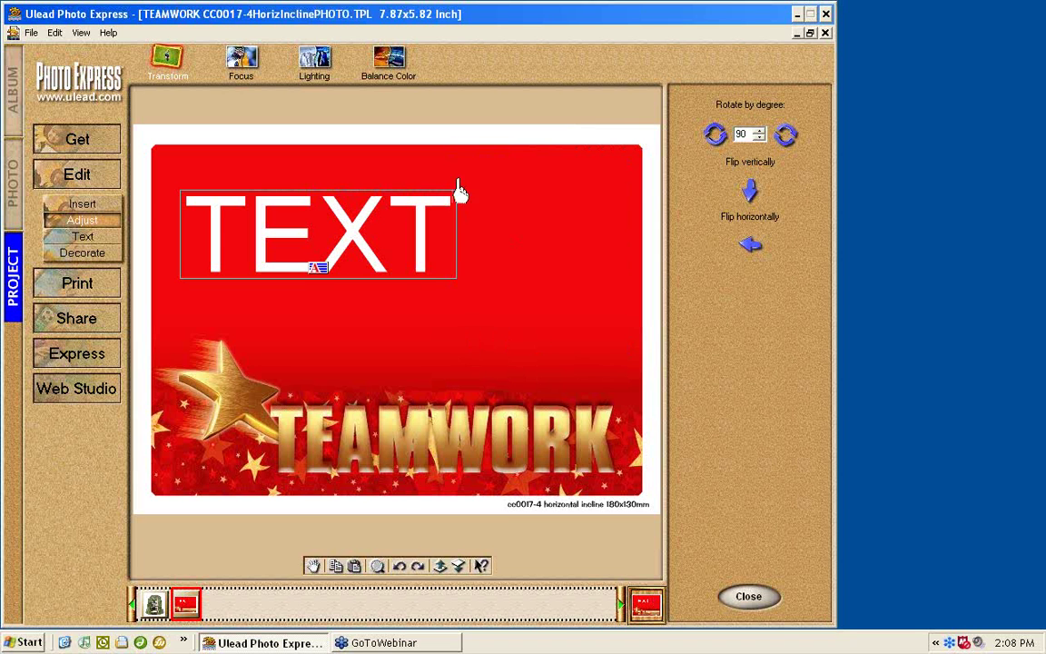
click(535, 254)
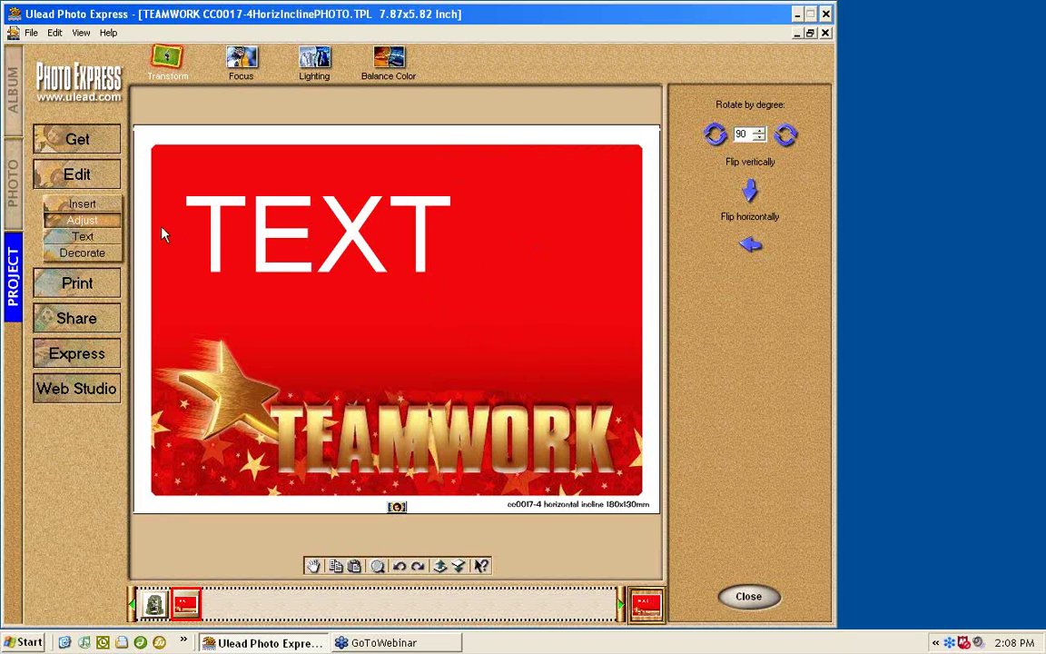
Open the soft-edged circle template PhotoCircleSoft.TPL from the Photo Holders for ULEAD folder and copy its green circle
click(16, 182)
click(11, 250)
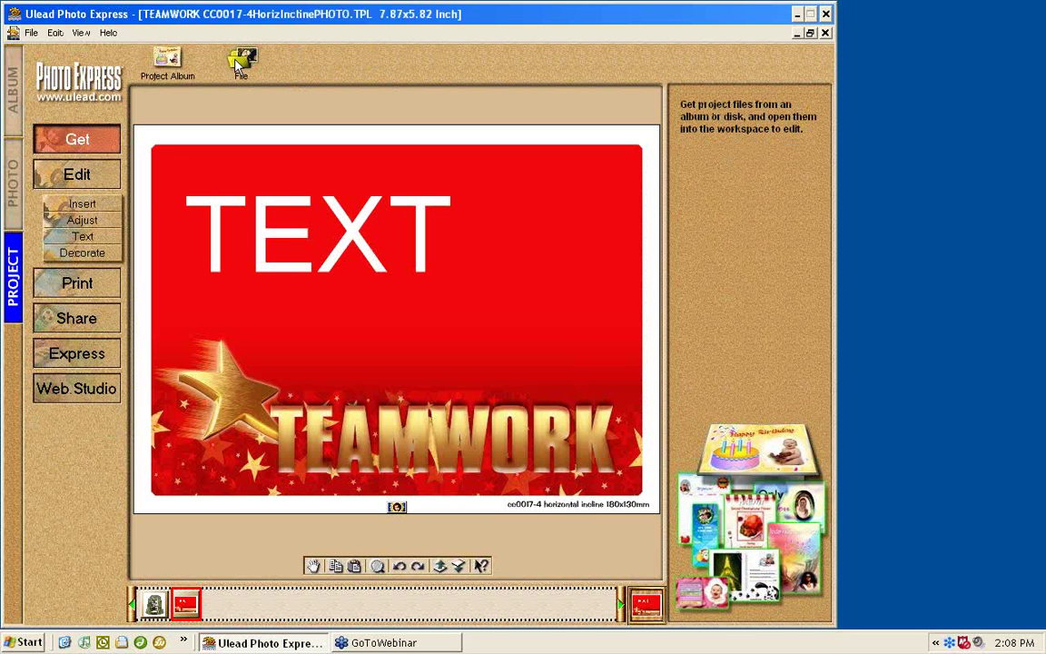
click(241, 61)
click(813, 116)
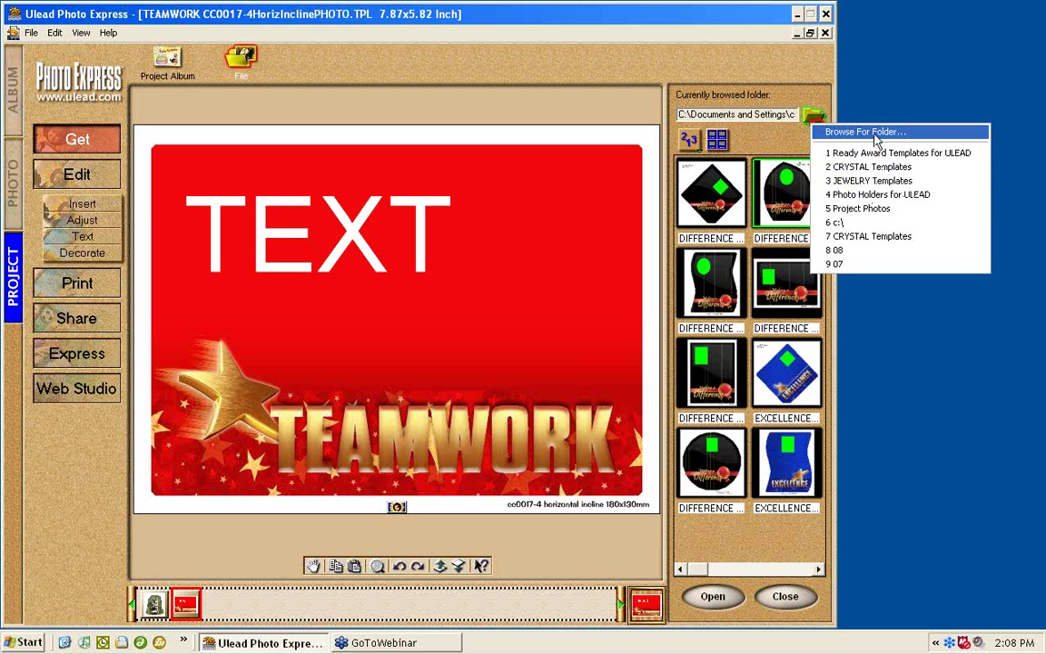
click(822, 195)
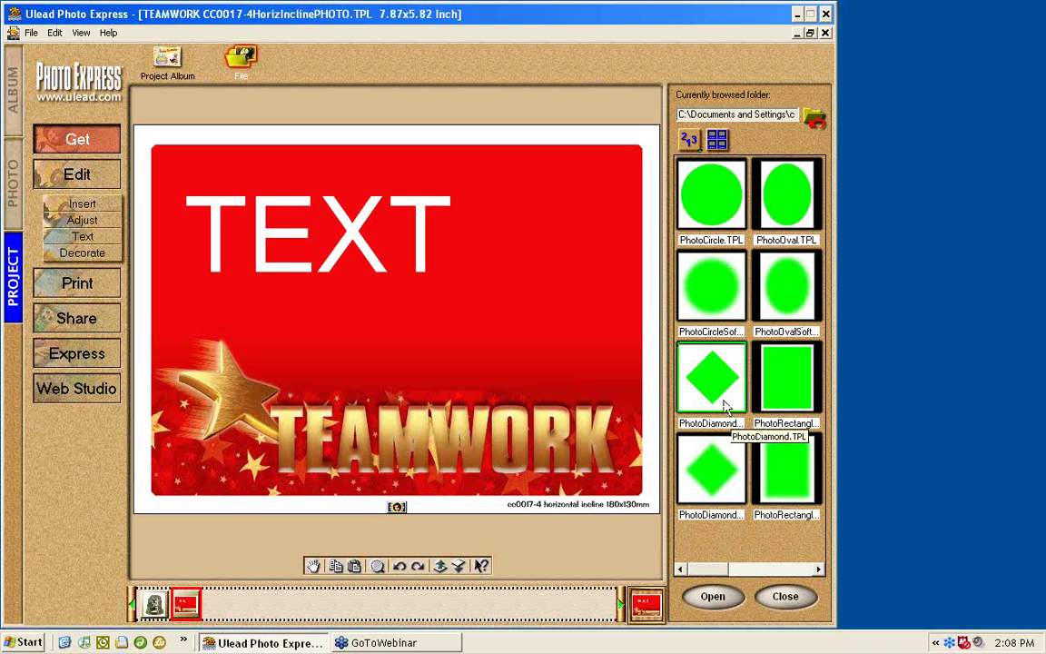
double_click(712, 289)
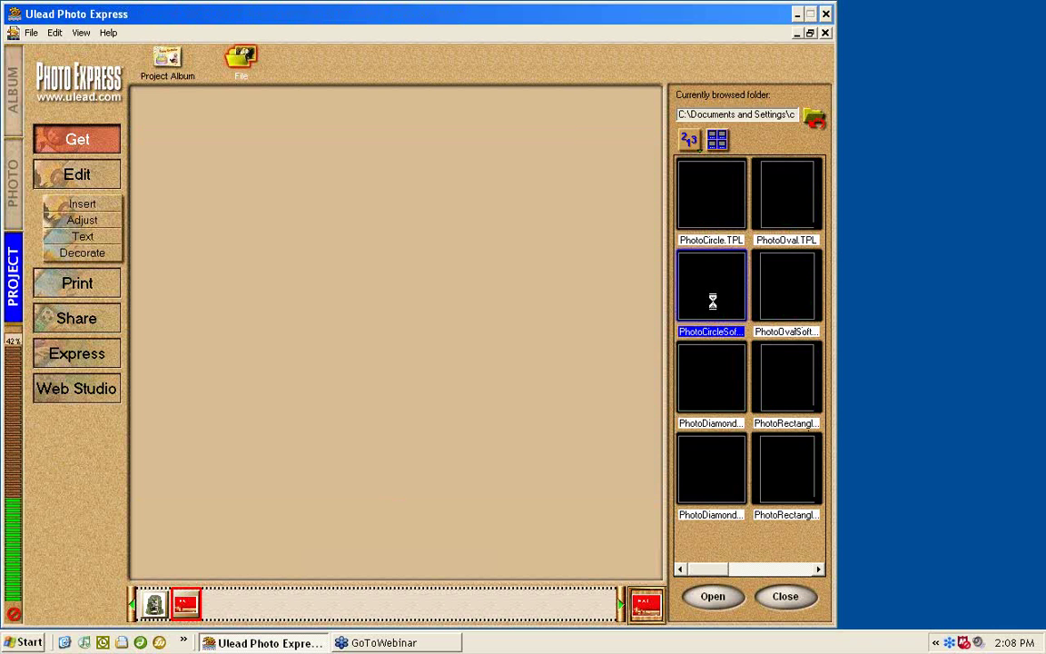
right_click(443, 318)
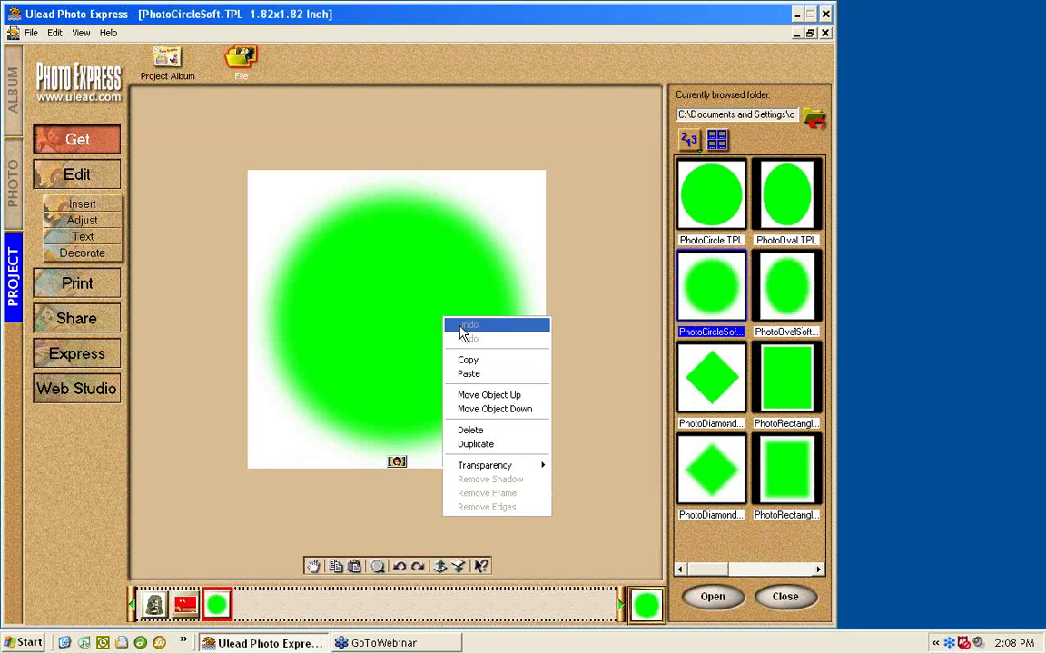
click(476, 361)
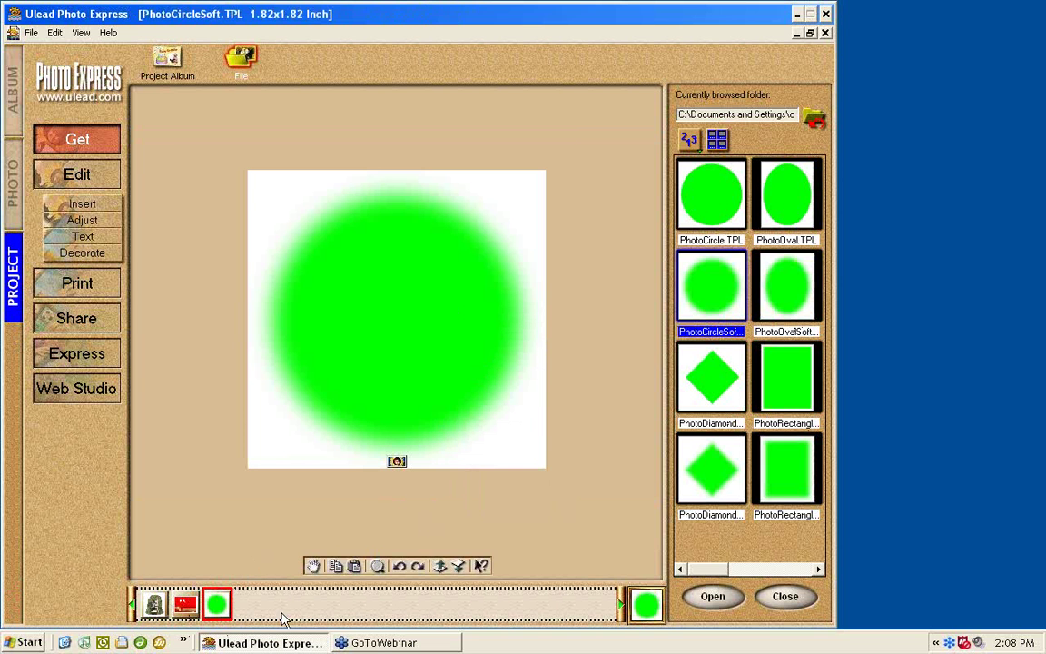
Paste the soft green circle into the TEAMWORK award and place it to the right of the text
click(185, 607)
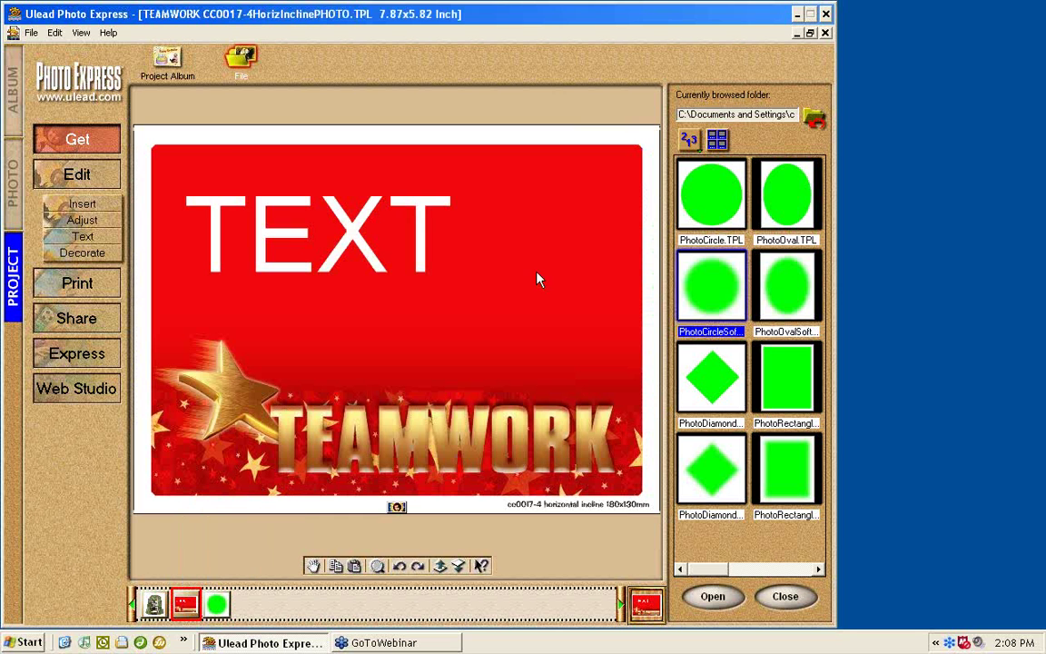
right_click(504, 214)
click(528, 266)
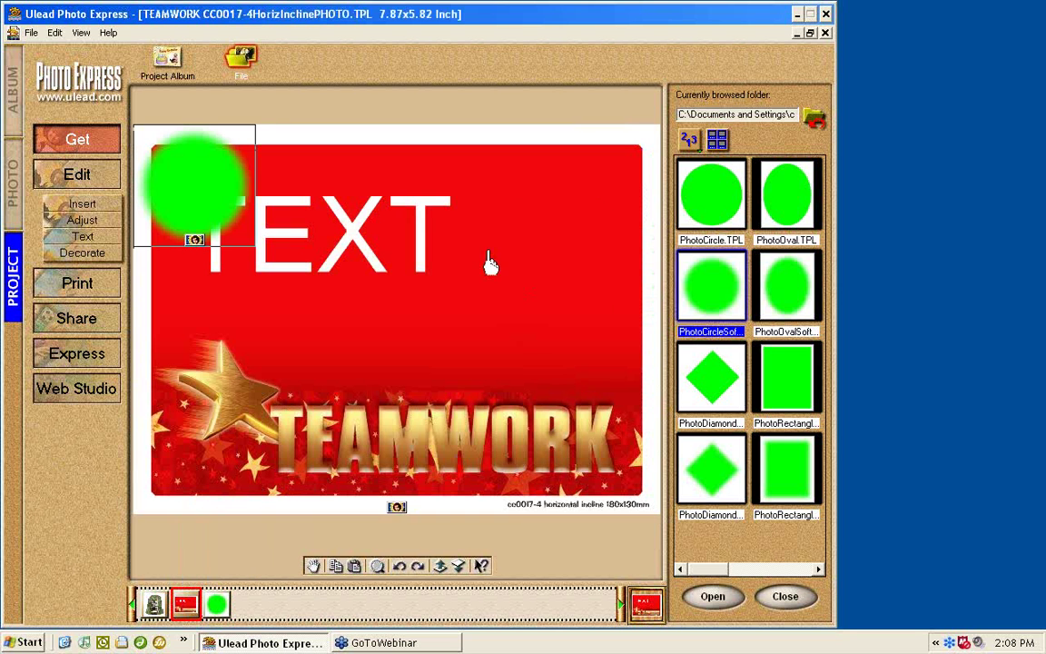
drag(213, 181, 563, 233)
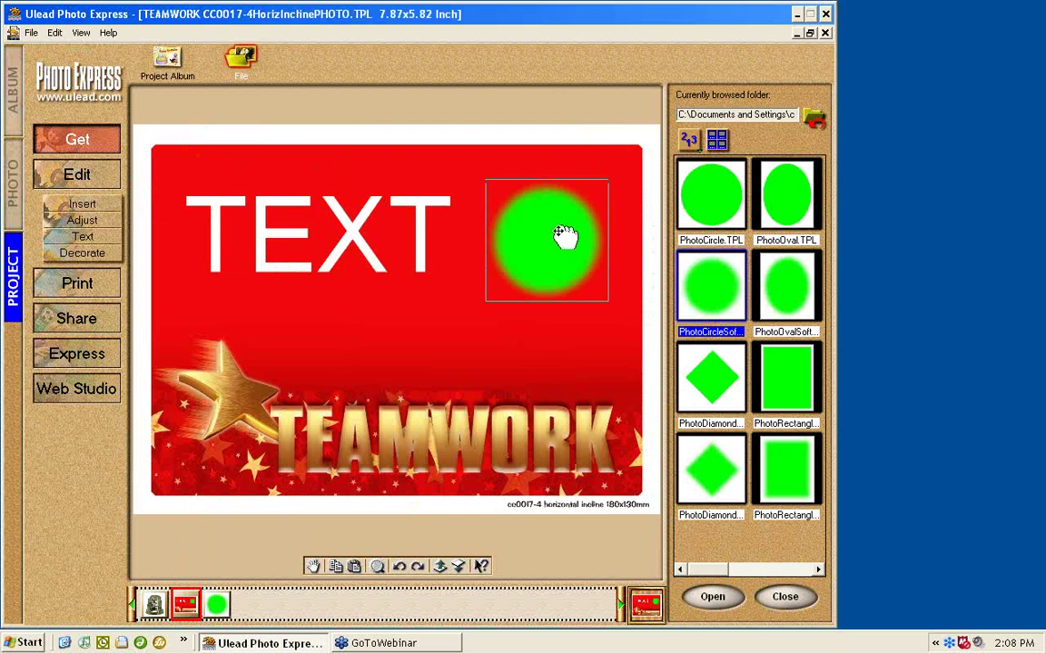
Enlarge the soft green circle with Transform and reposition it in the red area beside the text
click(82, 221)
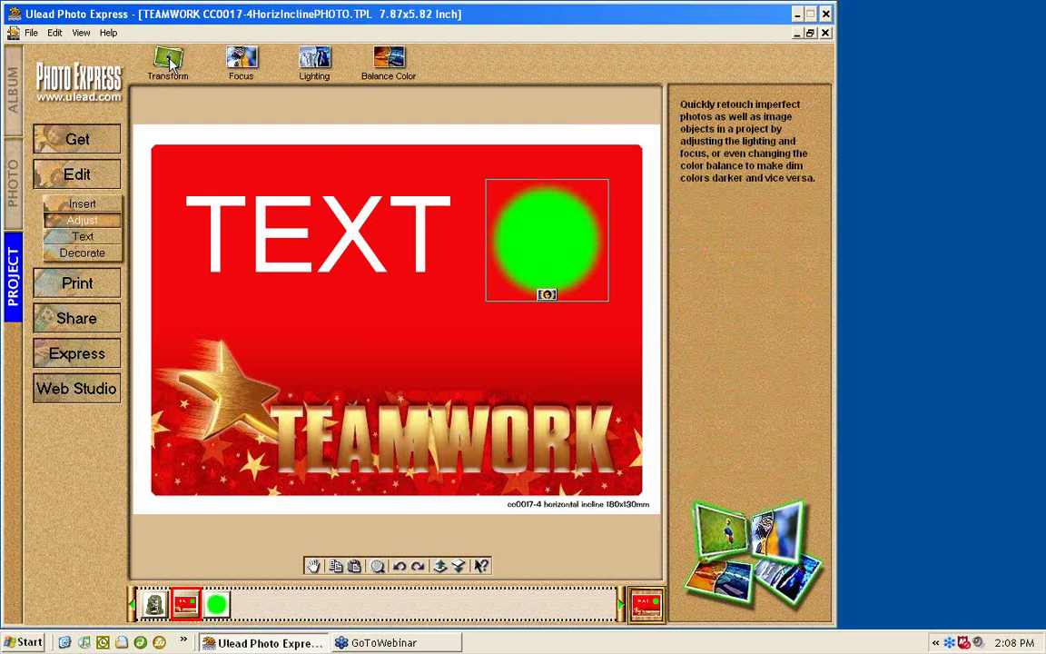
click(167, 60)
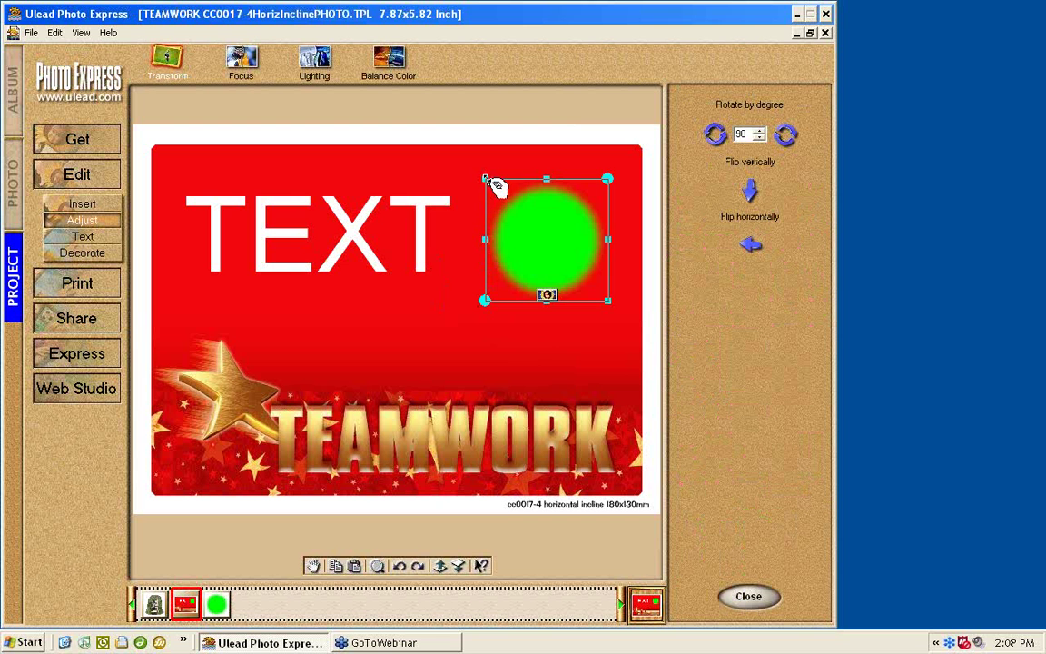
drag(486, 180, 462, 157)
drag(529, 209, 532, 220)
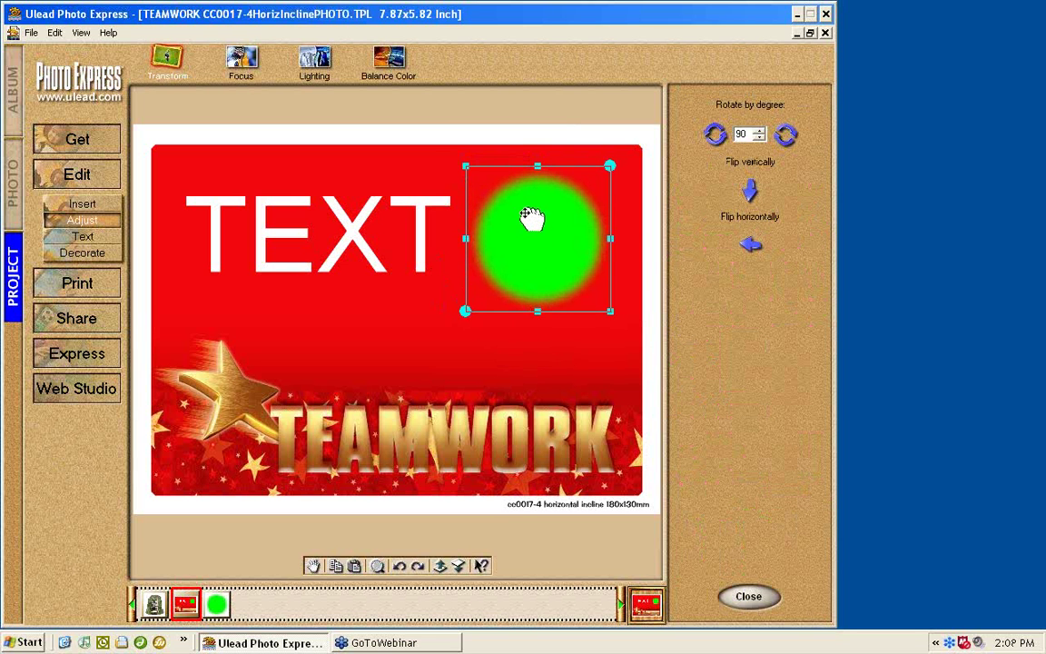
Replace the soft green circle in the TEAMWORK award with the photo 42026.jpg from file
click(537, 305)
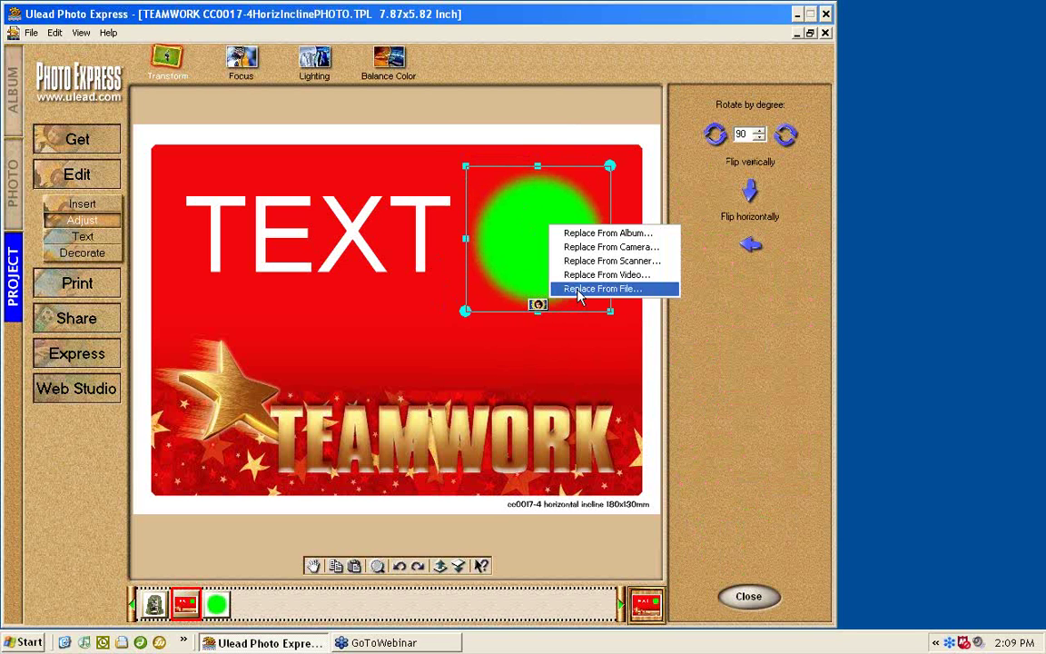
click(579, 291)
click(786, 399)
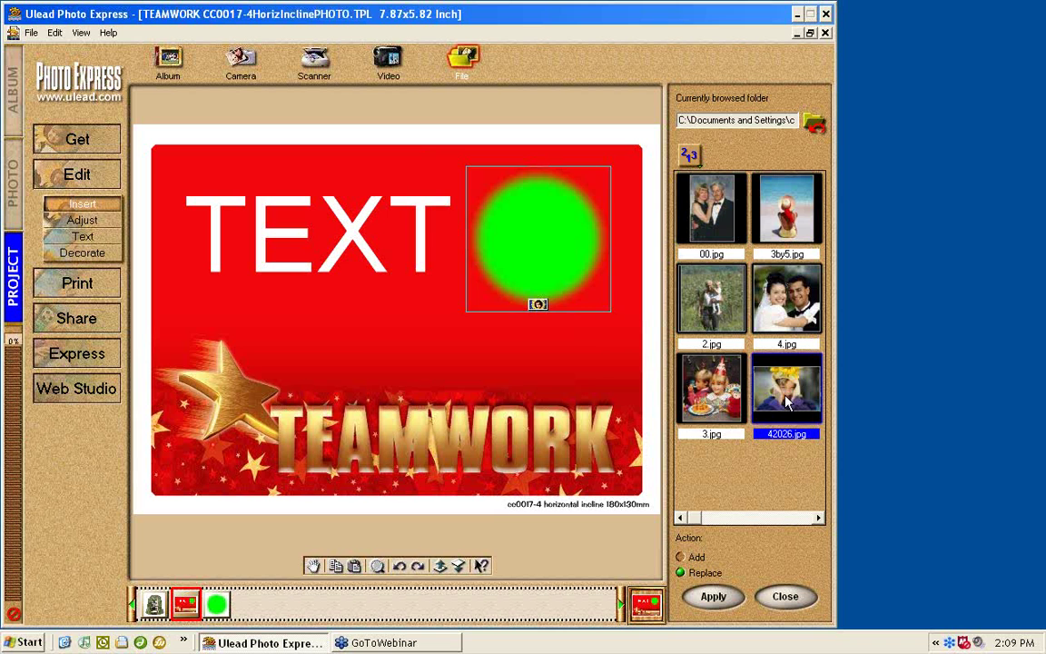
drag(786, 400, 567, 252)
Delete the circular photo from the TEAMWORK award and move the TEXT object to the middle of the red area
click(350, 361)
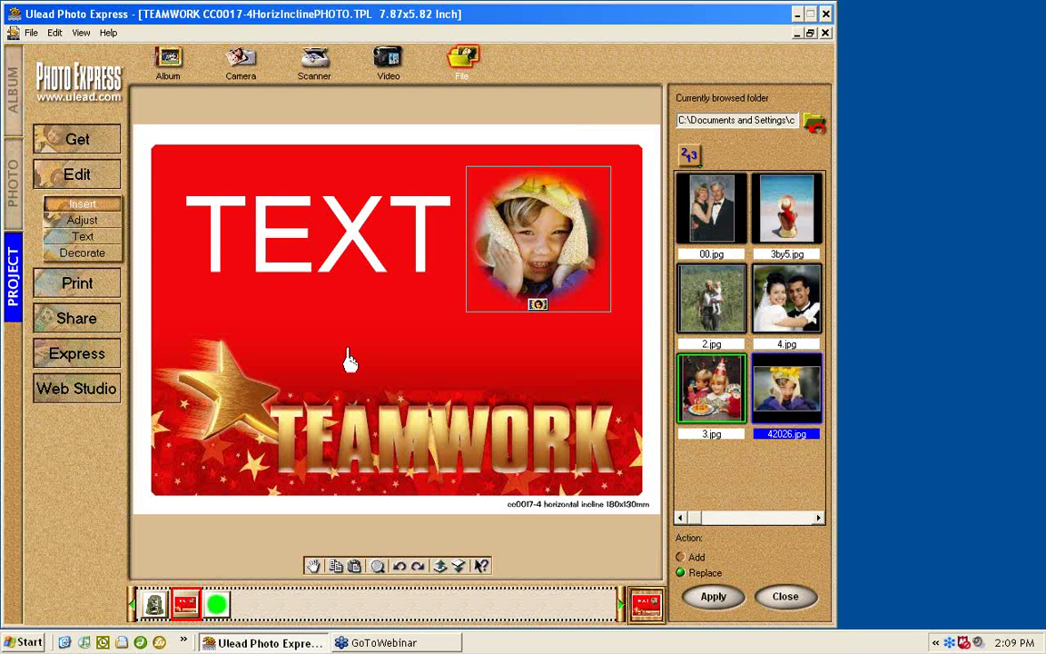
key(Delete)
click(290, 258)
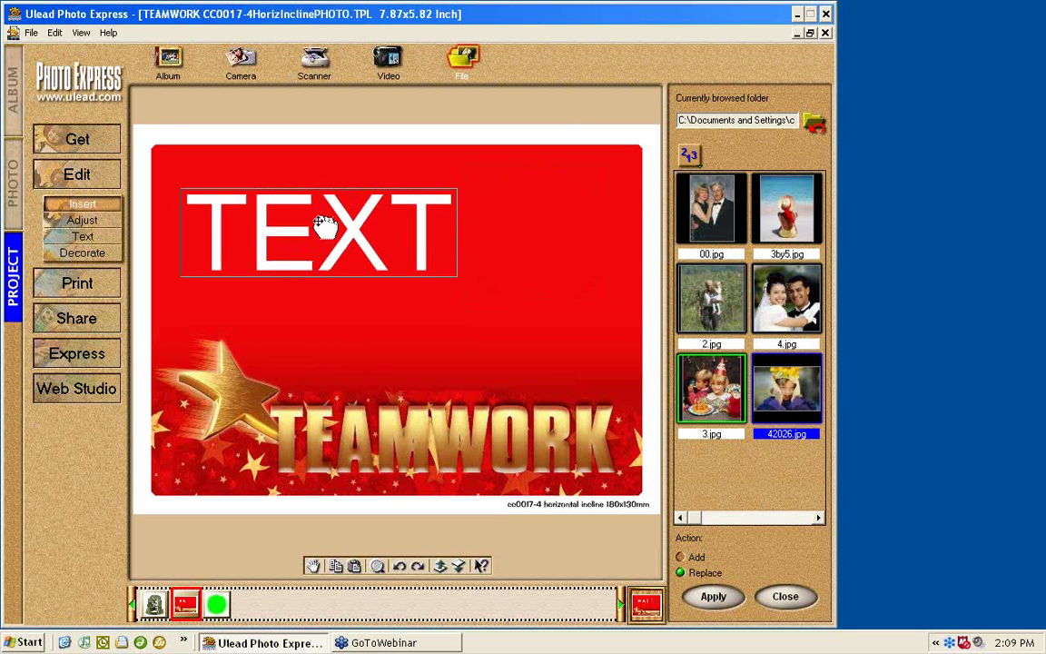
drag(315, 222, 377, 299)
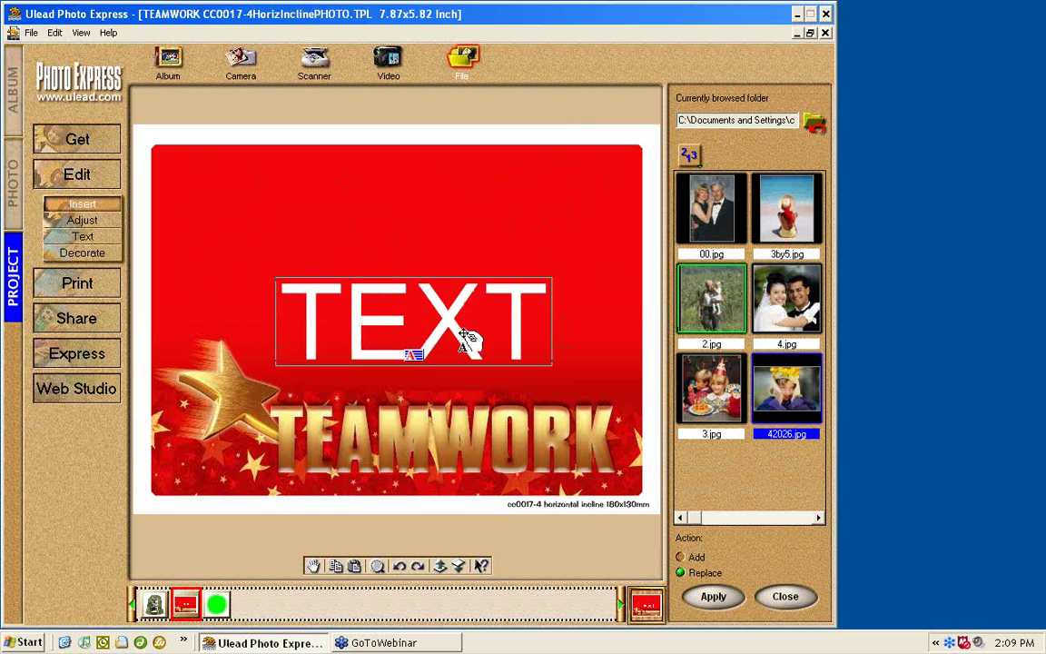
drag(450, 323, 440, 276)
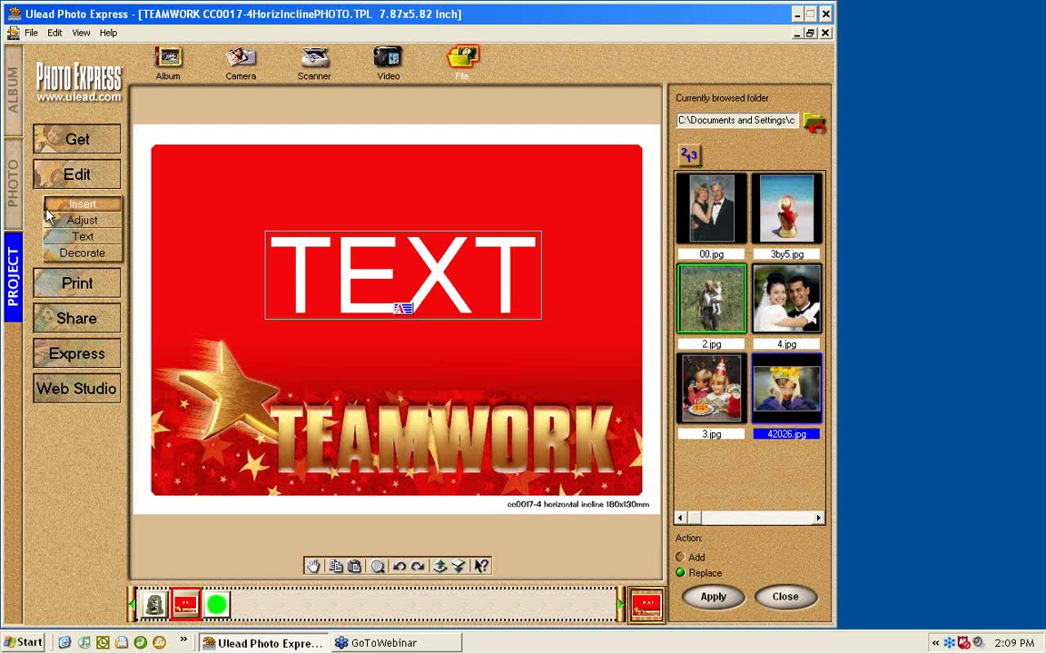
Switch the project template browser to the CRYSTAL Templates folder
click(12, 177)
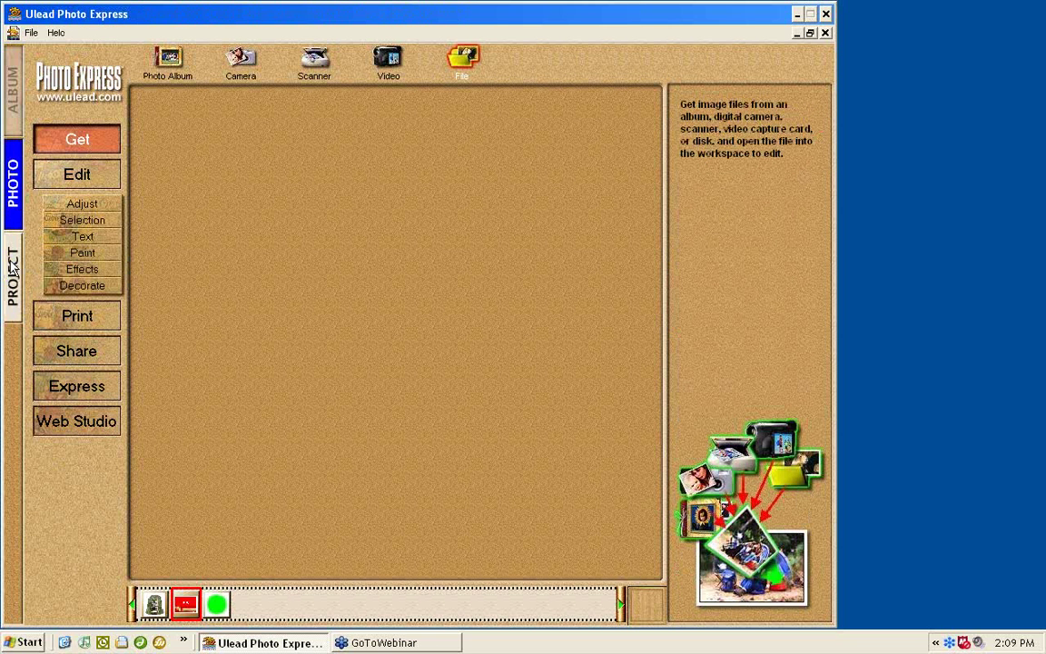
click(11, 245)
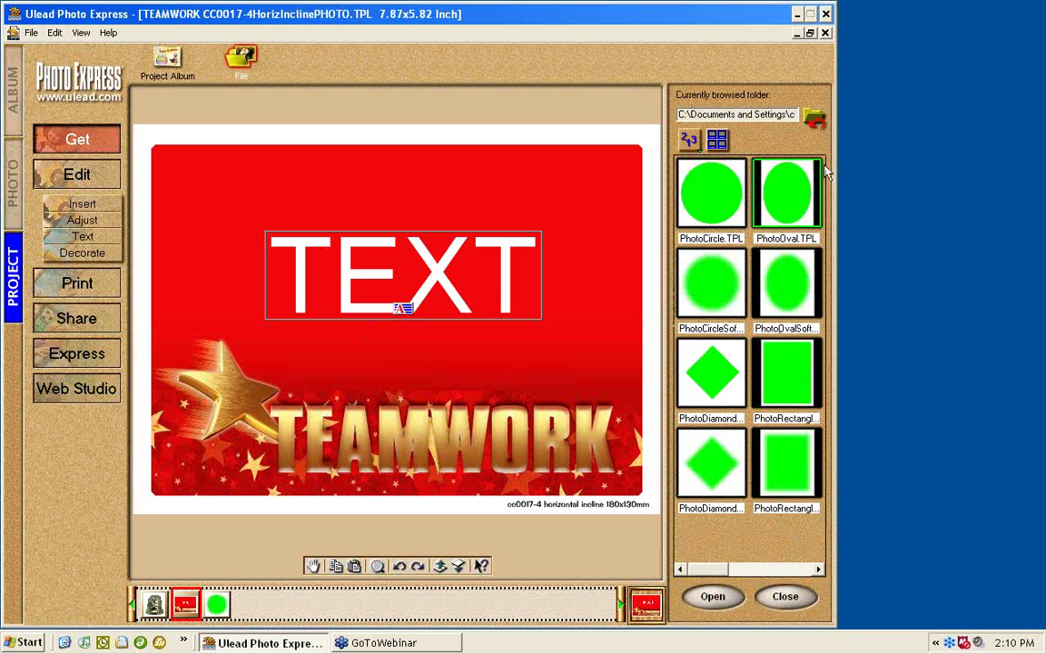
click(813, 118)
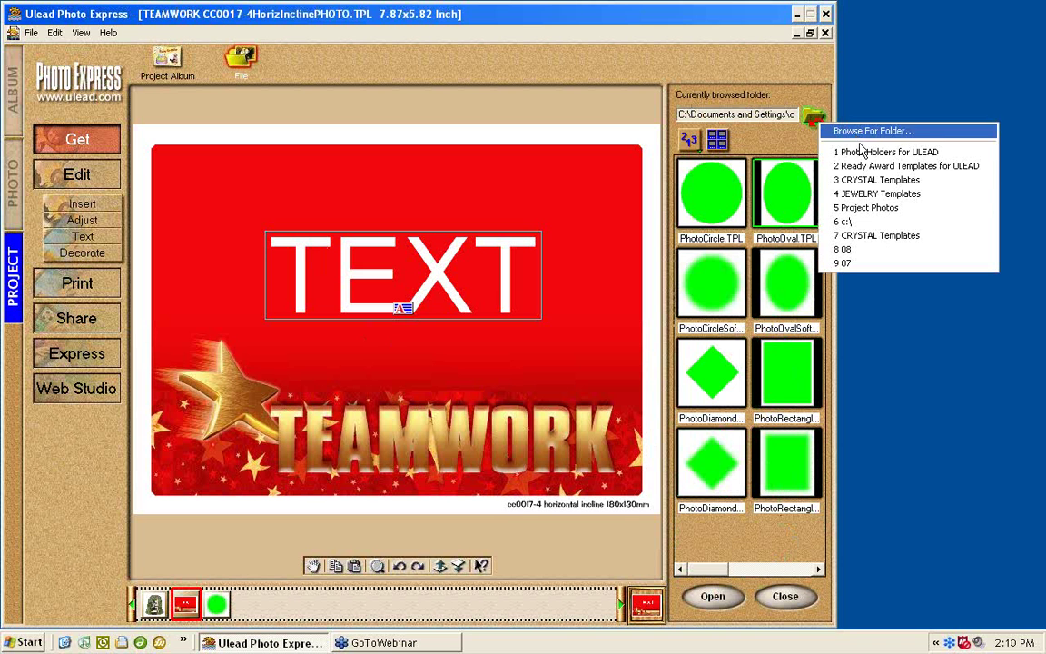
click(868, 181)
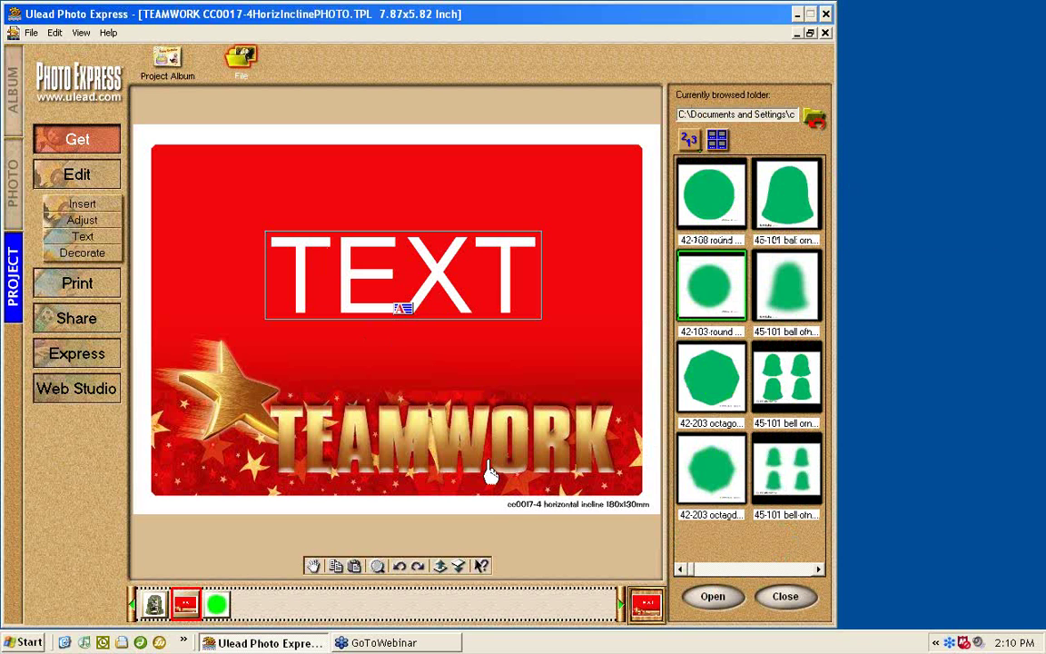
Look through the blank shape templates in the CRYSTAL Templates folder, from the round ornaments to the cc-series crystals
click(804, 572)
click(804, 572)
click(804, 572)
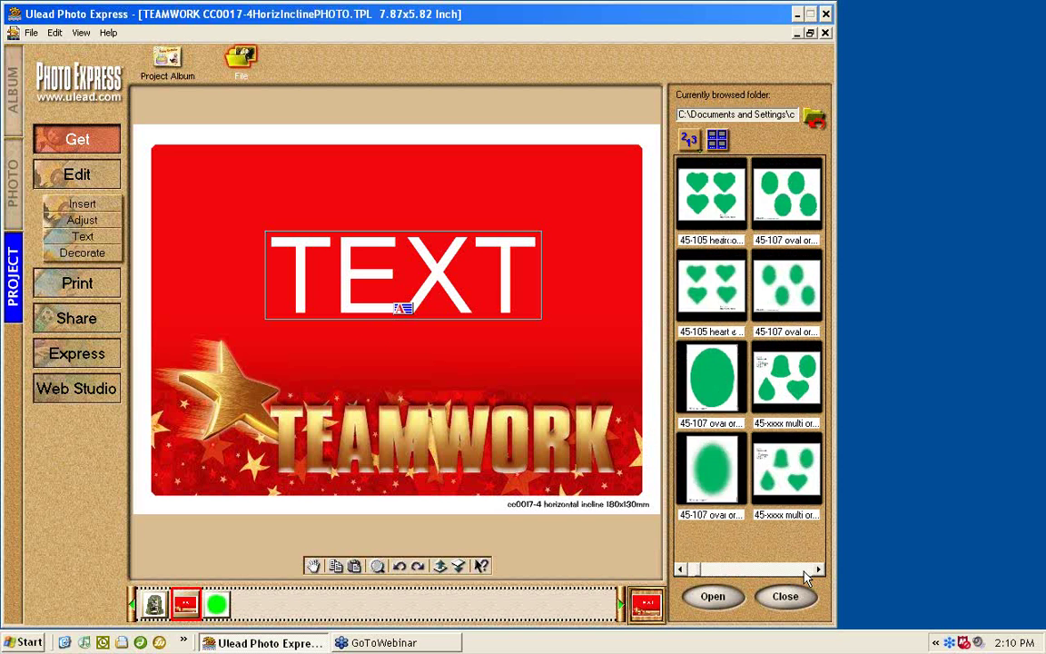
click(804, 572)
click(805, 572)
click(805, 572)
click(804, 572)
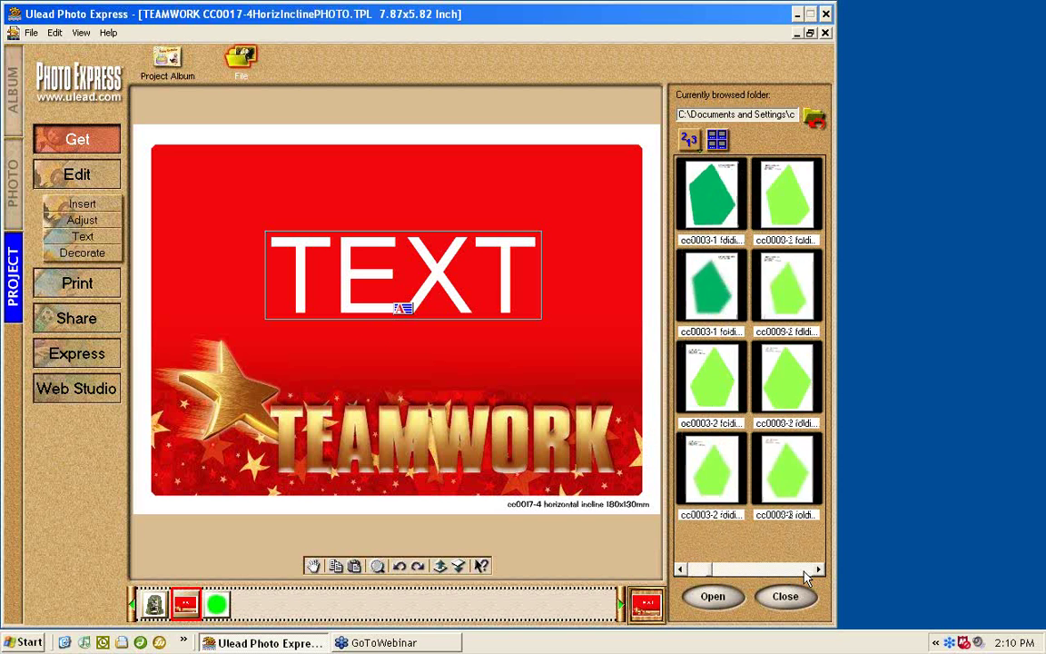
click(804, 572)
click(805, 572)
click(804, 571)
click(804, 572)
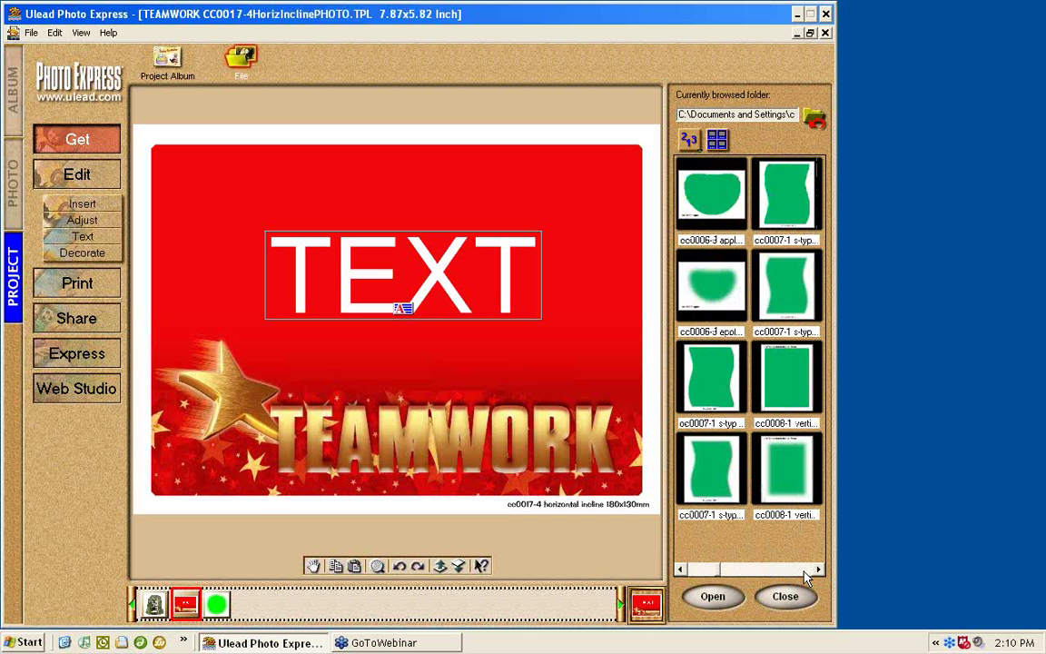
click(804, 572)
click(805, 571)
click(804, 572)
click(804, 572)
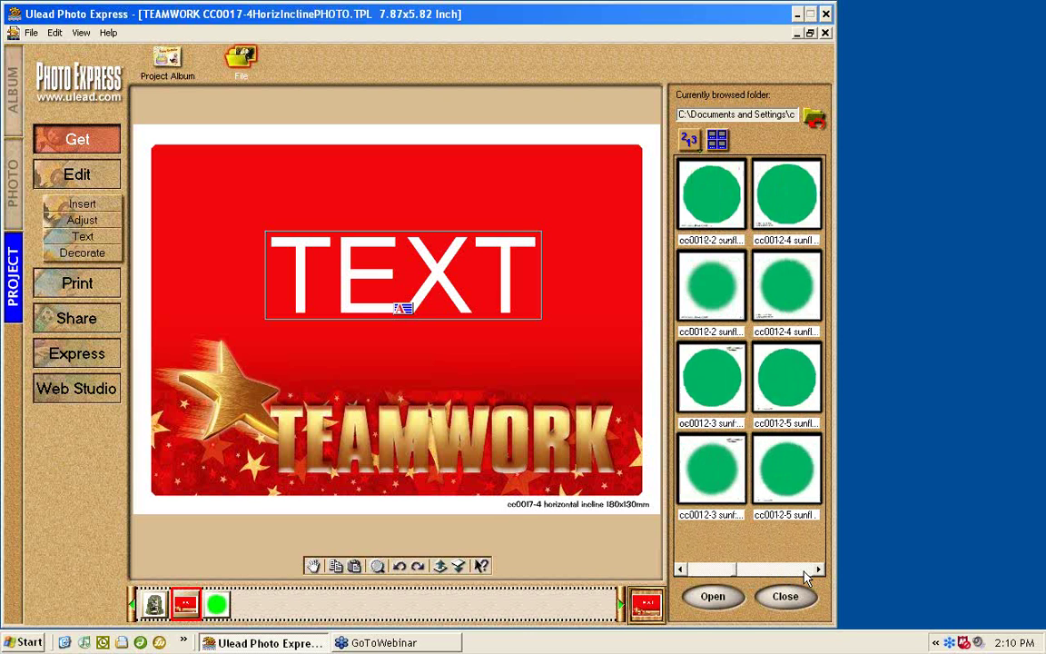
click(804, 572)
click(805, 572)
click(804, 572)
click(804, 572)
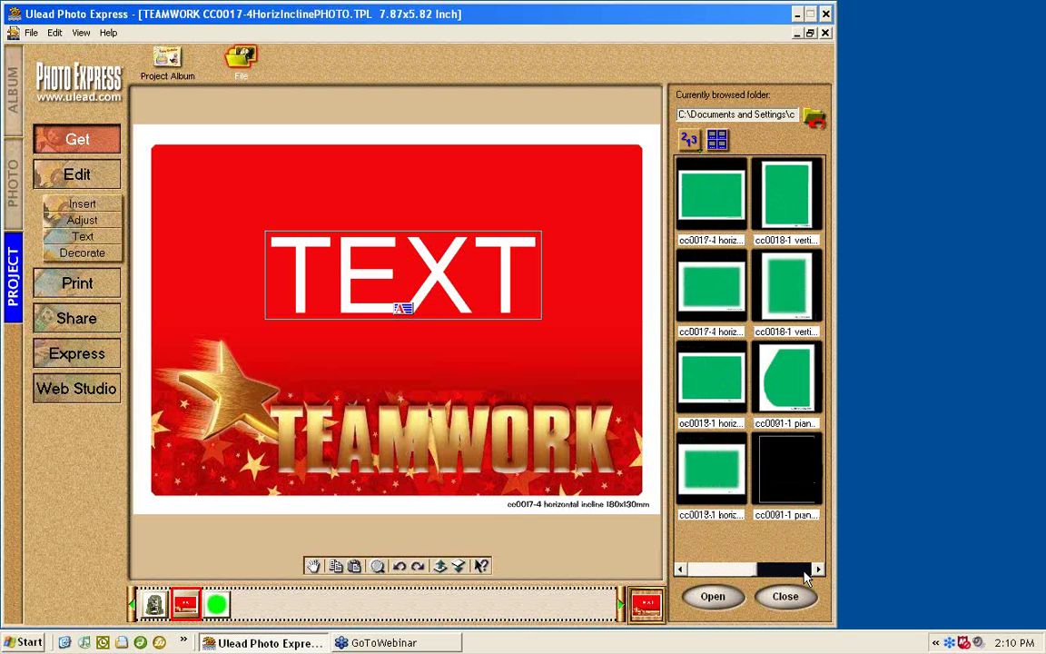
click(804, 572)
click(804, 572)
Find and open the crystal template cc0017-4 horizontal incline 180x130mm bleed.TPL
click(700, 570)
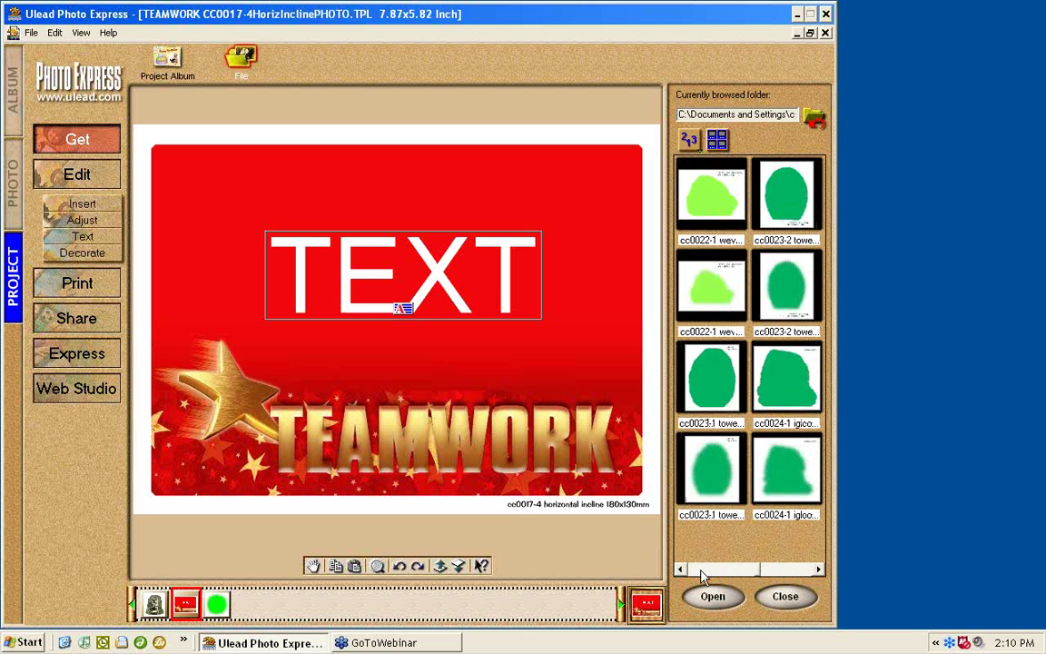
click(701, 572)
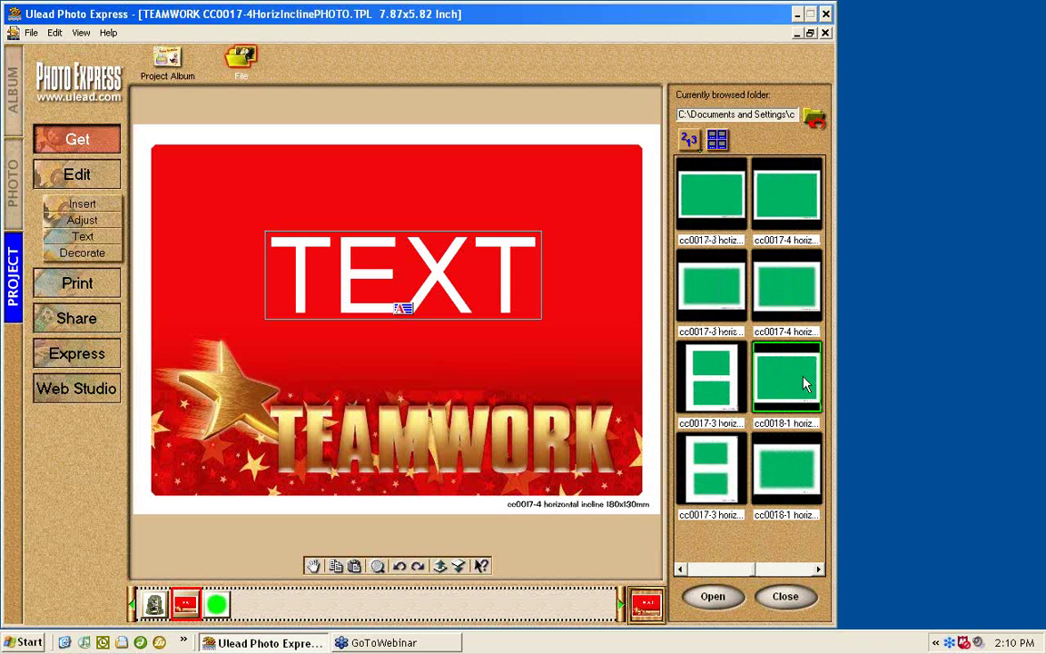
click(797, 570)
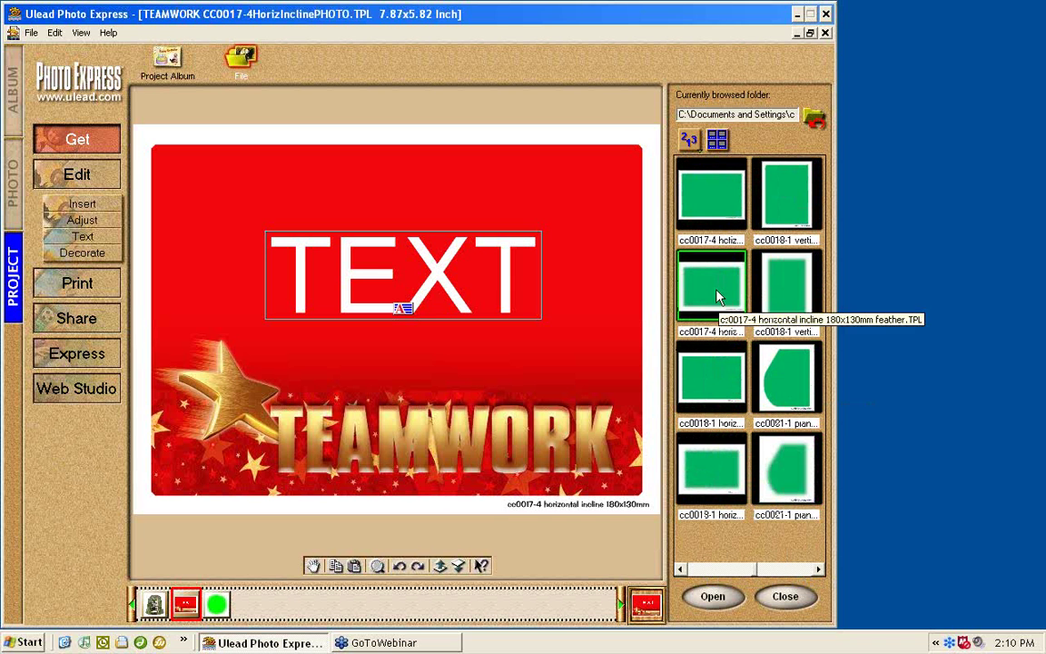
click(709, 211)
double_click(707, 208)
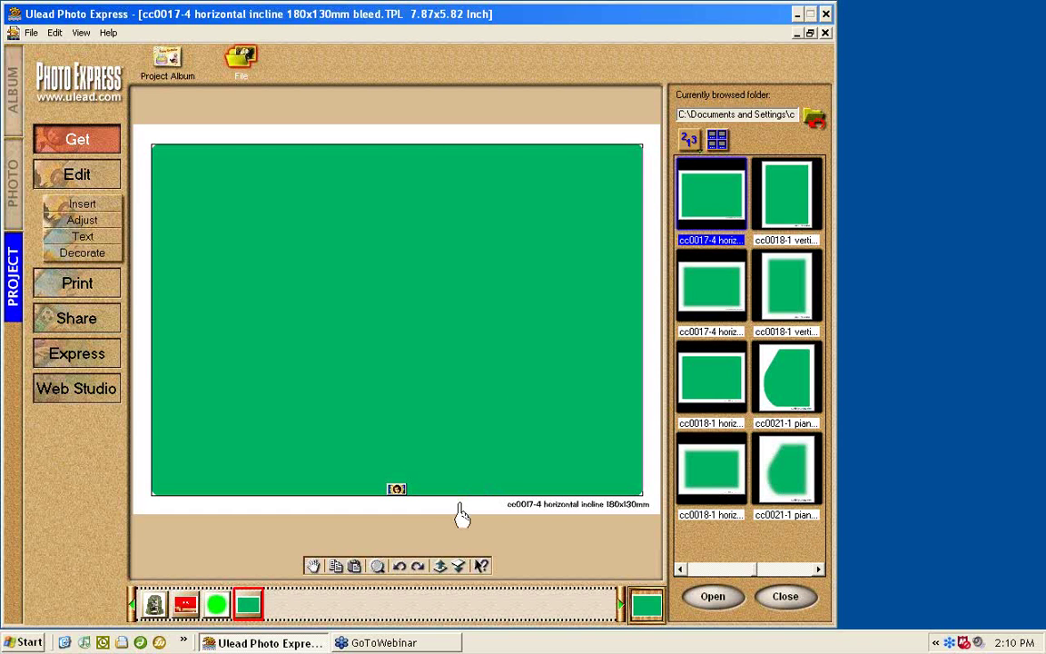
Replace the template's green rectangle with the horizontal red TEAMWORK background from the Award Backgrounds folder
click(395, 490)
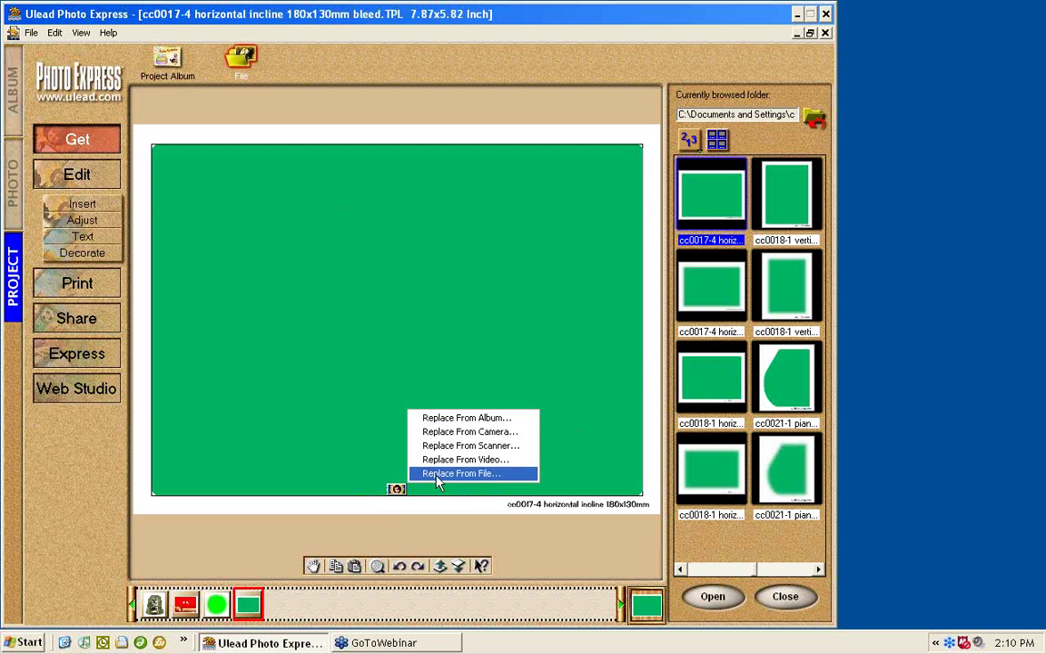
click(438, 473)
click(813, 119)
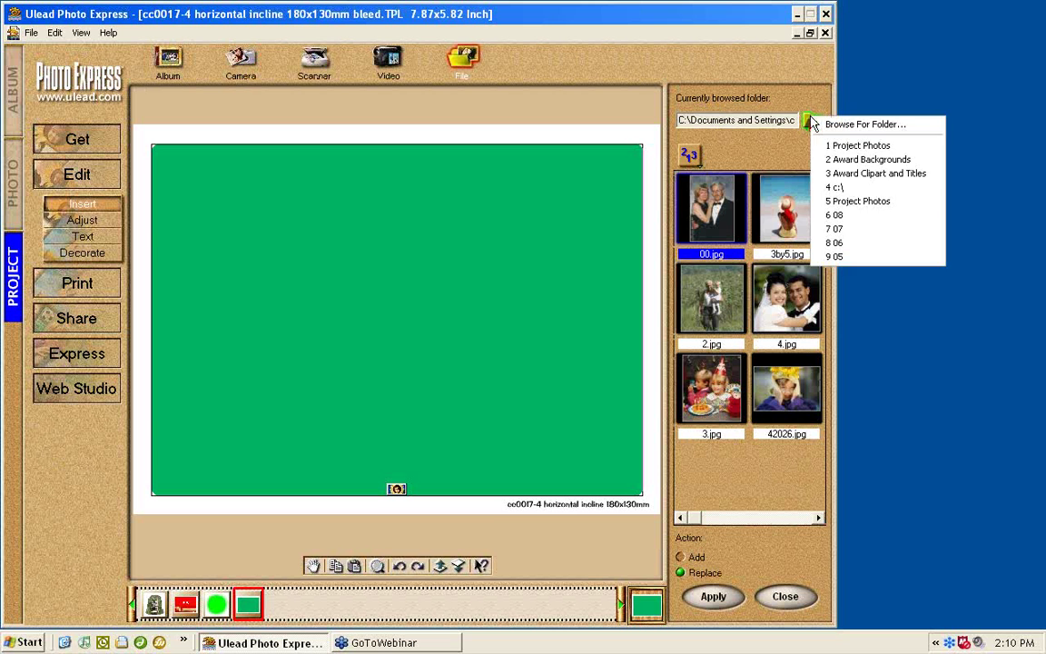
click(849, 160)
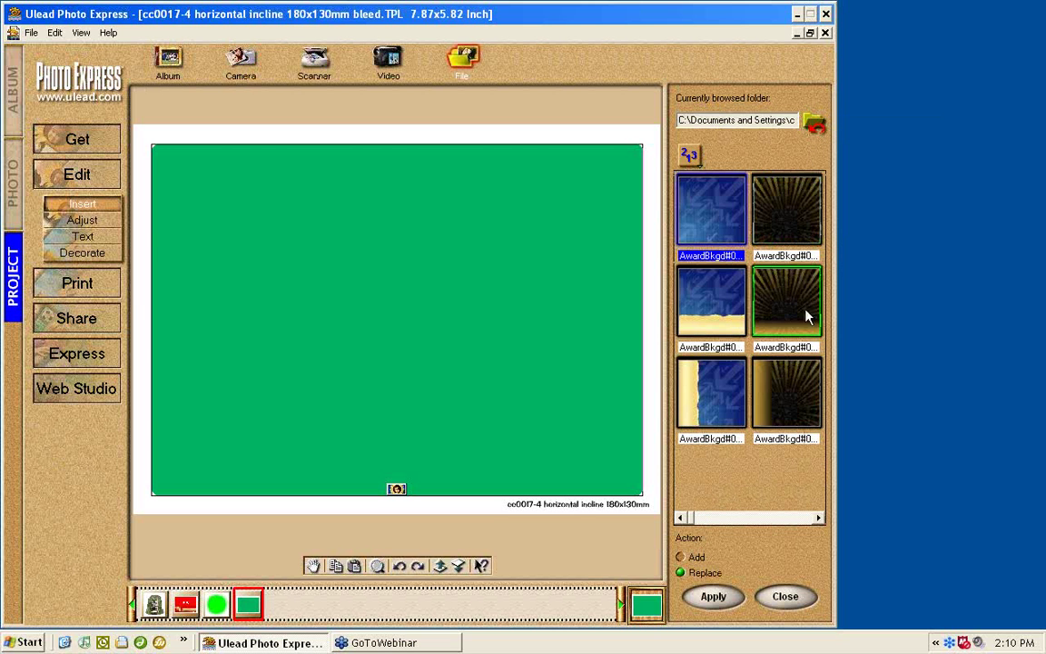
scroll(801, 531, right, 4)
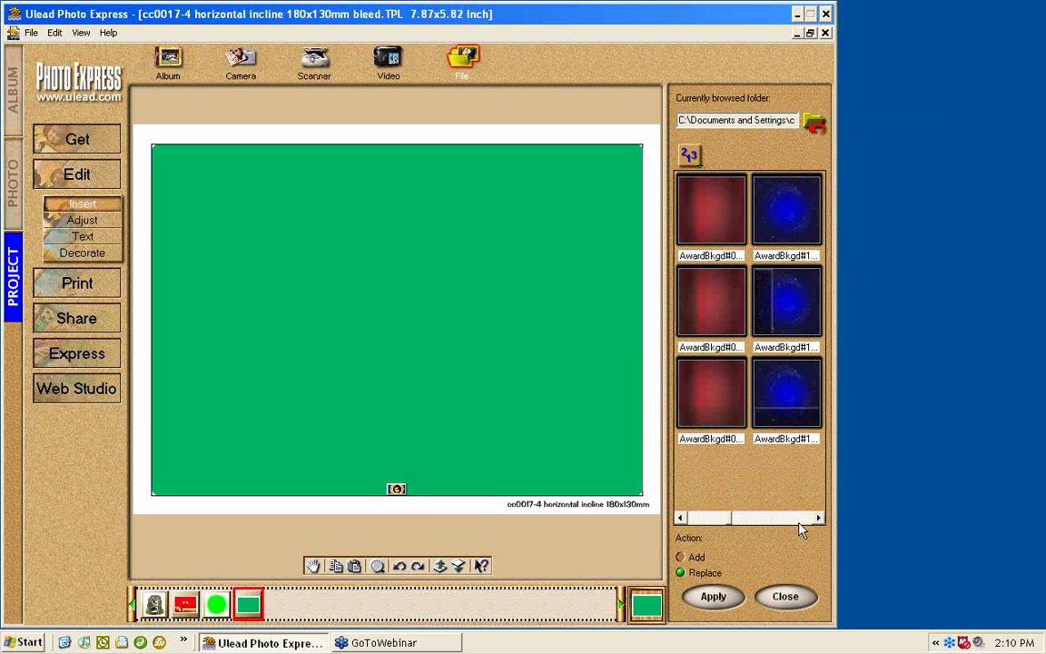
scroll(800, 531, right, 4)
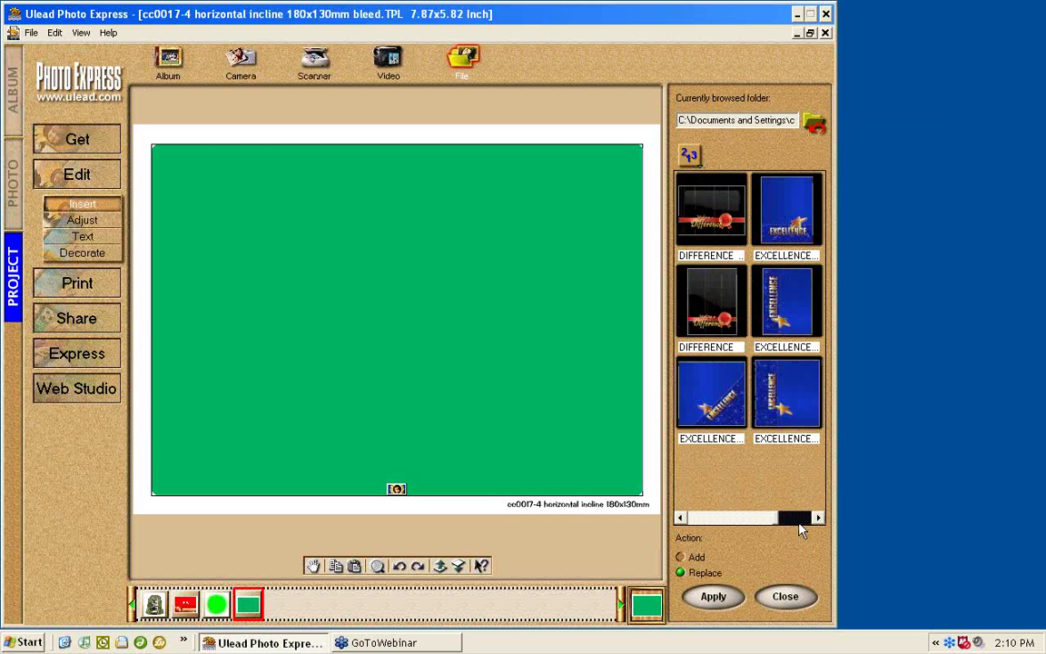
scroll(801, 531, right, 2)
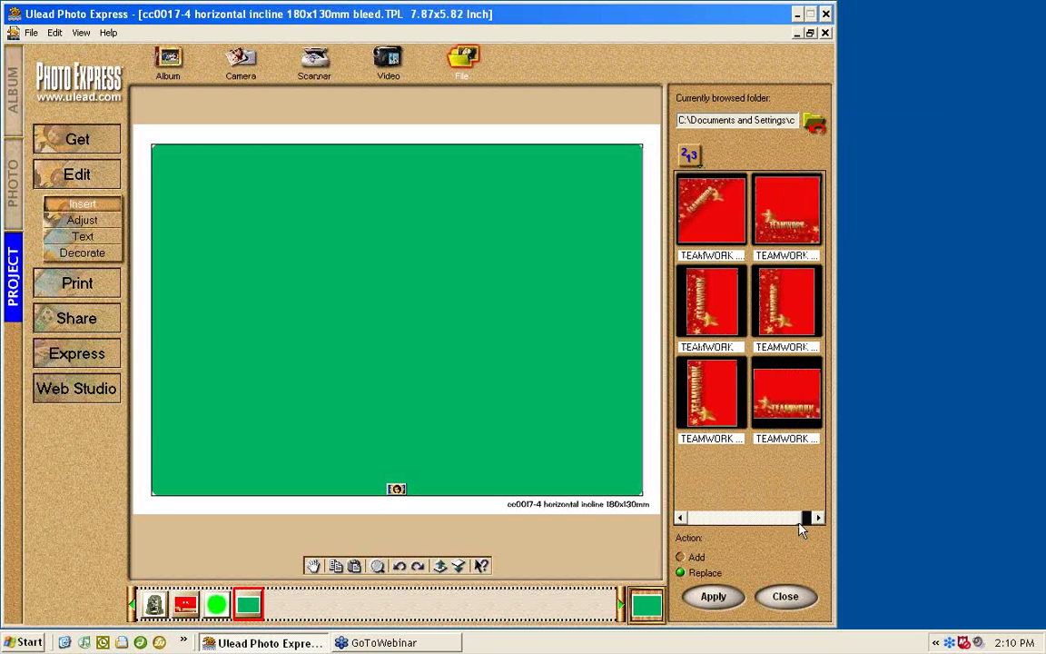
click(785, 408)
drag(784, 409, 483, 398)
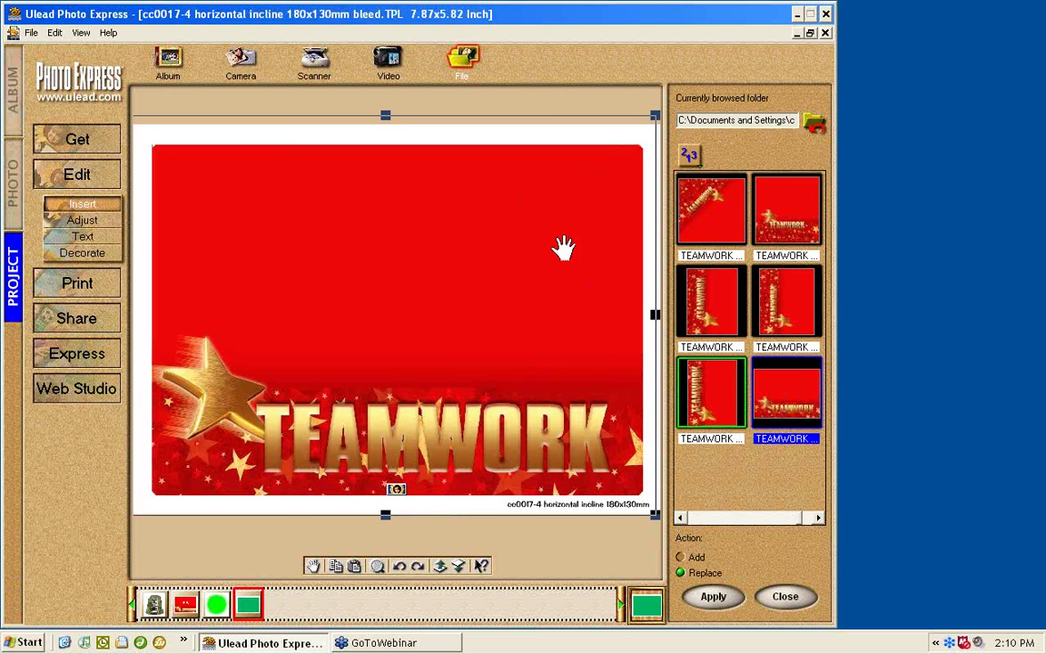
Switch to the already open PhotoCircleSoft.TPL and copy its soft green circle
mouse_move(218, 615)
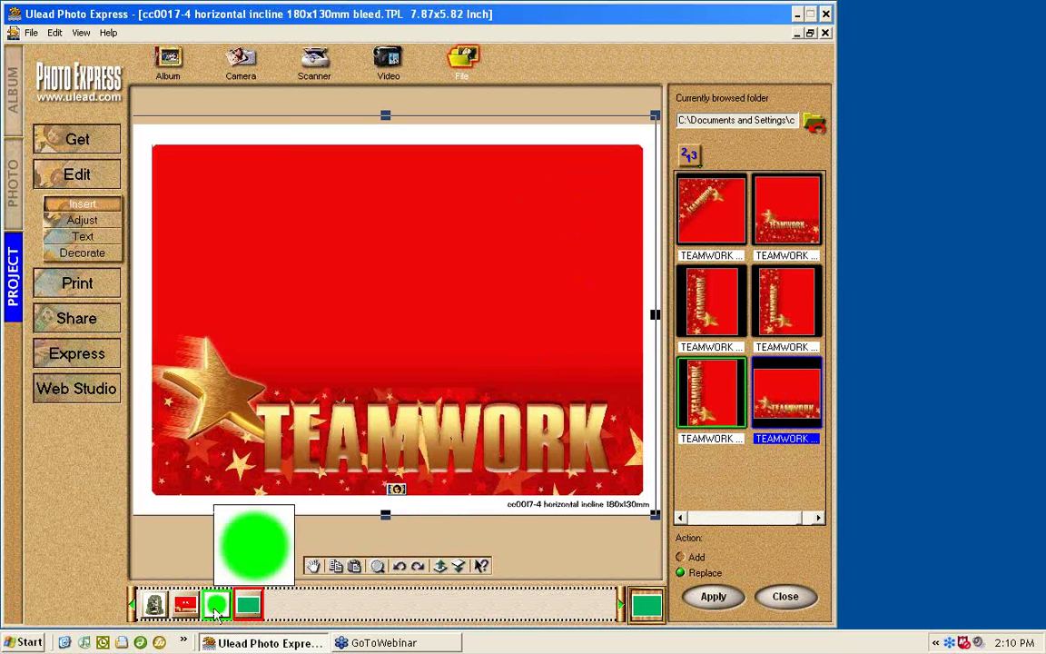
click(223, 612)
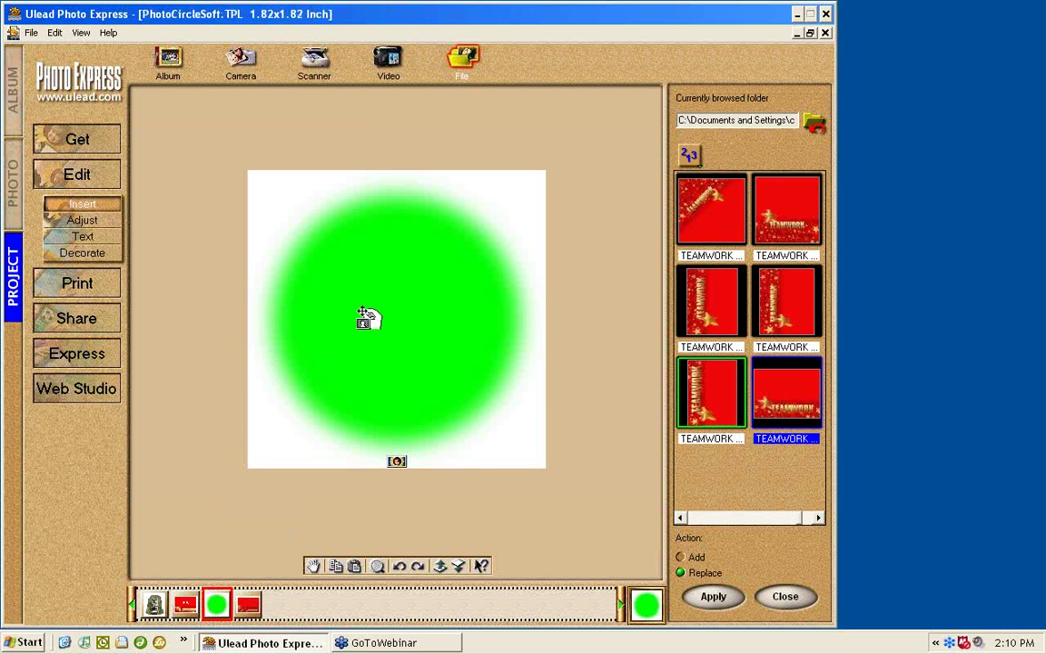
right_click(324, 278)
click(373, 319)
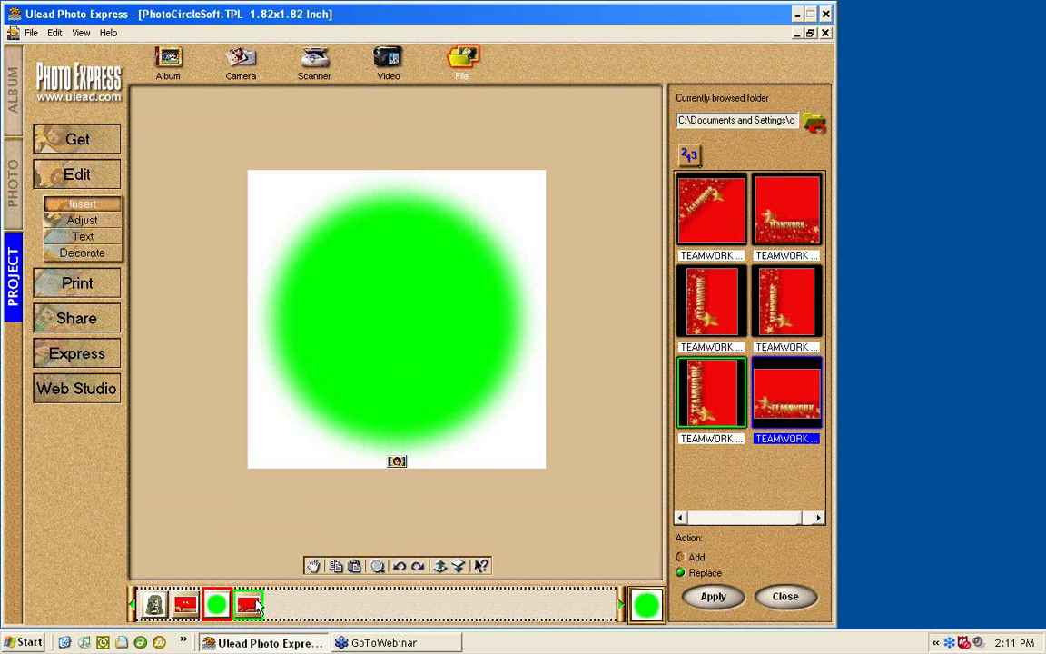
Paste the soft green circle into the cc0017-4 bleed template and place it in the upper right of the red area
click(248, 604)
right_click(506, 186)
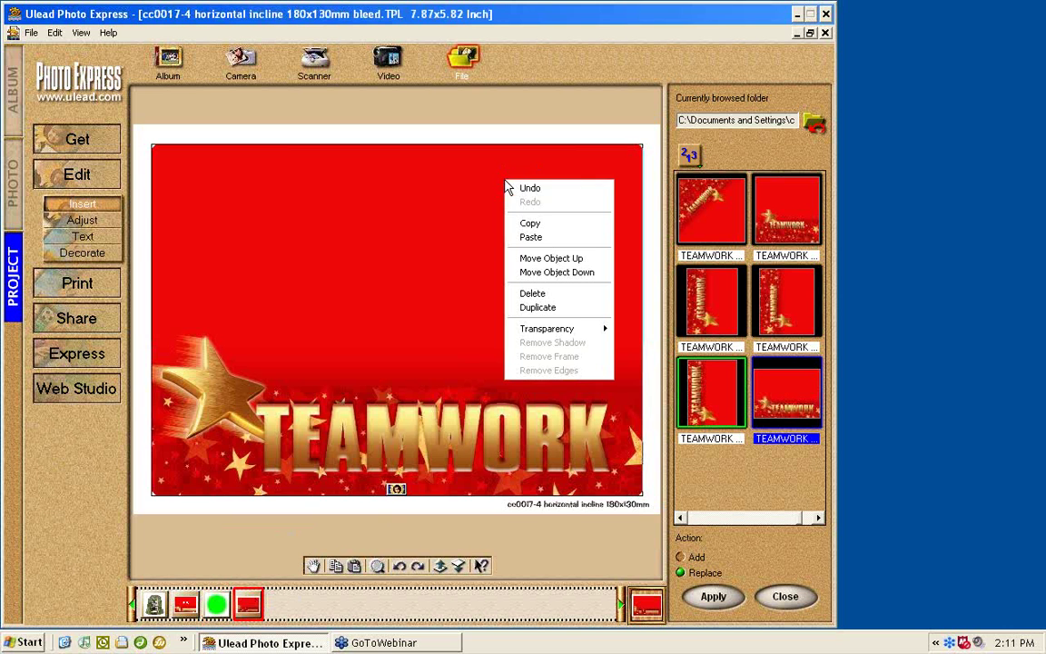
click(532, 236)
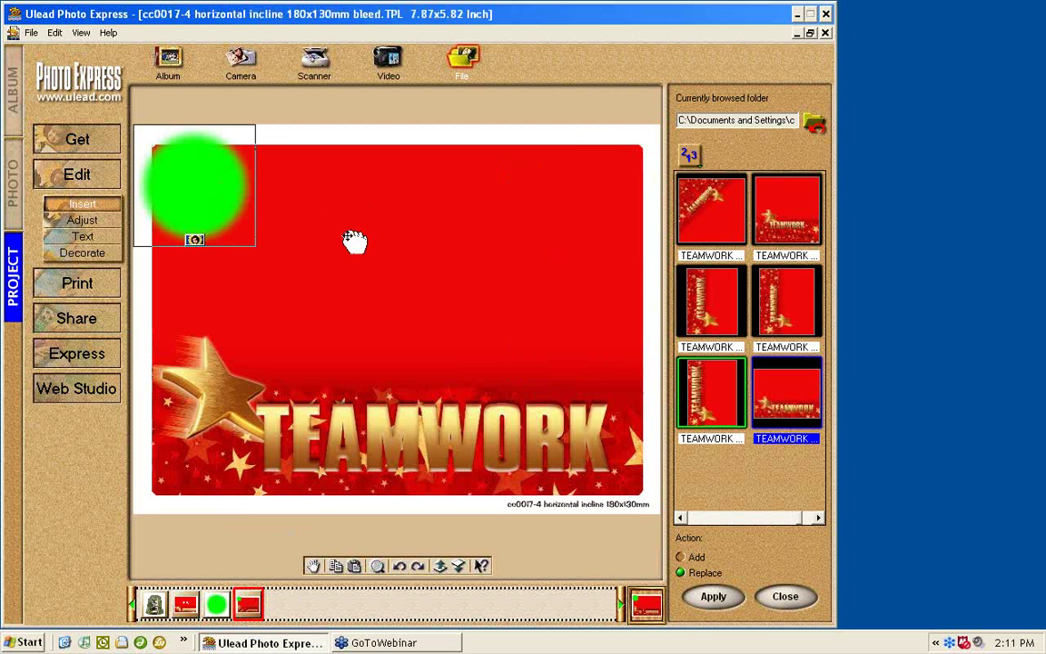
drag(354, 240, 572, 249)
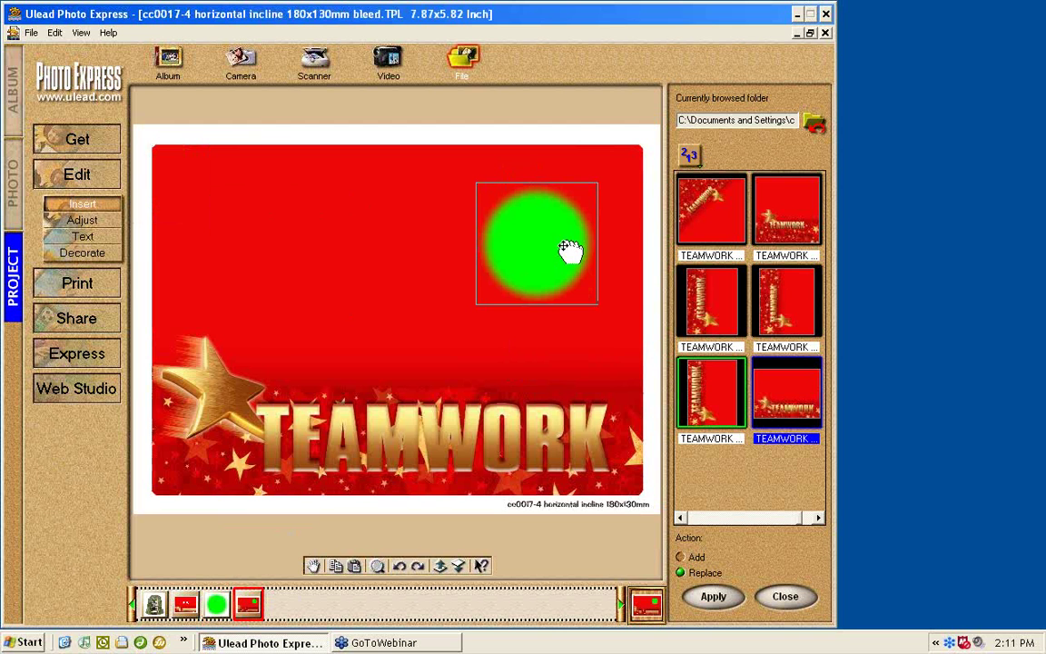
Fill the soft green circle with the photo 2.jpg from the Project Photos folder
click(535, 299)
click(558, 299)
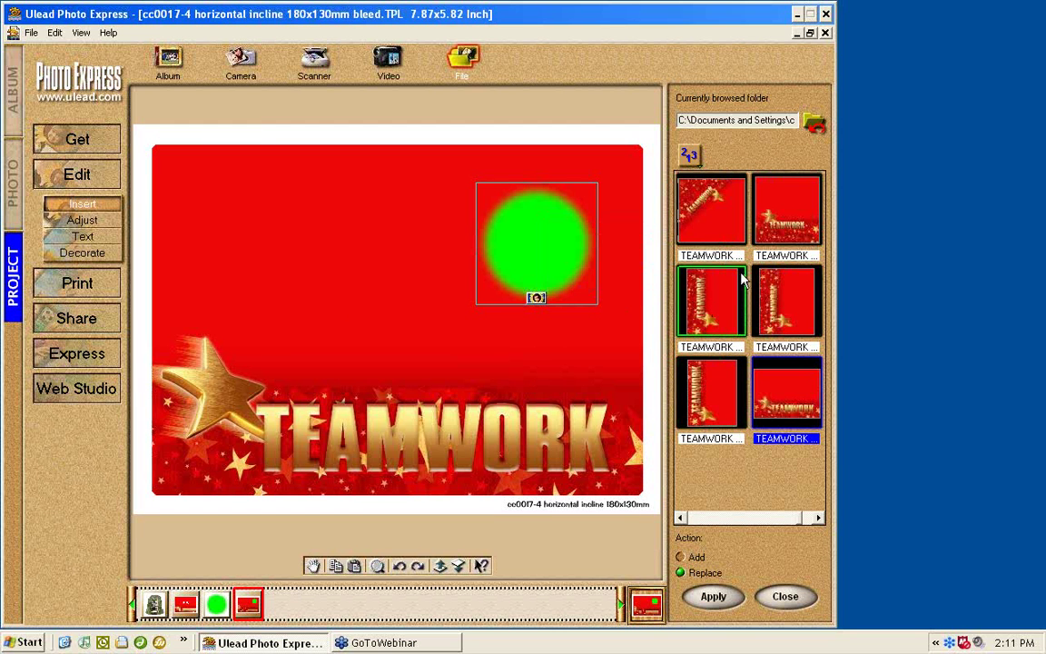
click(813, 122)
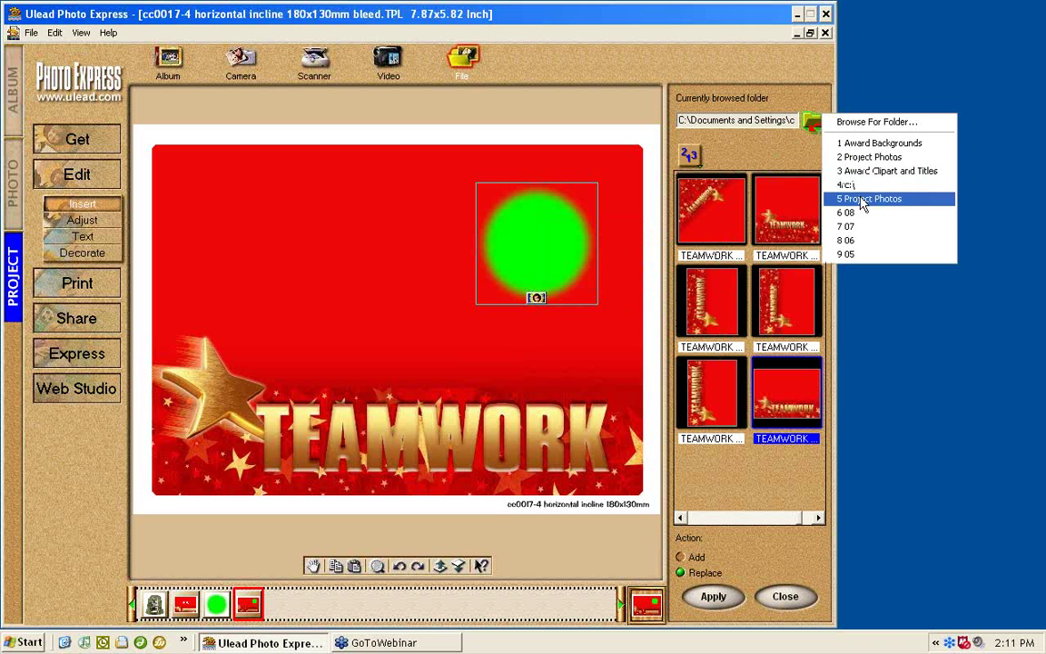
click(864, 199)
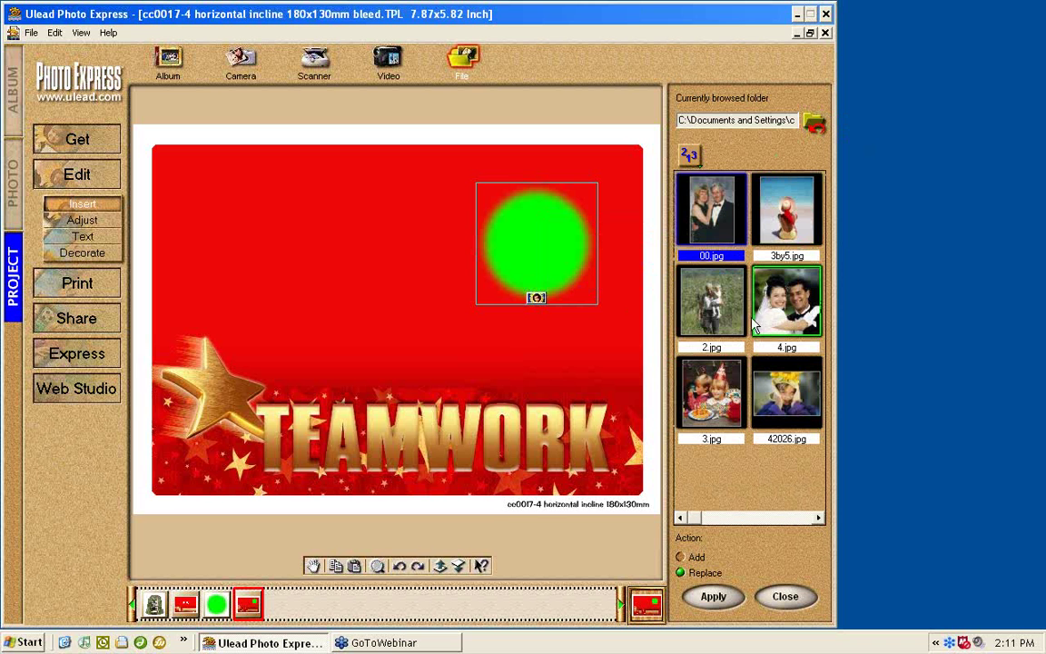
drag(723, 313, 560, 233)
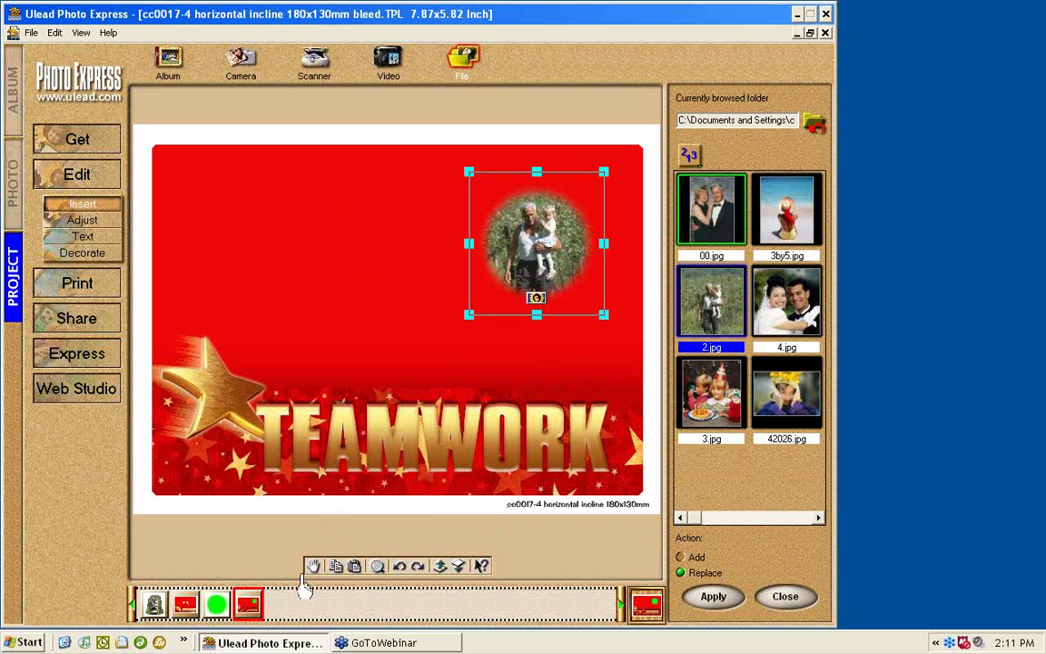
Close all open projects, from the cc0017-4 crystal template to the Grandpa bell ornament, without saving any changes
mouse_move(248, 606)
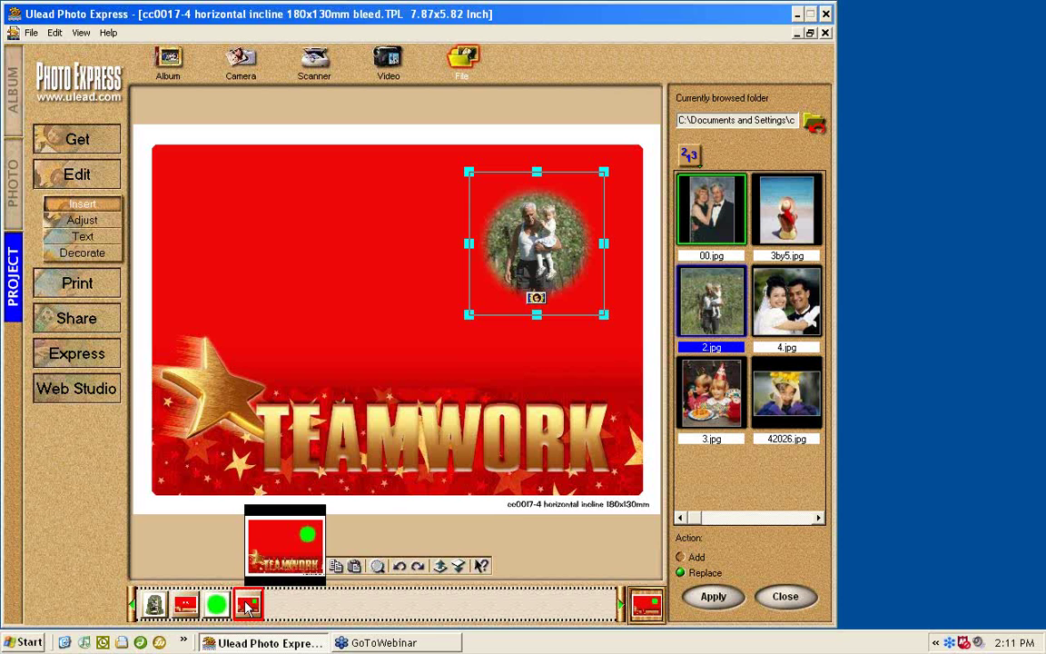
right_click(248, 605)
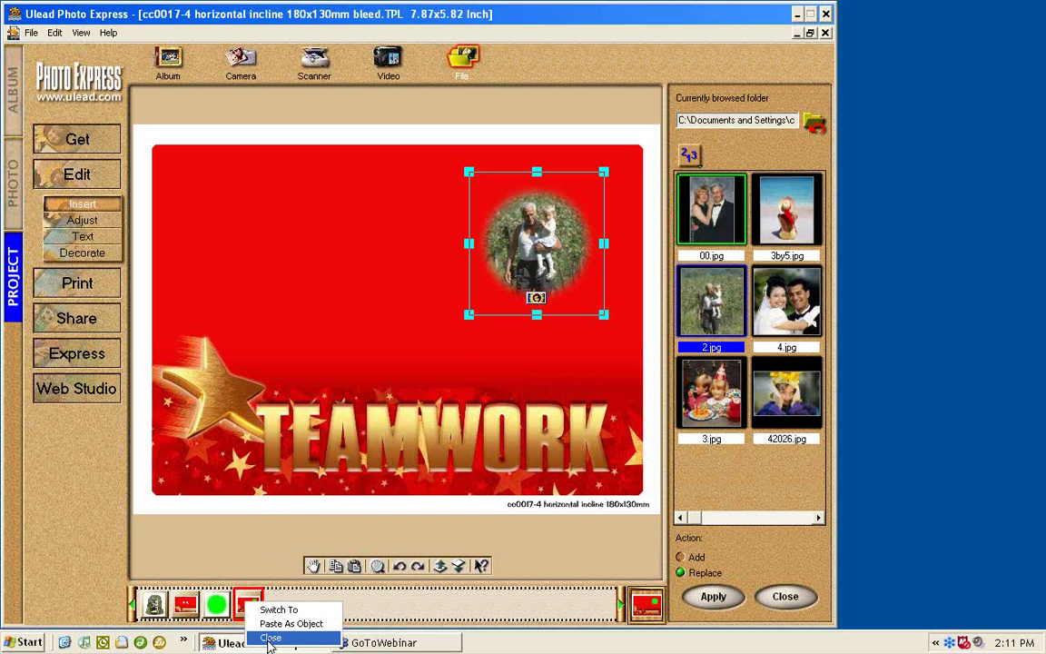
click(273, 635)
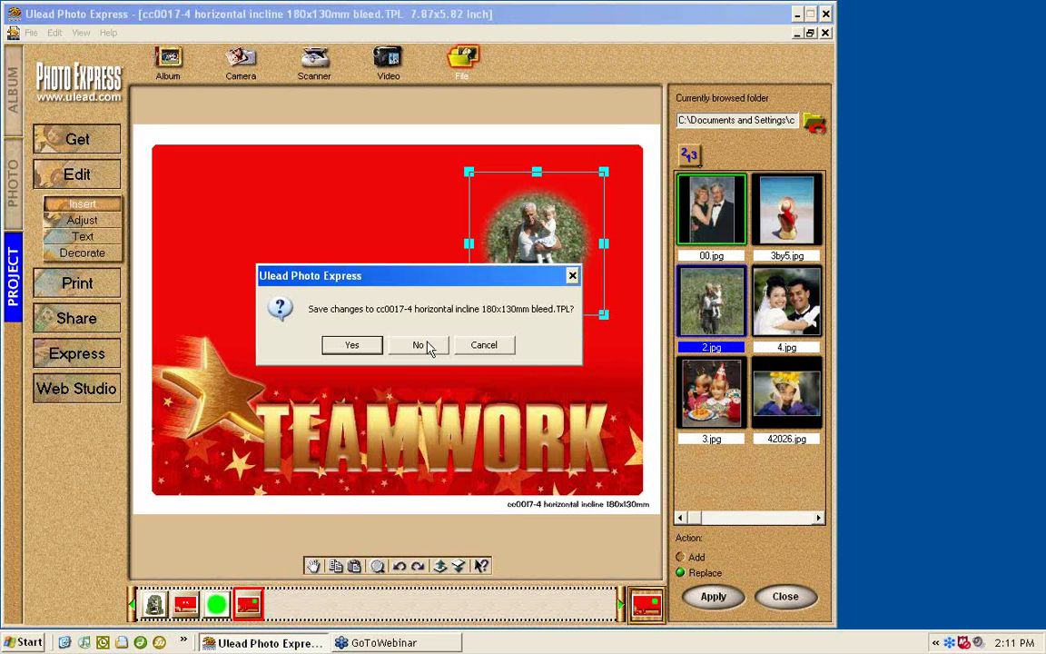
click(419, 344)
right_click(227, 605)
click(247, 633)
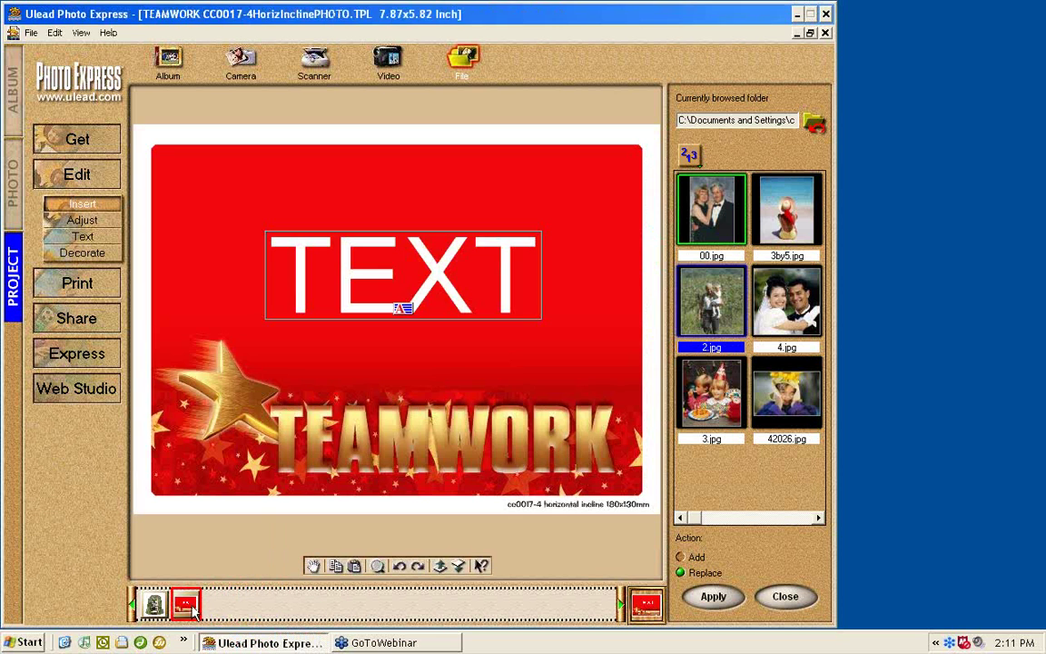
right_click(193, 610)
click(218, 638)
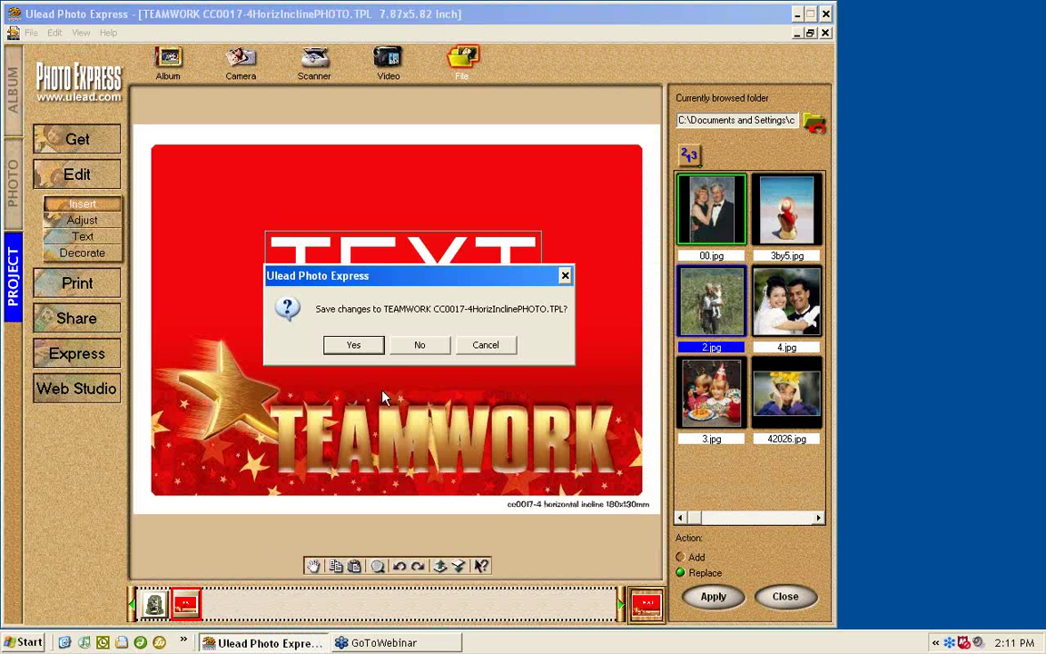
click(420, 347)
right_click(156, 604)
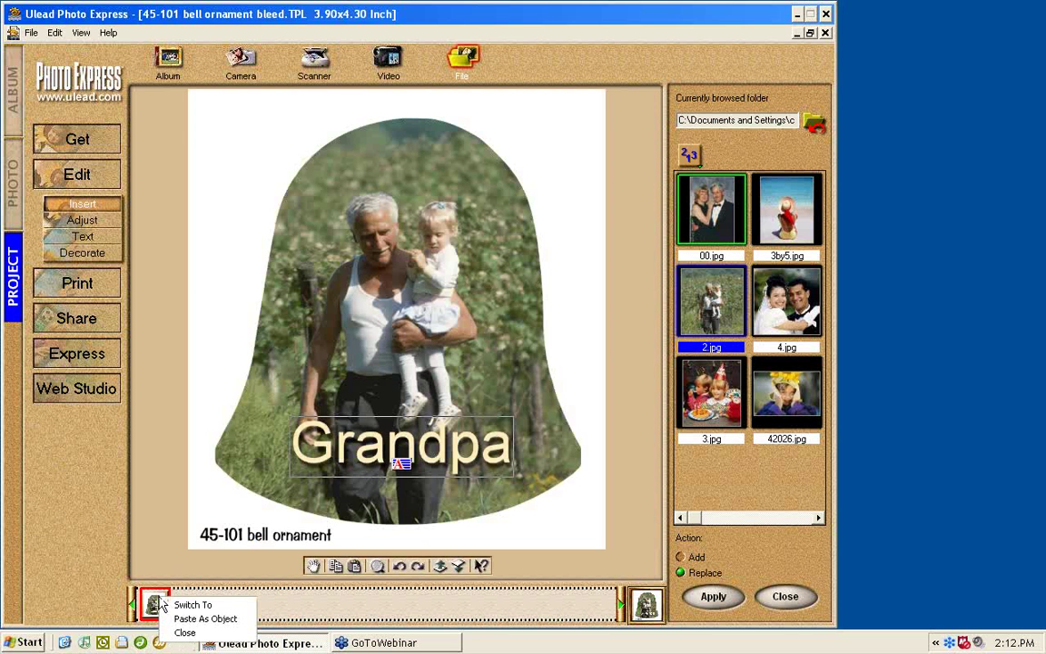
click(184, 633)
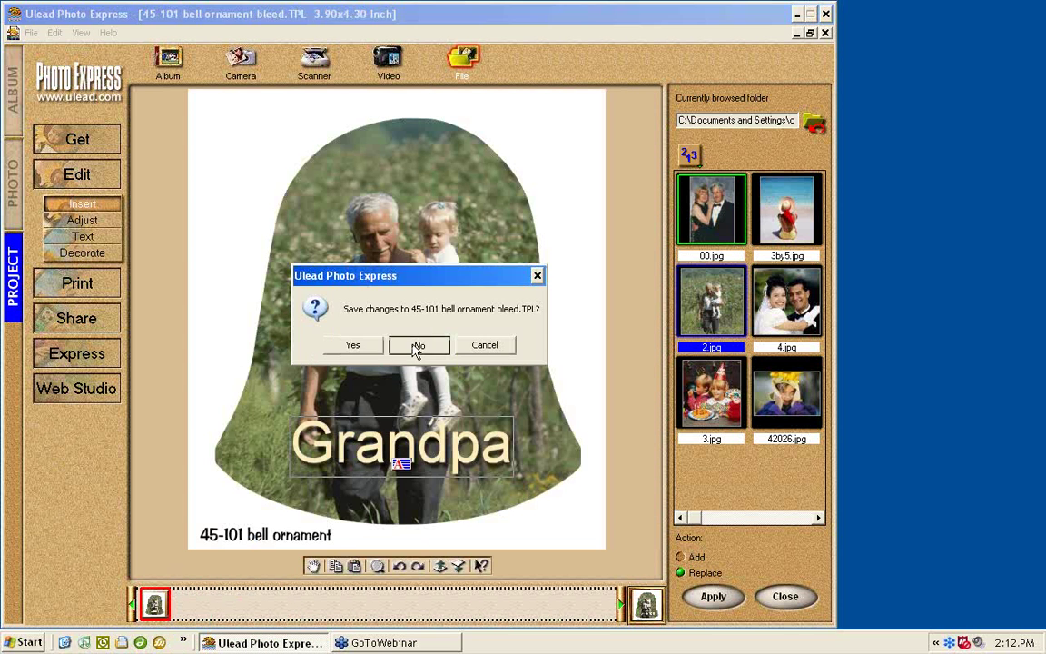
click(417, 345)
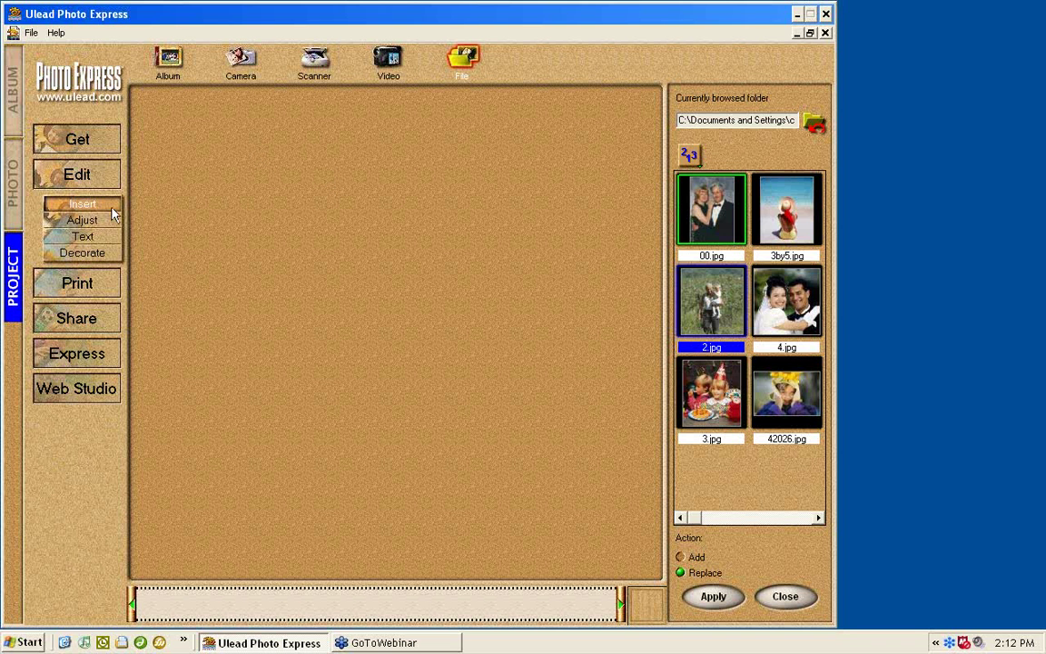
Open a fresh copy of the blank project template 45-101 bell ornament bleed.TPL
click(13, 188)
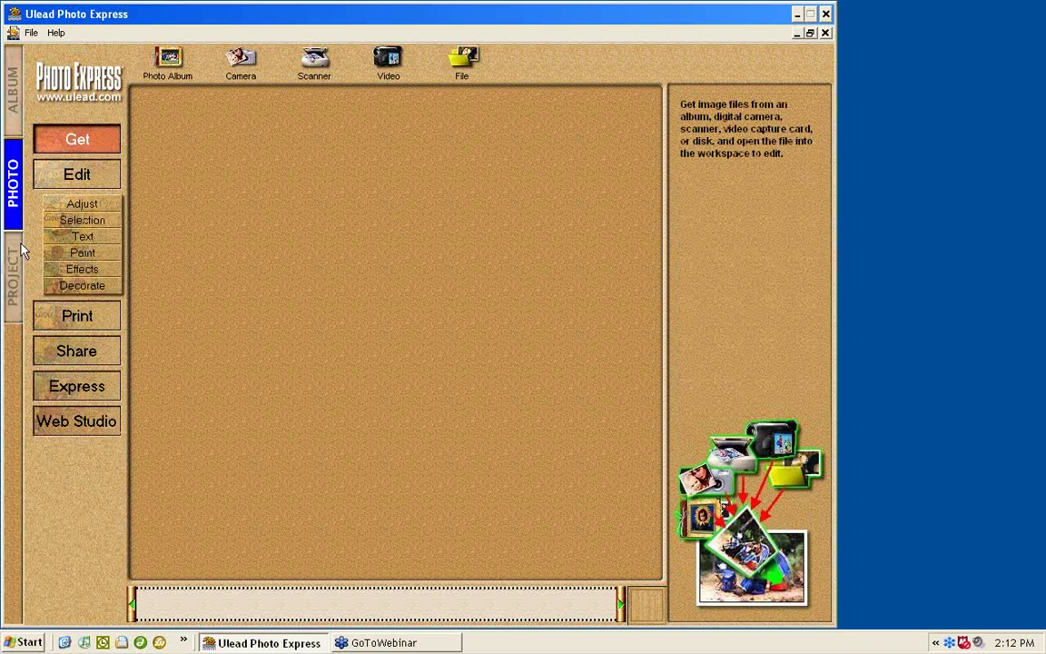
click(13, 272)
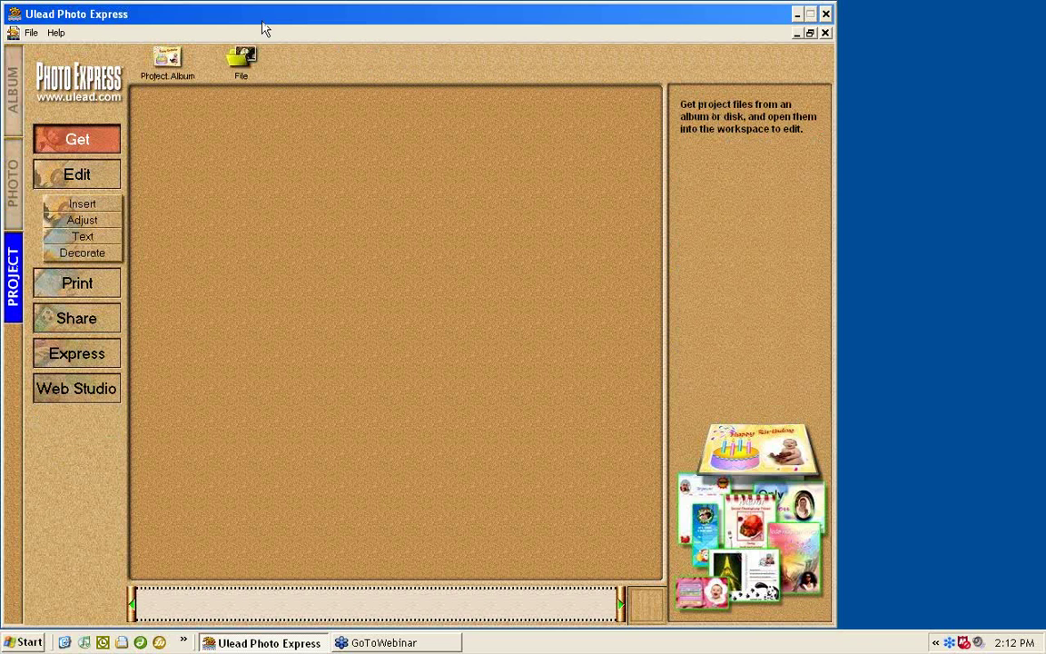
click(241, 62)
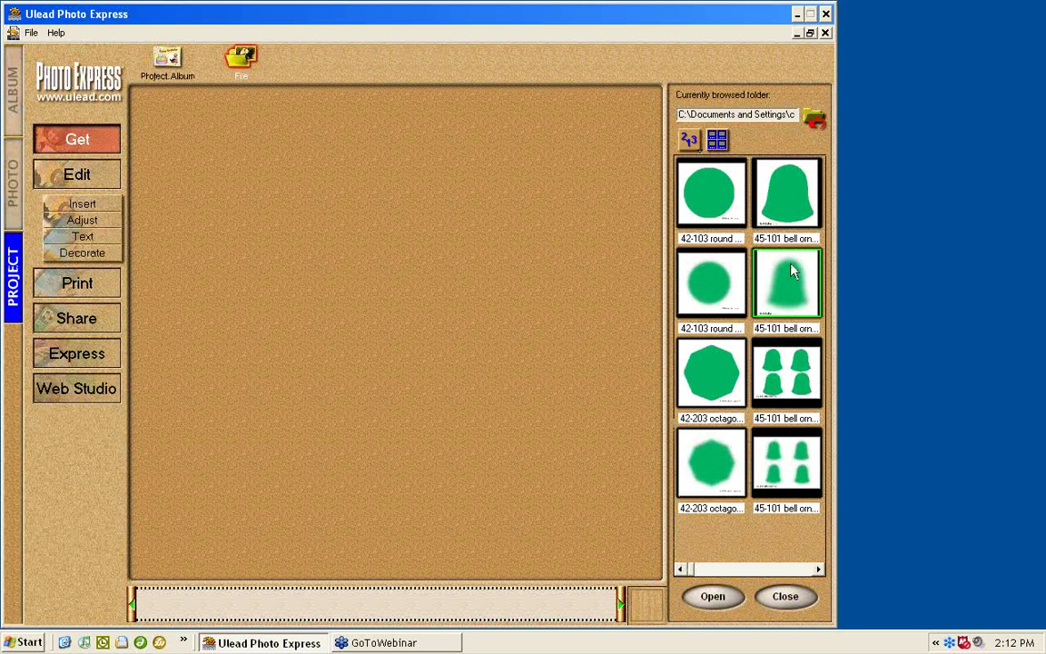
double_click(788, 213)
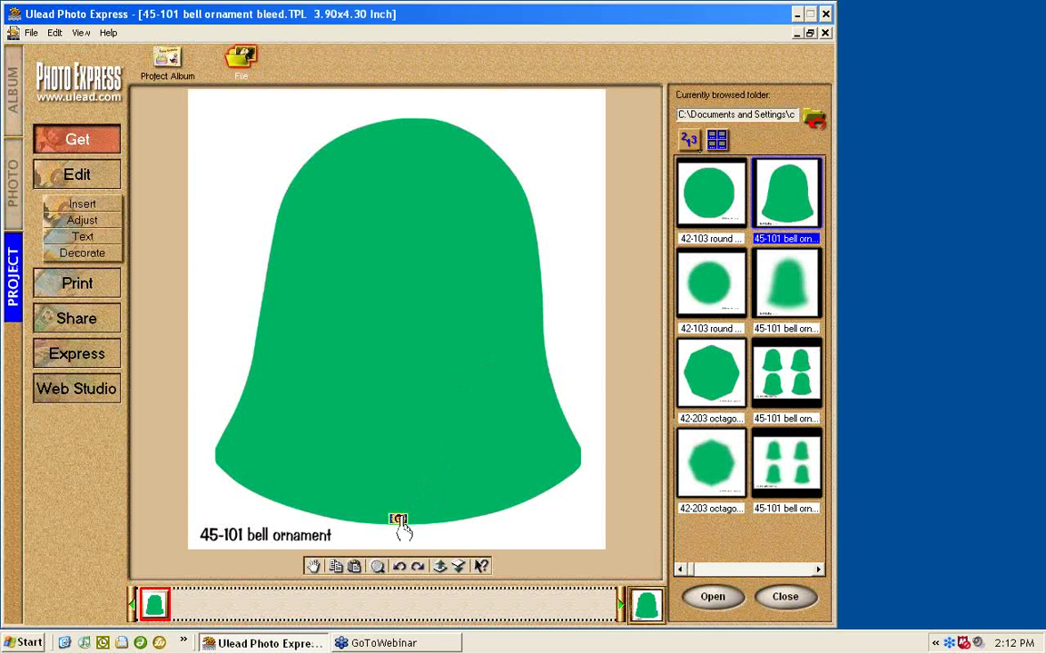
Replace the green bell shape with the plain blue arrows background from the Award Backgrounds folder
click(399, 521)
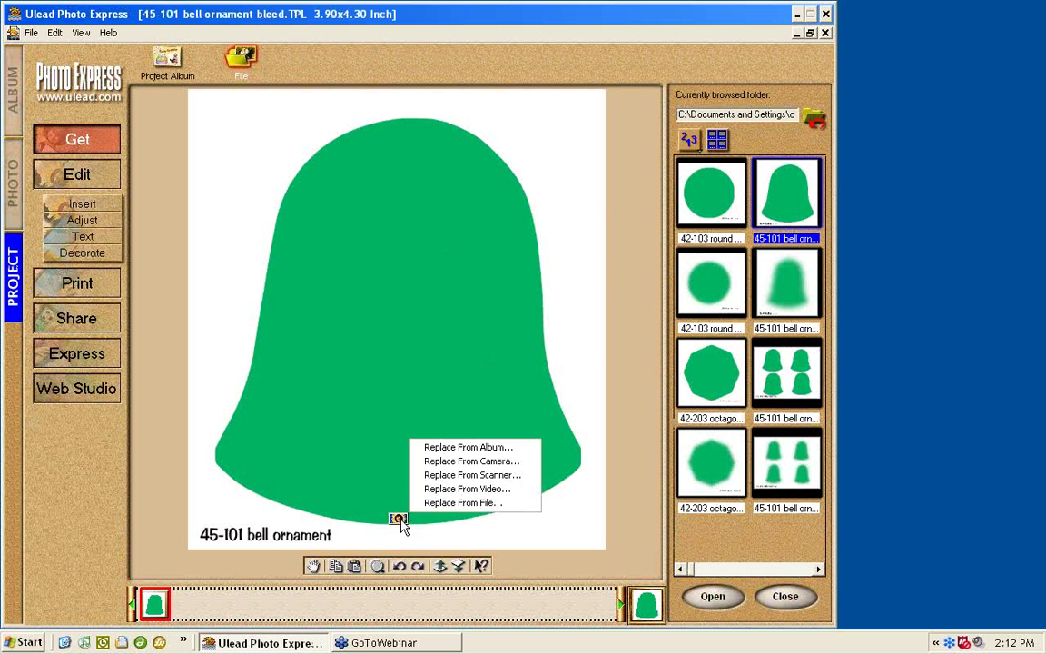
click(454, 502)
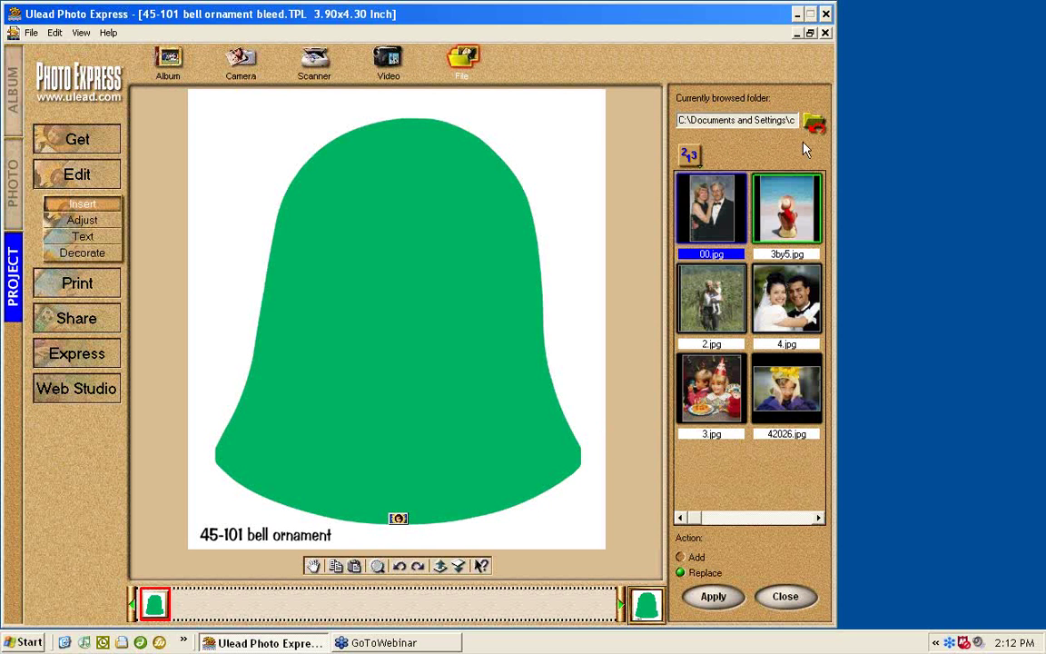
click(814, 120)
click(843, 172)
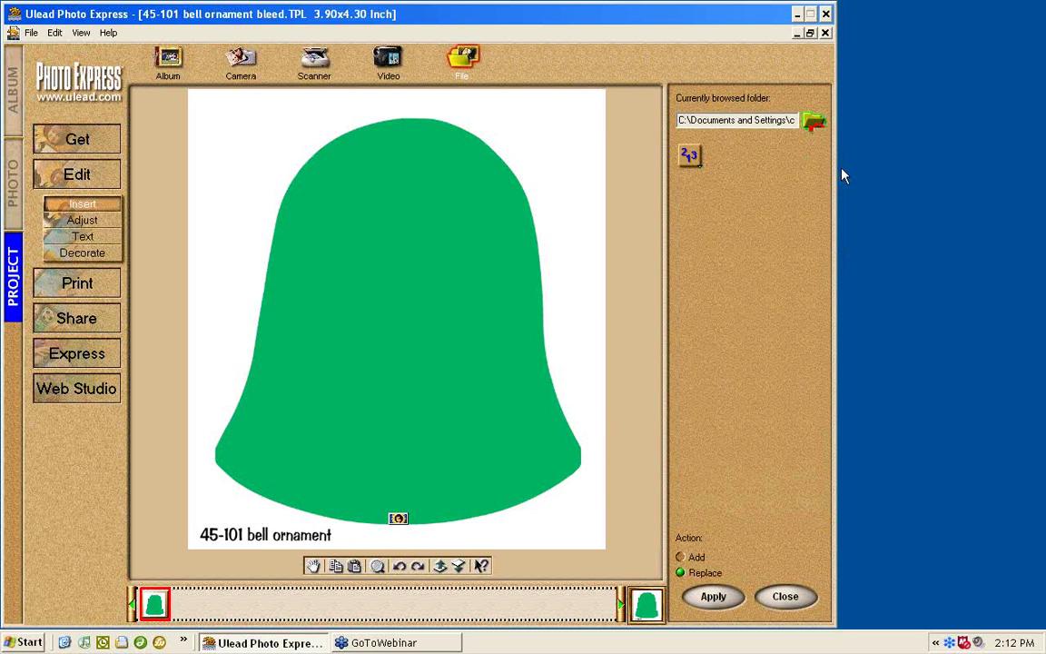
drag(717, 226, 429, 306)
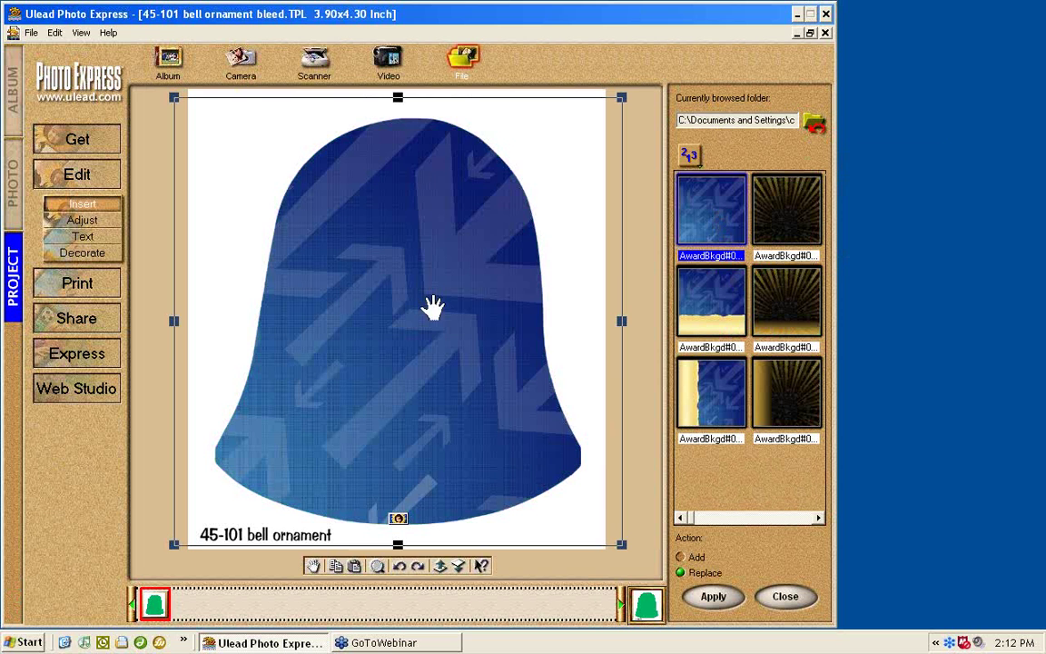
click(639, 234)
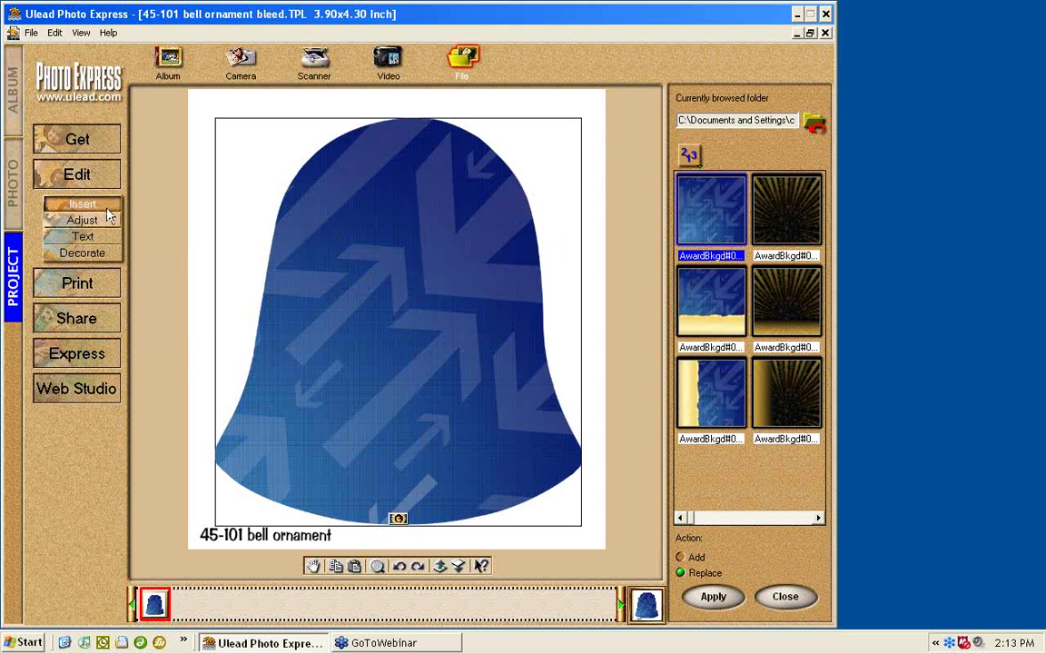
Browse the Award Clipart and Titles folder and add Dancing_Star.tif to the bell ornament as a separate object
click(813, 123)
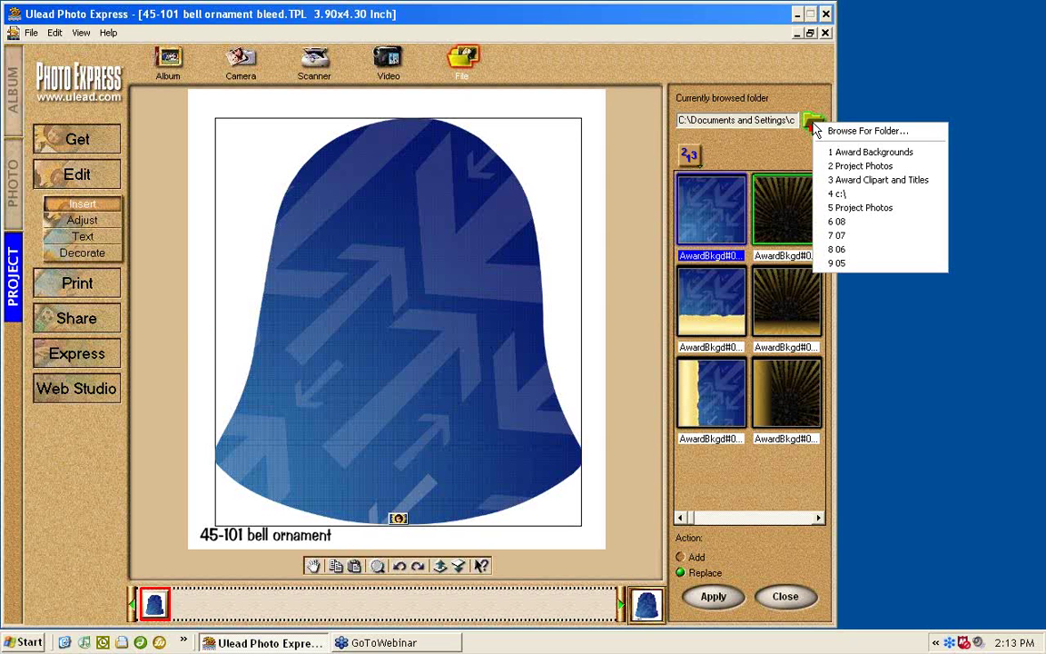
click(888, 180)
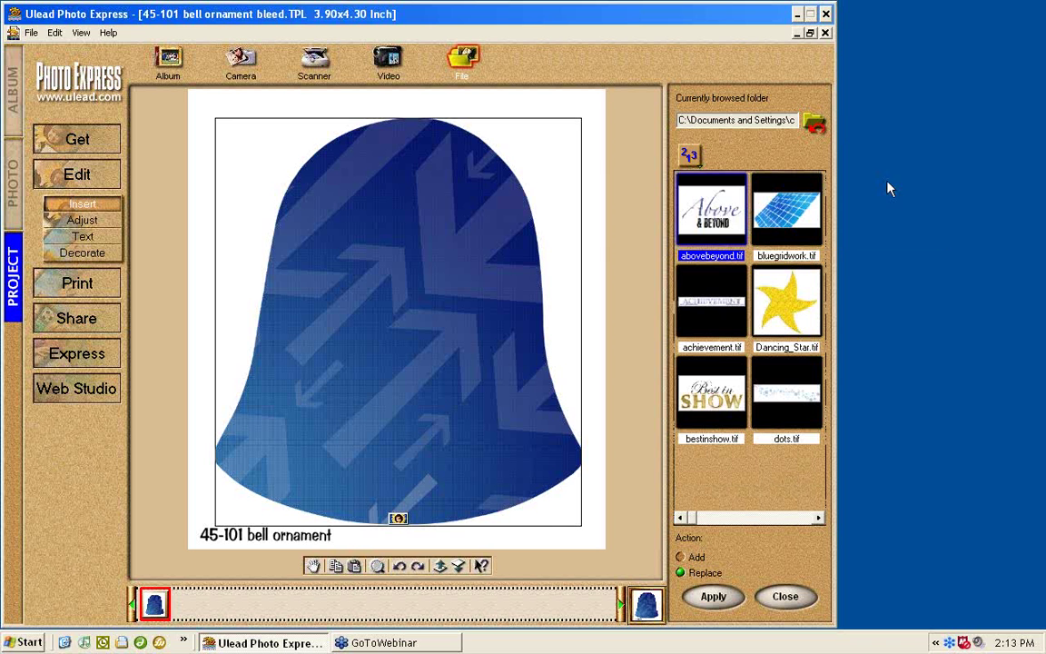
click(803, 520)
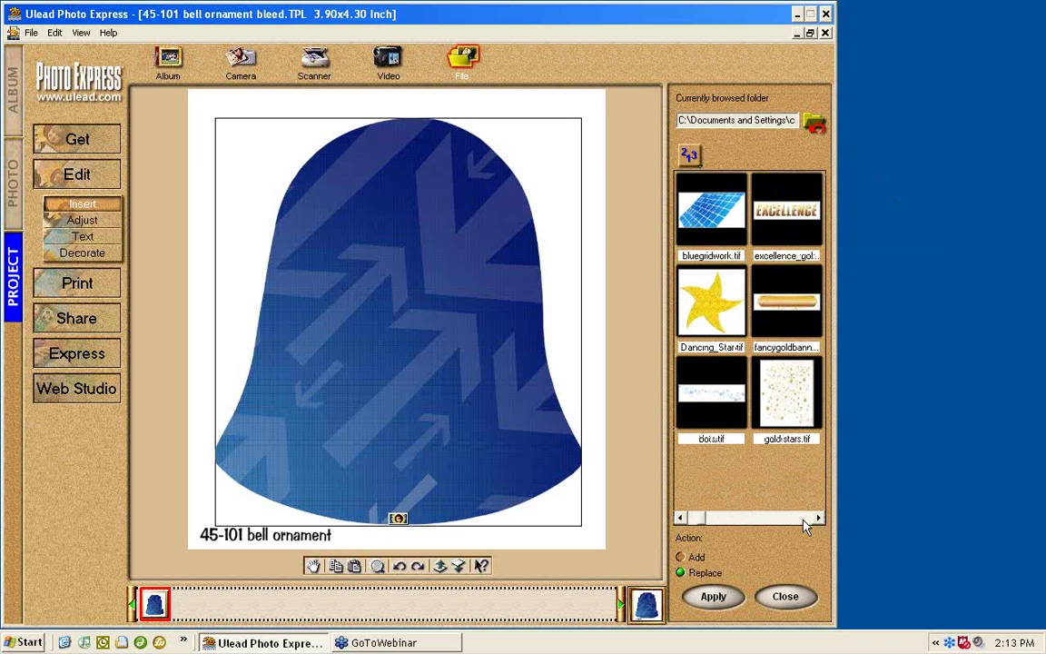
click(804, 519)
click(803, 519)
click(803, 519)
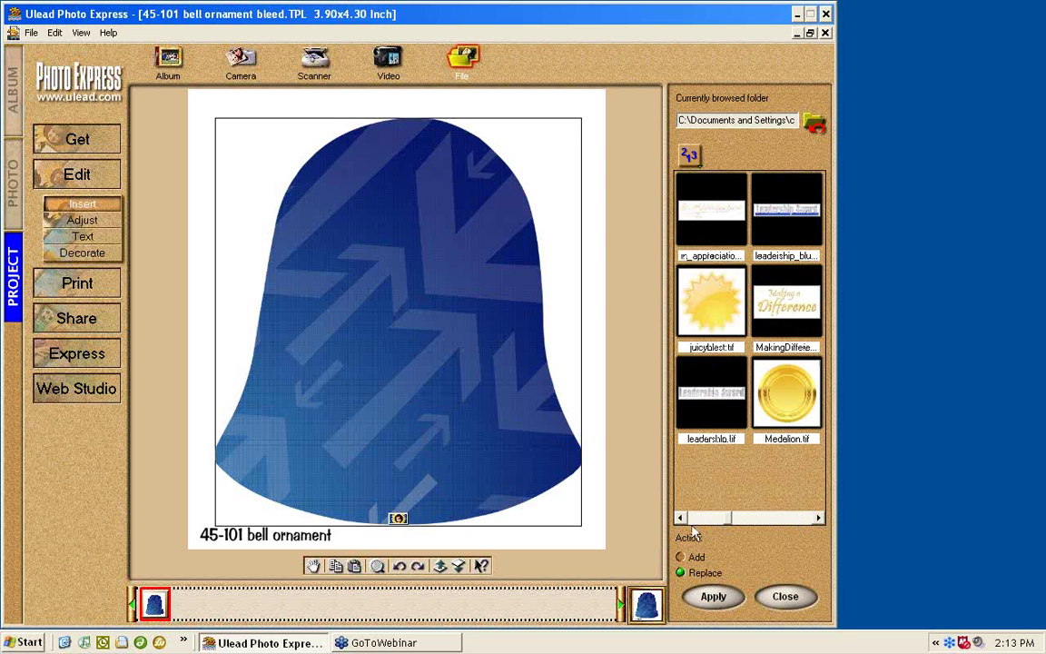
drag(713, 519, 693, 519)
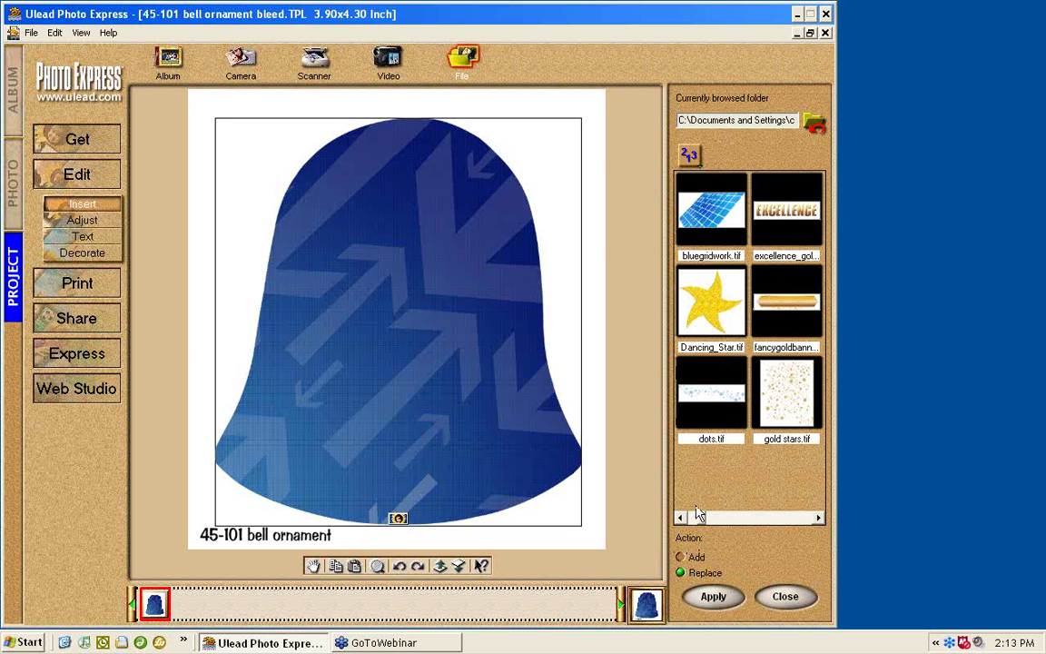
click(92, 209)
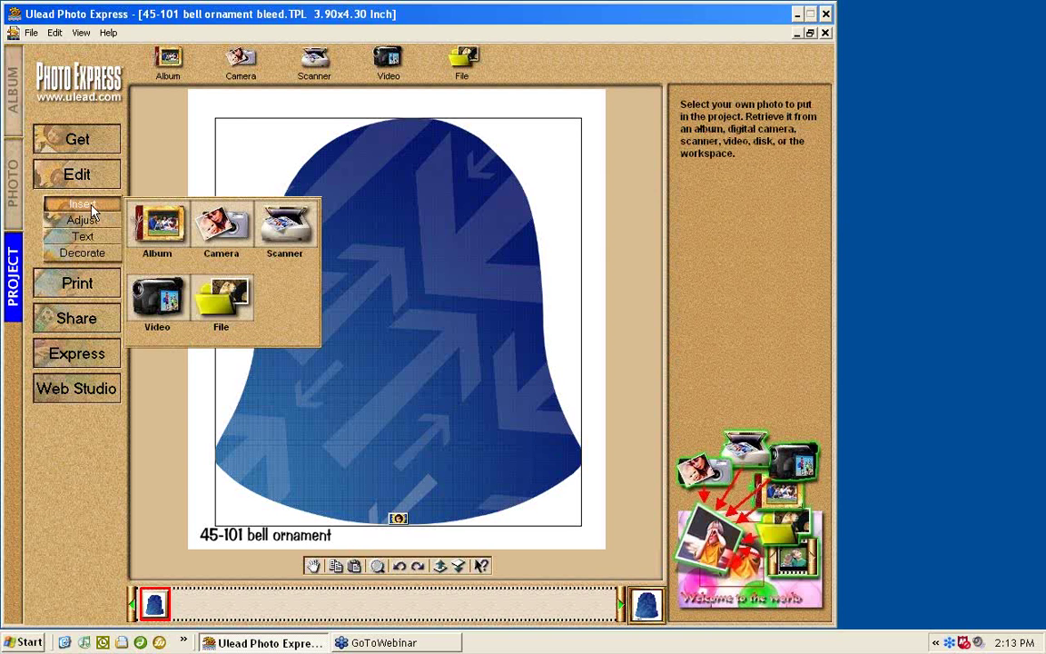
click(460, 60)
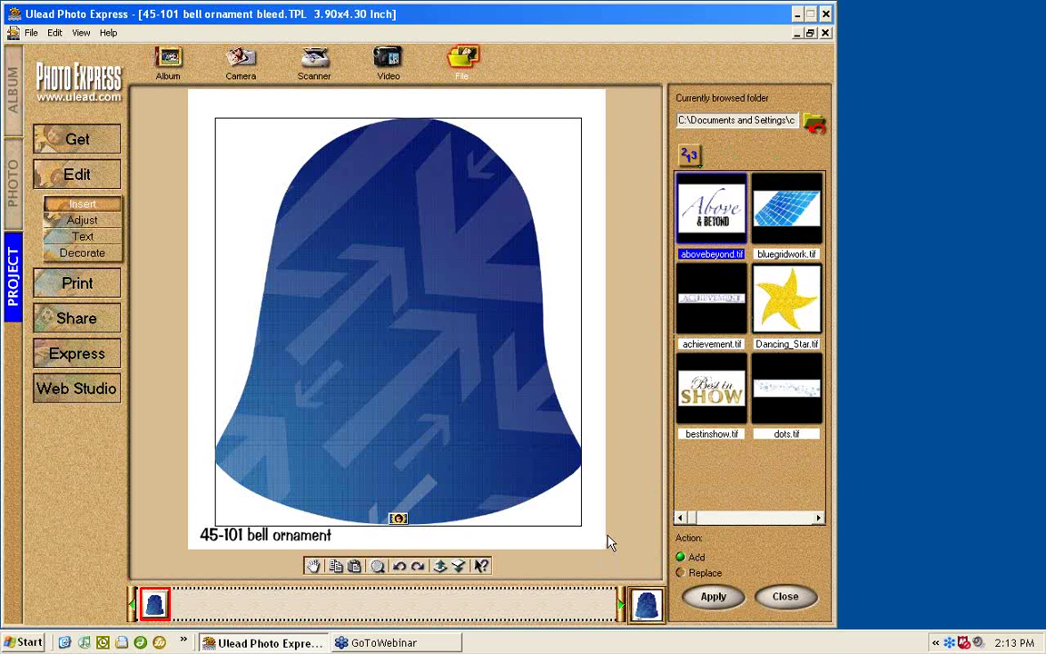
click(790, 297)
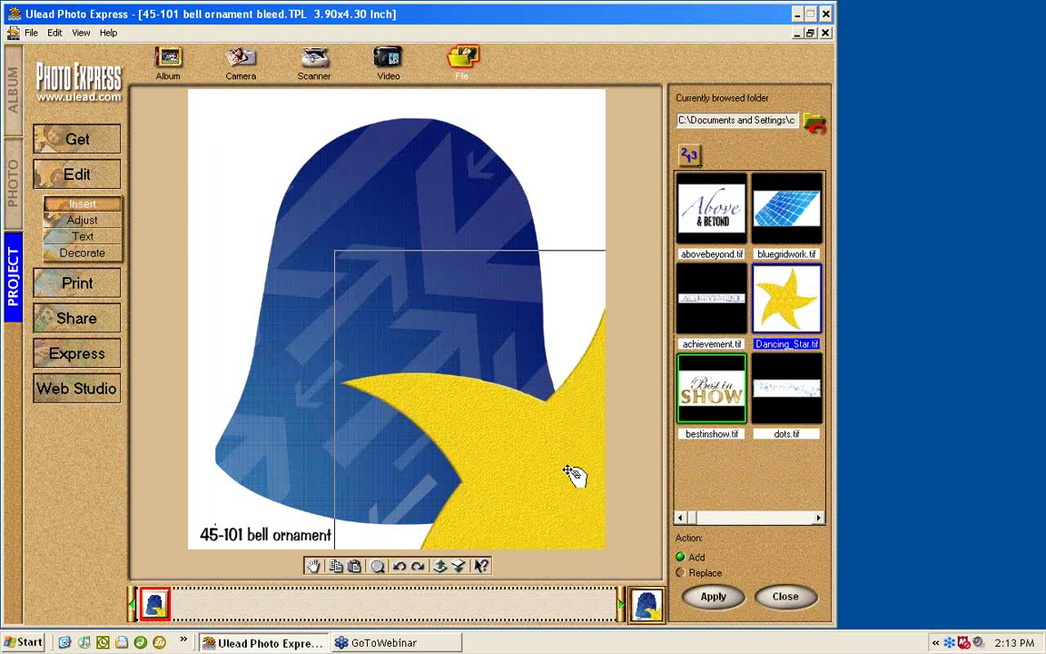
Shrink the yellow star to less than half its size and place it over the lower right part of the bell
drag(574, 475, 404, 228)
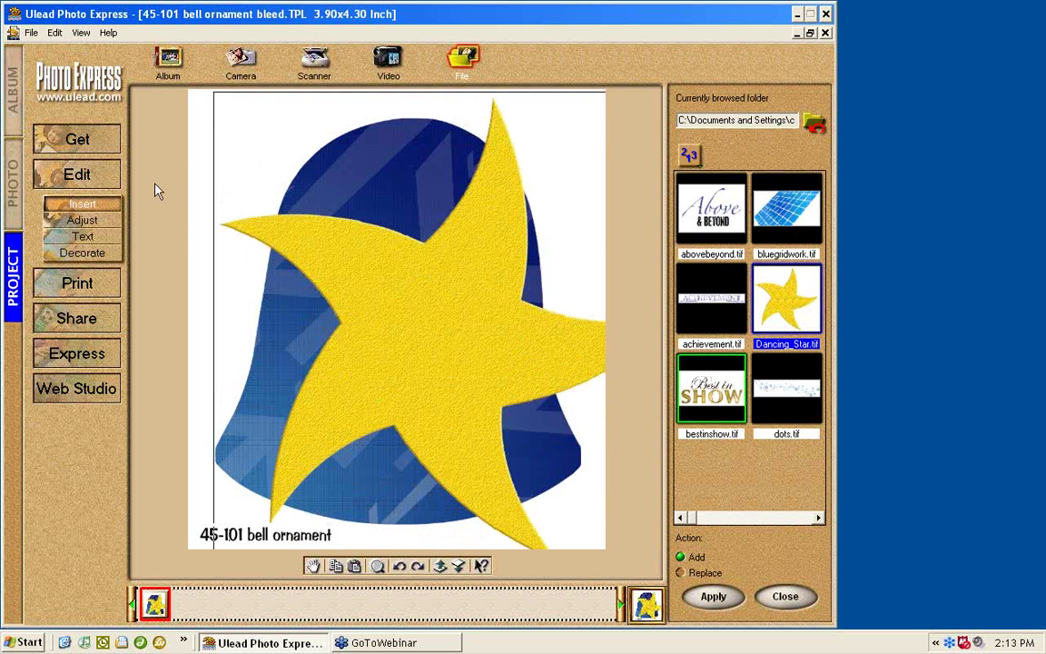
click(95, 220)
click(167, 63)
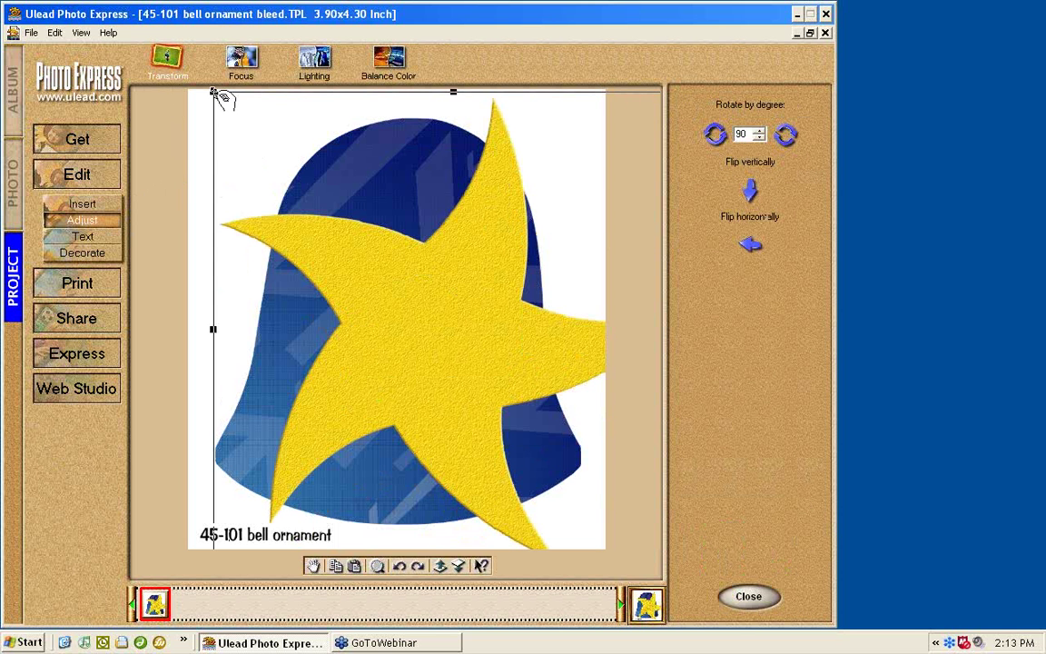
drag(213, 93, 507, 390)
drag(585, 469, 439, 390)
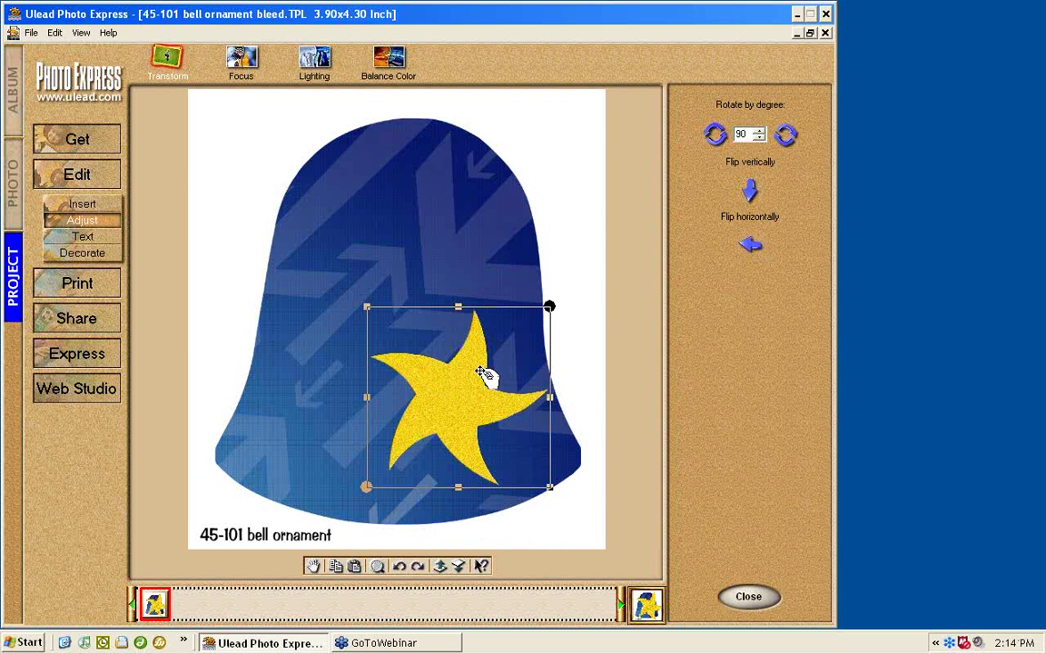
Delete the added star object and replace the bell's blue background image with Dancing_Star.tif
key(Delete)
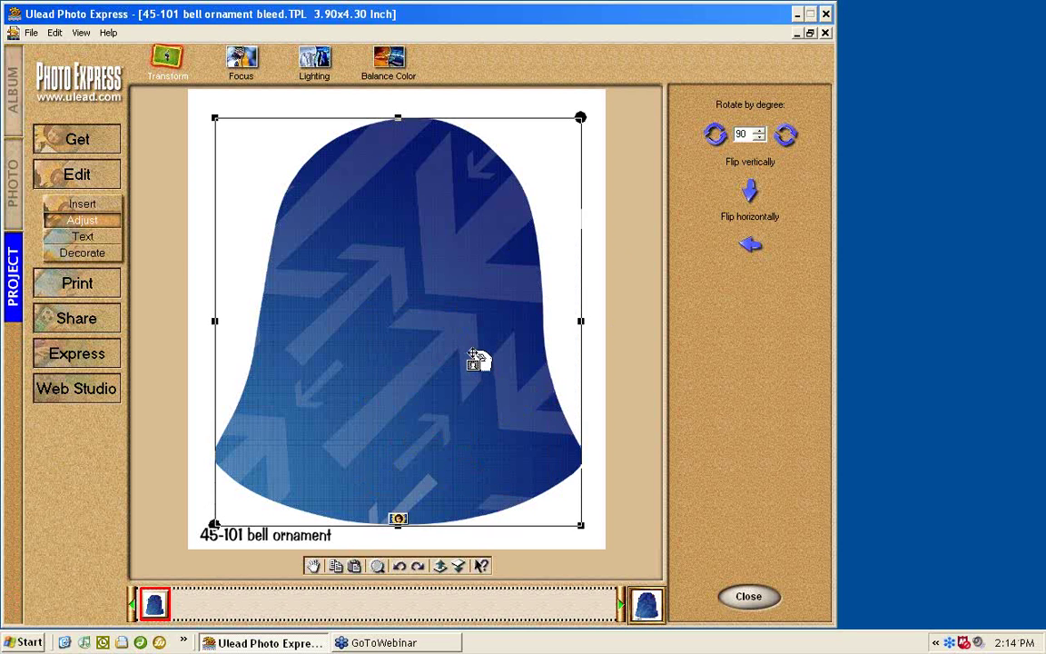
click(108, 206)
click(462, 61)
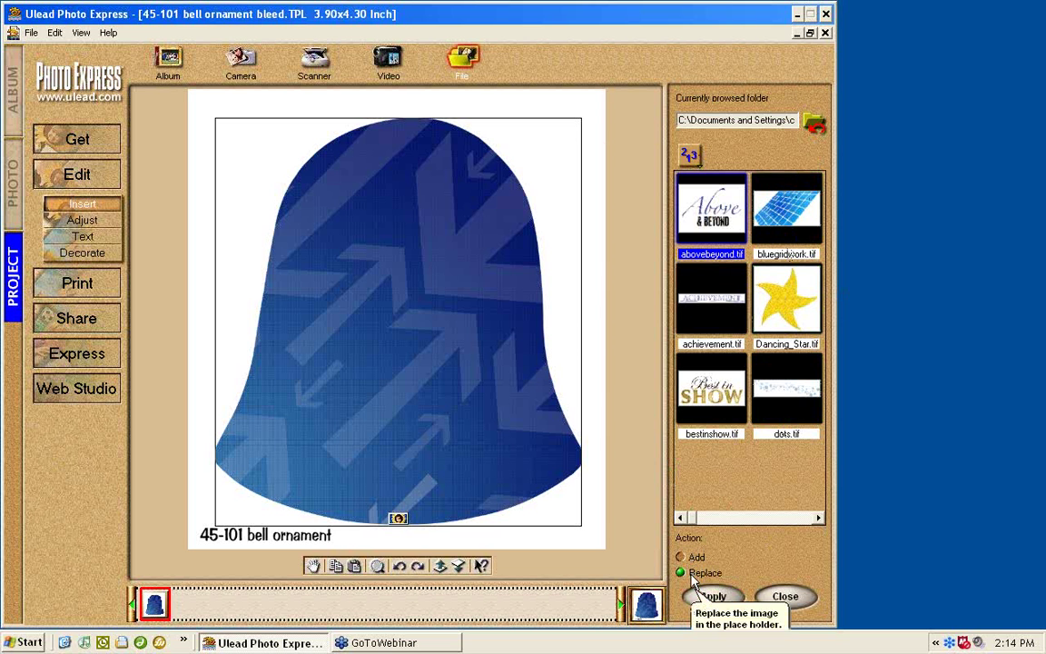
double_click(788, 307)
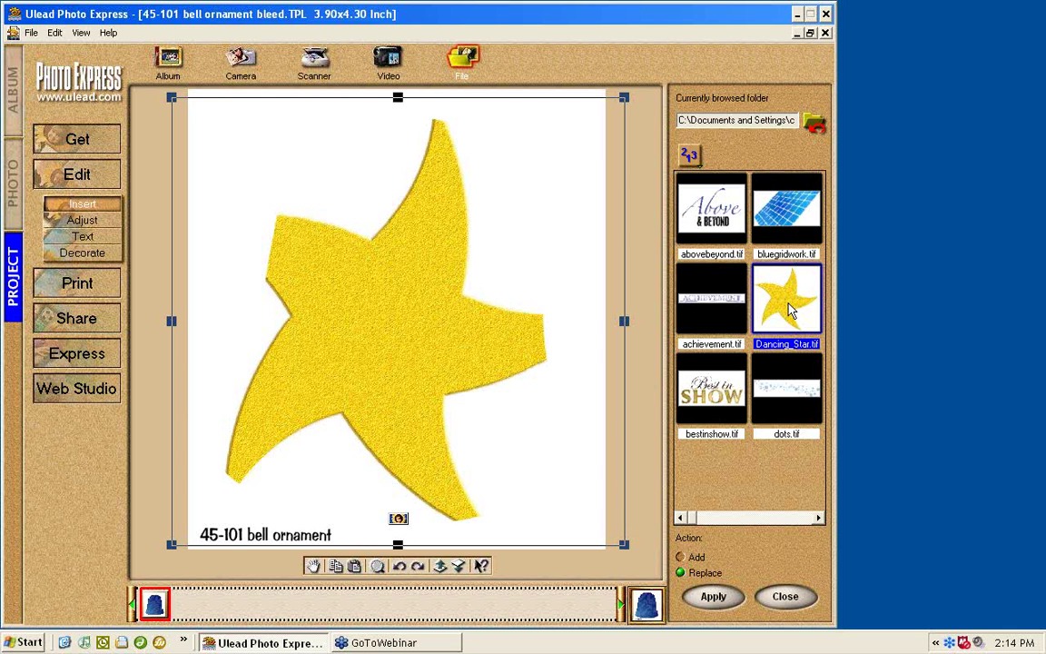
Undo the bell's background replacement, add Dancing_Star.tif as a separate object, and move it over the bell
key(ctrl+z)
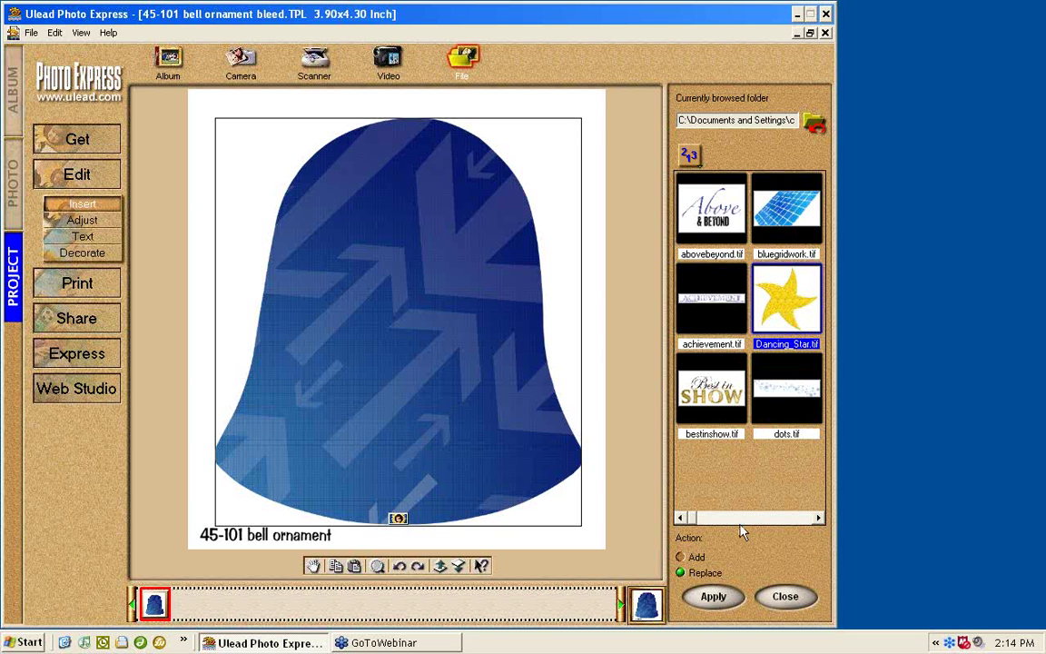
click(681, 556)
click(746, 607)
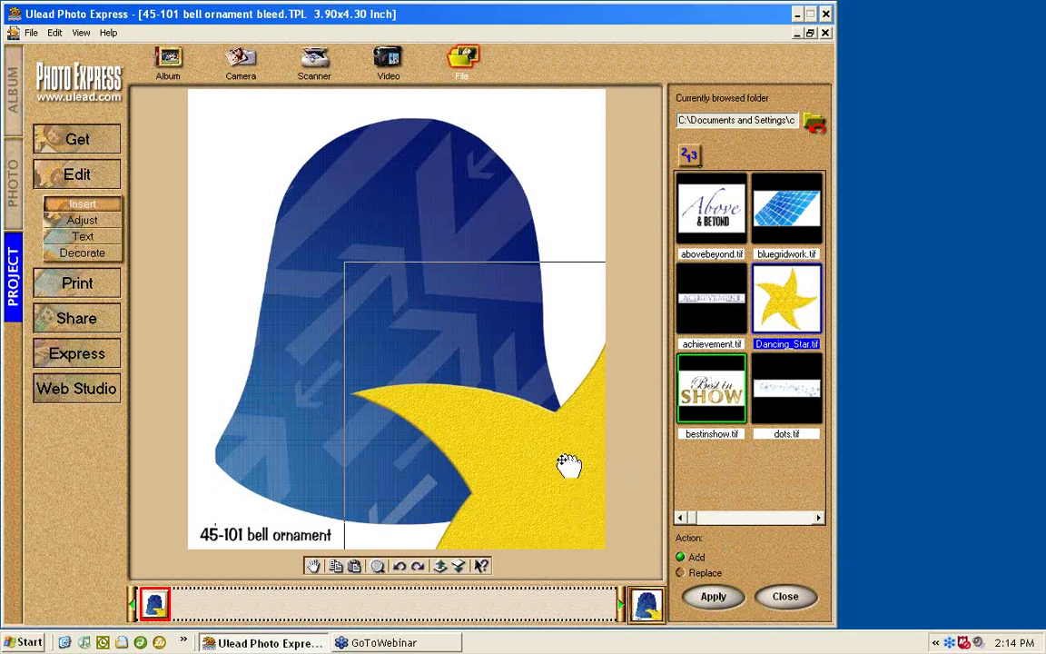
drag(569, 466, 438, 318)
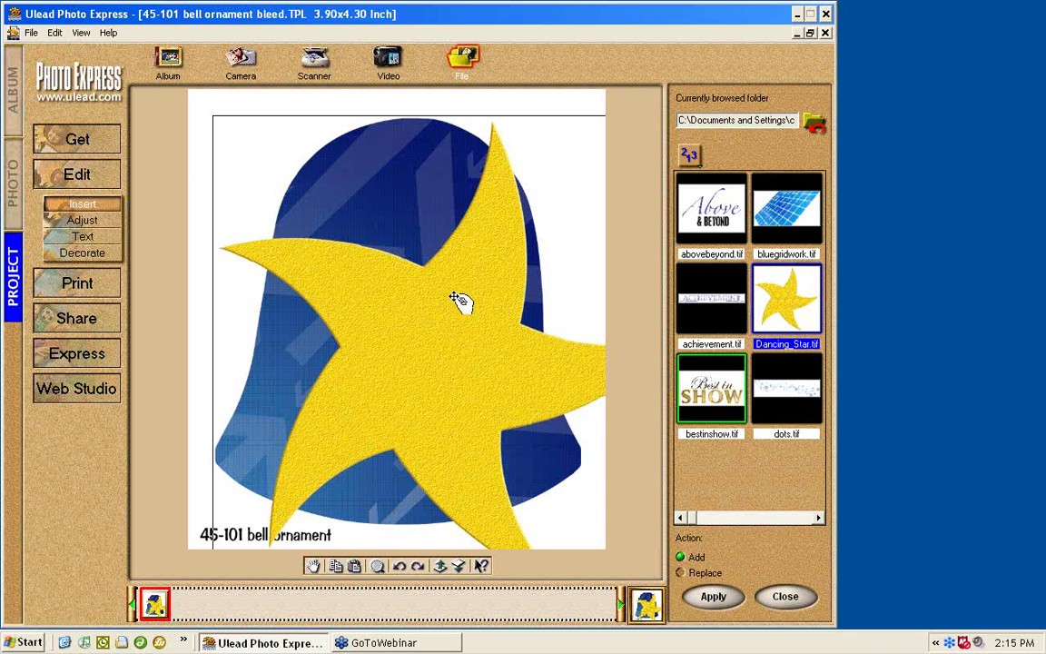
Shrink the yellow star to less than half its size, rotate it slightly clockwise, and place it near the middle of the bell
click(96, 218)
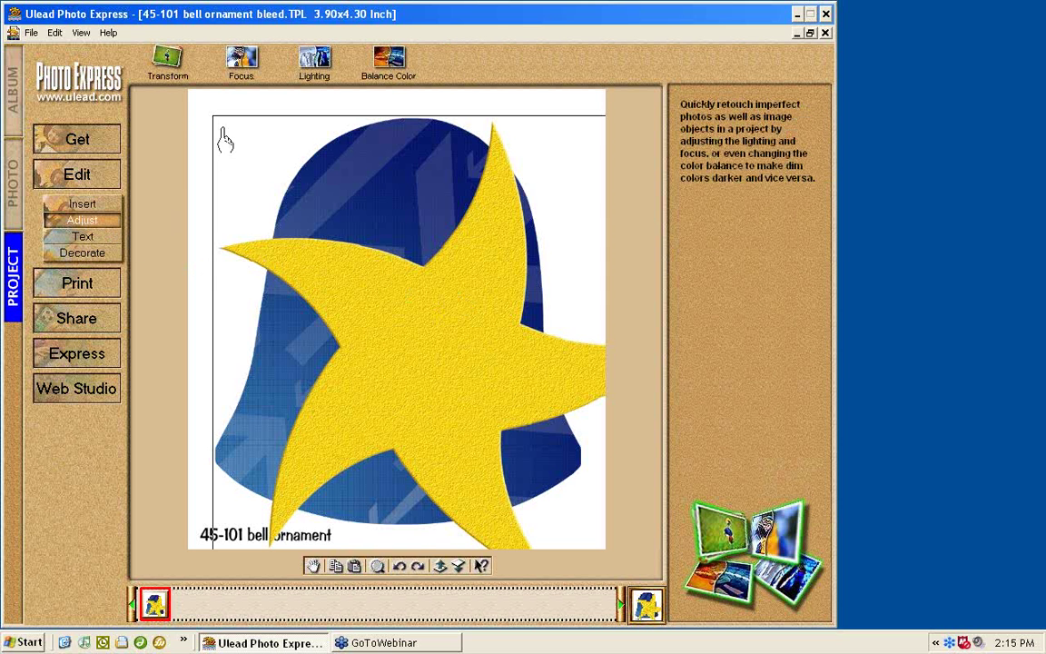
click(167, 65)
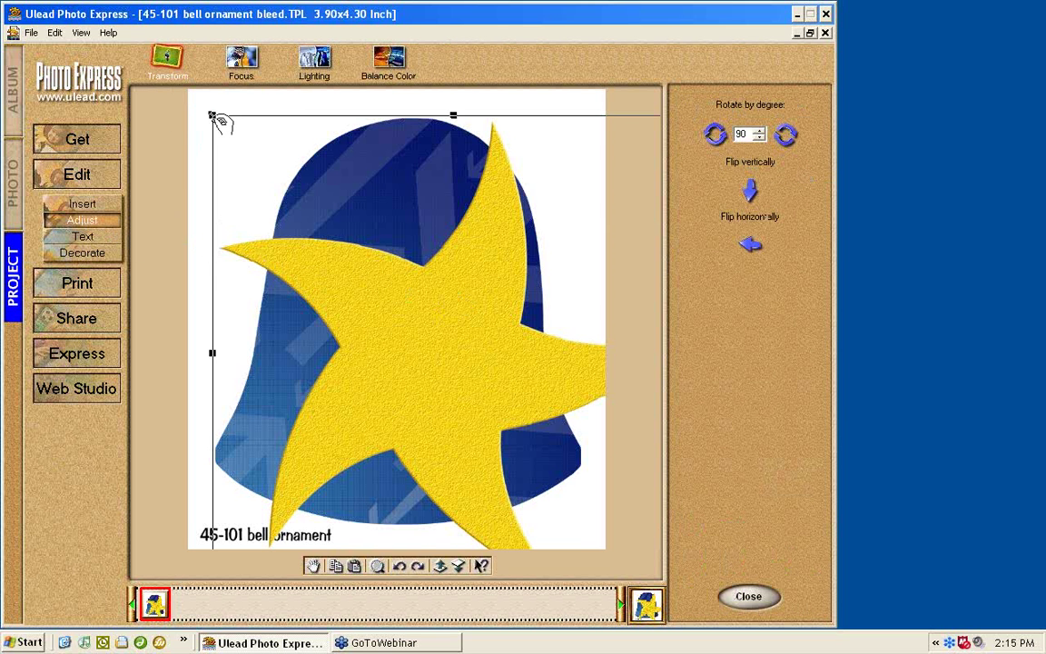
drag(211, 117, 285, 290)
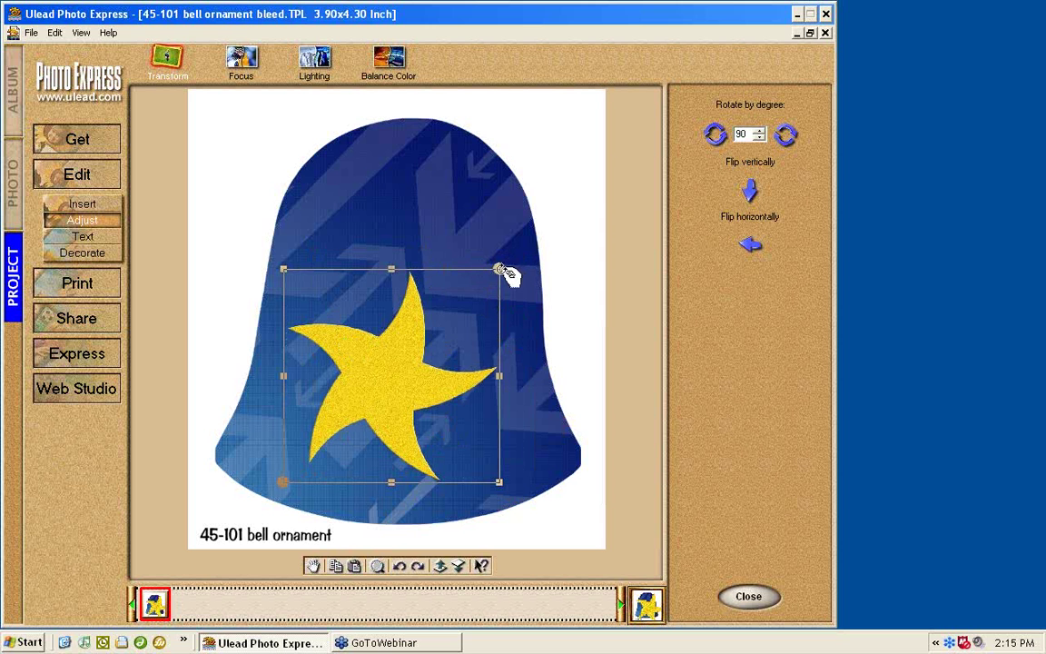
drag(500, 269, 536, 273)
drag(416, 354, 449, 297)
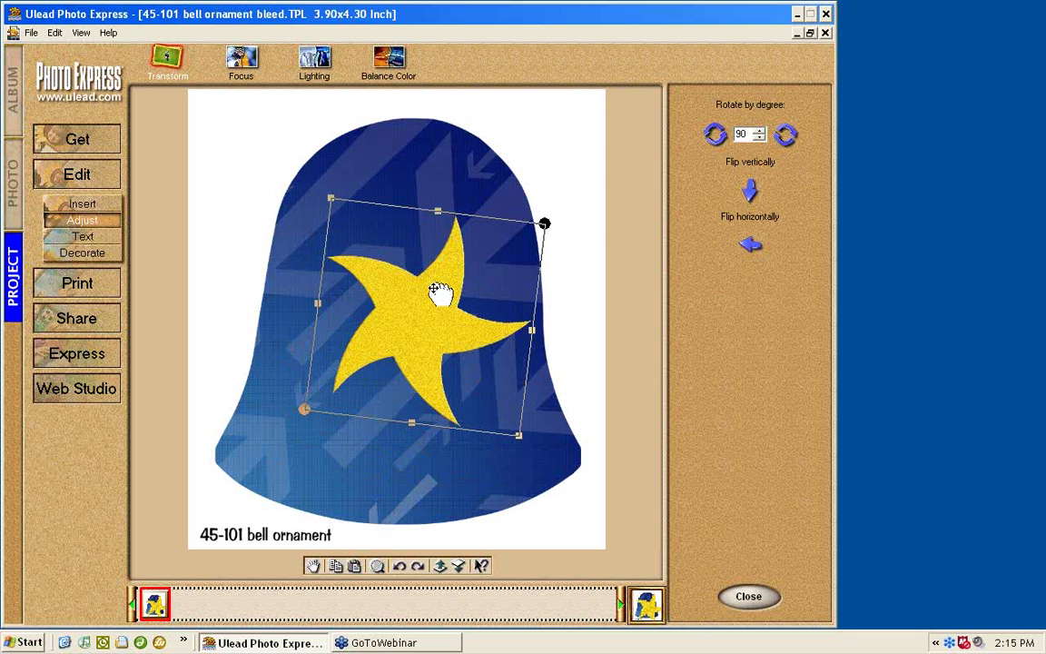
drag(438, 291, 427, 289)
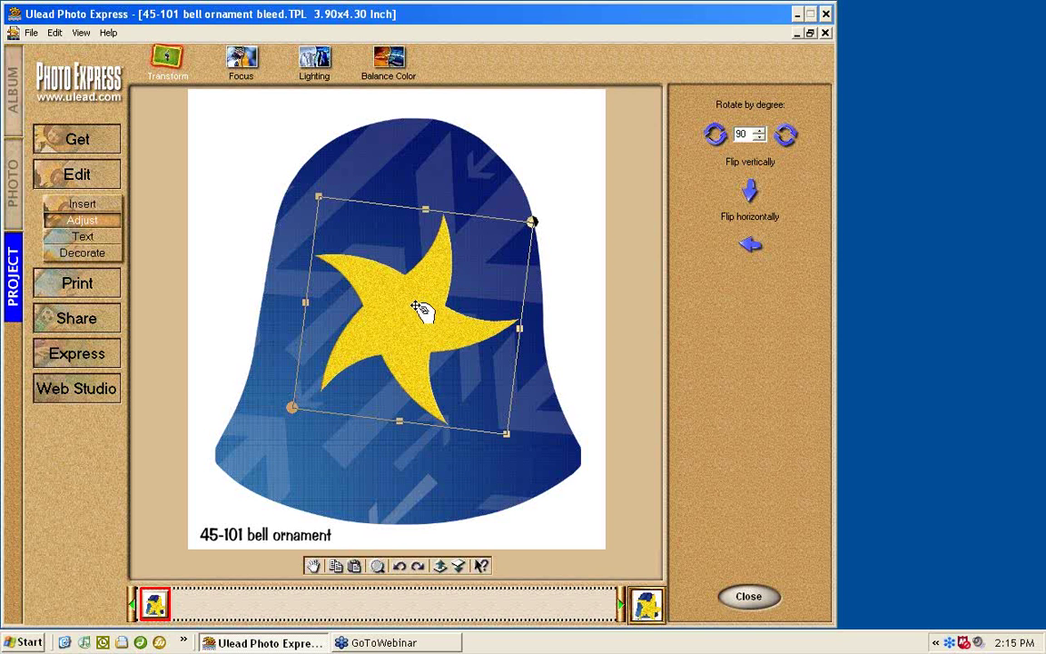
Add a black shadow with the softest displayed edge and the most transparent displayed setting to the star, then shift the shadow slightly closer
click(109, 253)
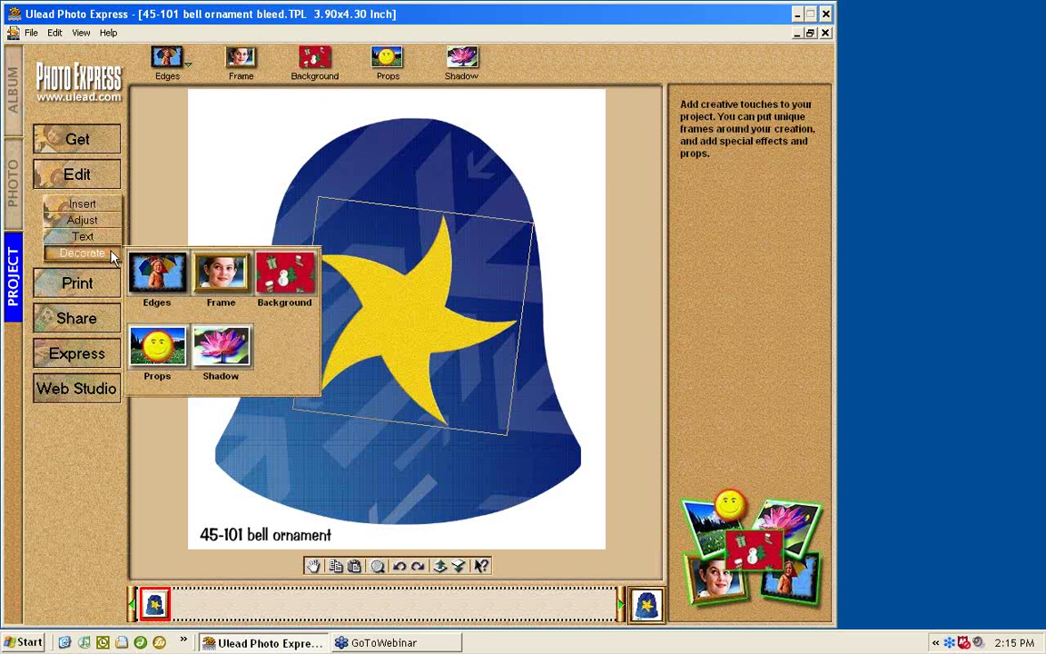
click(462, 63)
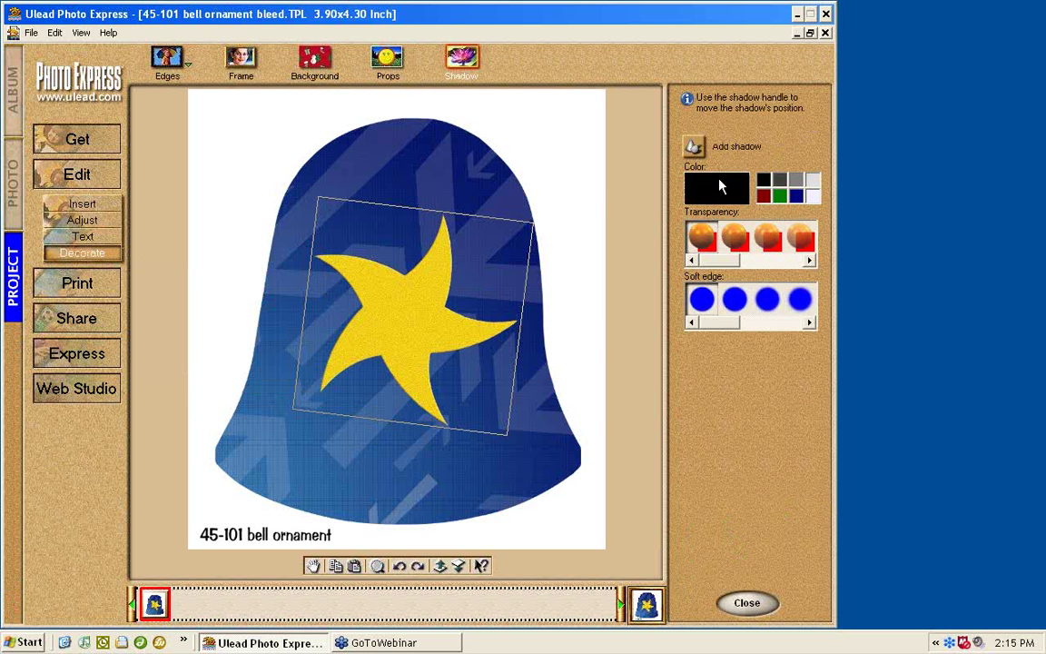
click(695, 148)
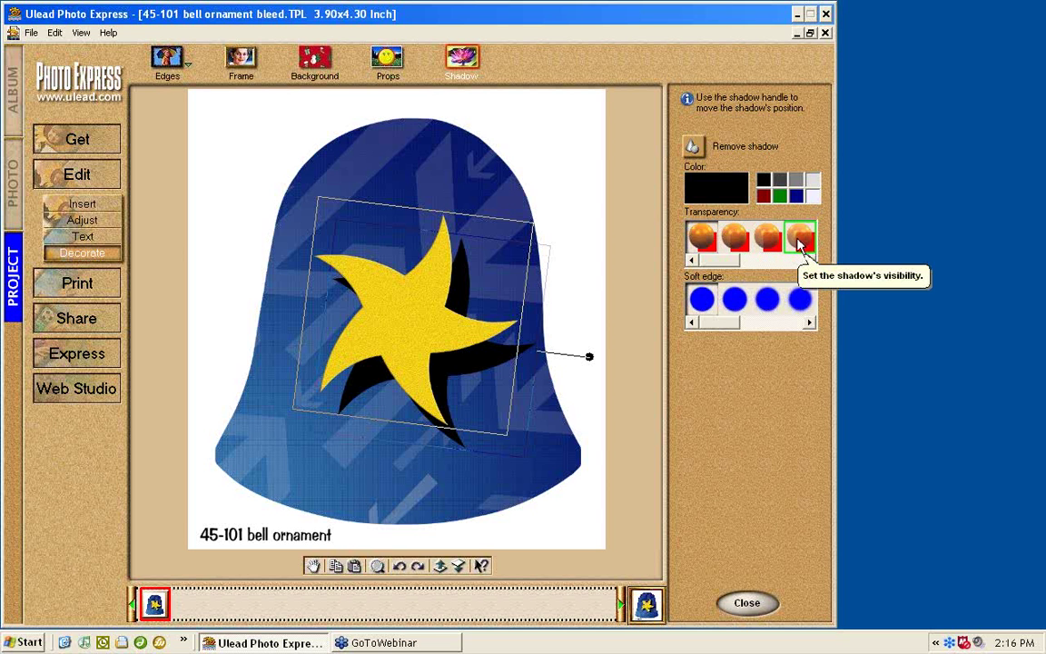
click(798, 302)
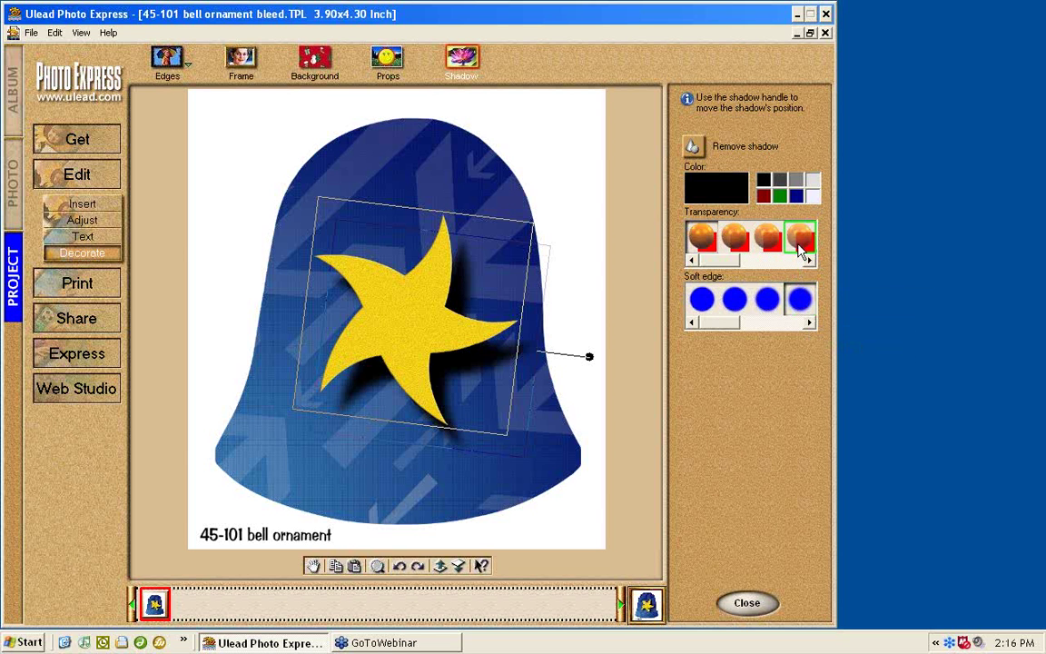
click(801, 237)
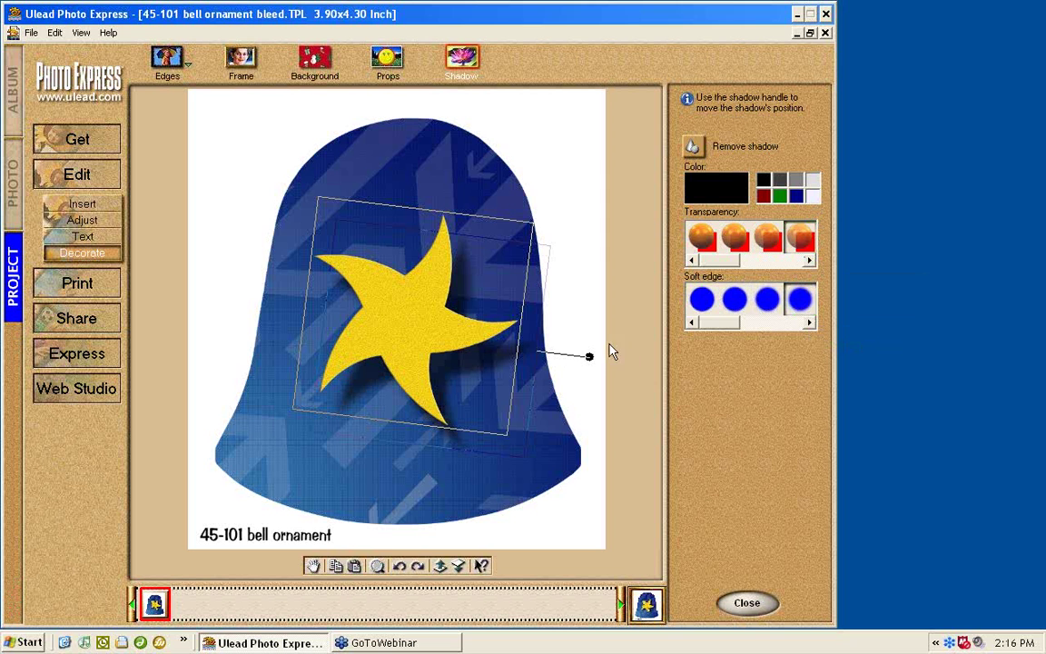
drag(590, 356, 584, 355)
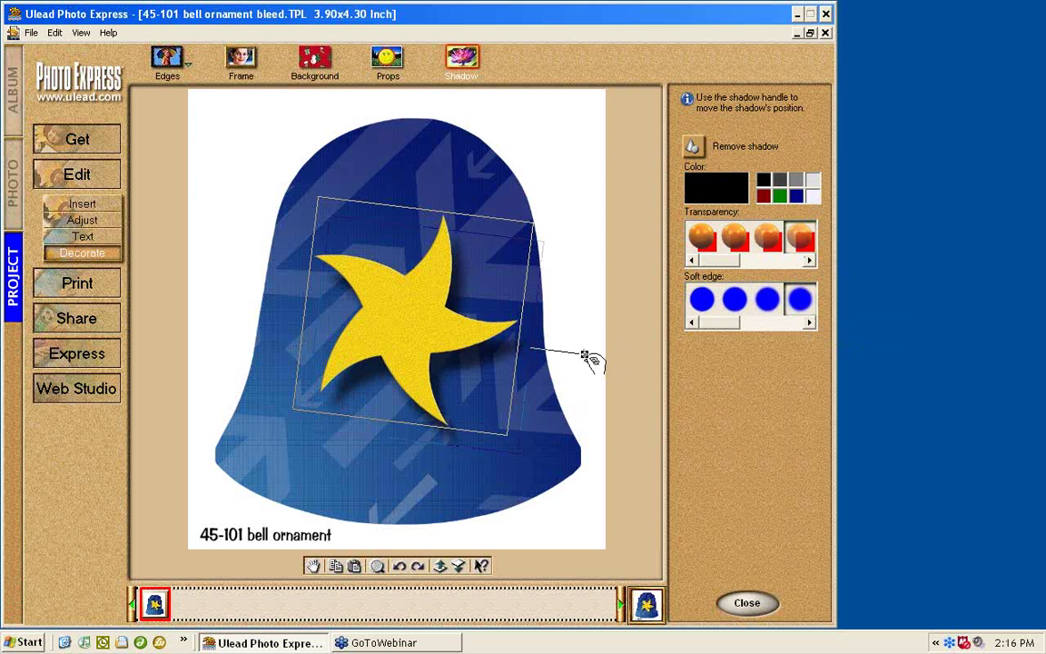
Reselect the star on the bell and move it together with its shadow slightly to the left
click(462, 187)
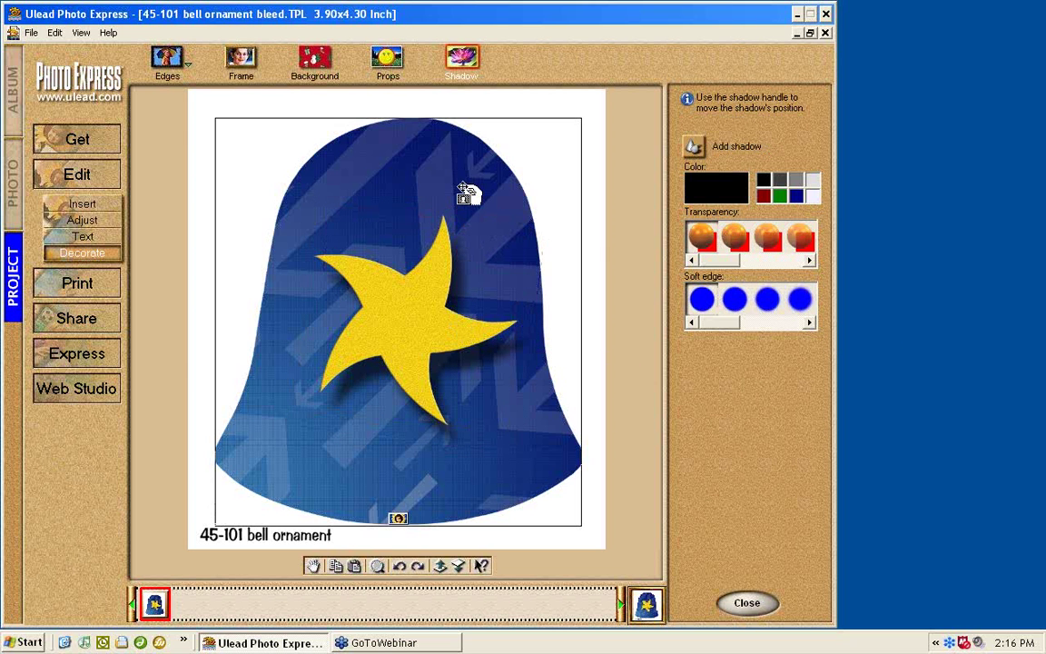
click(420, 310)
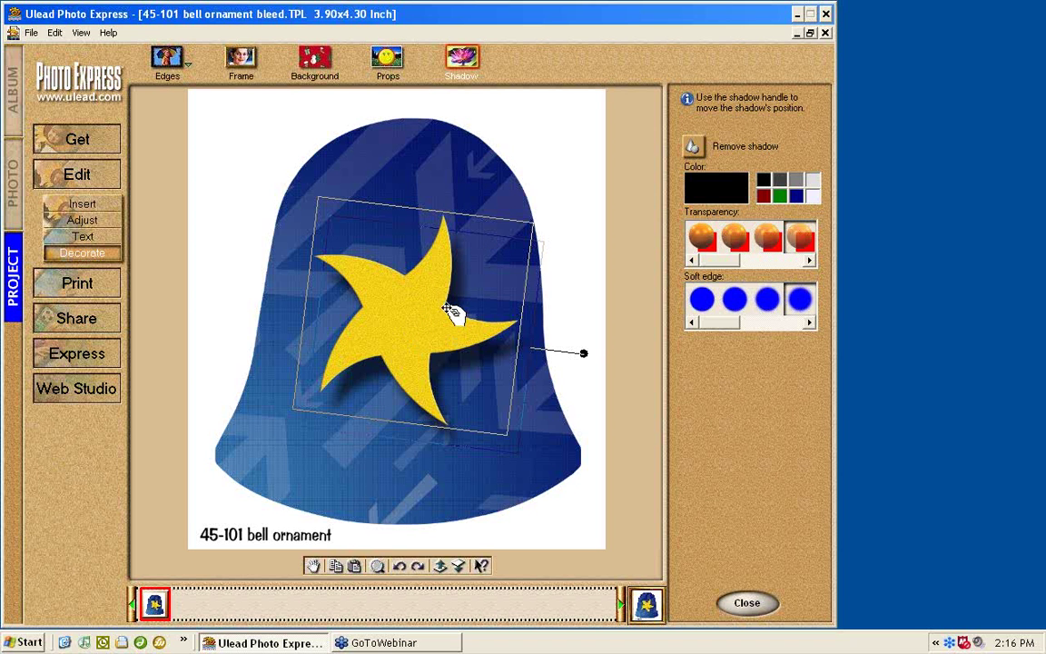
drag(437, 315, 509, 394)
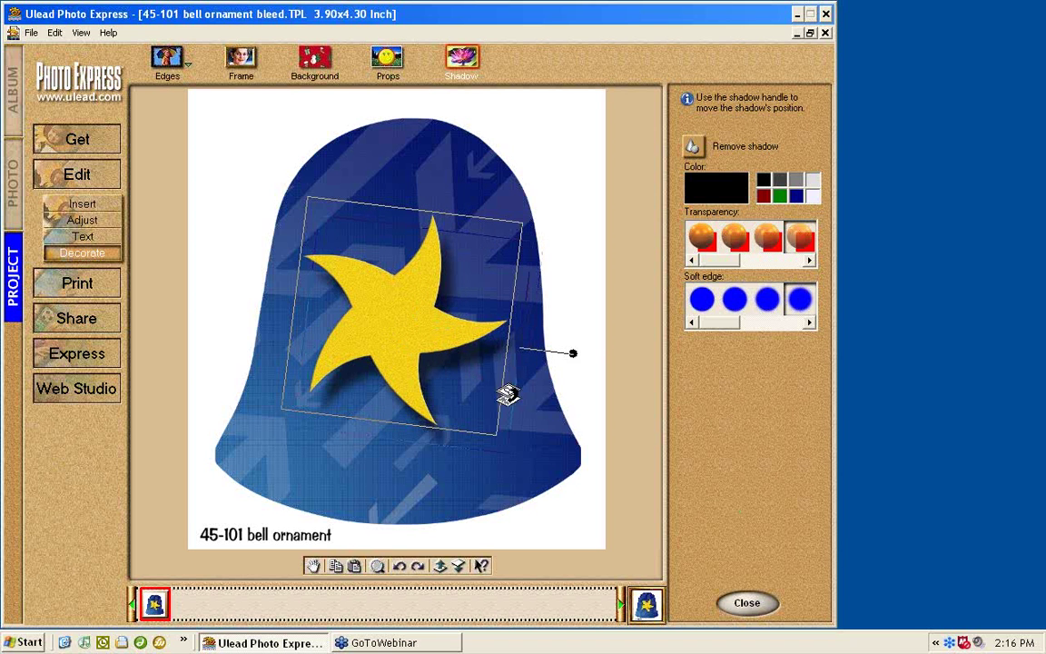
Reopen the clipart folder for inserting files, move the star up to the top of the bell, and delete it
click(82, 203)
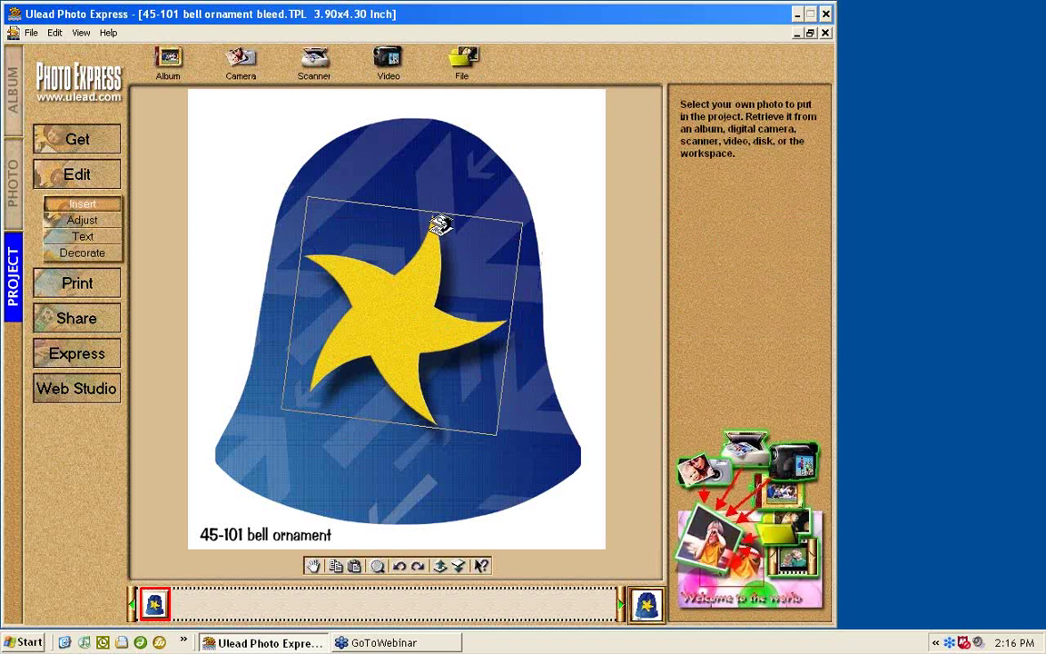
click(462, 62)
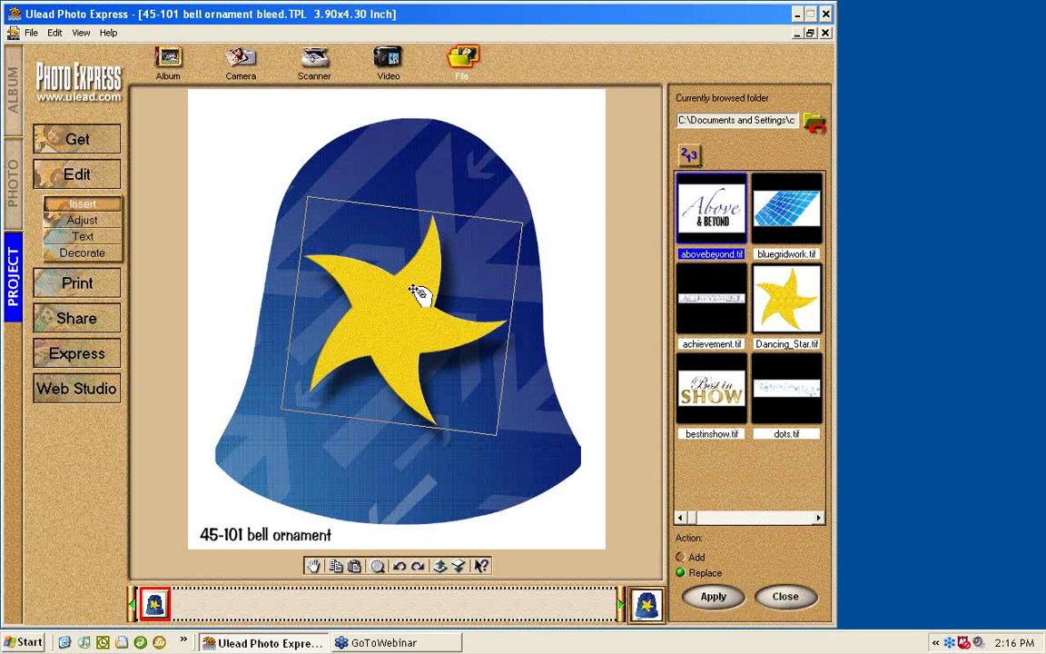
click(508, 168)
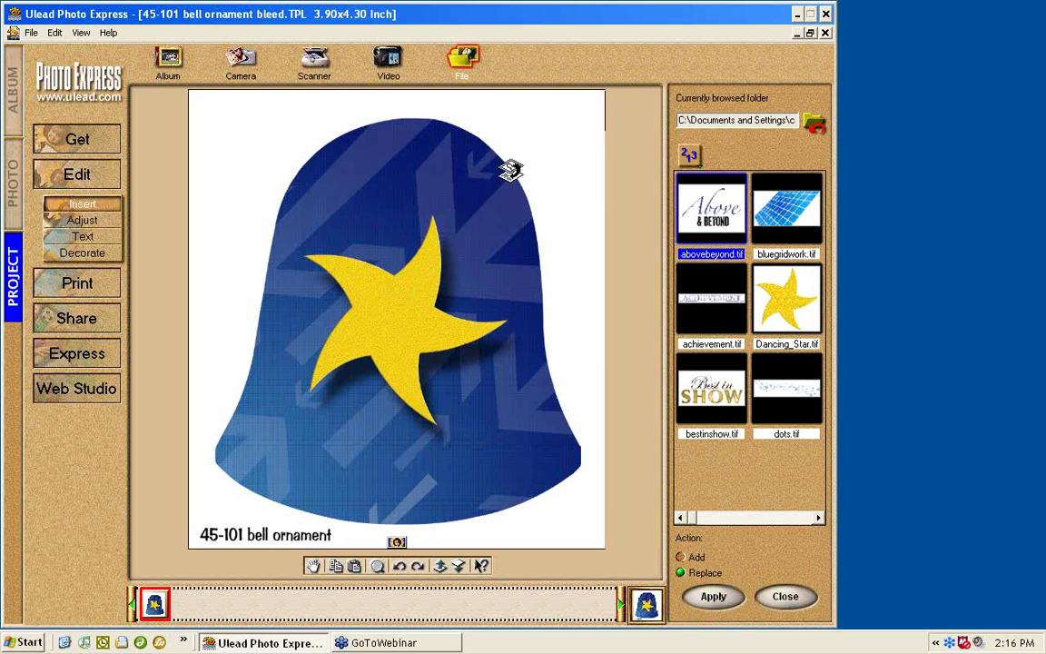
click(417, 318)
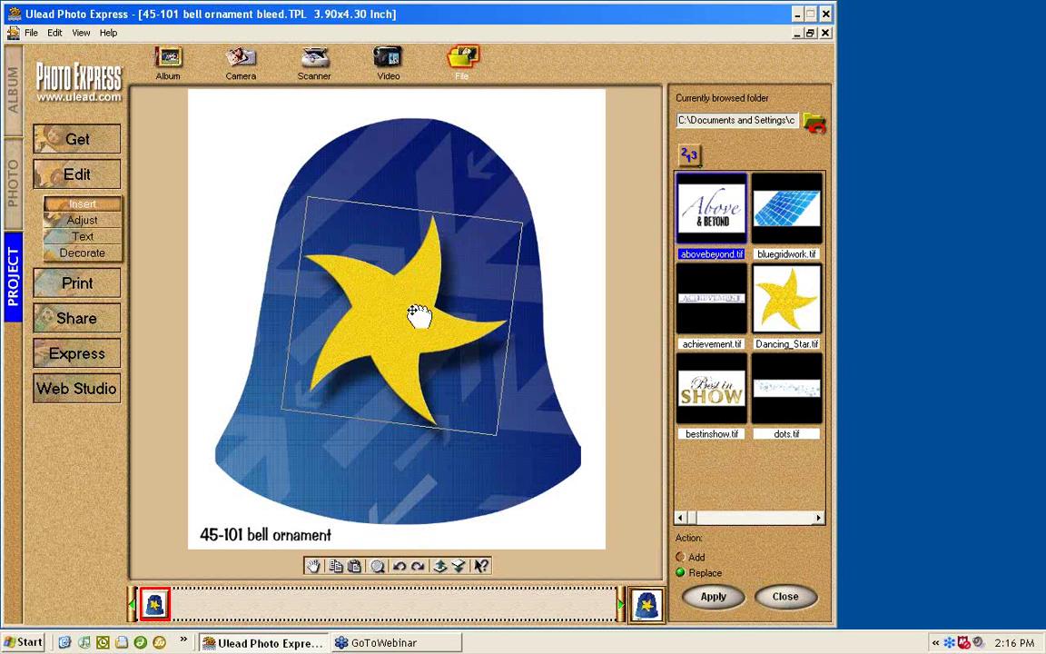
drag(417, 315, 389, 204)
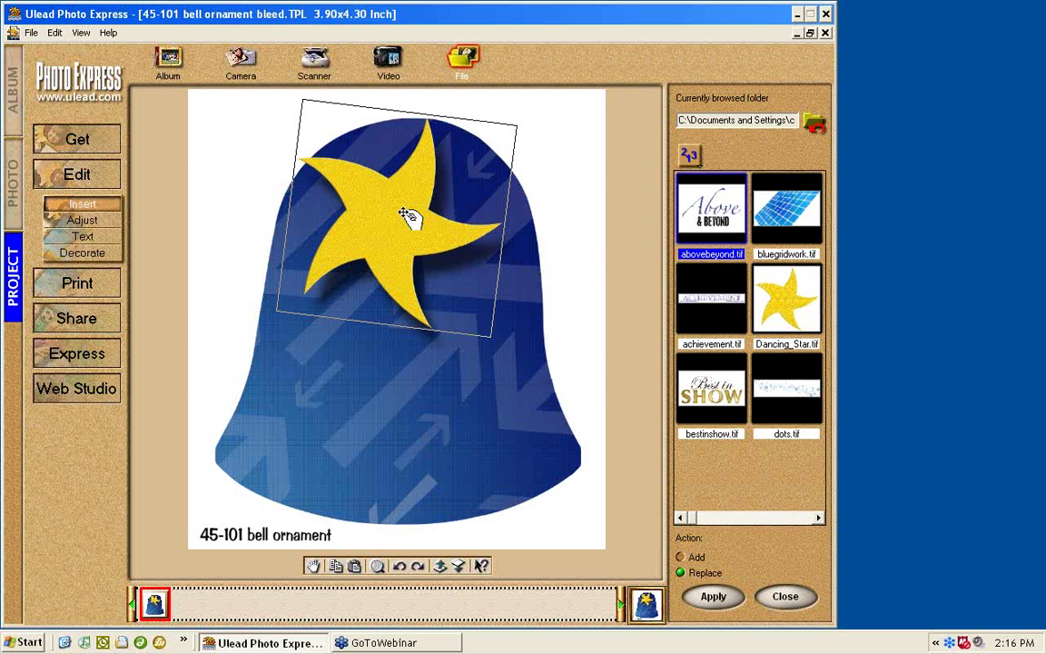
key(Delete)
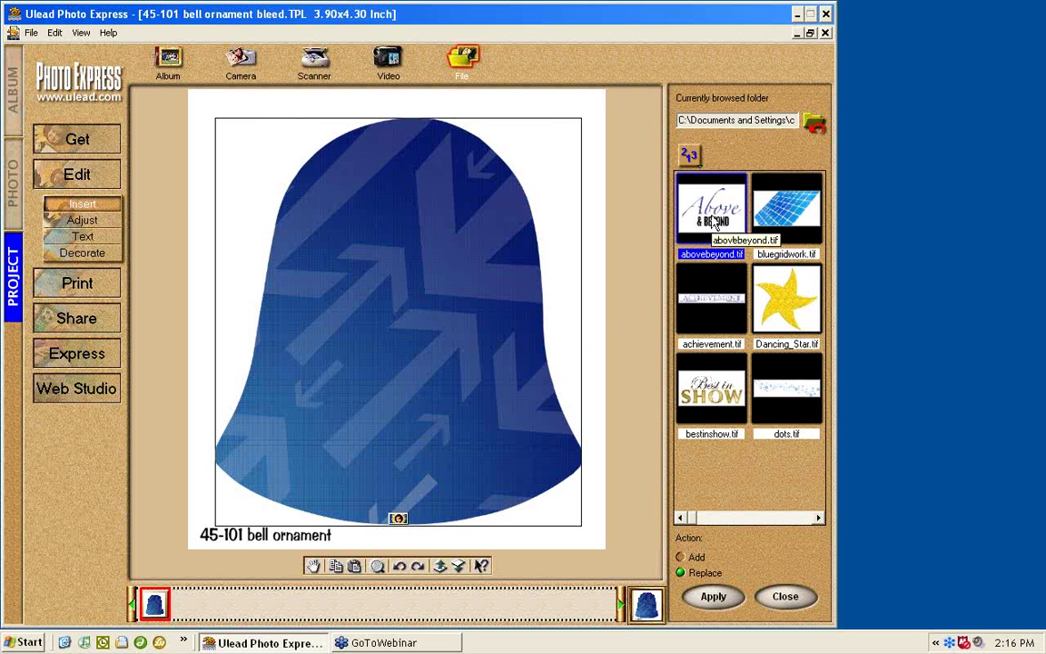
Add abovebeyond.tif to the bell ornament as a separate object and move it over the bell
drag(713, 217, 498, 297)
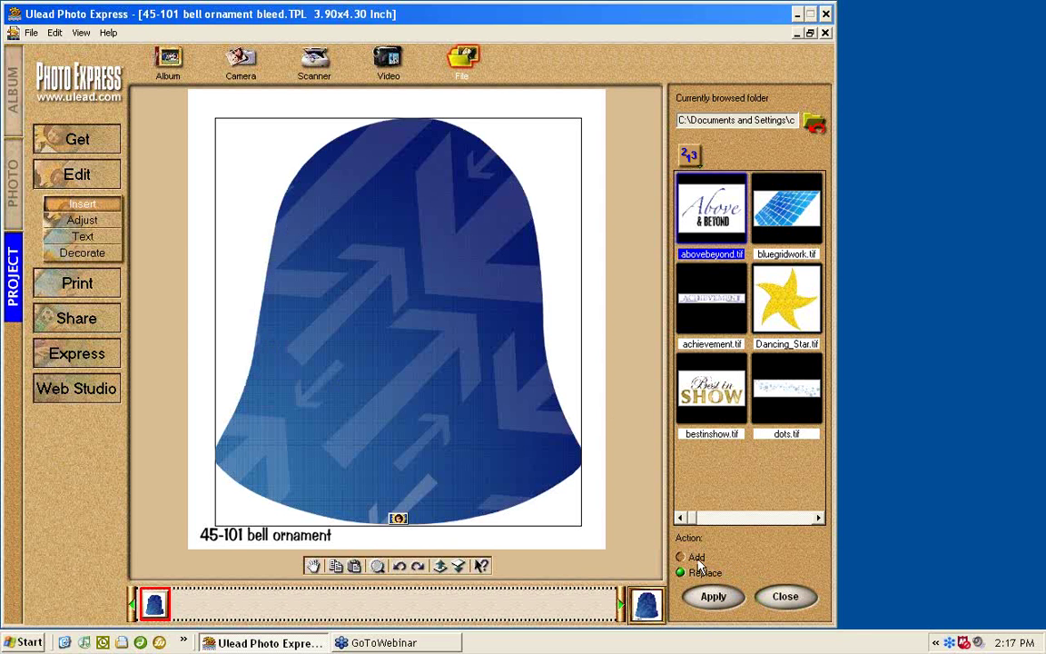
click(731, 599)
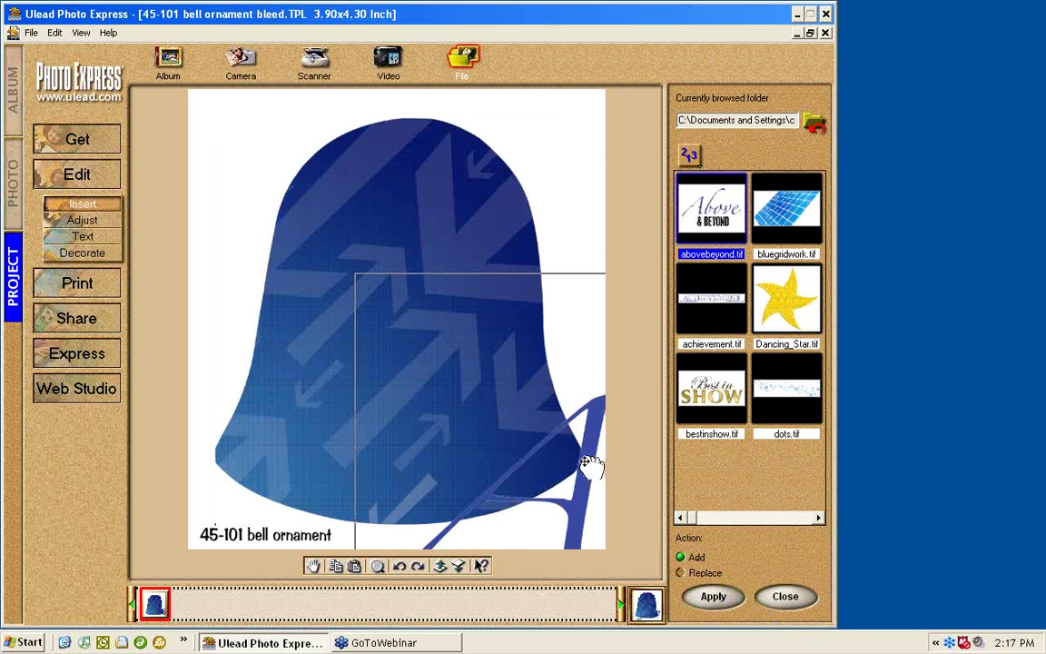
drag(590, 465, 482, 322)
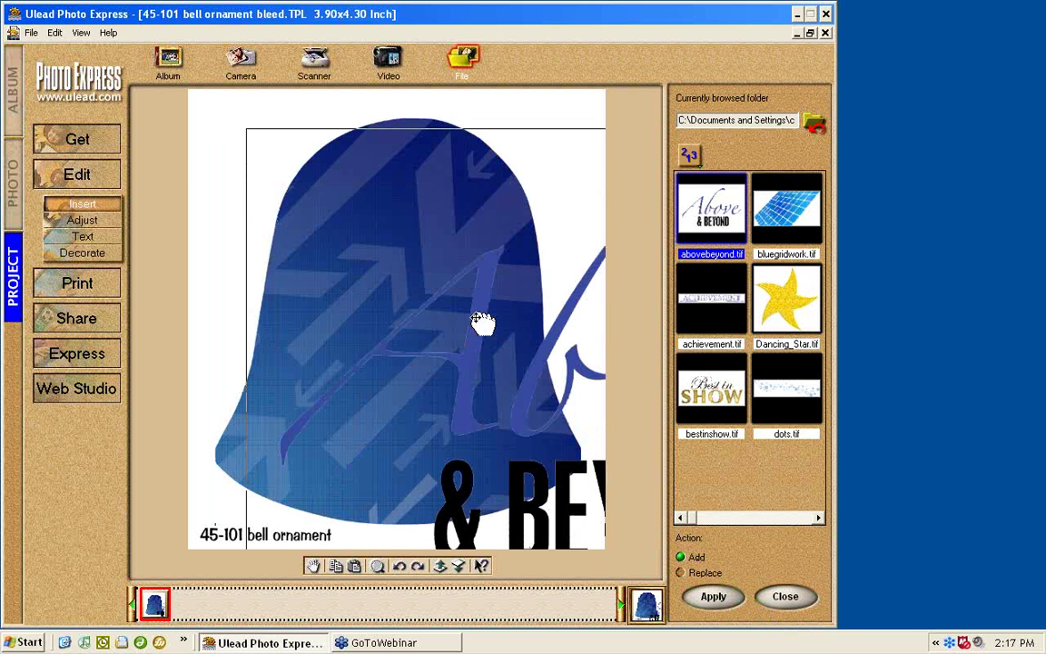
Shrink the Above & Beyond title to just over half its size and move it over the upper part of the bell
click(106, 223)
click(152, 64)
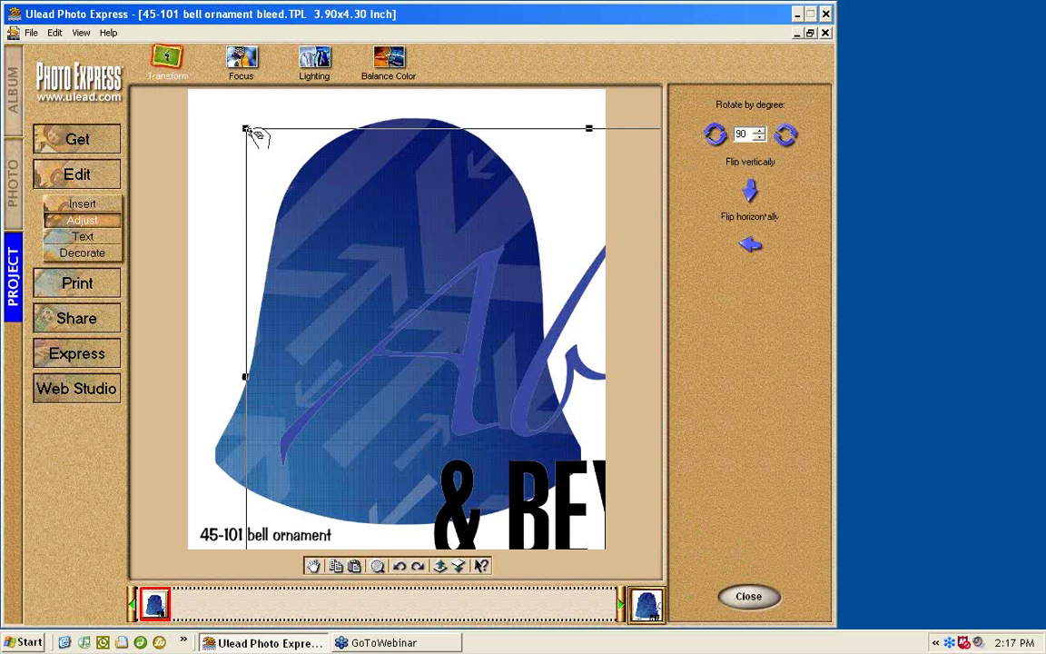
drag(254, 133, 545, 481)
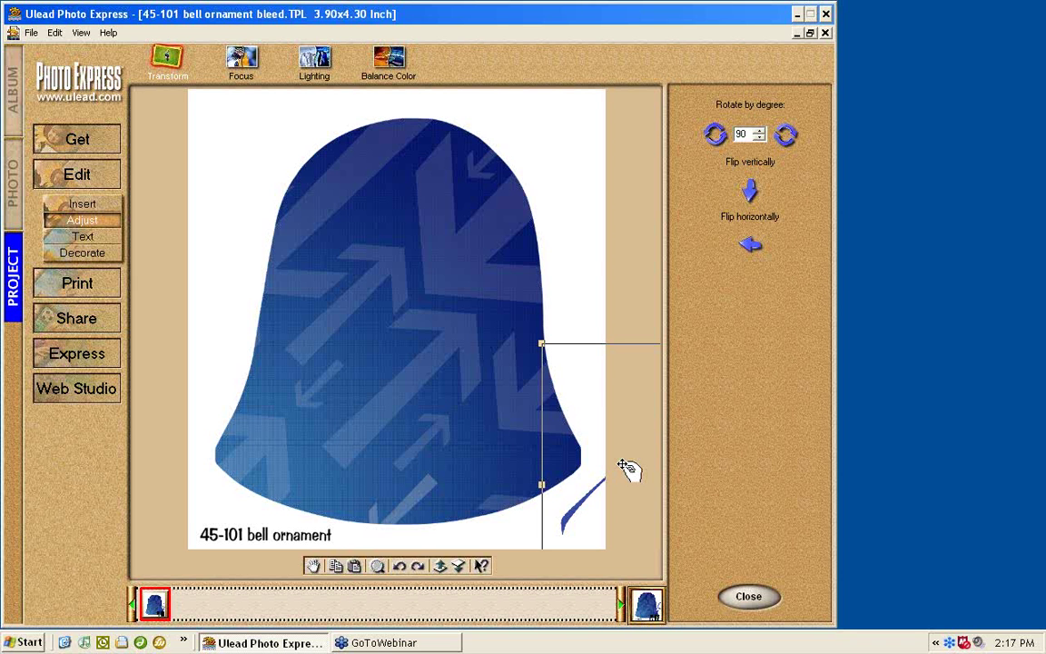
drag(626, 469, 609, 449)
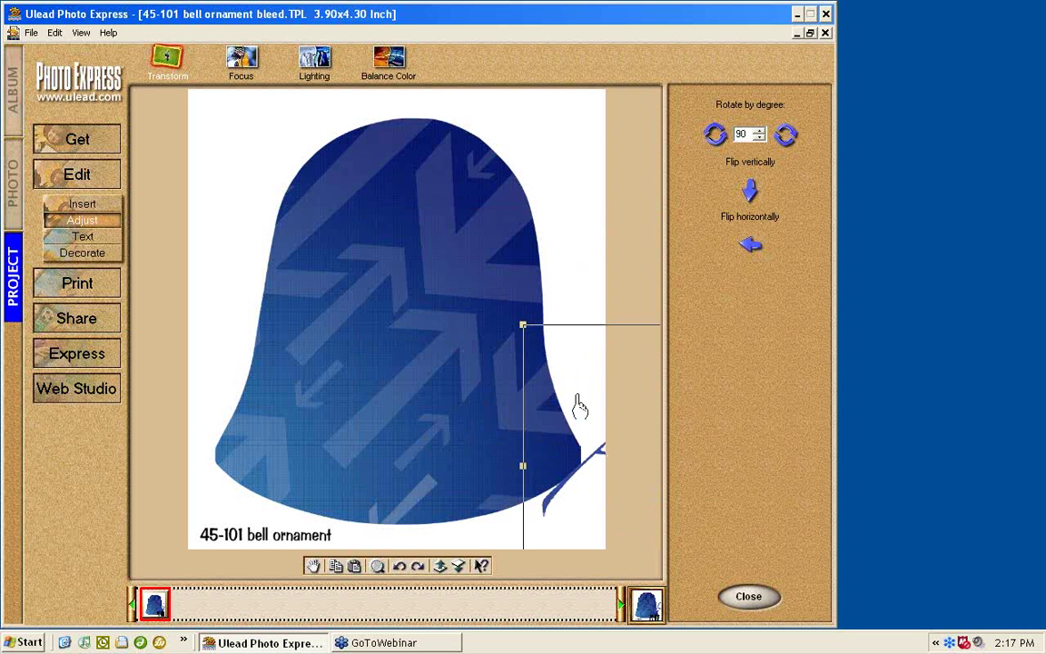
click(551, 373)
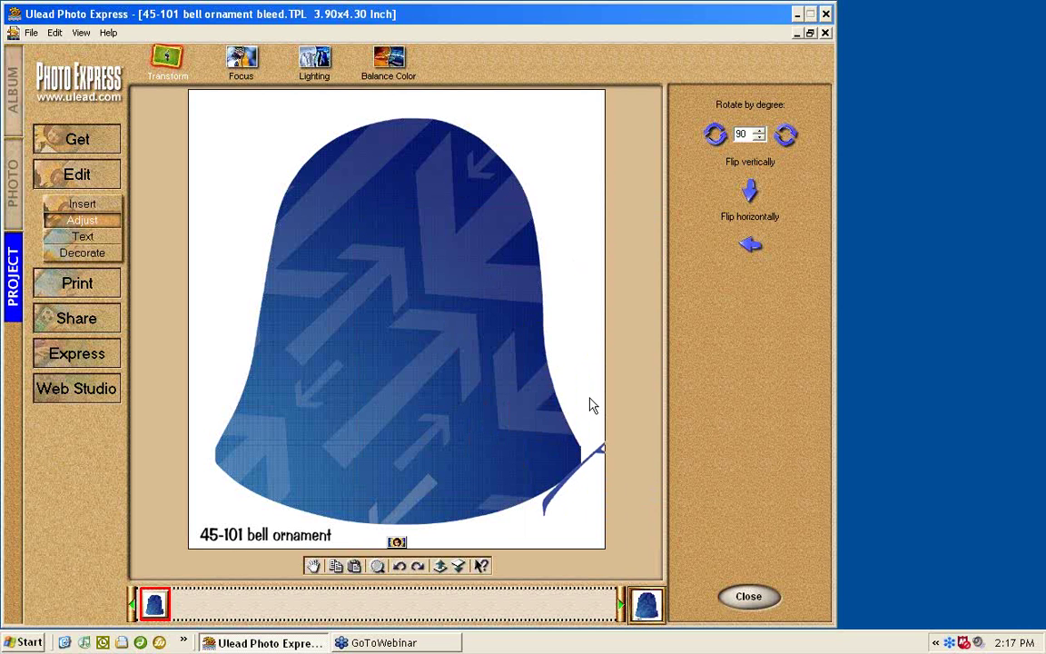
click(591, 405)
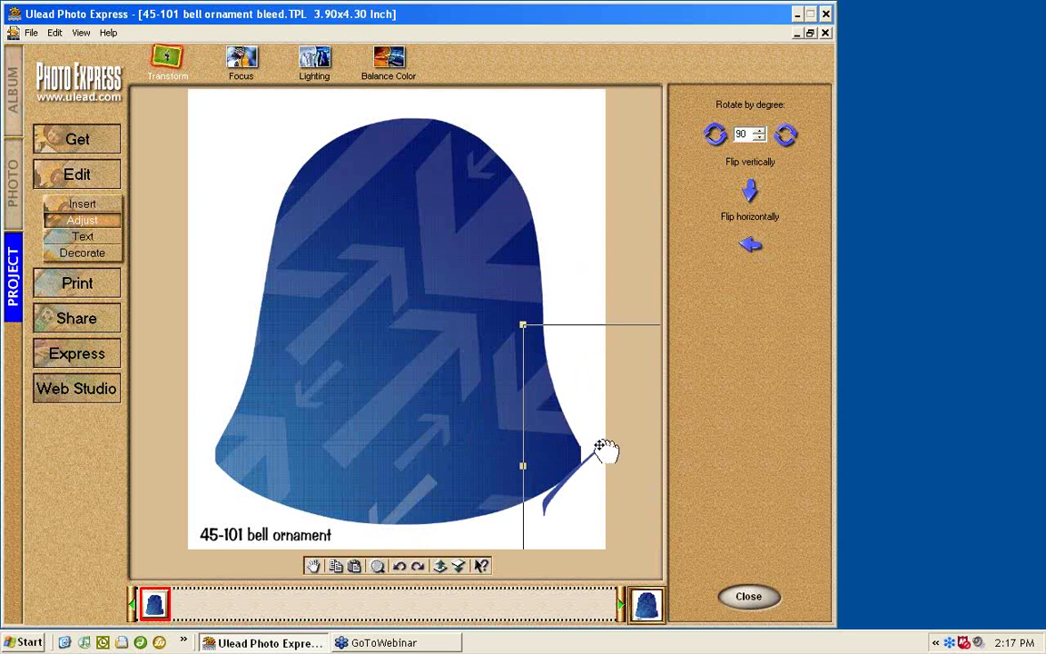
drag(605, 450, 304, 248)
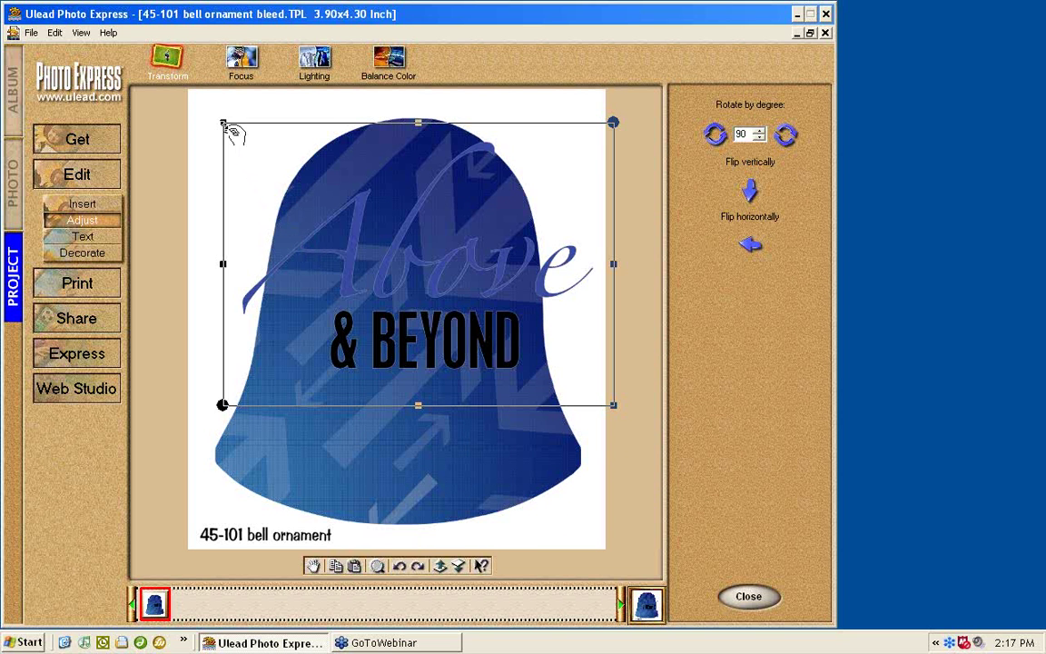
Shrink the Above & Beyond title to about half its width again and centre it on the lower part of the bell
drag(227, 127, 411, 261)
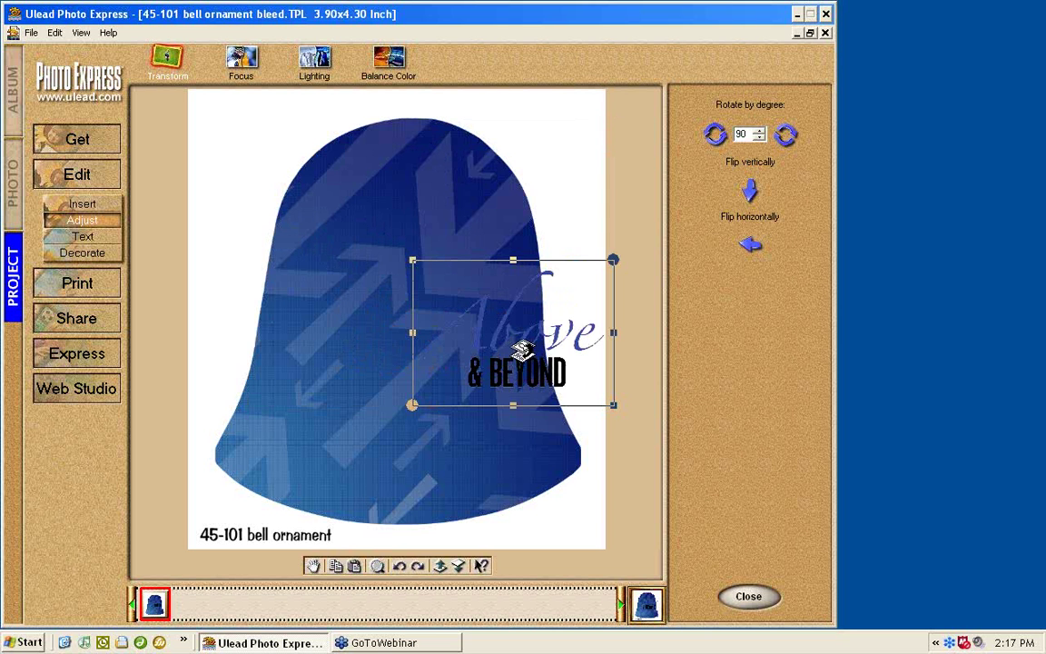
drag(528, 366, 413, 451)
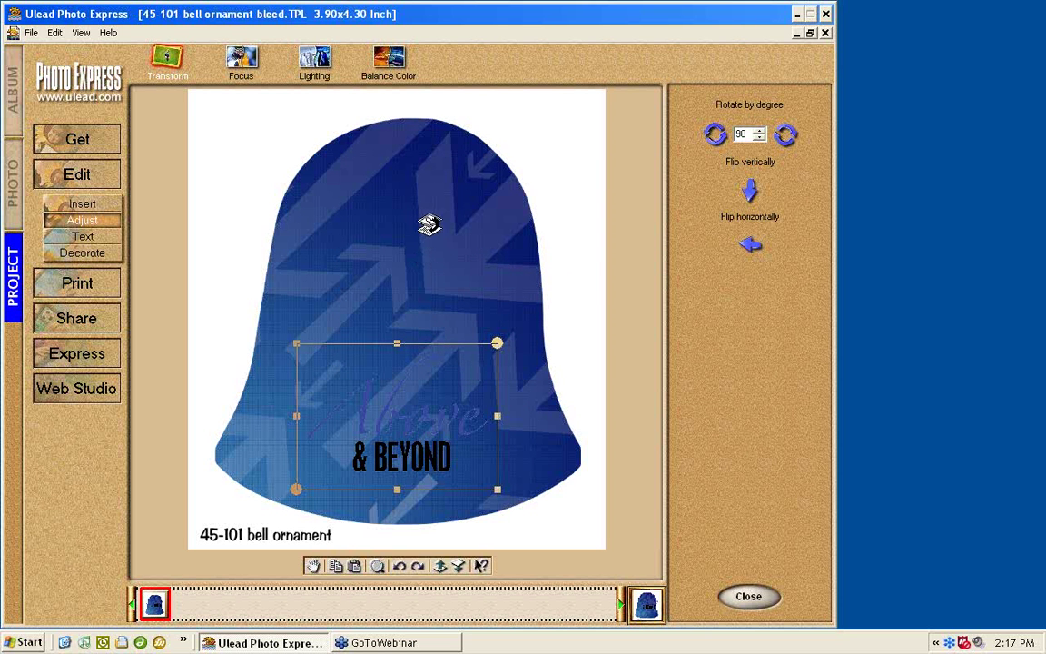
click(459, 264)
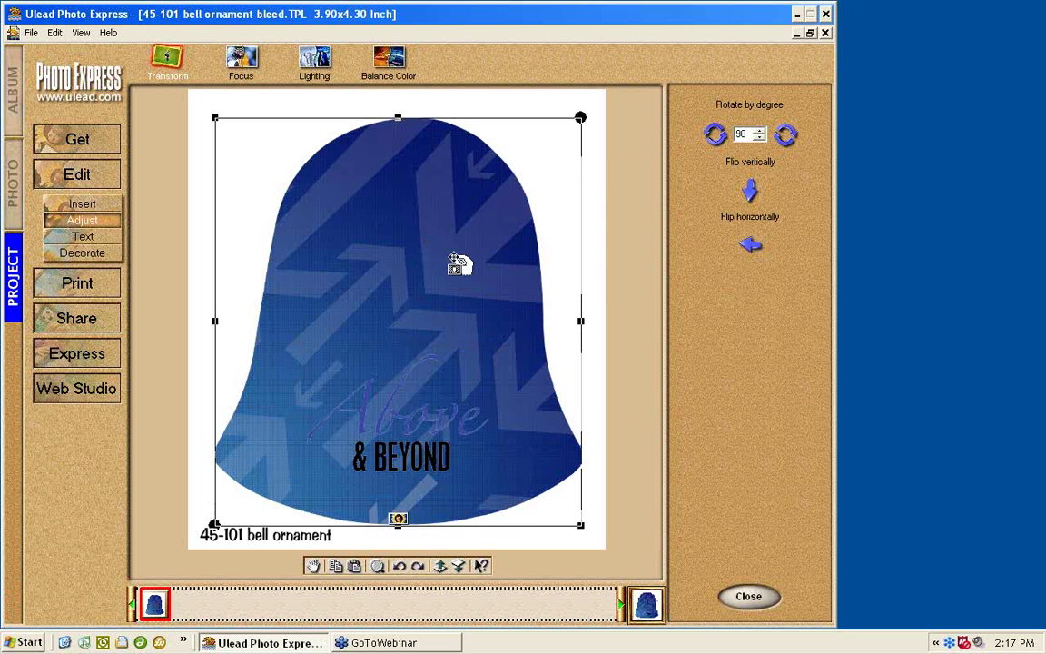
Start replacing the bell's background image from file and open the Award Backgrounds folder
click(400, 521)
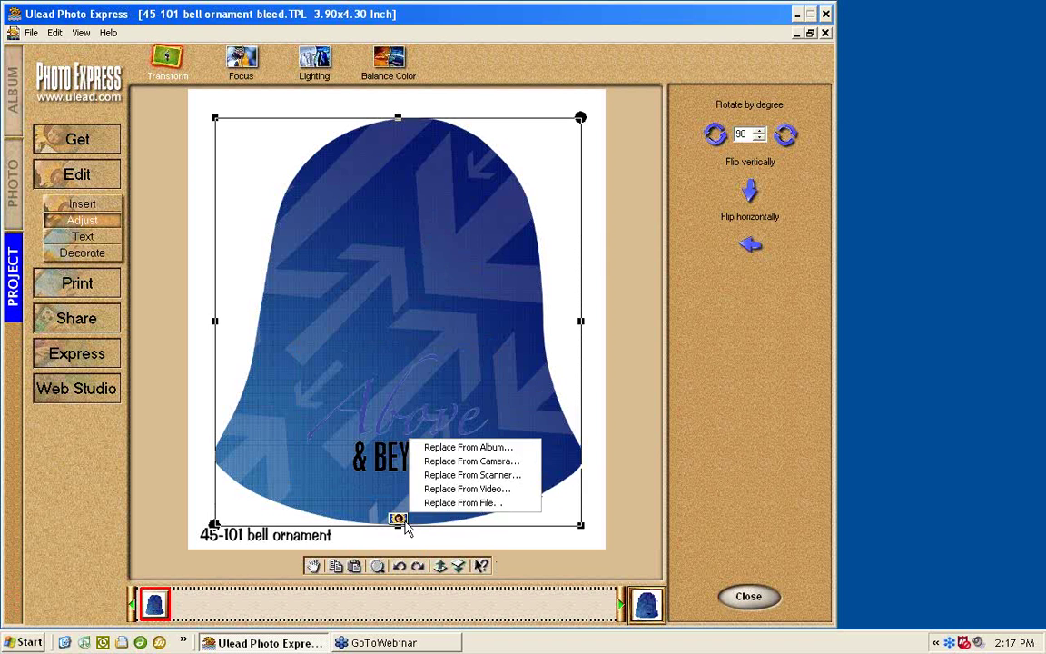
click(454, 503)
click(812, 120)
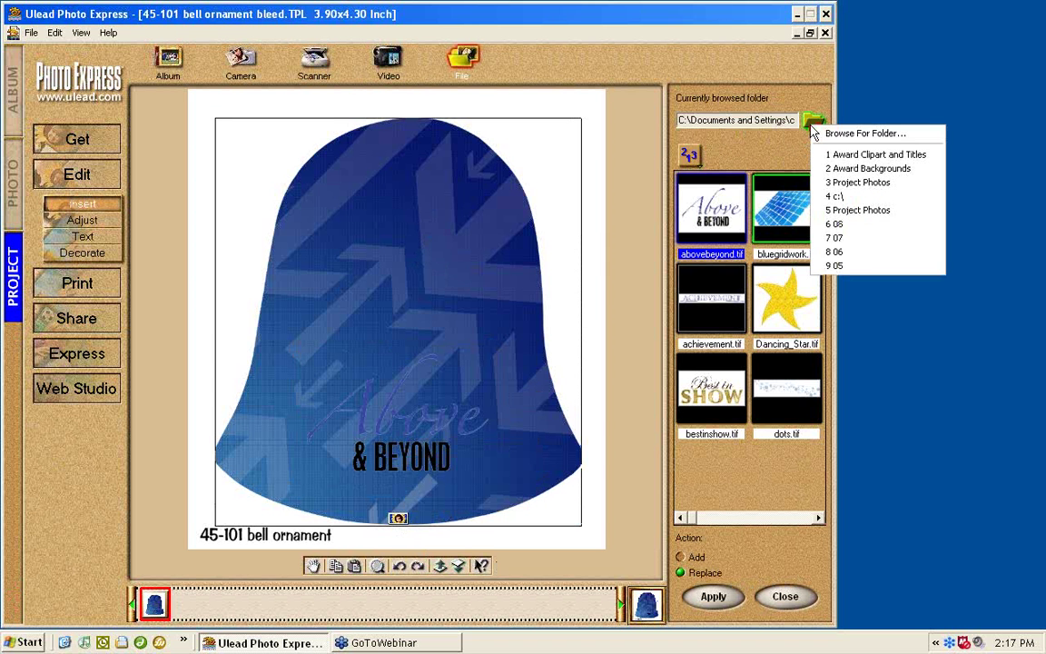
click(853, 168)
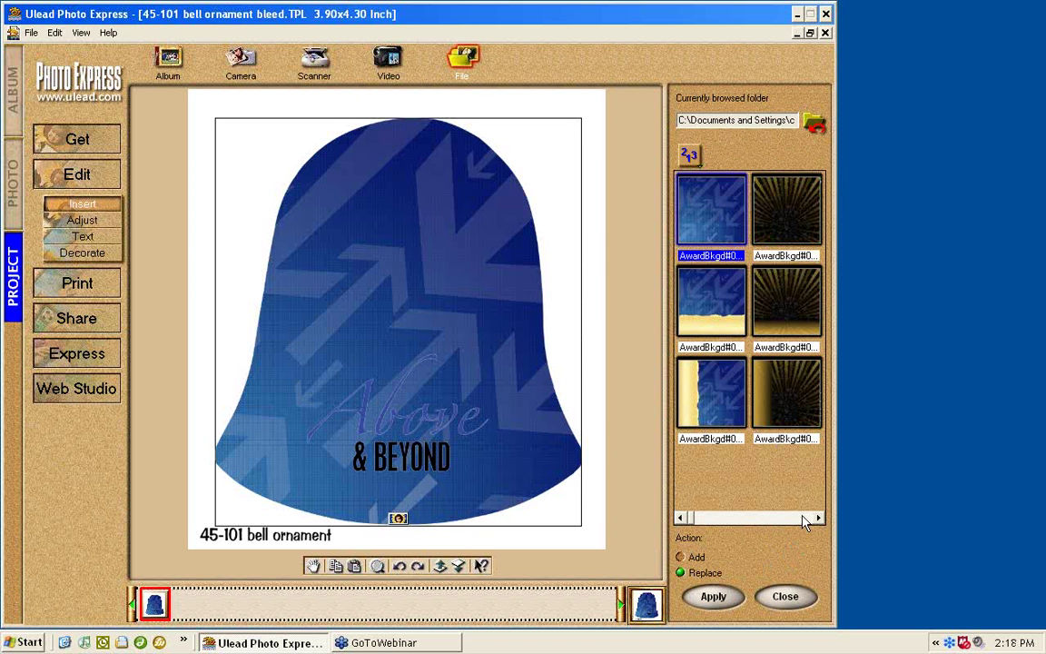
Replace the bell's background with the plain gold Bkgd#06.jpg and deselect the image
click(805, 518)
click(805, 519)
click(806, 518)
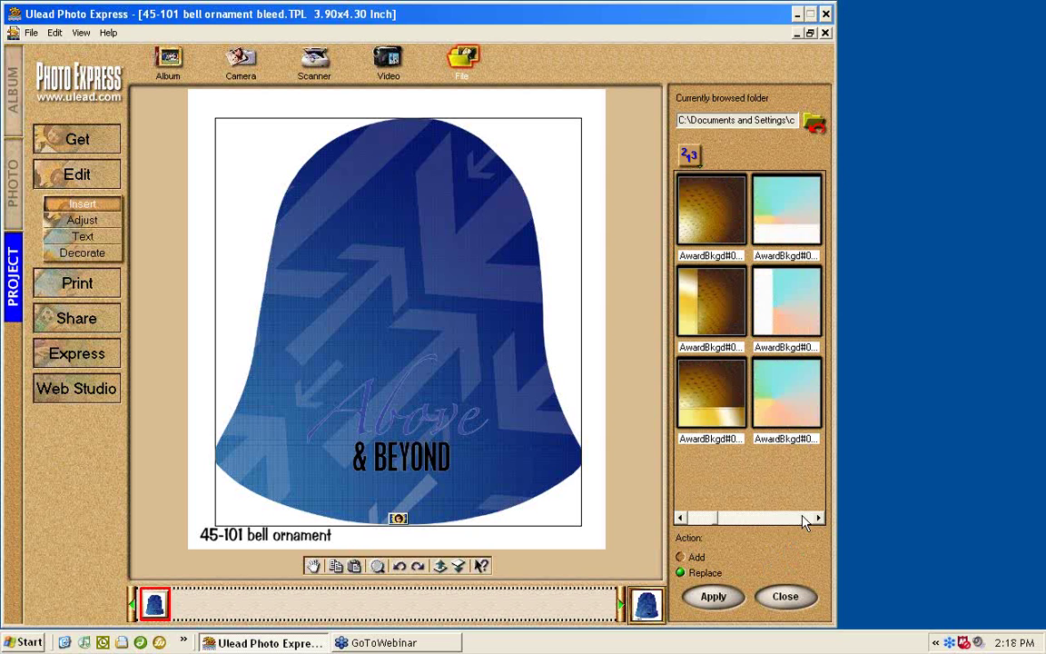
click(805, 518)
click(805, 518)
click(805, 518)
click(805, 519)
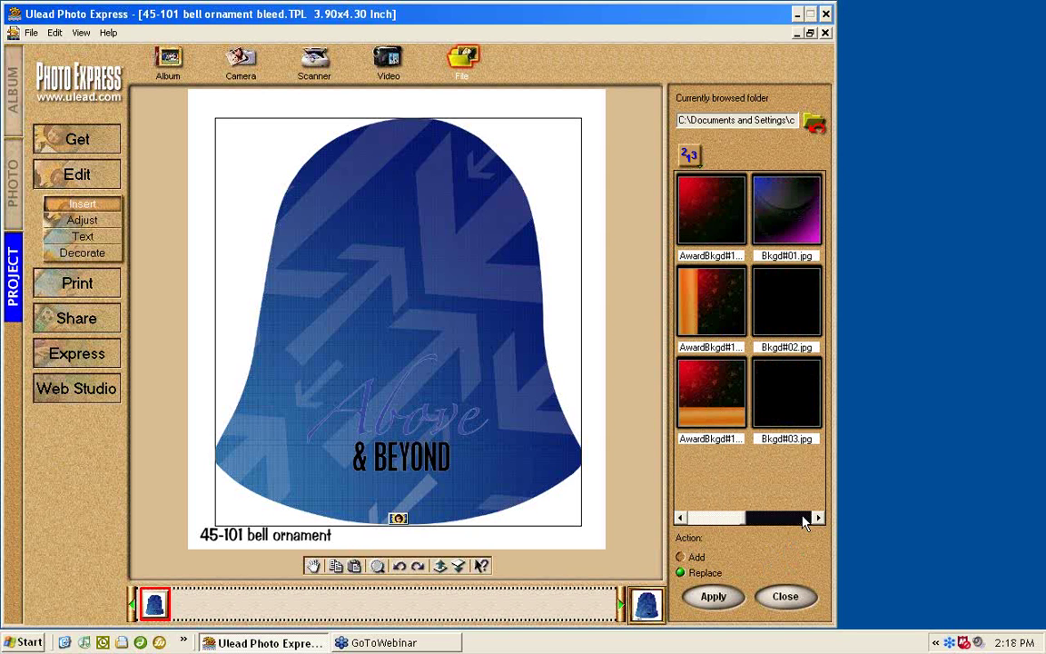
click(806, 518)
click(805, 518)
click(709, 394)
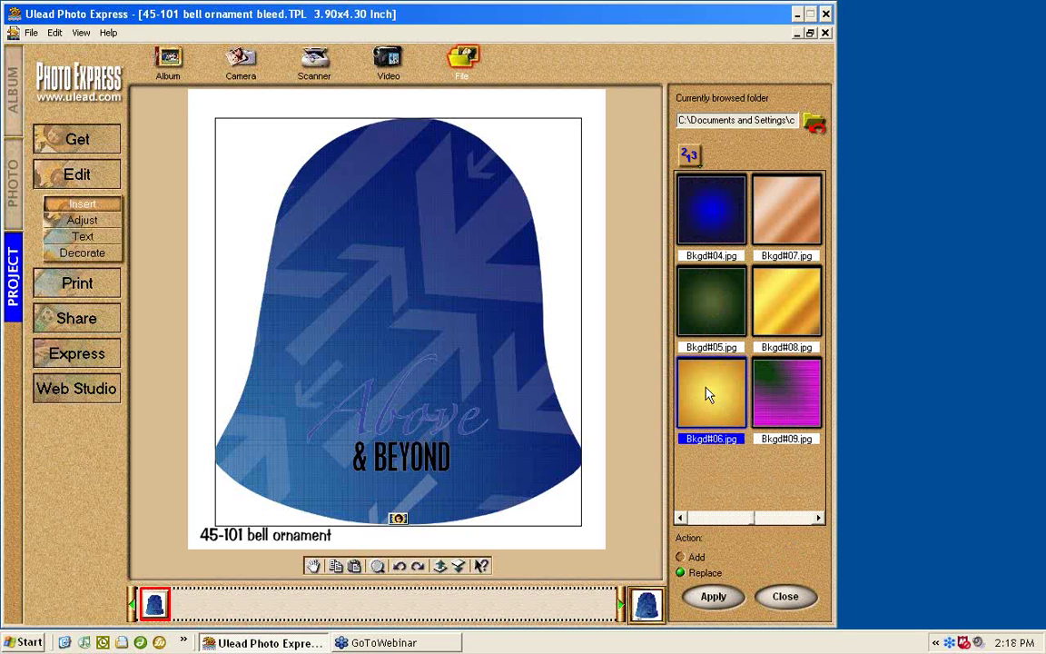
double_click(709, 394)
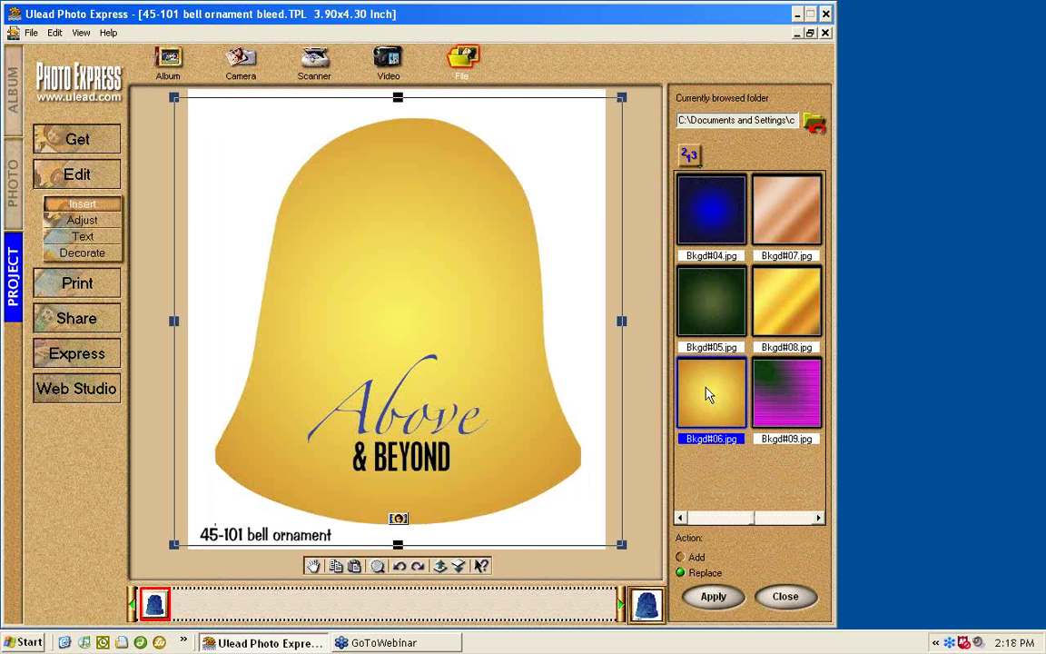
click(645, 178)
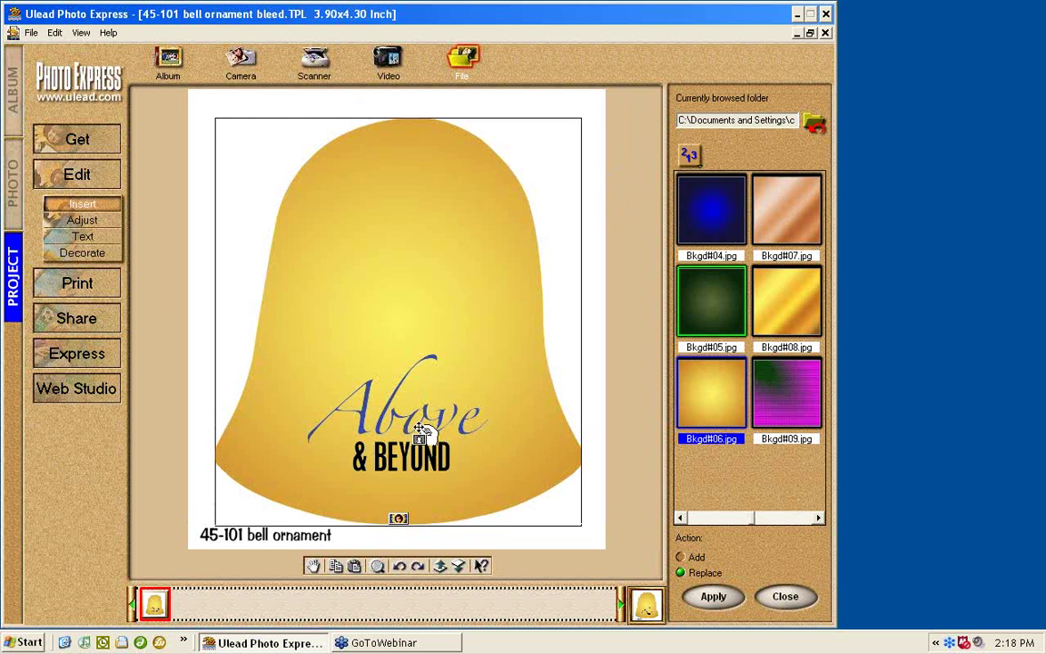
Add a black shadow to the Above & Beyond title, with high transparency and a soft edge, and move it close behind the lettering
click(425, 456)
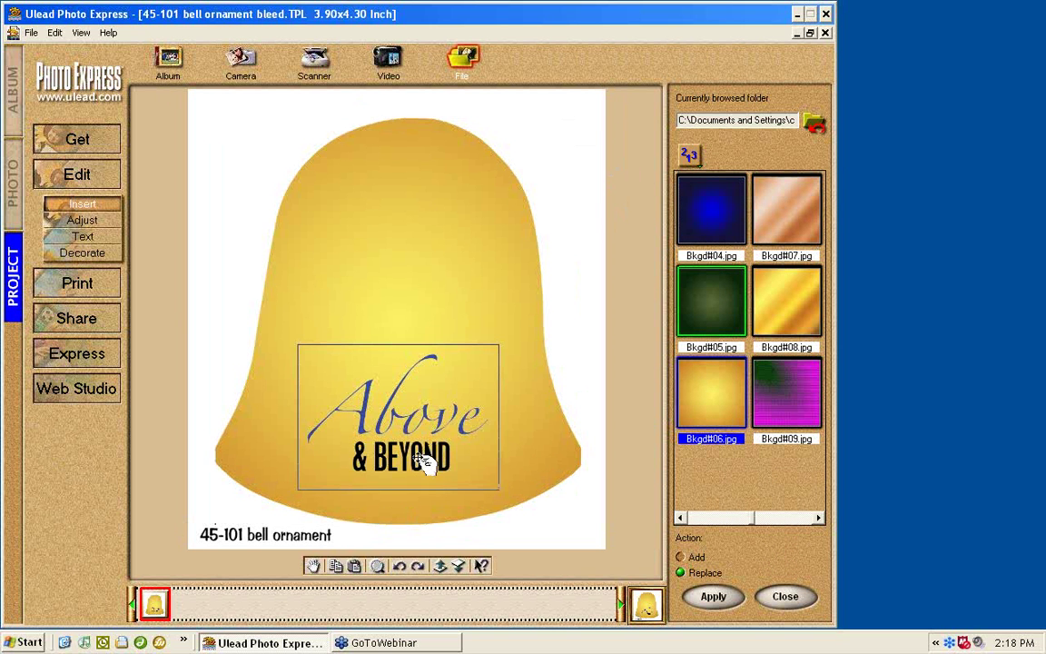
click(109, 259)
click(463, 63)
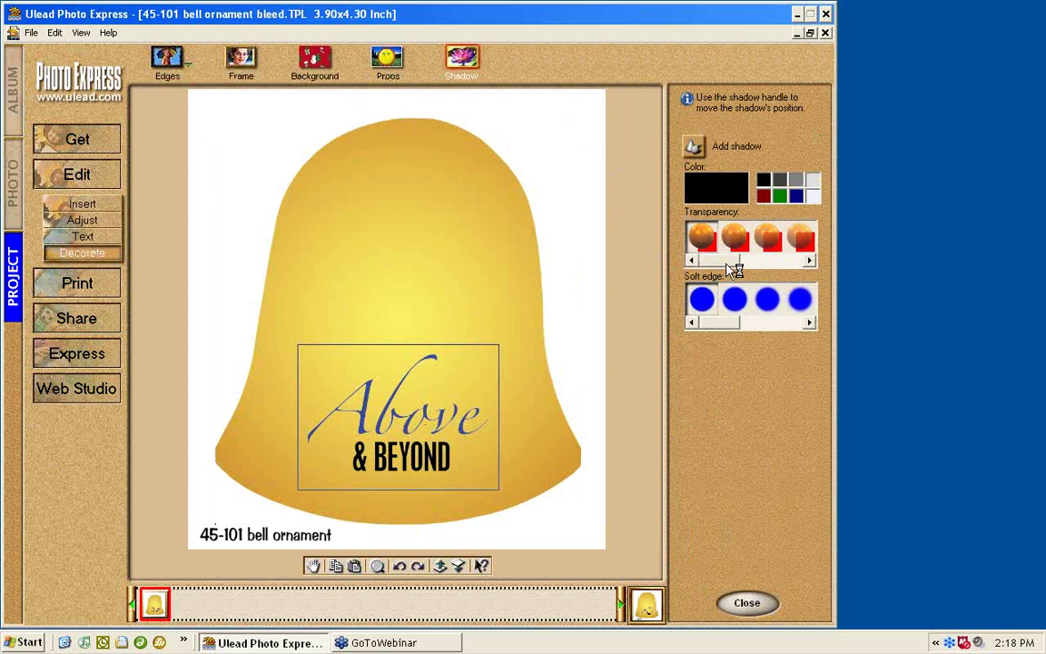
click(694, 147)
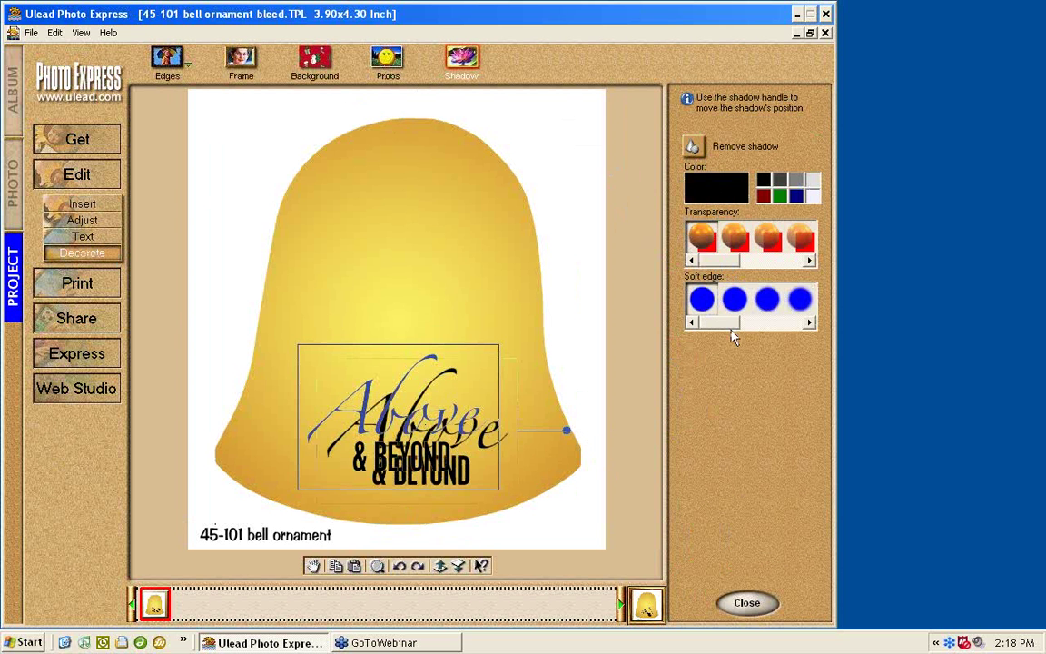
click(797, 240)
click(799, 300)
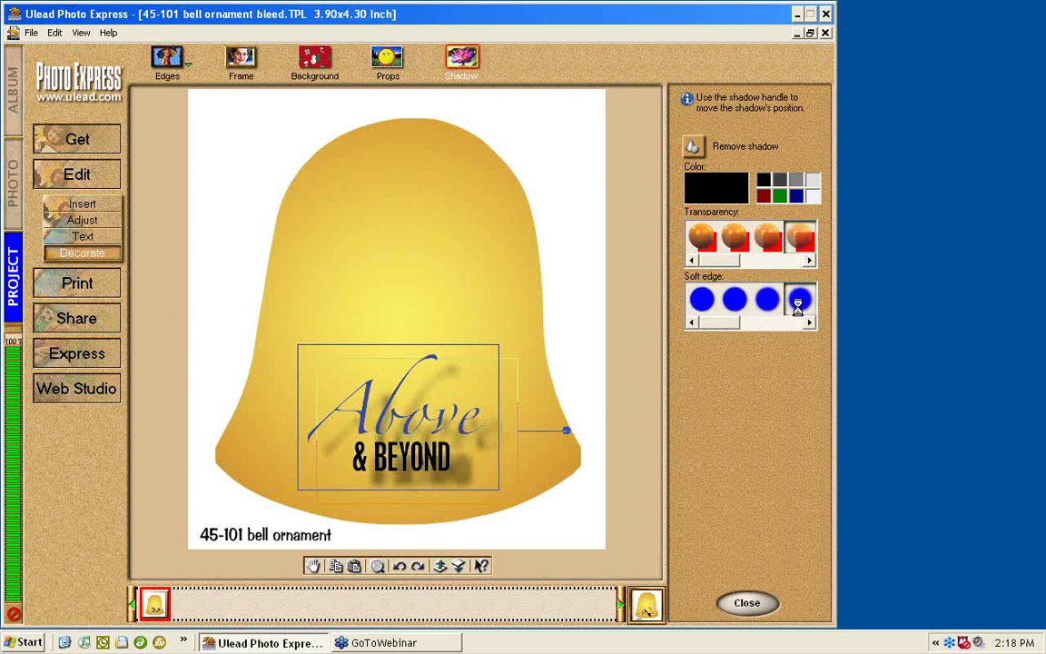
drag(570, 436, 554, 421)
click(509, 285)
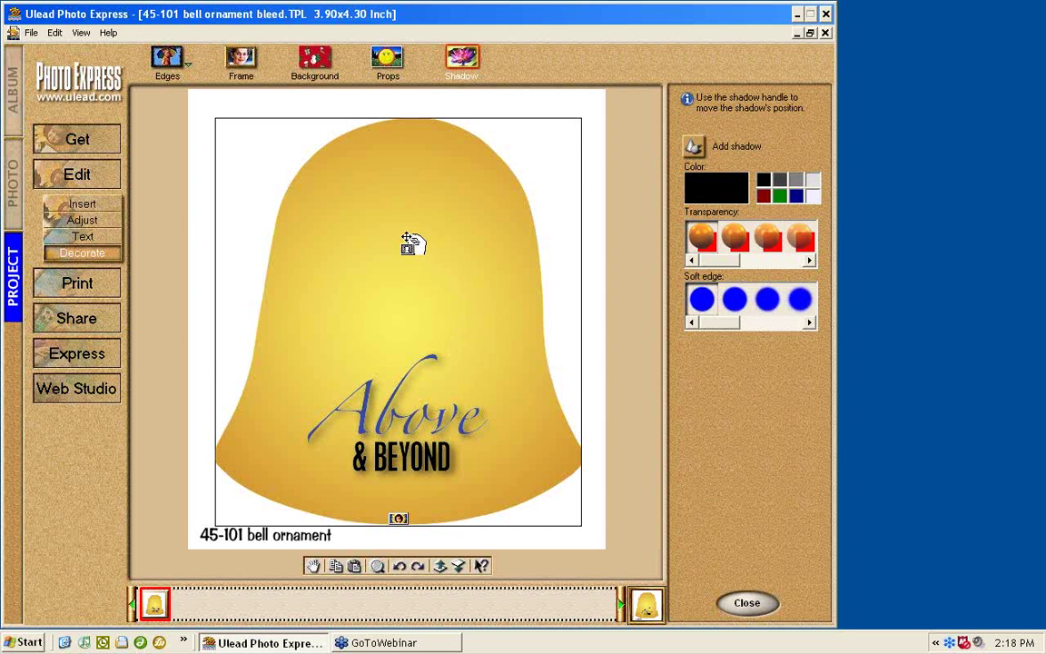
Return to inserting from file and open the Award Clipart and Titles folder
click(100, 226)
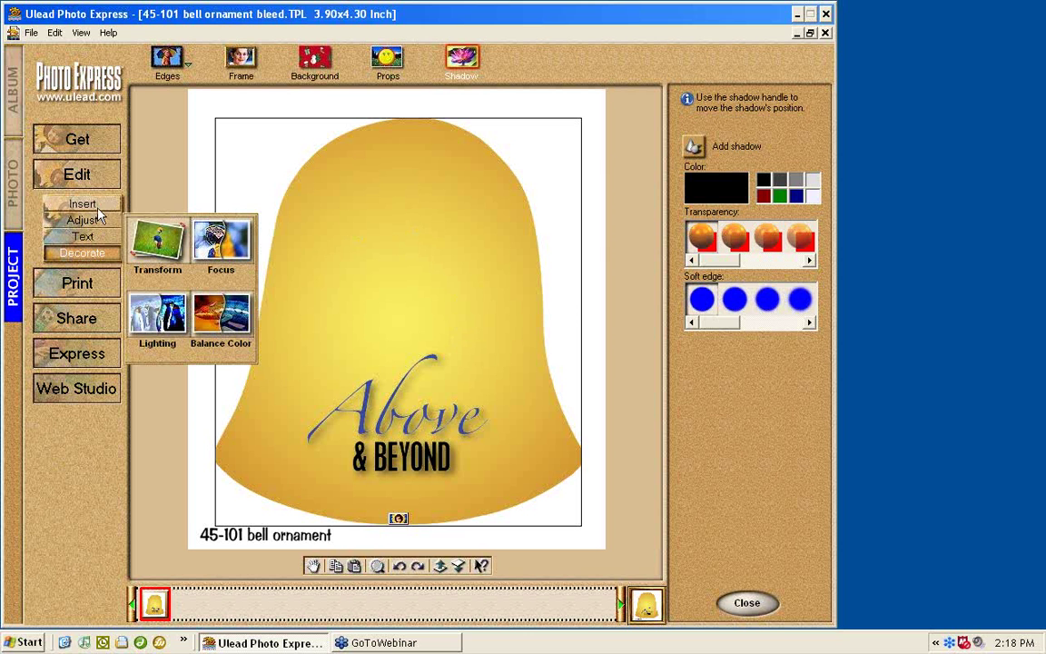
click(91, 216)
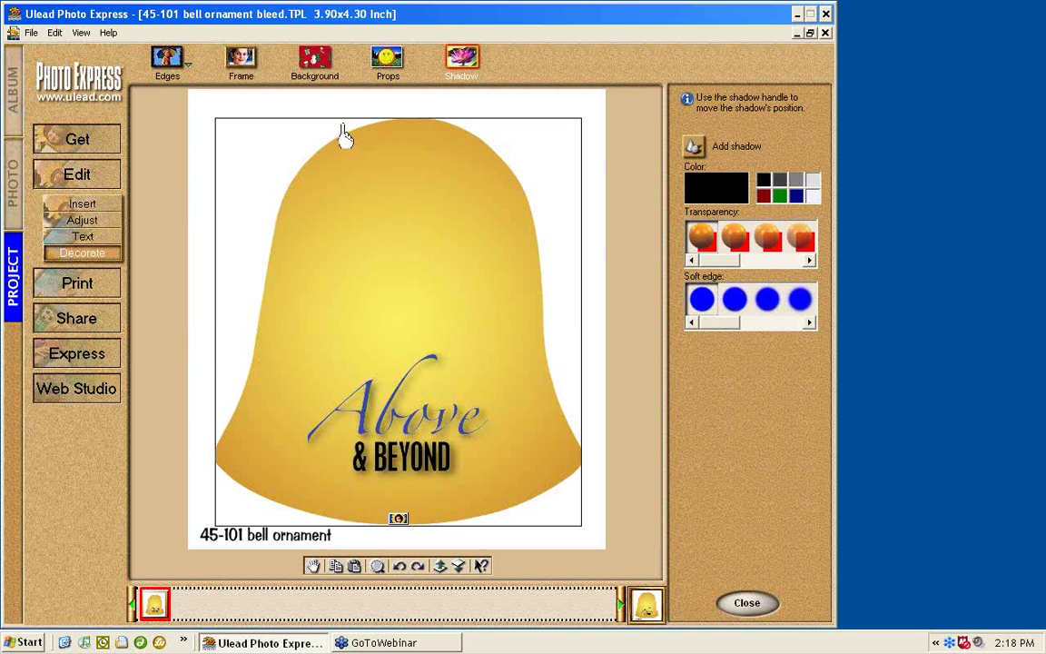
click(110, 207)
click(470, 66)
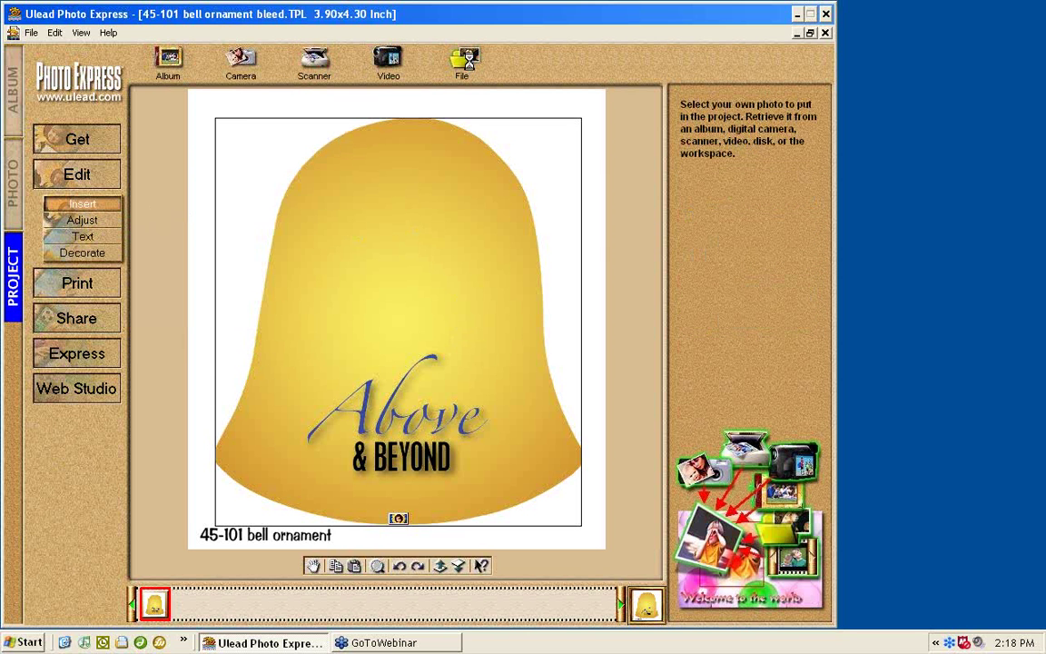
click(814, 127)
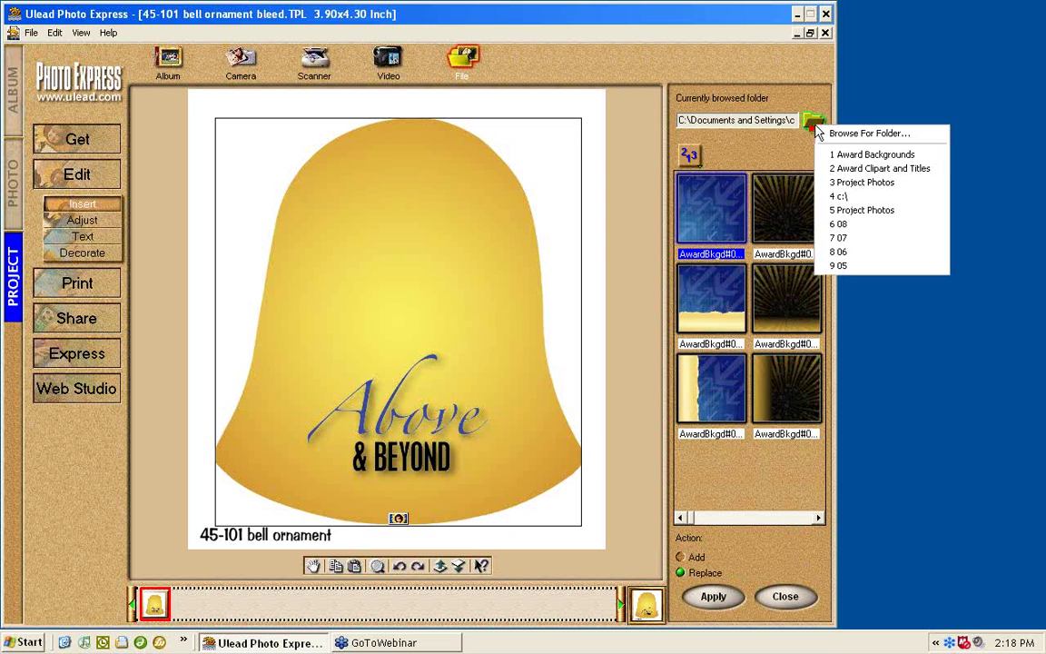
click(867, 168)
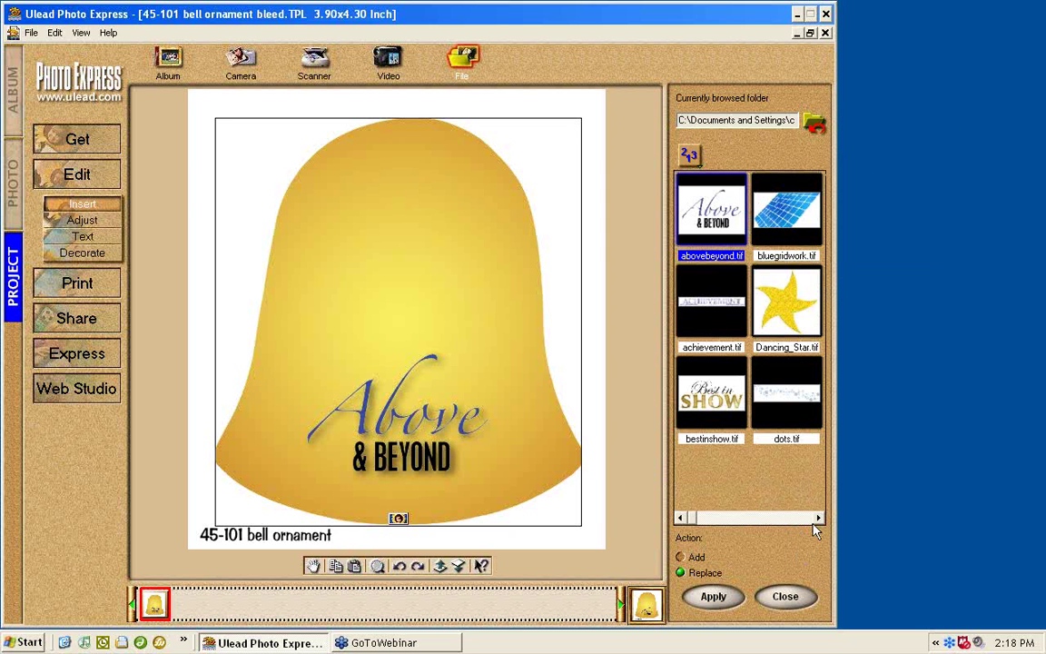
Add gold stars.tif to the ornament as a separate object and move it over the bell
click(804, 518)
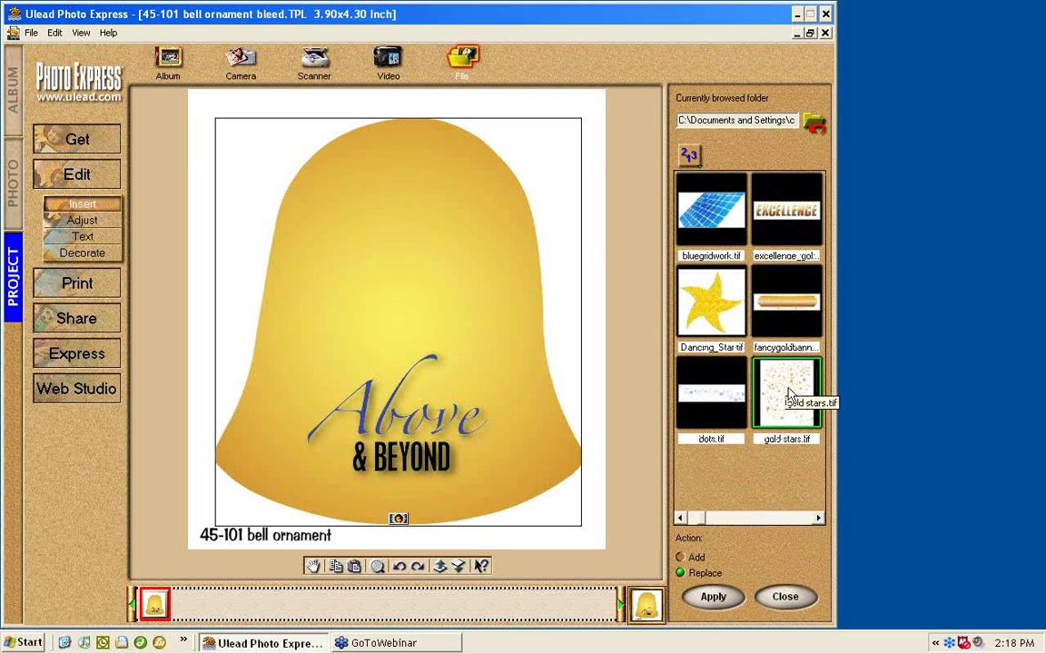
click(680, 558)
click(786, 392)
drag(786, 392, 415, 195)
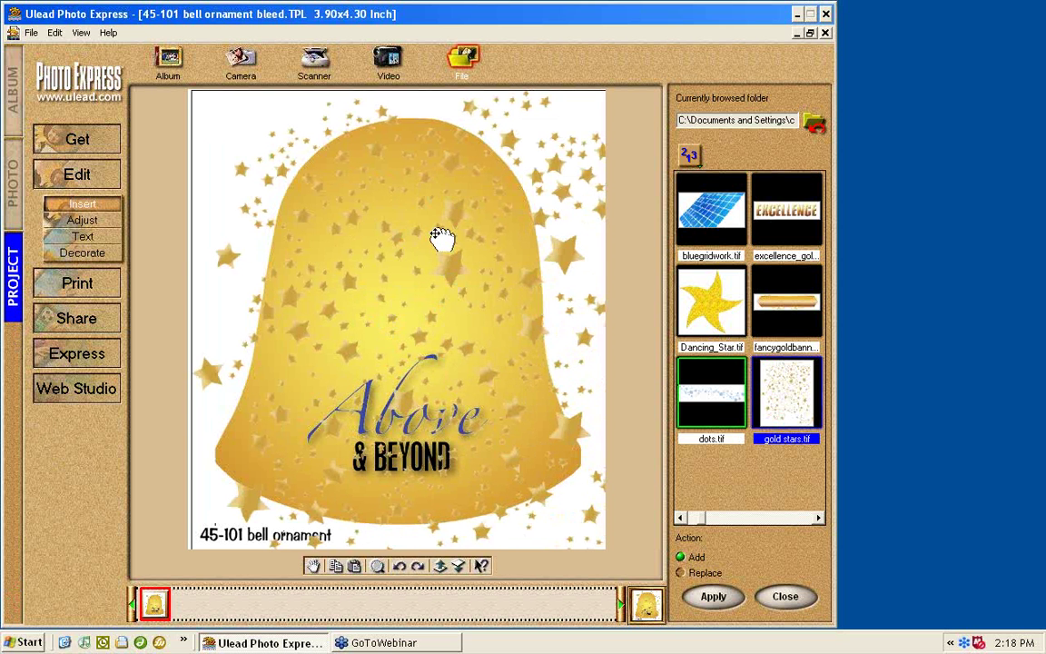
drag(440, 238, 461, 281)
Enlarge the gold stars from their upper-left corner until they cover the whole bell
click(84, 220)
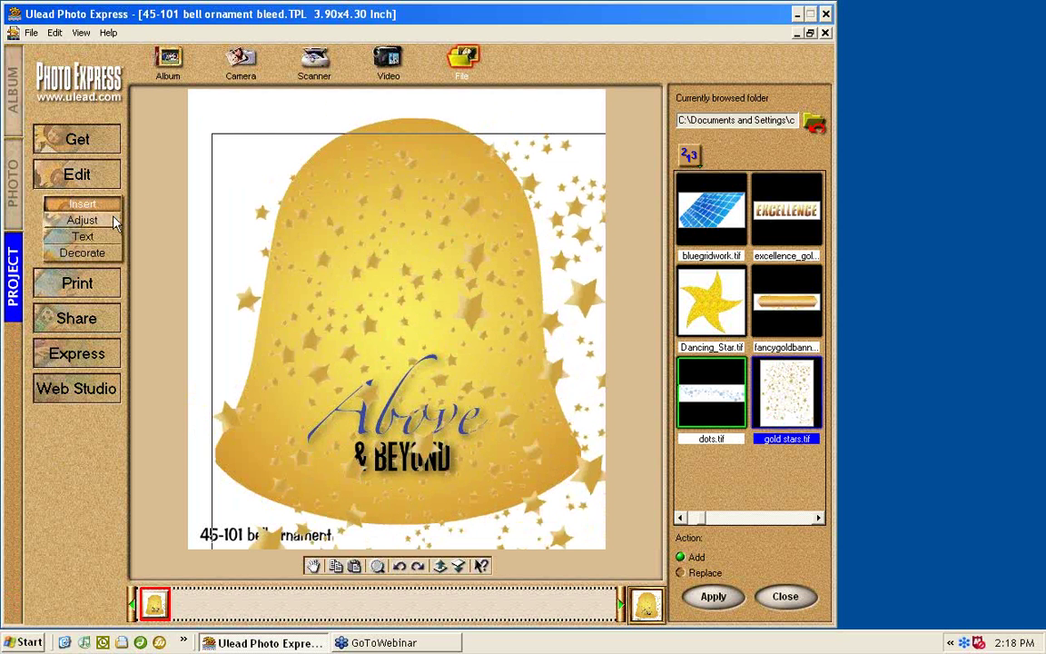
click(171, 69)
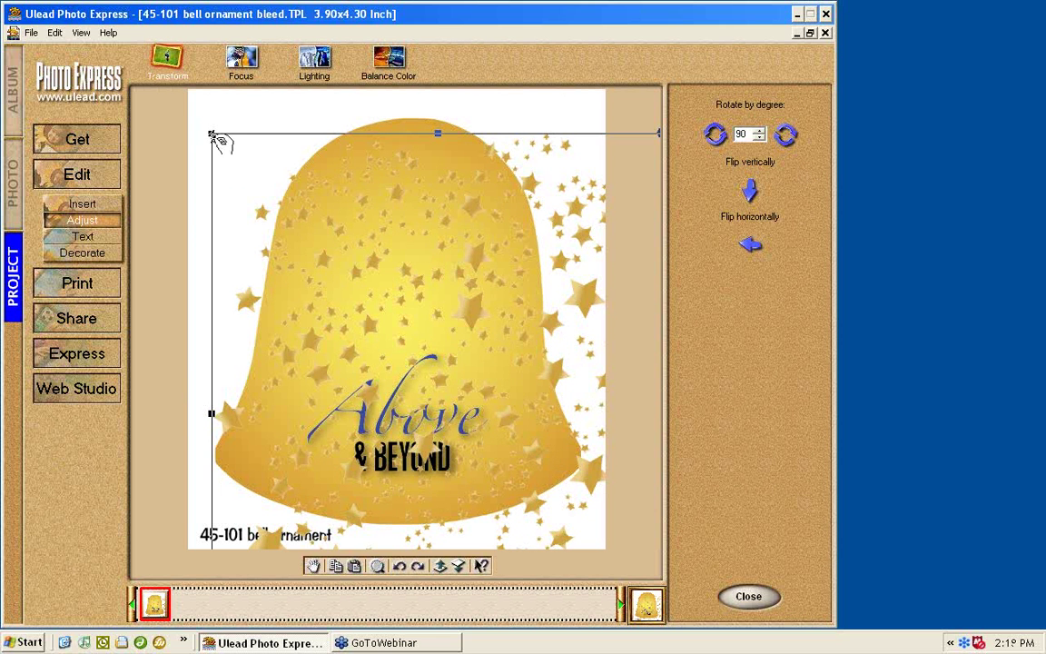
drag(218, 140, 165, 81)
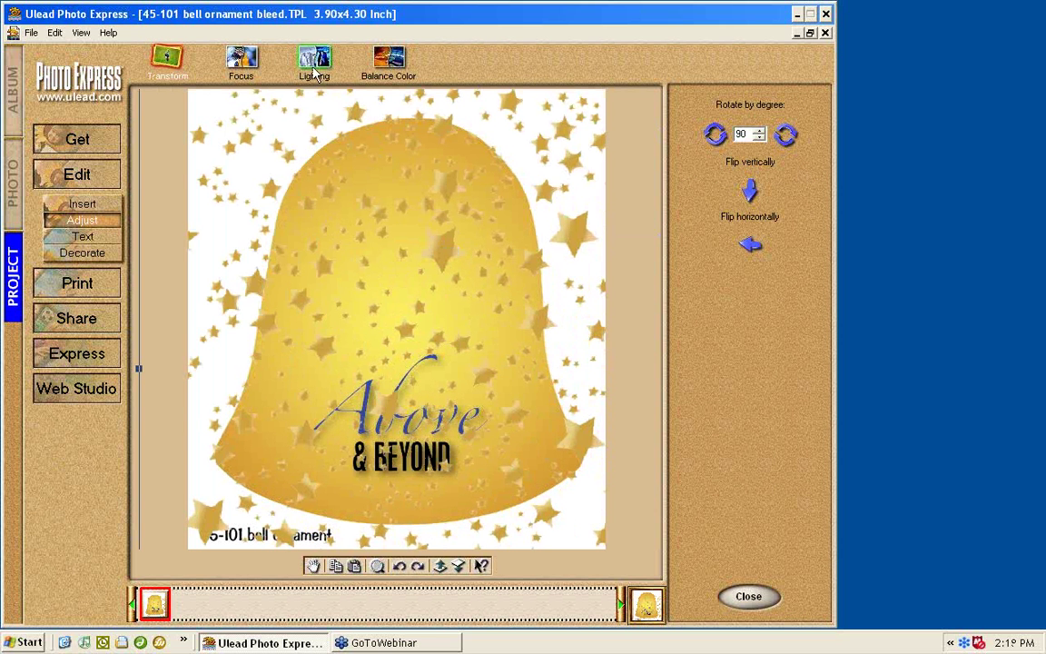
Try adding a black shadow to the gold stars clipart
click(102, 257)
click(461, 57)
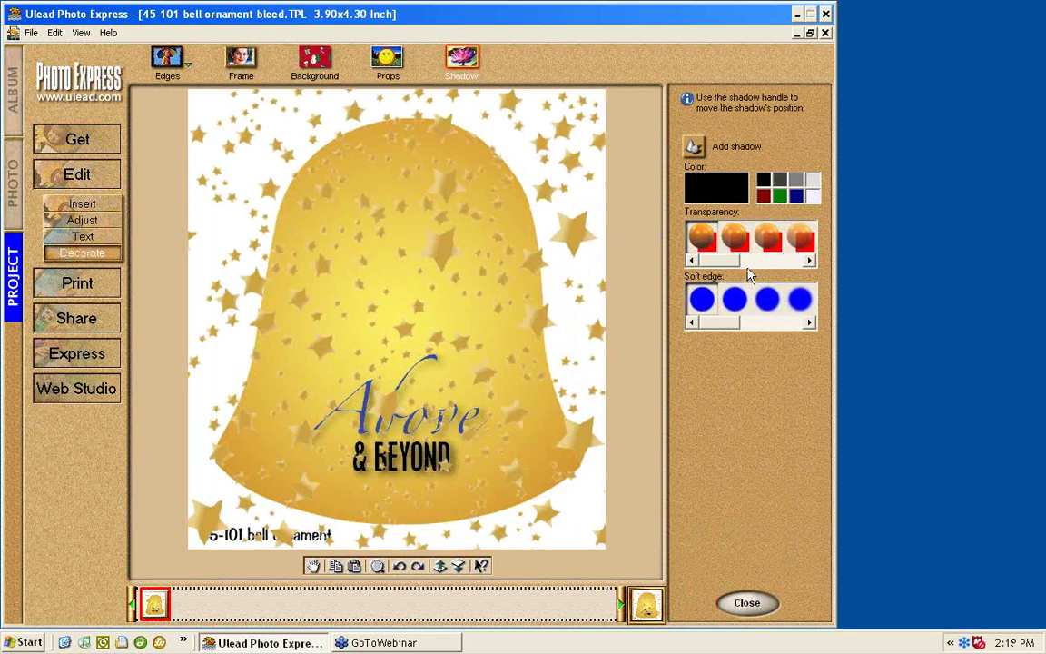
click(694, 149)
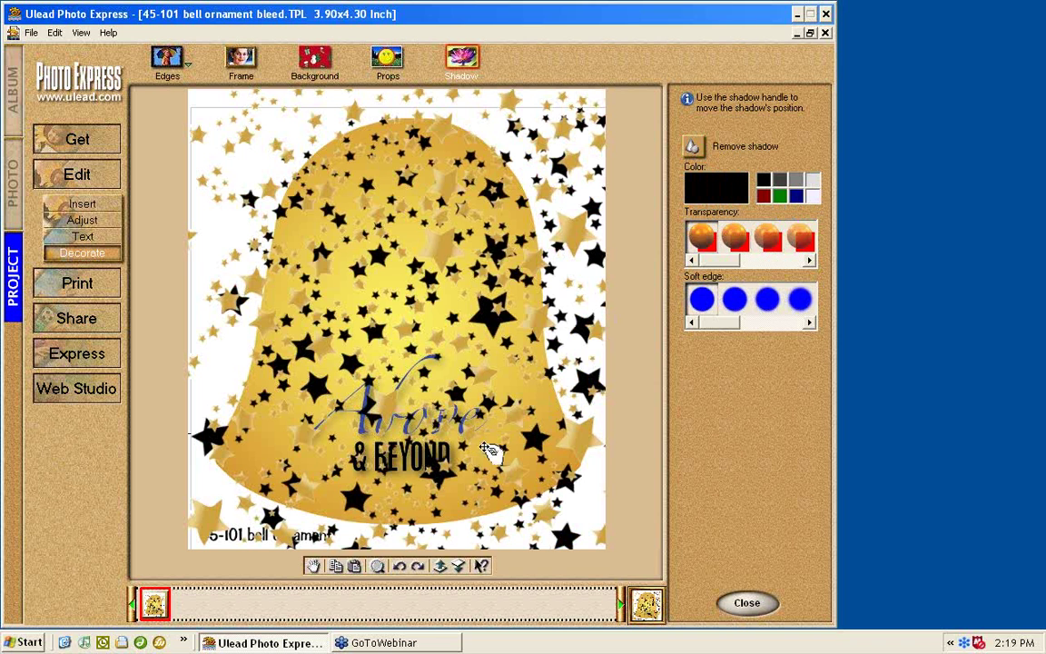
click(422, 348)
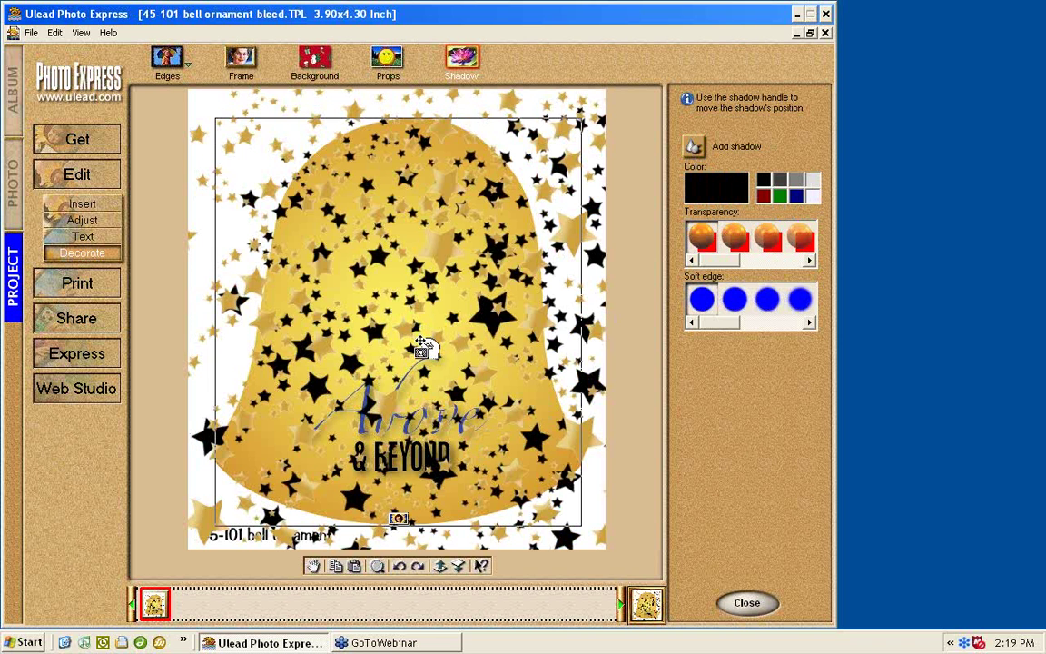
click(595, 385)
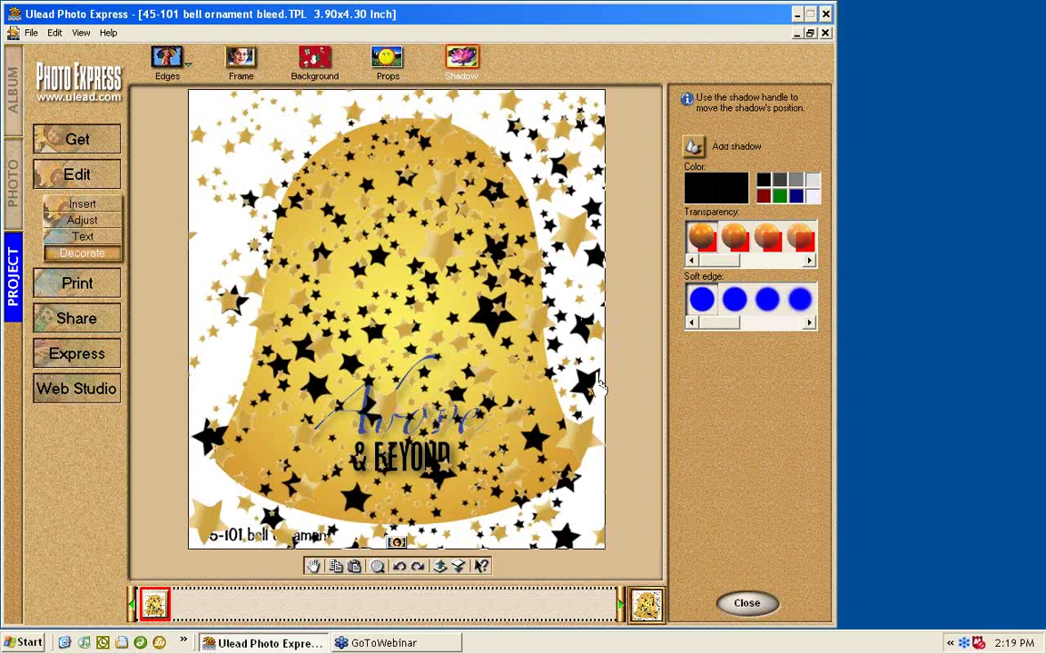
drag(595, 386, 598, 385)
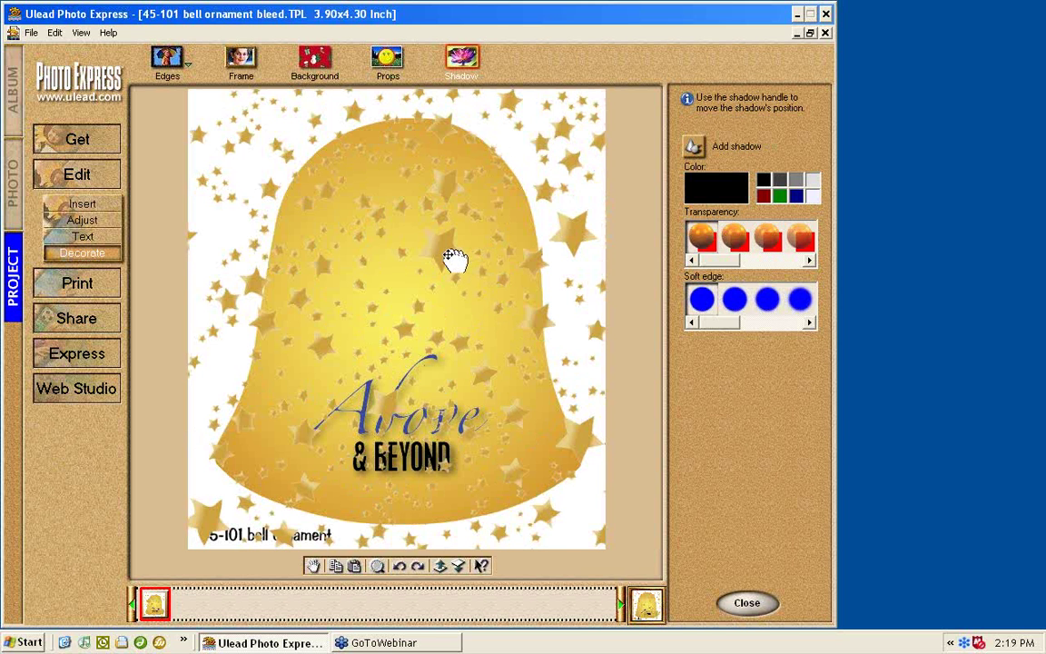
Shrink the gold stars to under two thirds of their size and move them over the bell
drag(454, 259, 548, 298)
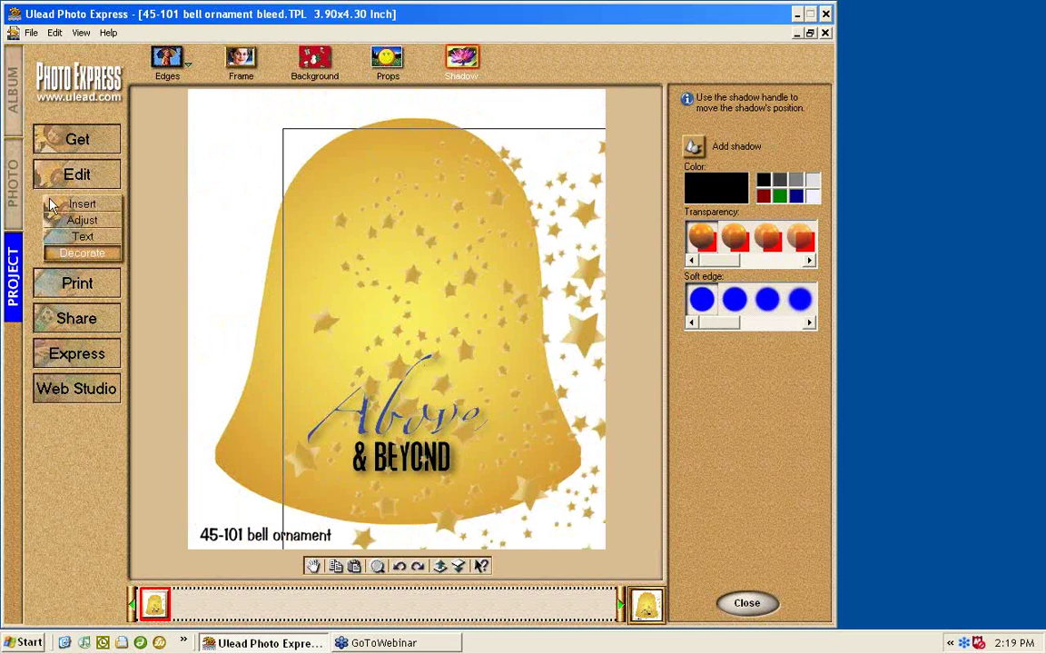
click(86, 219)
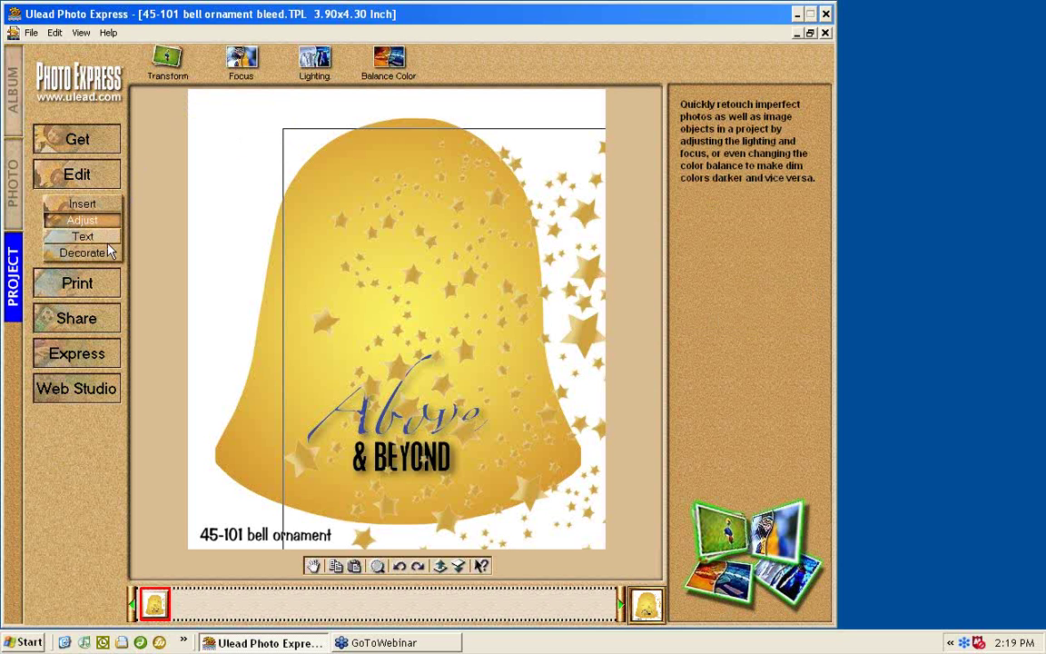
click(167, 69)
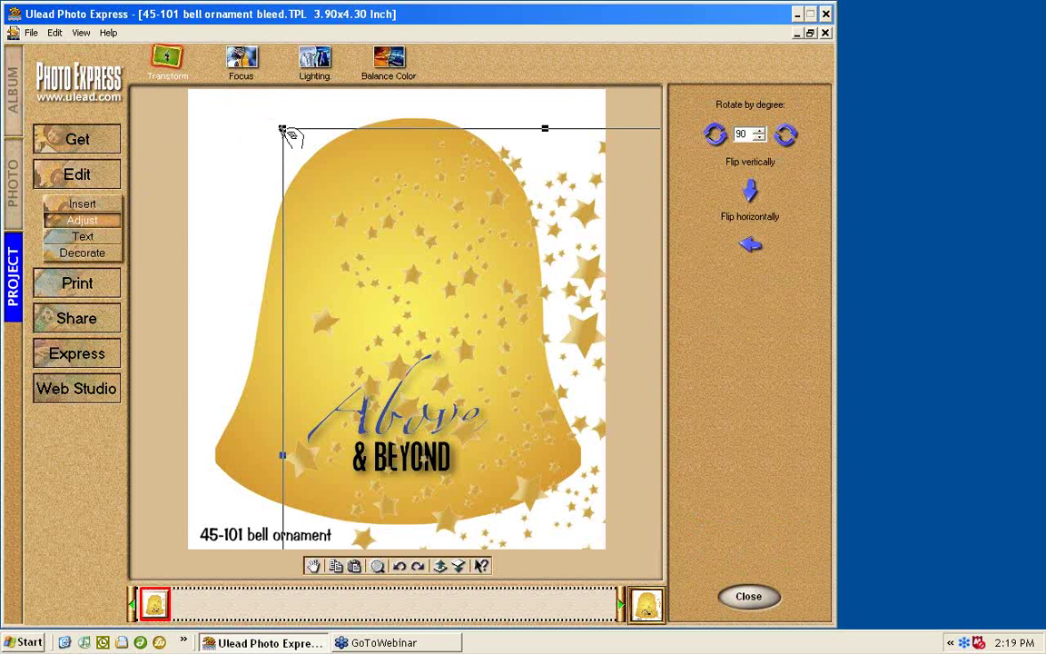
drag(282, 130, 476, 369)
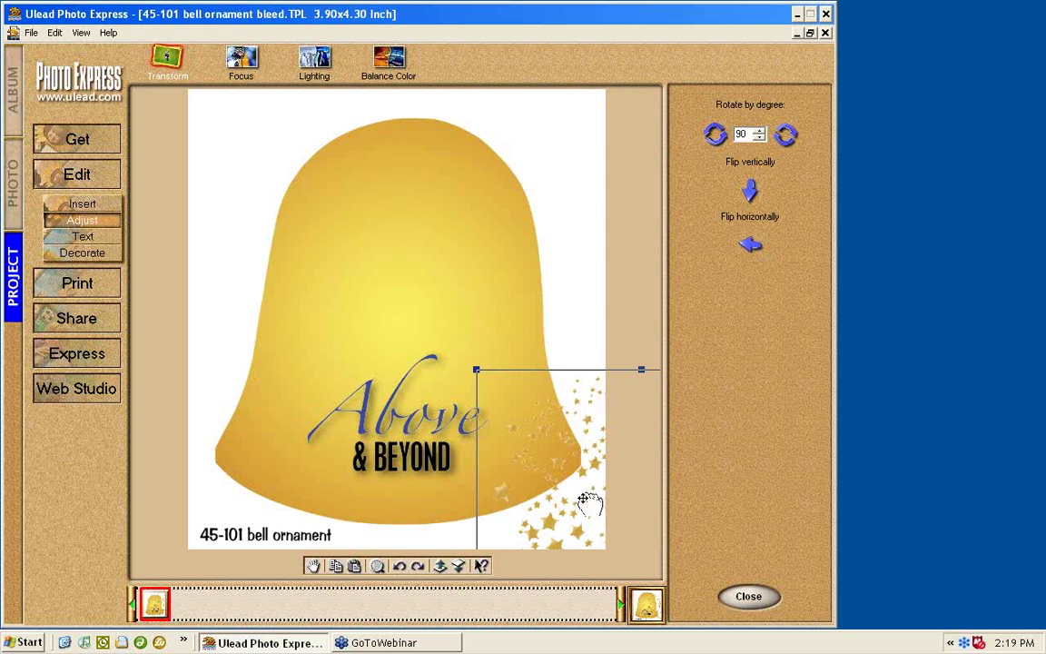
drag(588, 502, 375, 254)
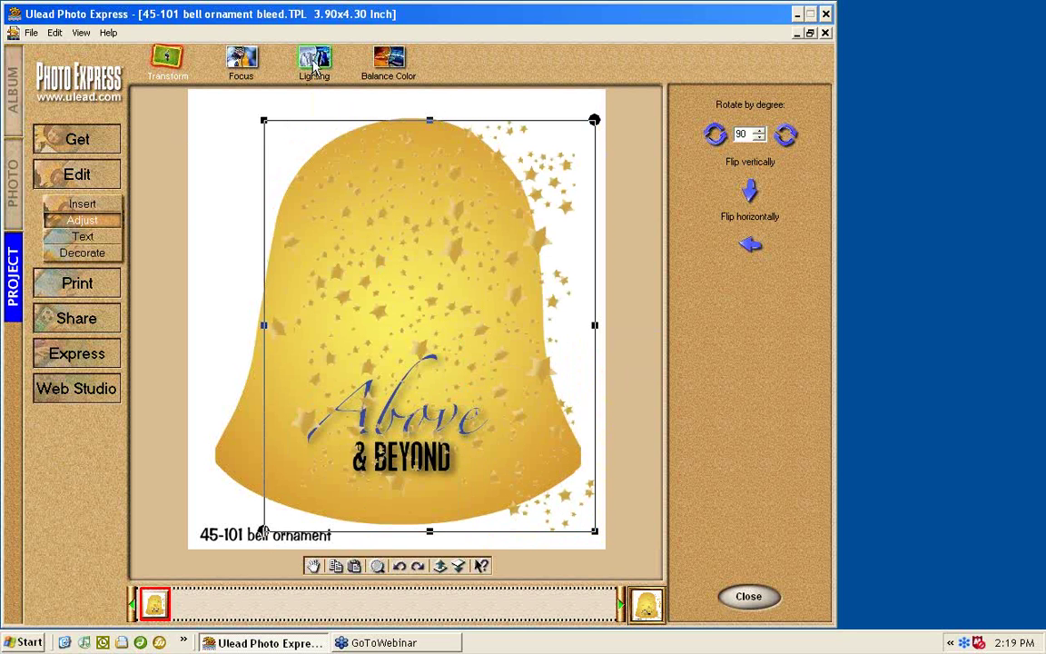
Add a black shadow to the gold stars with the highest transparency and softest edge, and move it close behind the stars
click(315, 68)
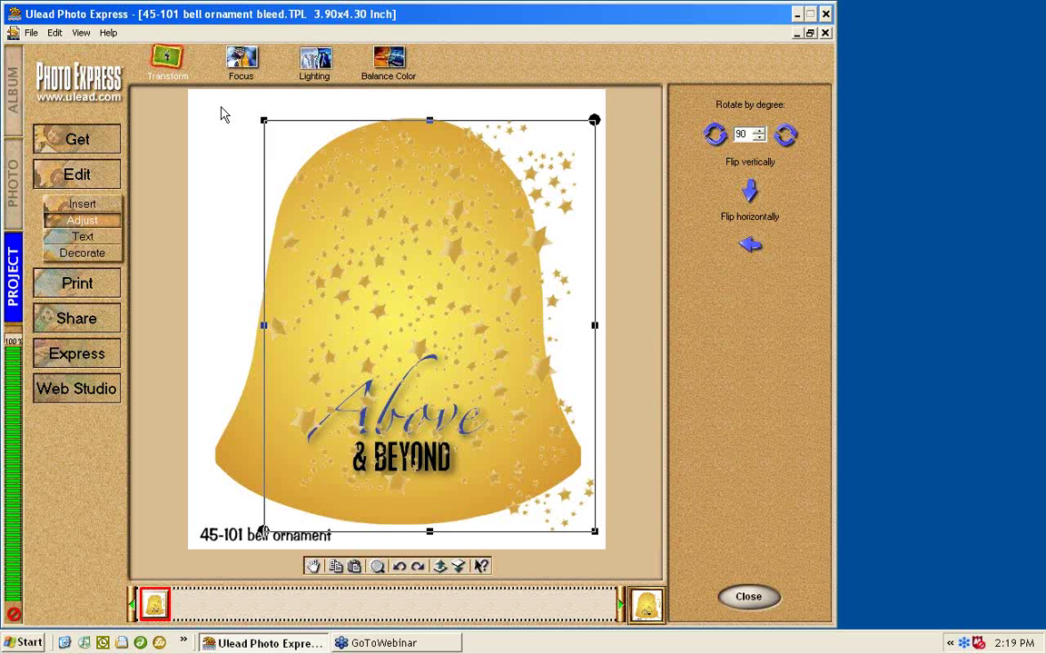
click(86, 252)
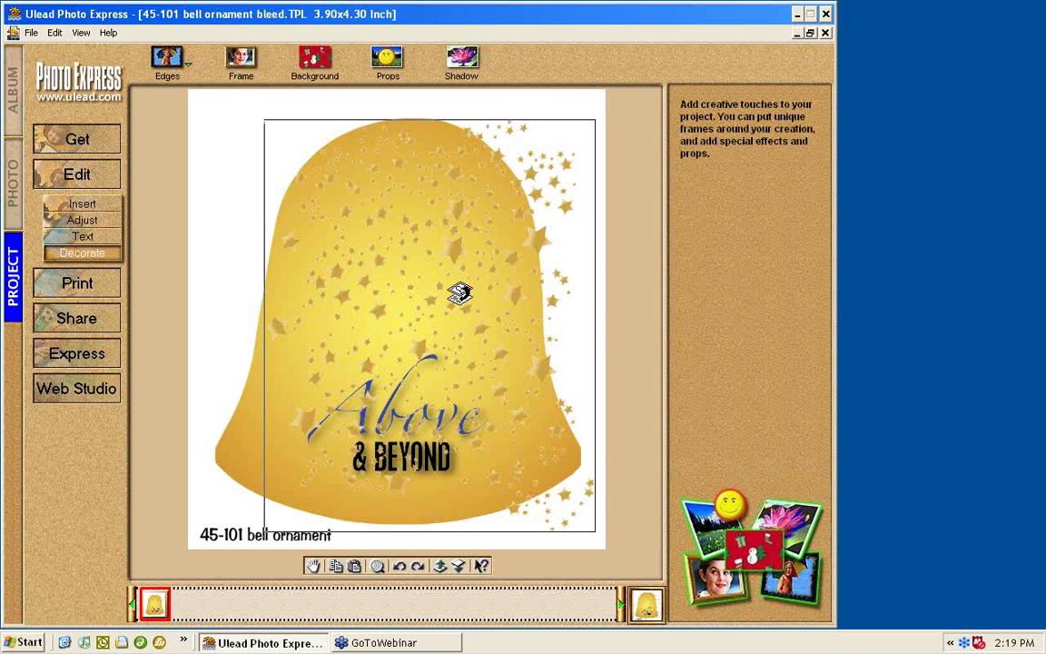
click(463, 65)
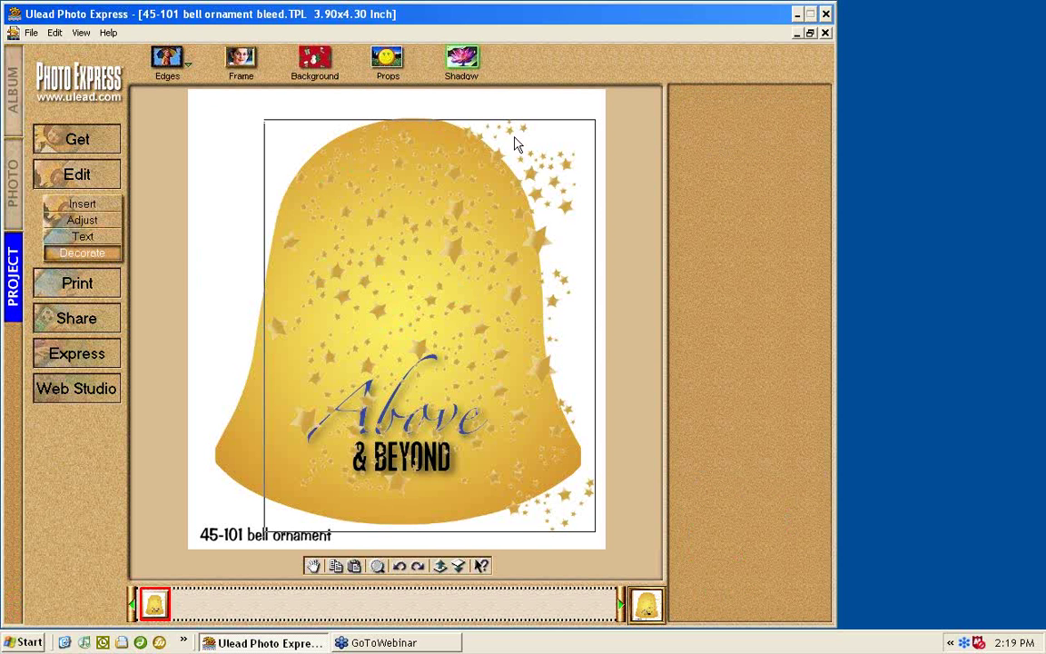
click(740, 232)
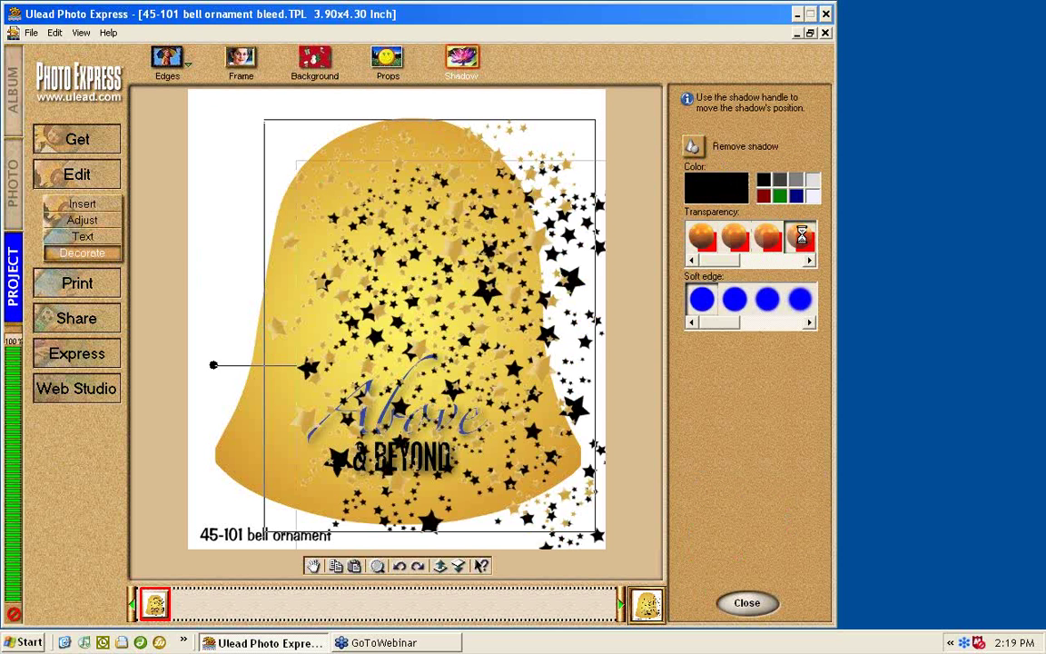
click(799, 238)
click(799, 301)
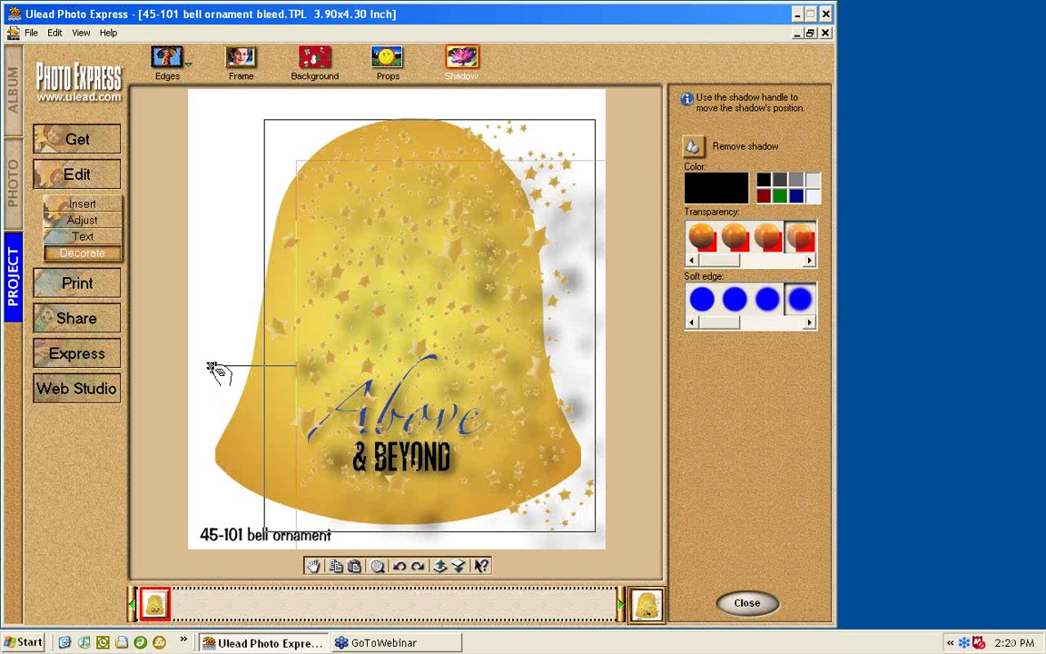
drag(212, 366, 192, 334)
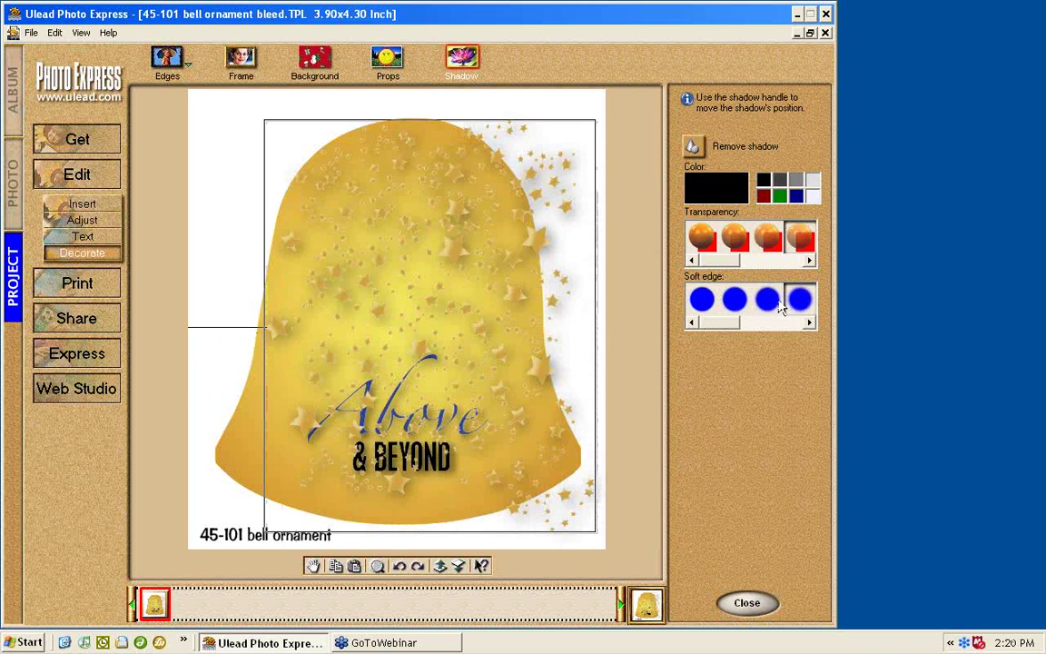
Change the stars' shadow to near-white with the lowest transparency and hardest edge, and deselect the stars
click(810, 194)
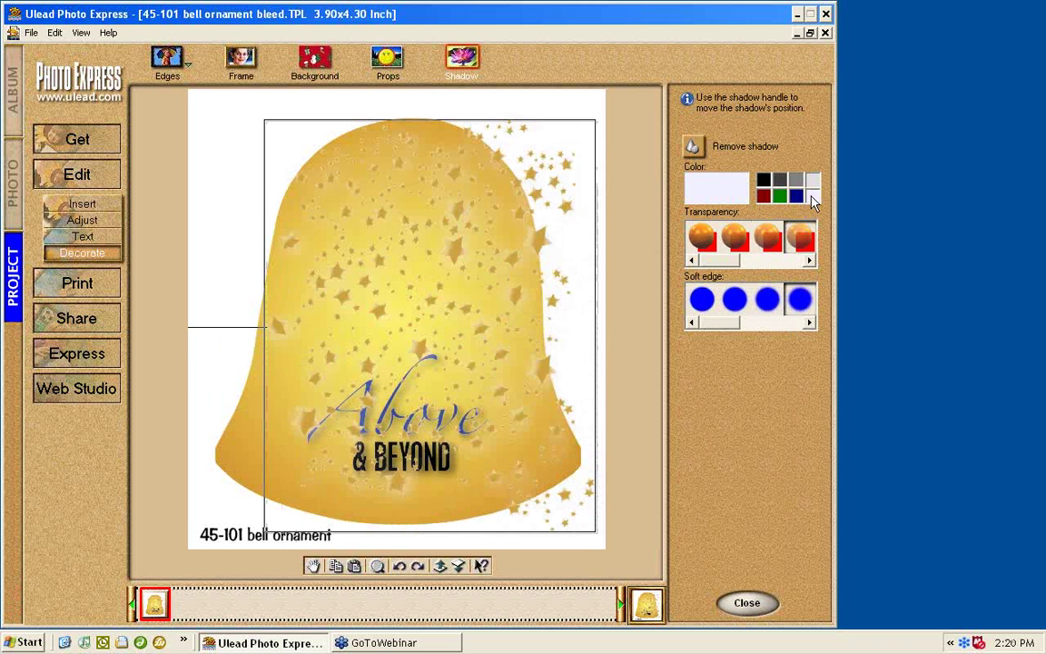
click(701, 234)
click(704, 299)
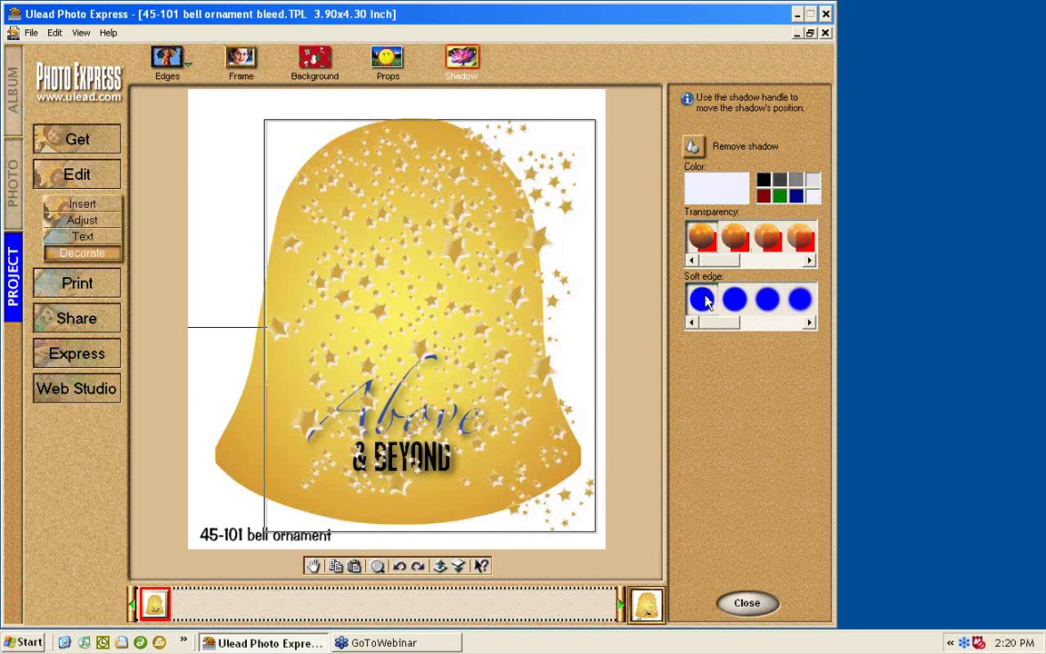
click(232, 232)
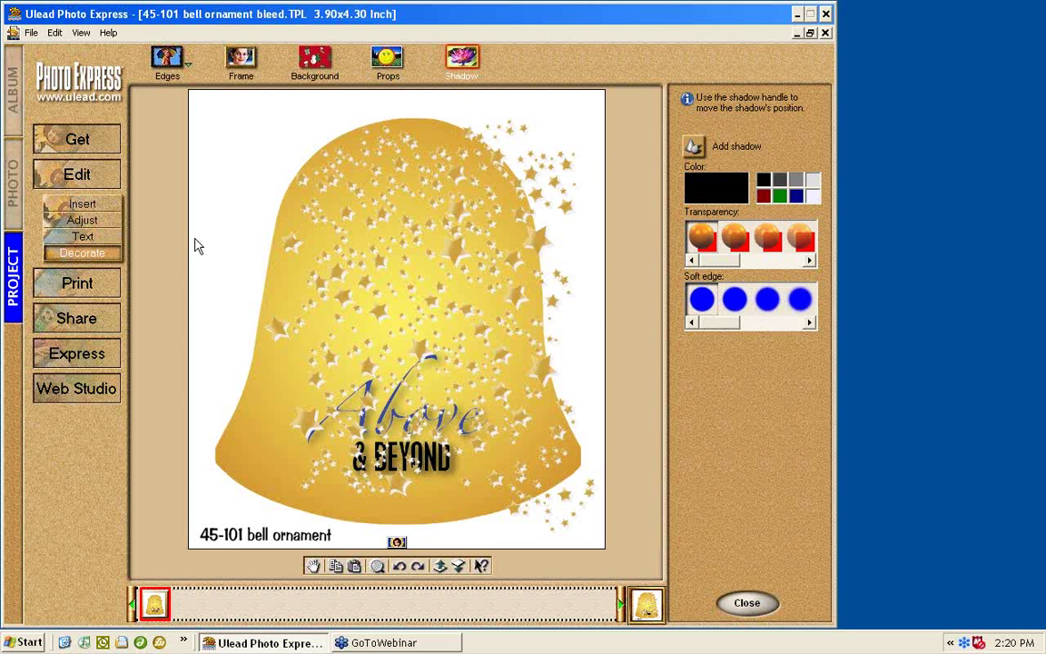
Add goldrectangle.tif to the bell ornament as a separate object
click(62, 181)
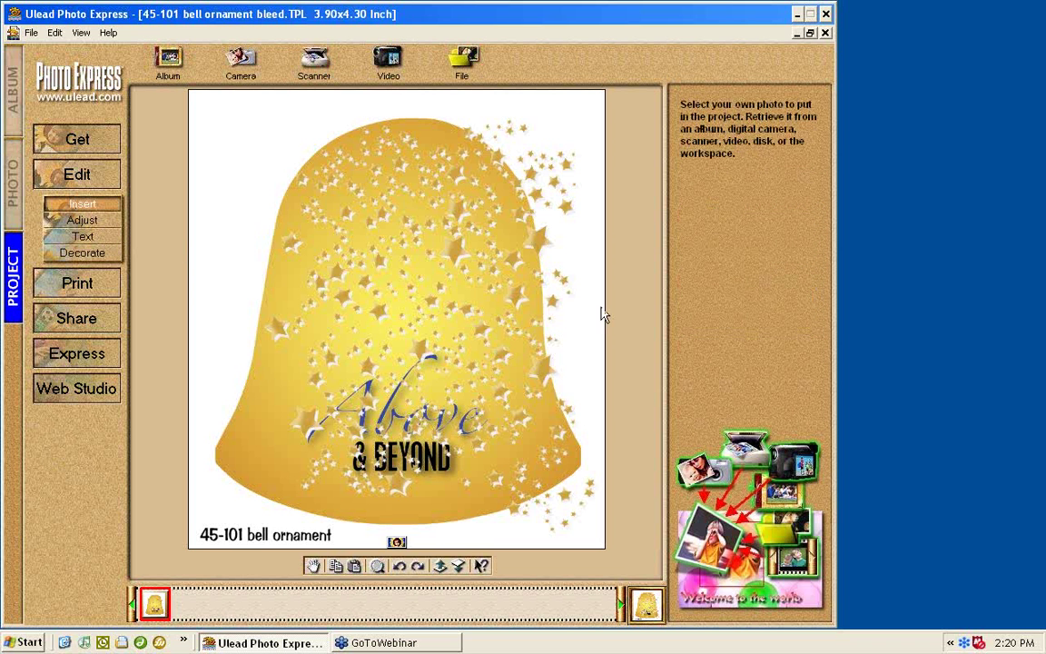
click(461, 60)
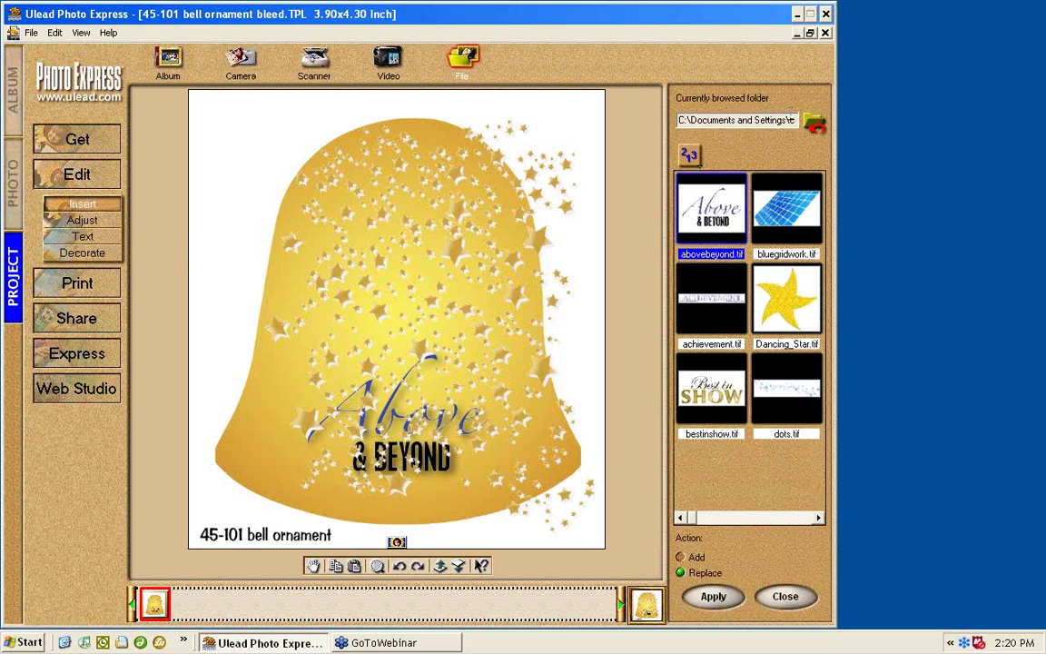
click(799, 519)
click(800, 518)
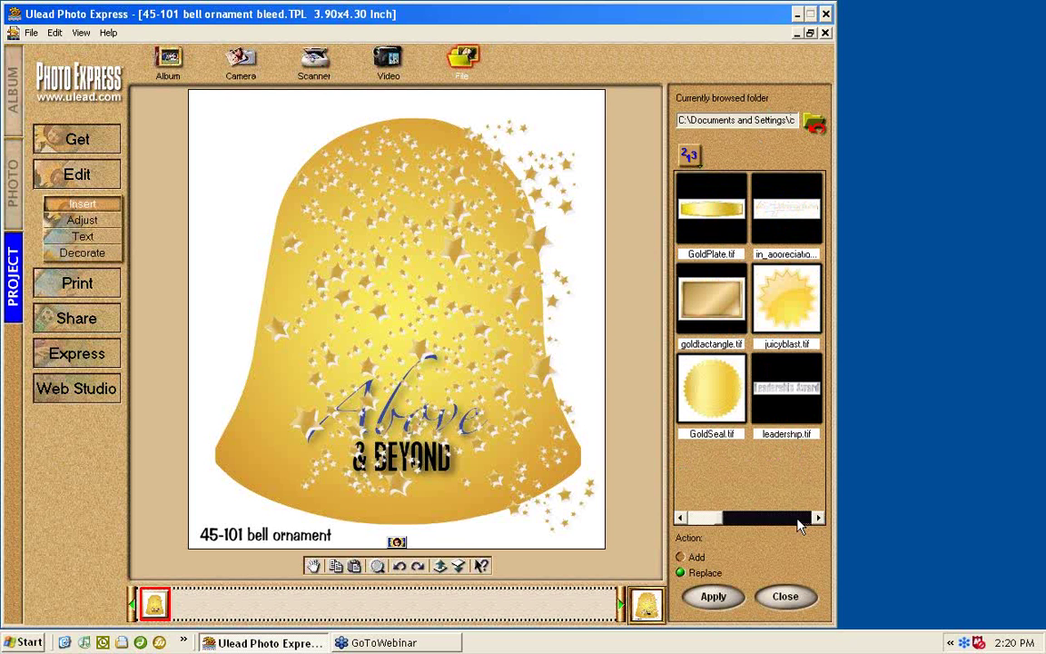
click(711, 300)
drag(711, 299, 490, 392)
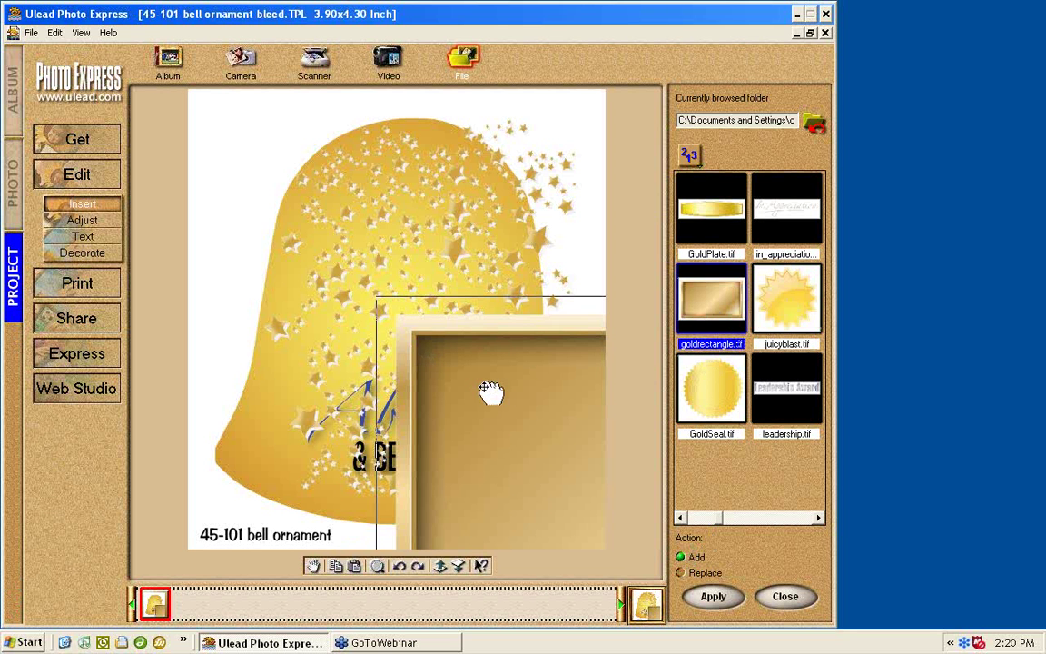
Shrink the gold rectangle proportionally to less than the bell's width and place it above the Above & Beyond title
click(102, 220)
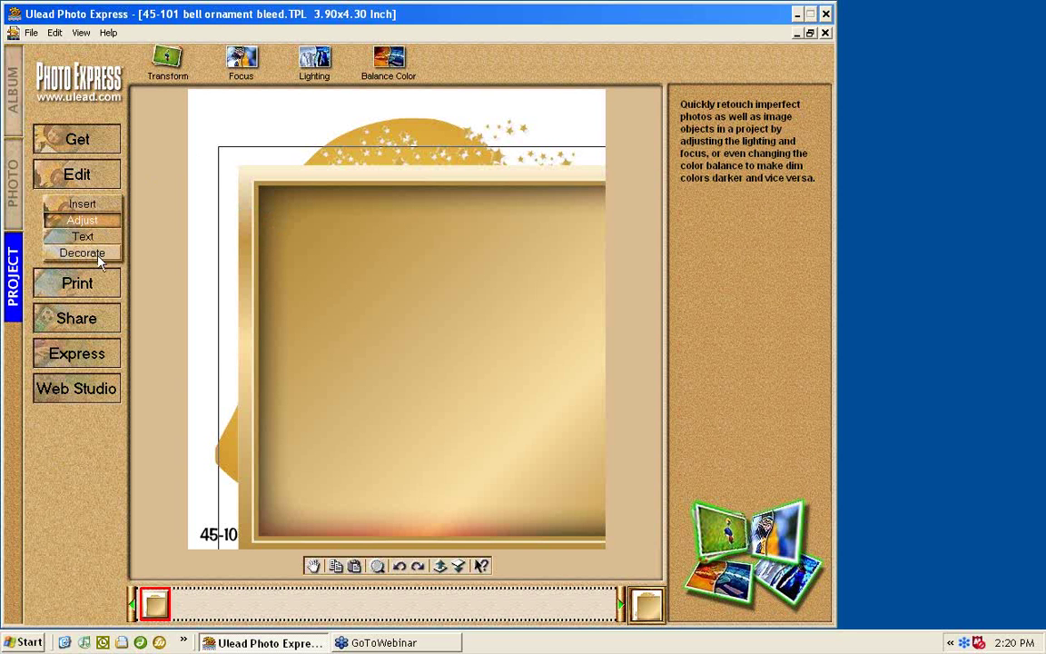
click(165, 60)
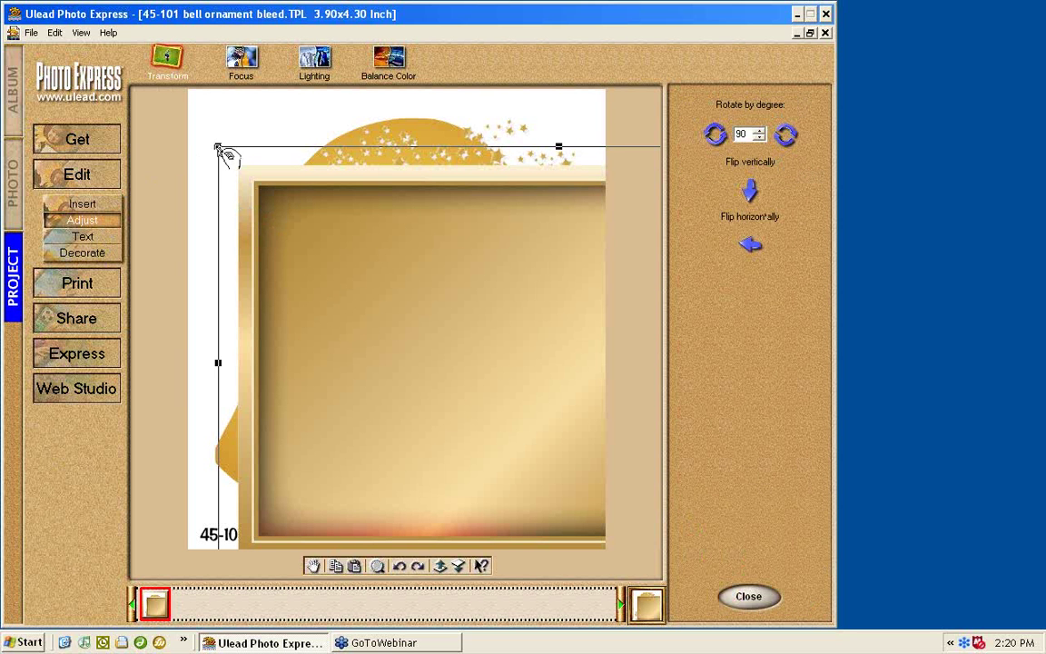
drag(220, 149, 520, 340)
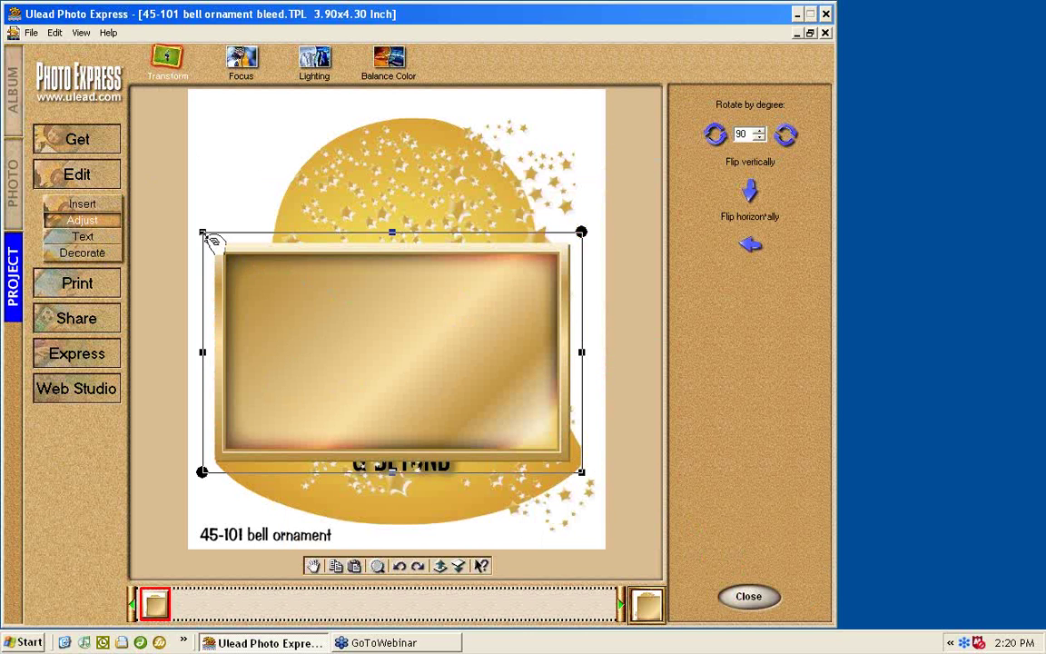
drag(203, 233, 329, 313)
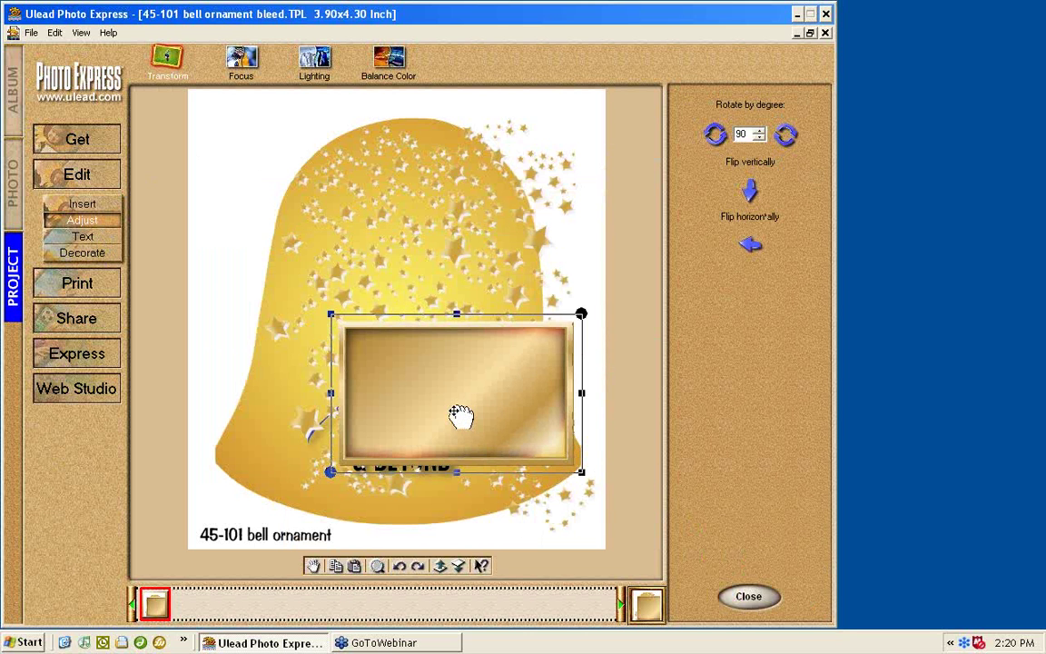
drag(460, 415, 425, 298)
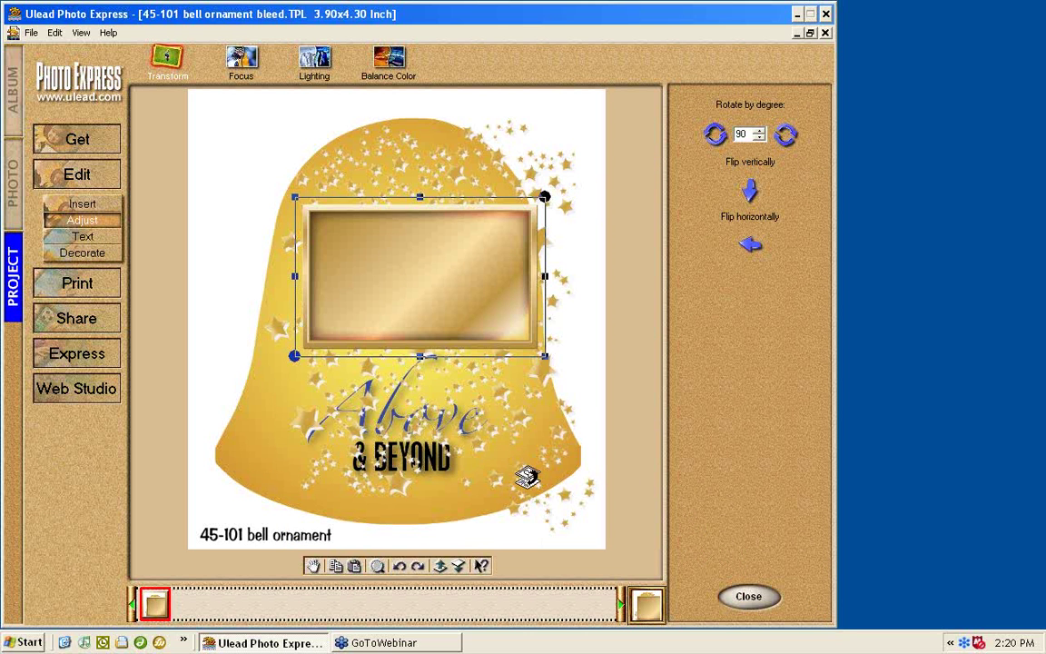
Examine the award clipart files, from the gold plates and seals through the medals, titles and ribbons
click(80, 206)
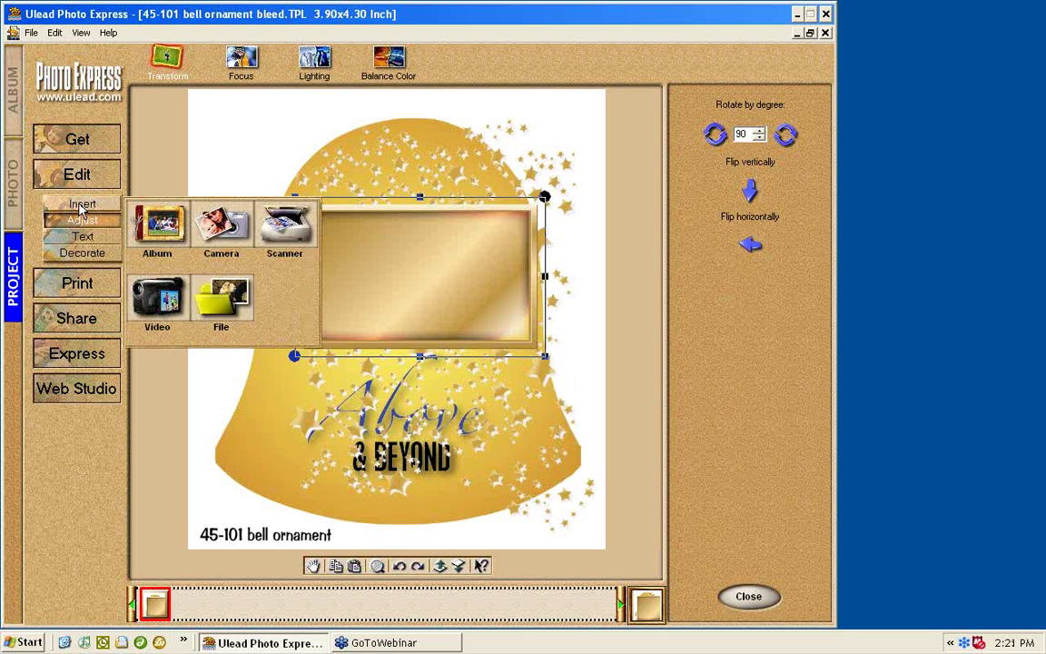
click(220, 299)
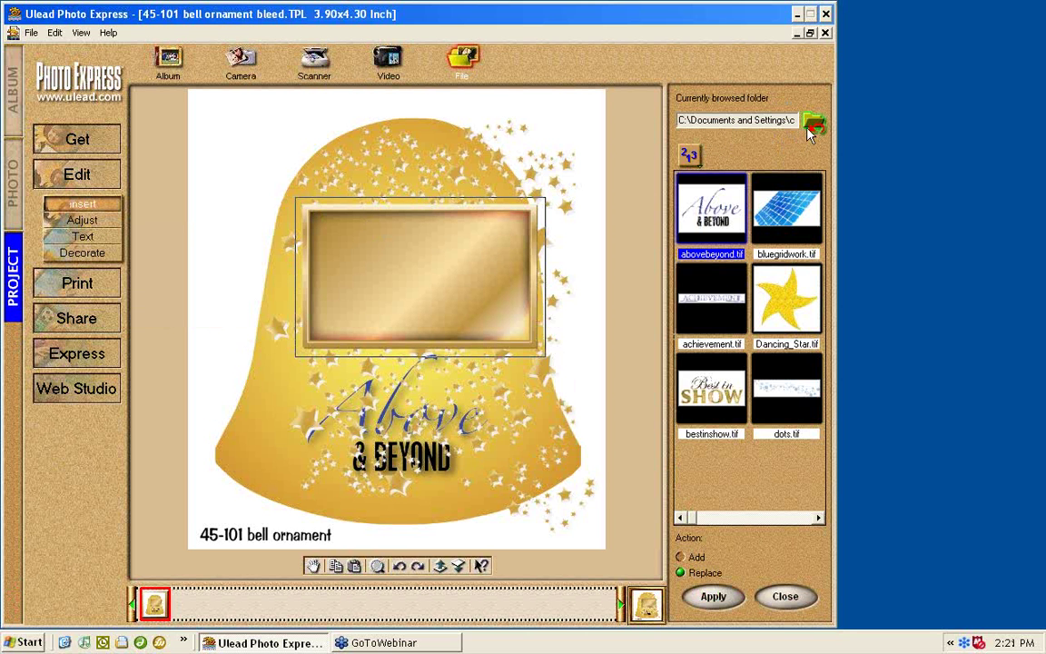
click(812, 128)
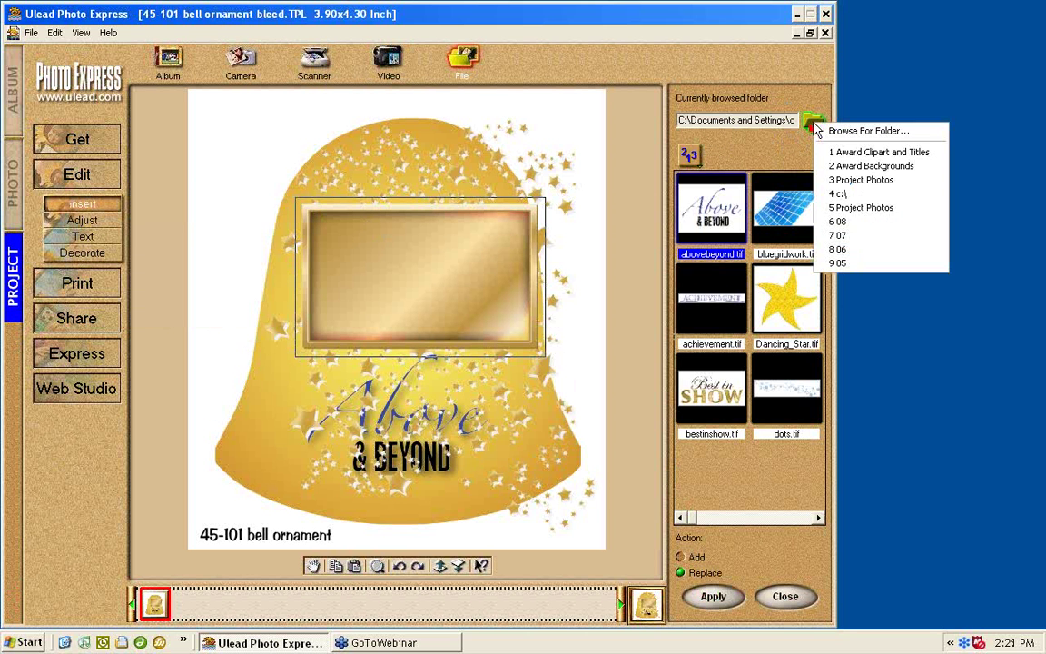
click(877, 166)
scroll(796, 523, right, 3)
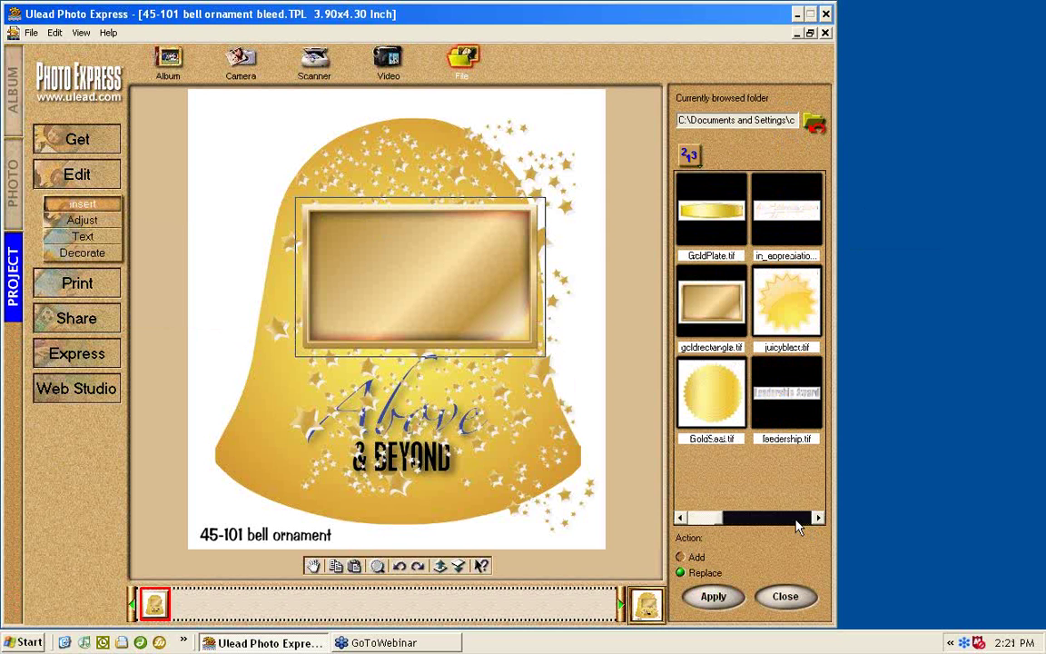
scroll(799, 523, right, 1)
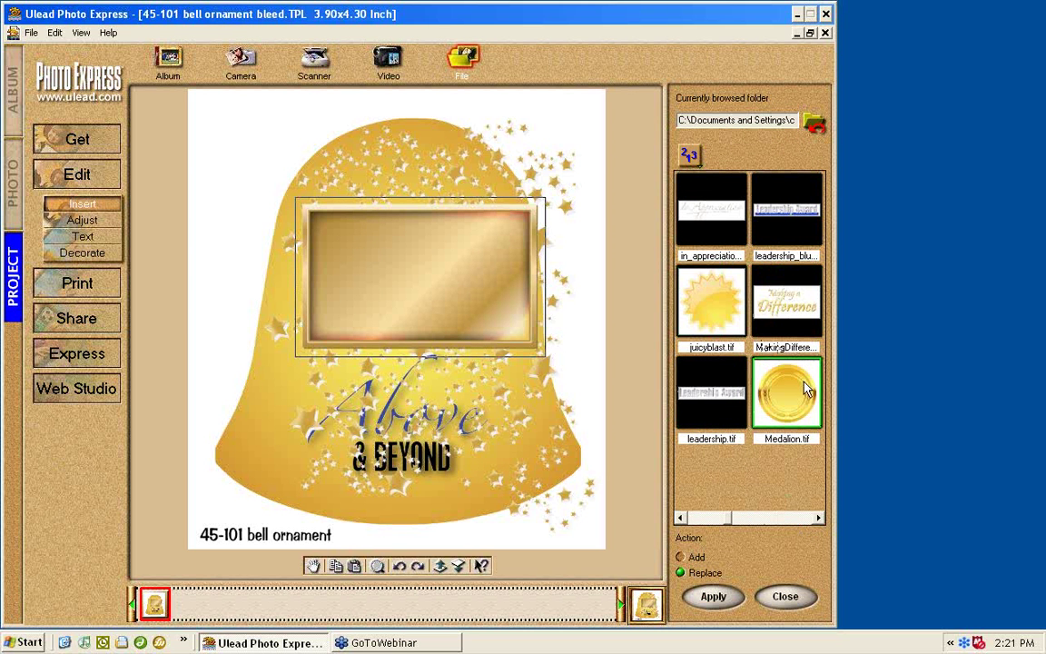
scroll(793, 519, right, 1)
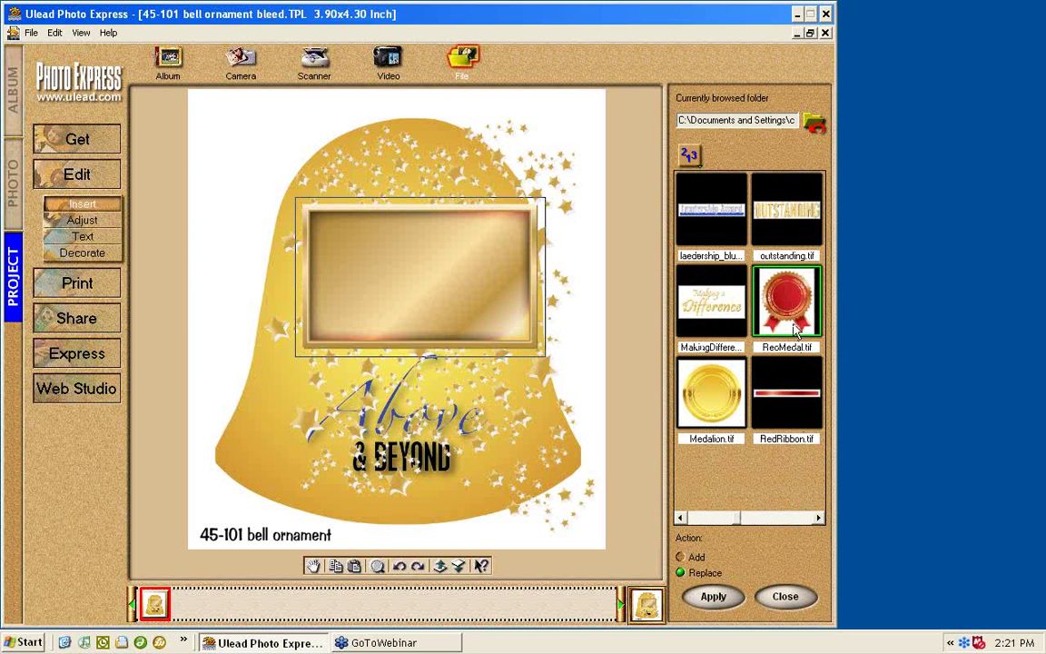
scroll(805, 518, right, 2)
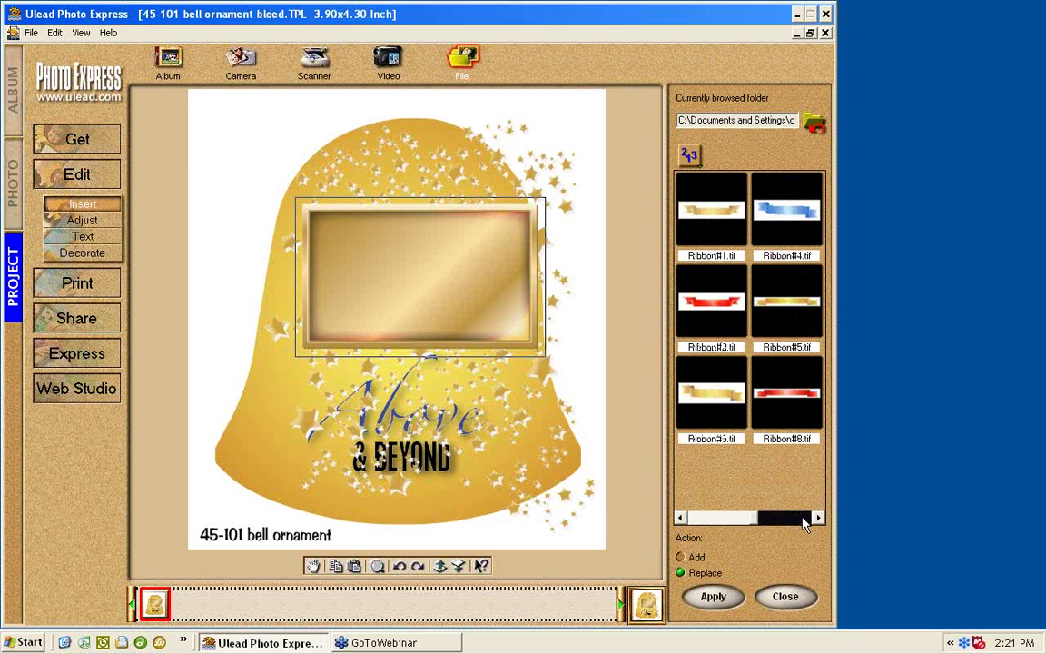
scroll(802, 520, right, 1)
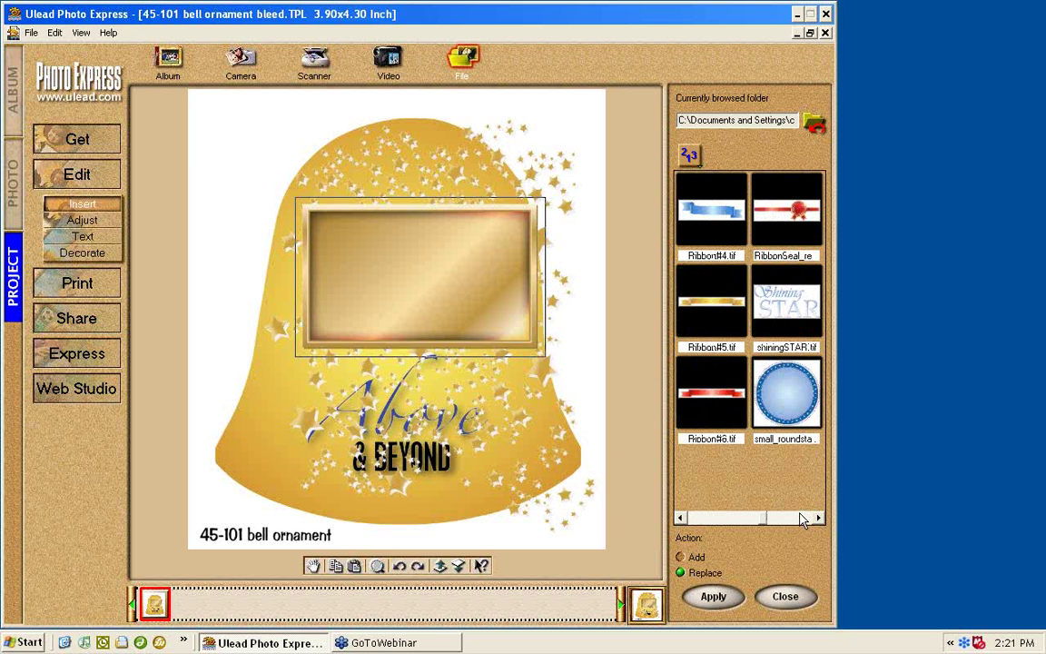
scroll(722, 522, left, 2)
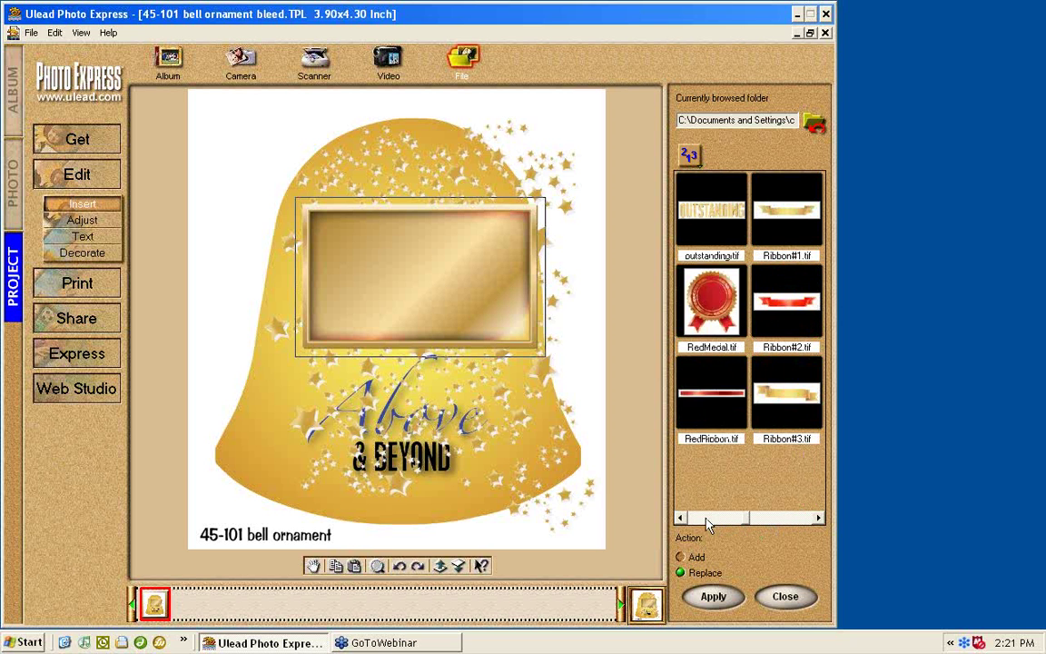
scroll(708, 520, left, 1)
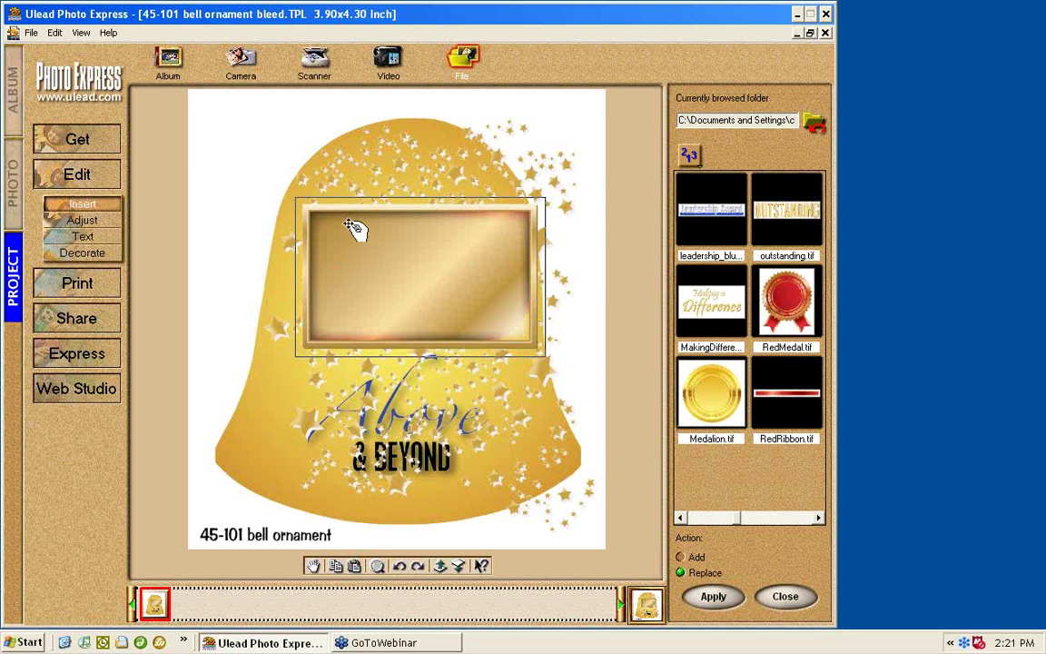
click(711, 392)
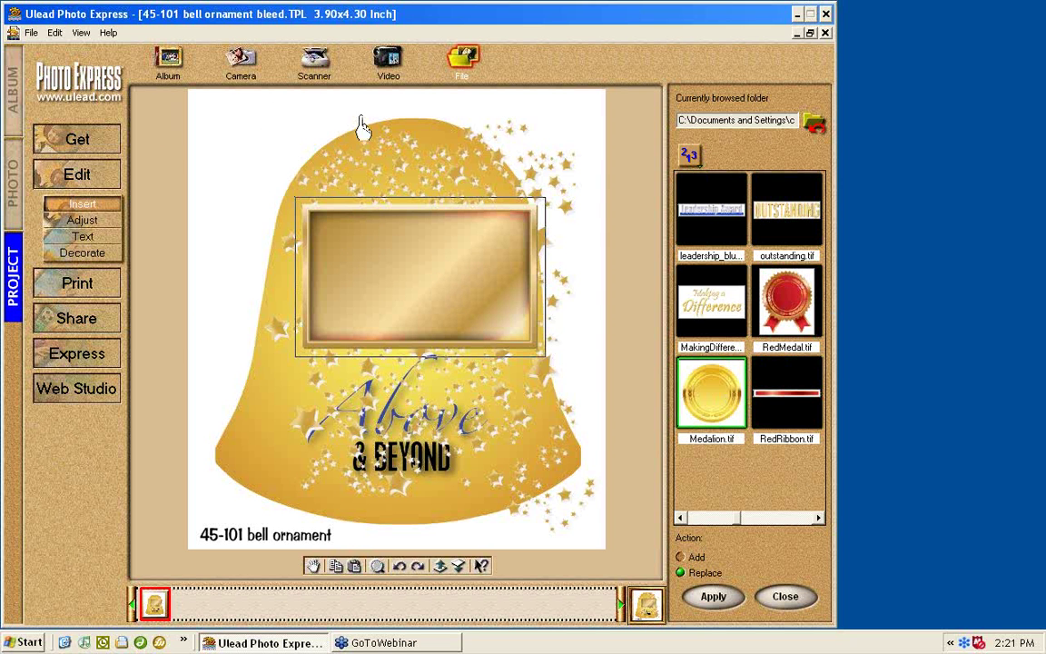
Close the bell ornament project
click(31, 32)
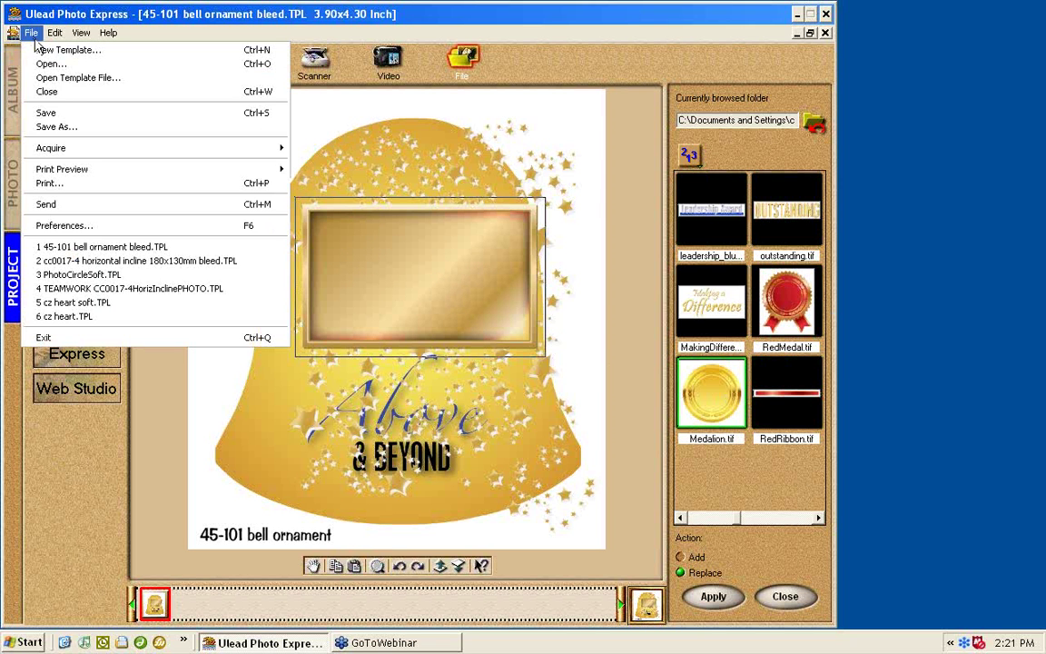
click(59, 92)
click(417, 344)
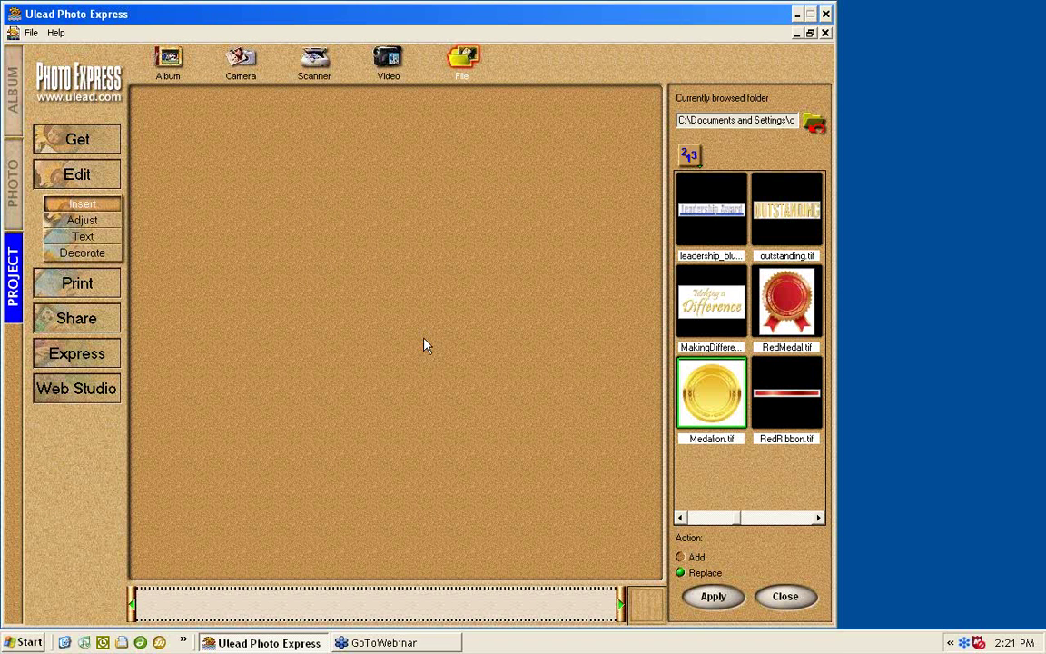
Find and open the cc0012-5 sunflower 150x150mm bleed template from the product template files
click(13, 186)
click(13, 272)
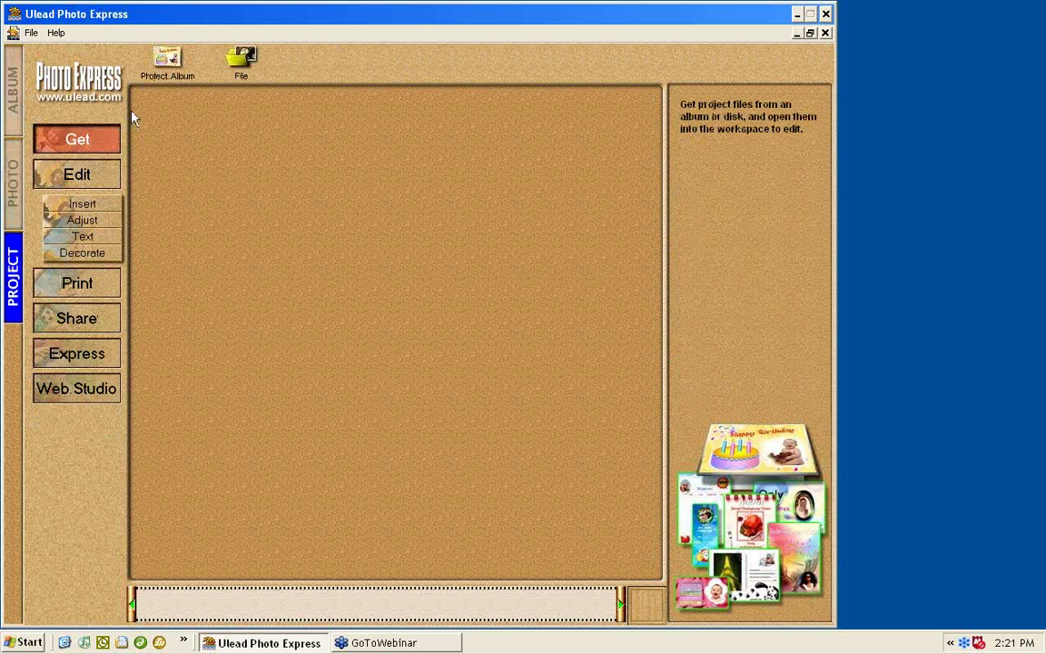
click(244, 62)
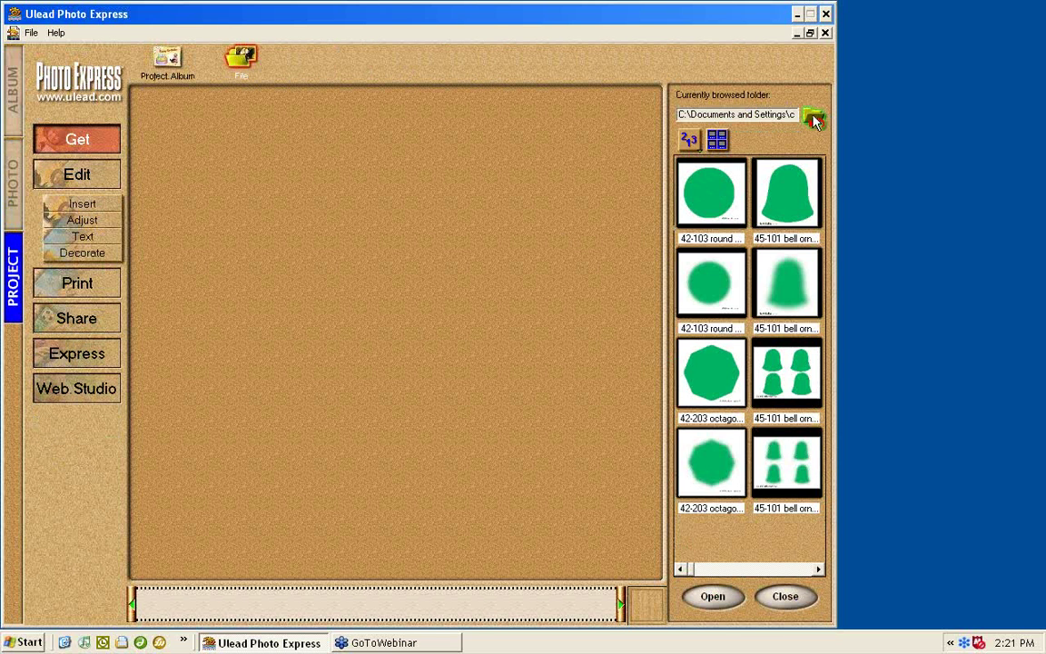
click(799, 569)
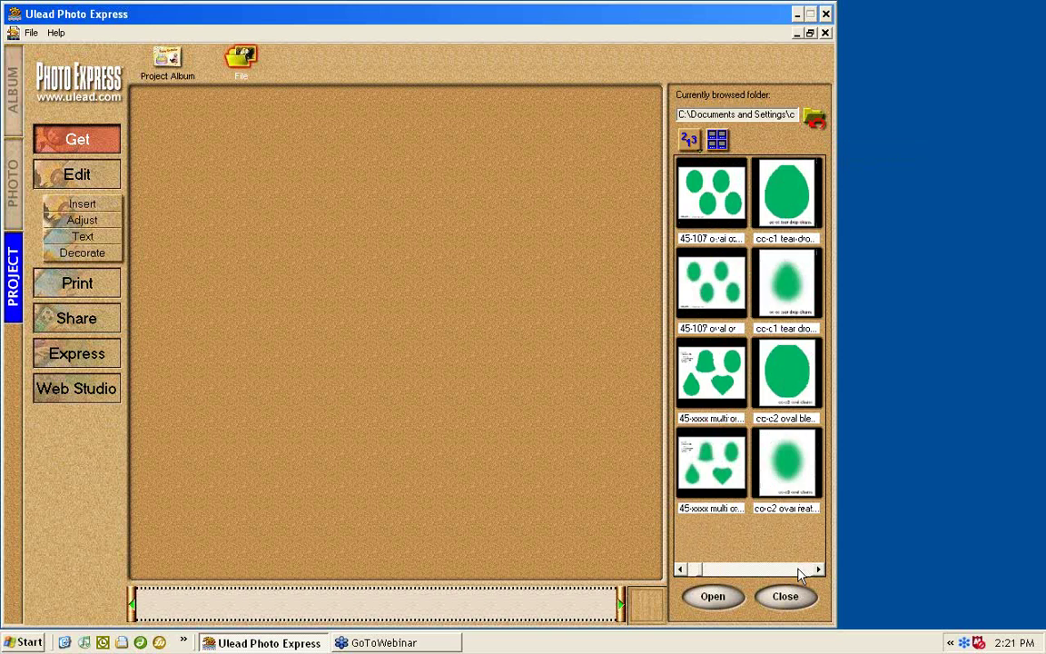
click(799, 569)
click(799, 569)
click(799, 570)
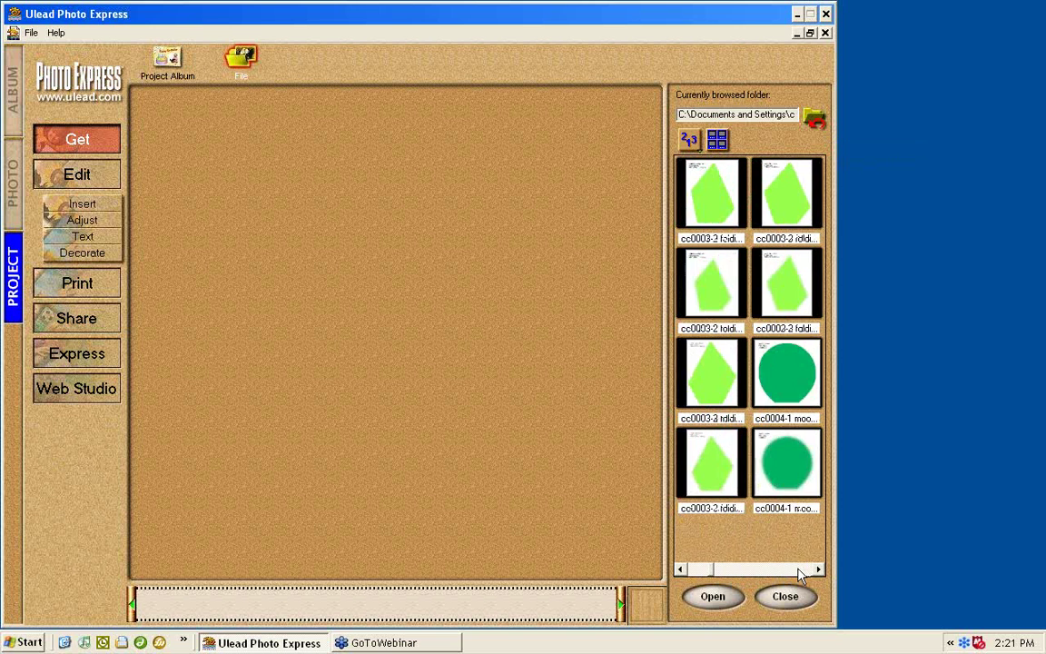
click(799, 569)
click(799, 569)
click(799, 569)
click(799, 569)
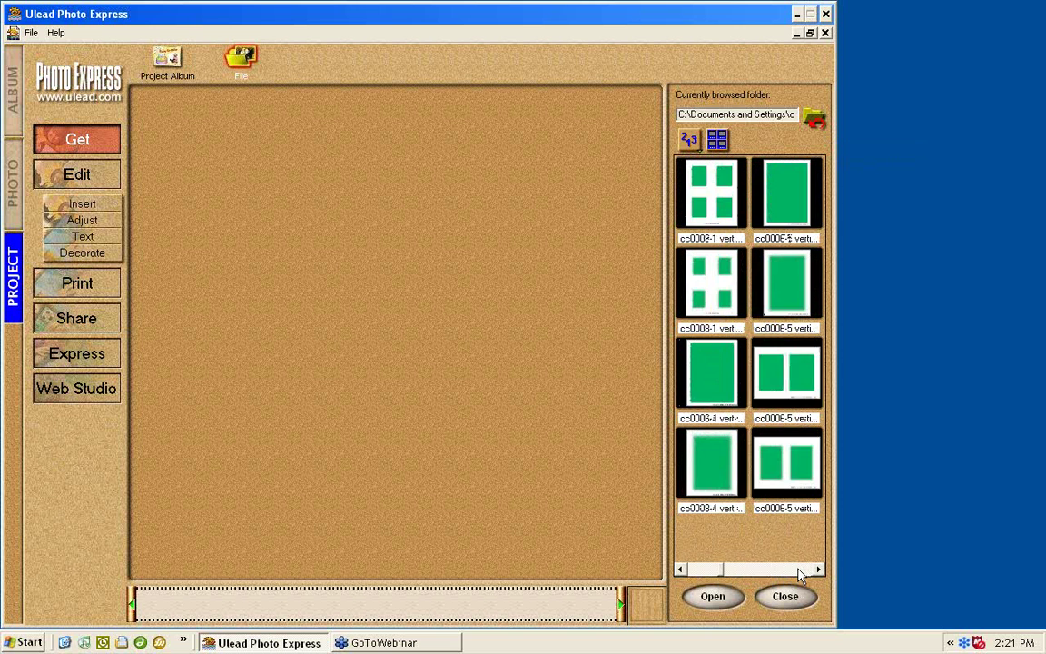
click(798, 569)
click(798, 569)
click(799, 569)
click(799, 569)
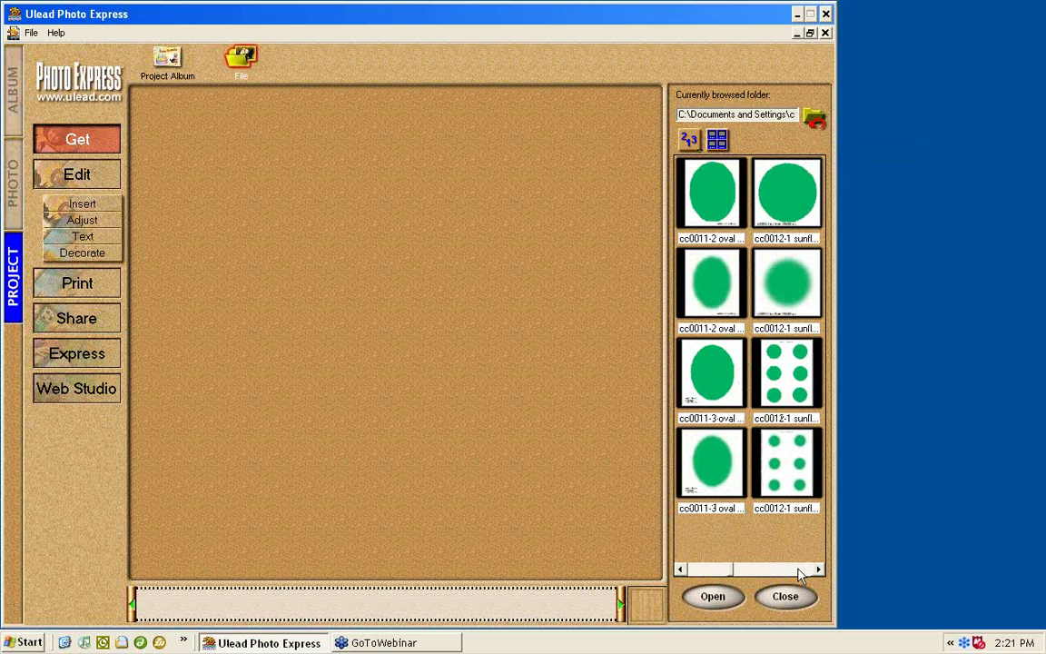
click(799, 569)
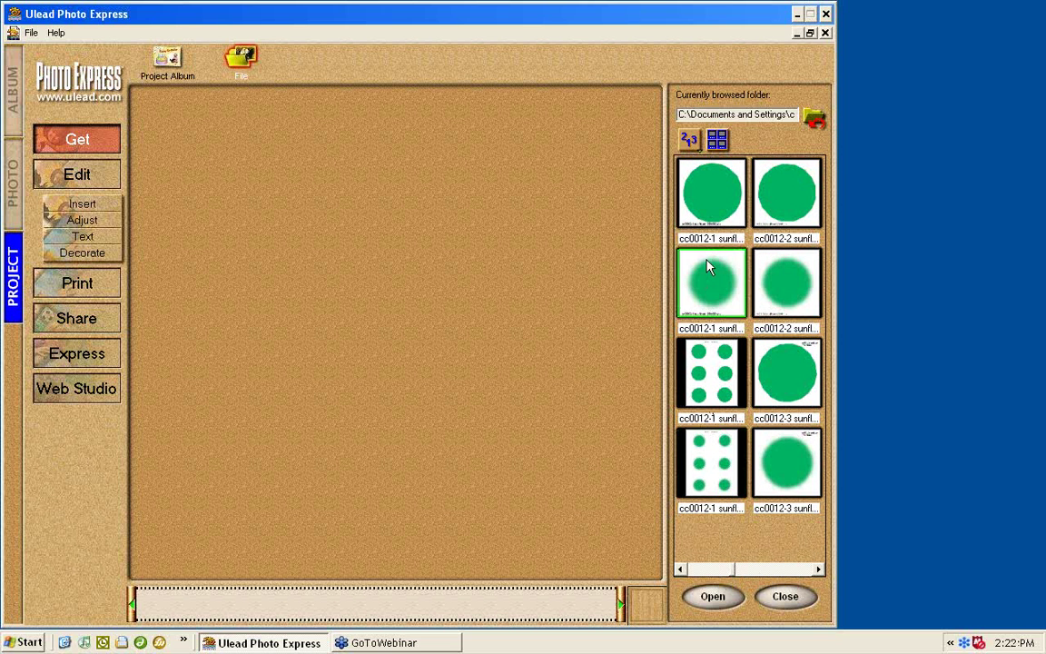
click(799, 569)
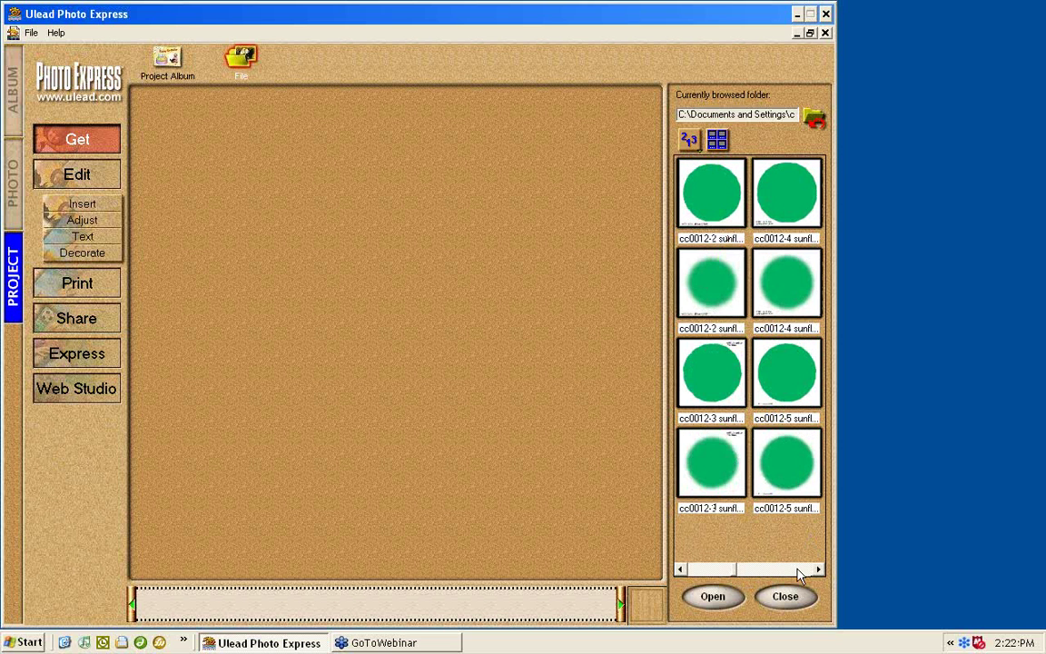
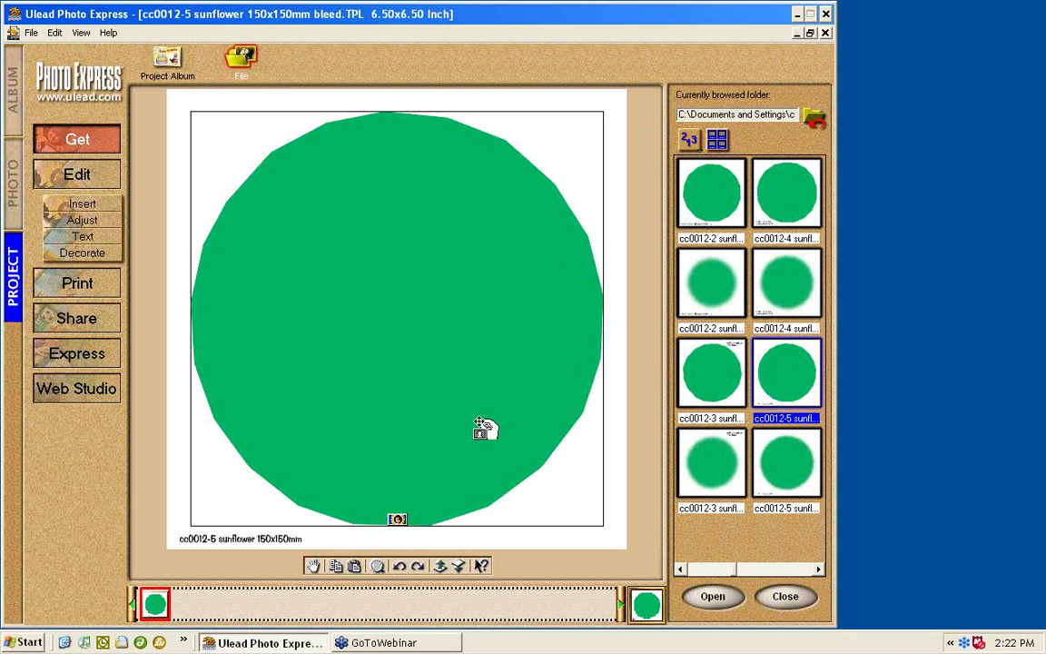
Replace the green circle's placeholder image with the full pastel swirl background from the Award Backgrounds folder and deselect it
click(396, 520)
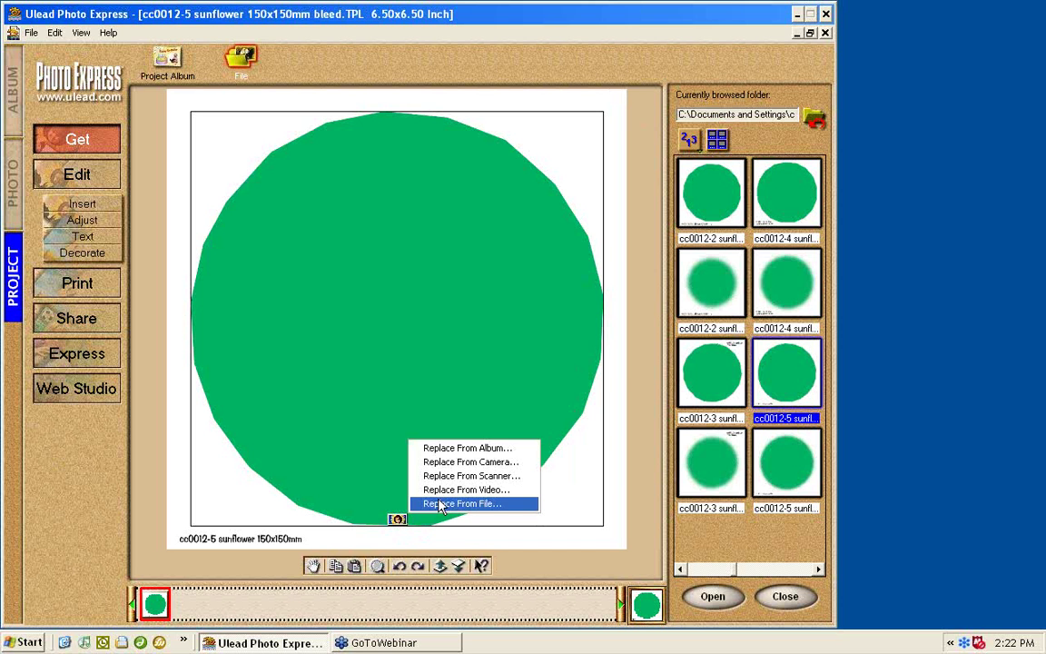
click(440, 504)
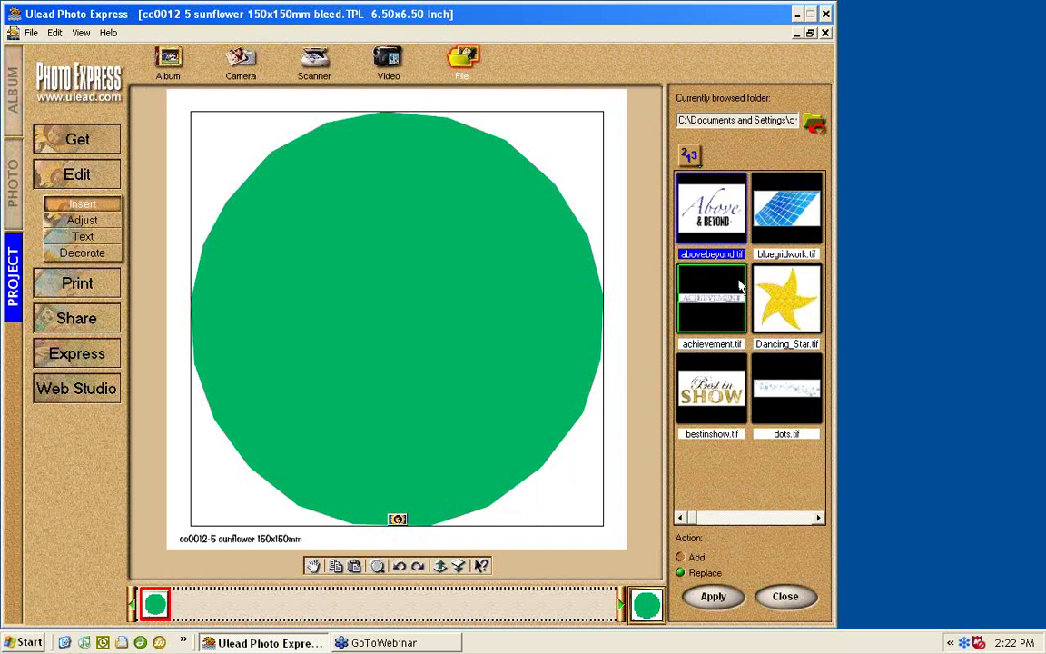
click(816, 125)
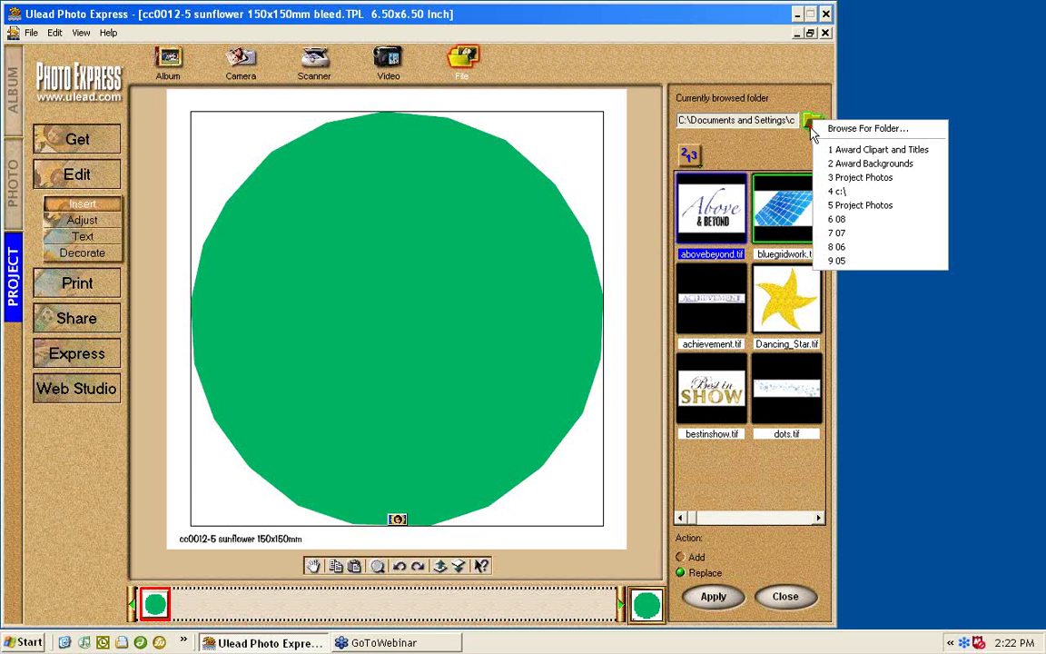
click(873, 163)
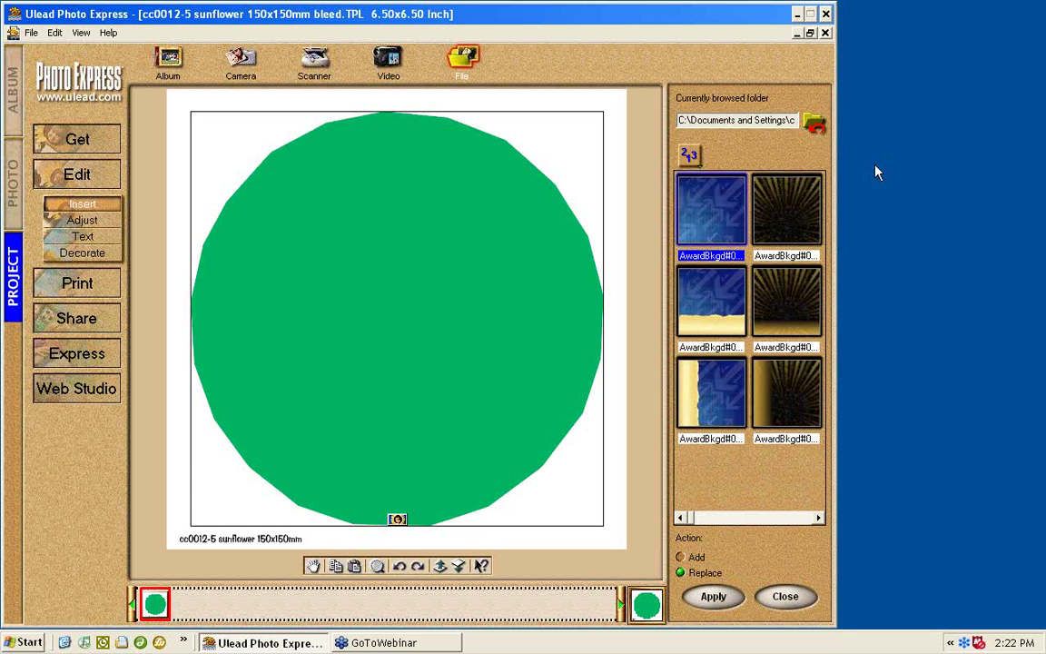
click(787, 525)
click(789, 524)
click(791, 523)
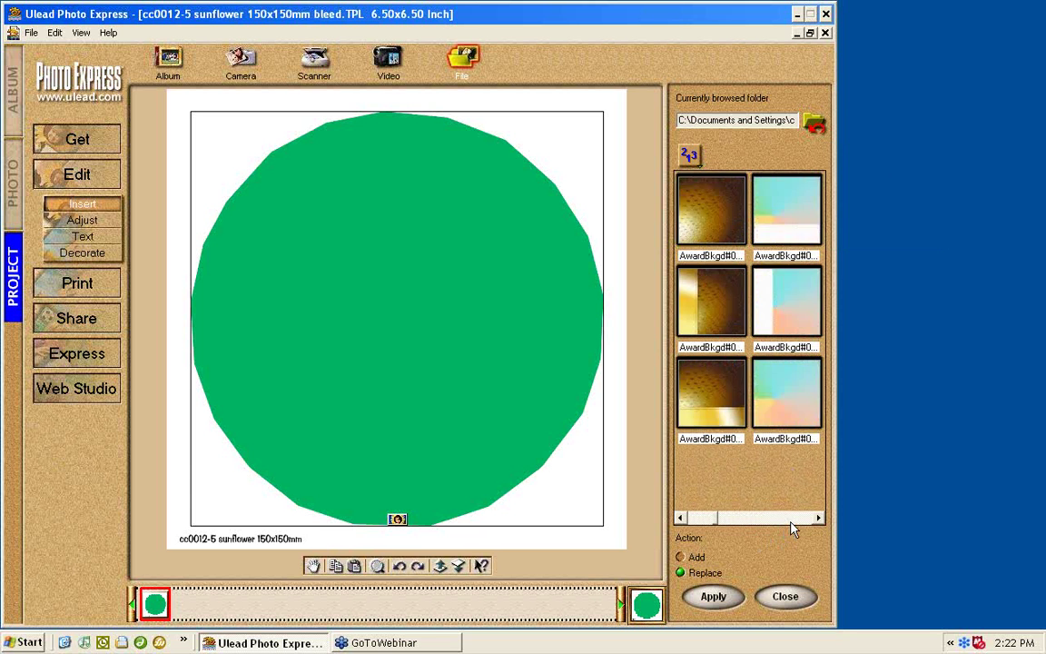
click(791, 523)
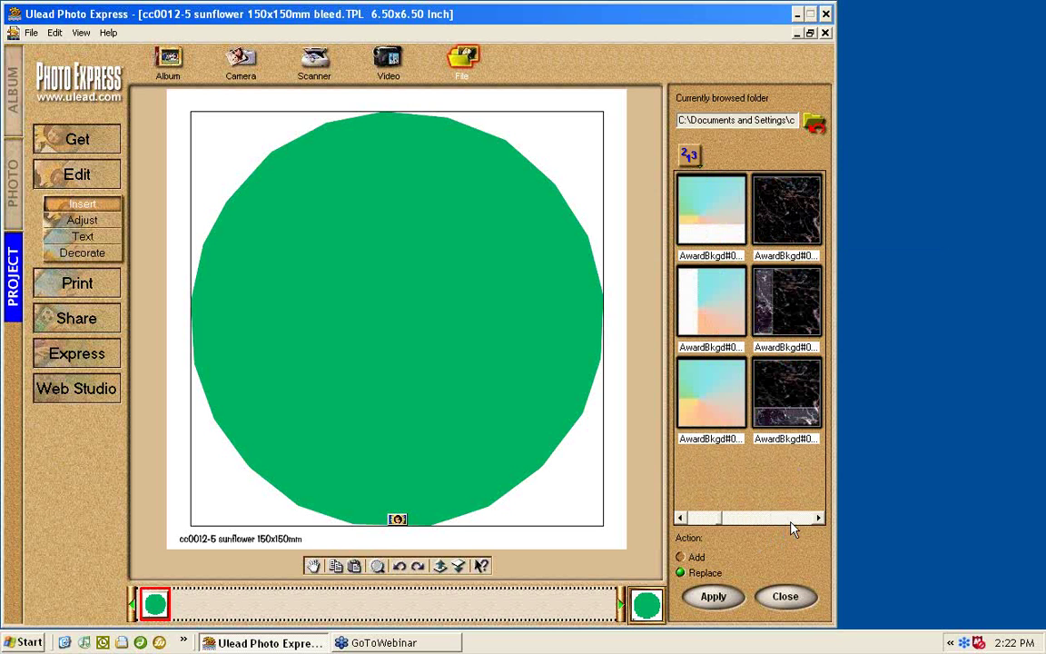
double_click(707, 390)
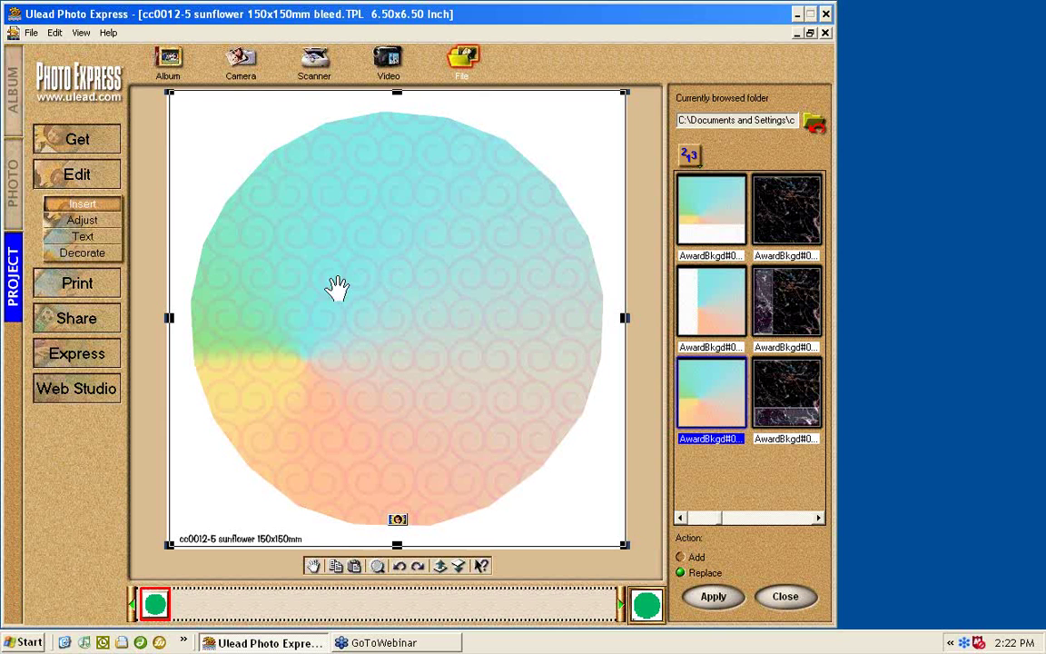
click(150, 318)
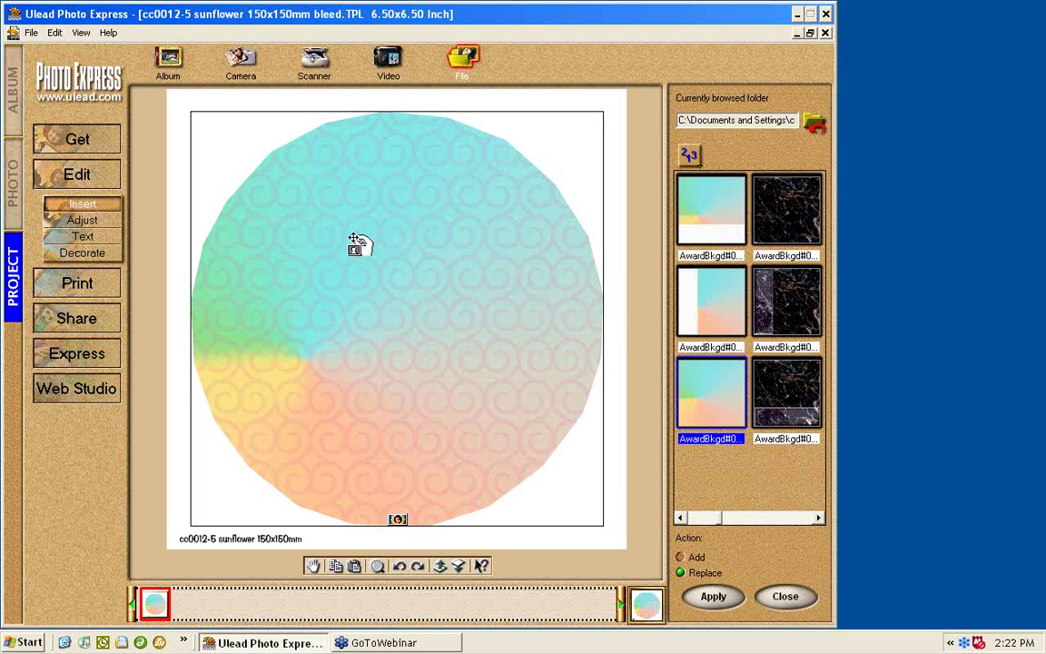
Add shiningSTAR.tif from the Award Clipart and Titles folder to the circle as a separate object
click(106, 225)
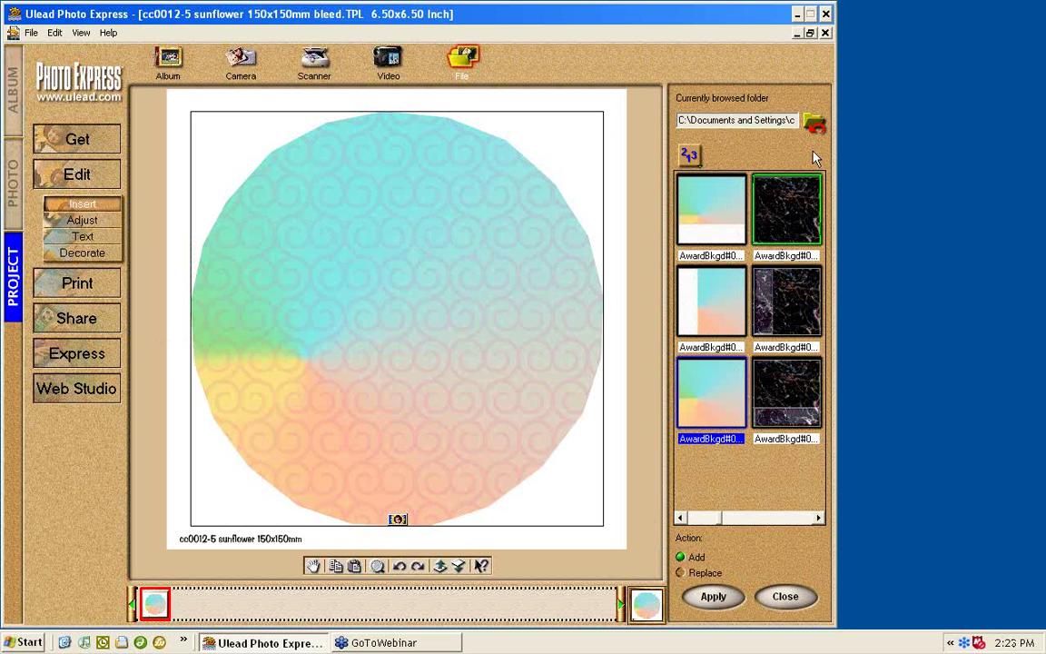
click(814, 123)
click(853, 167)
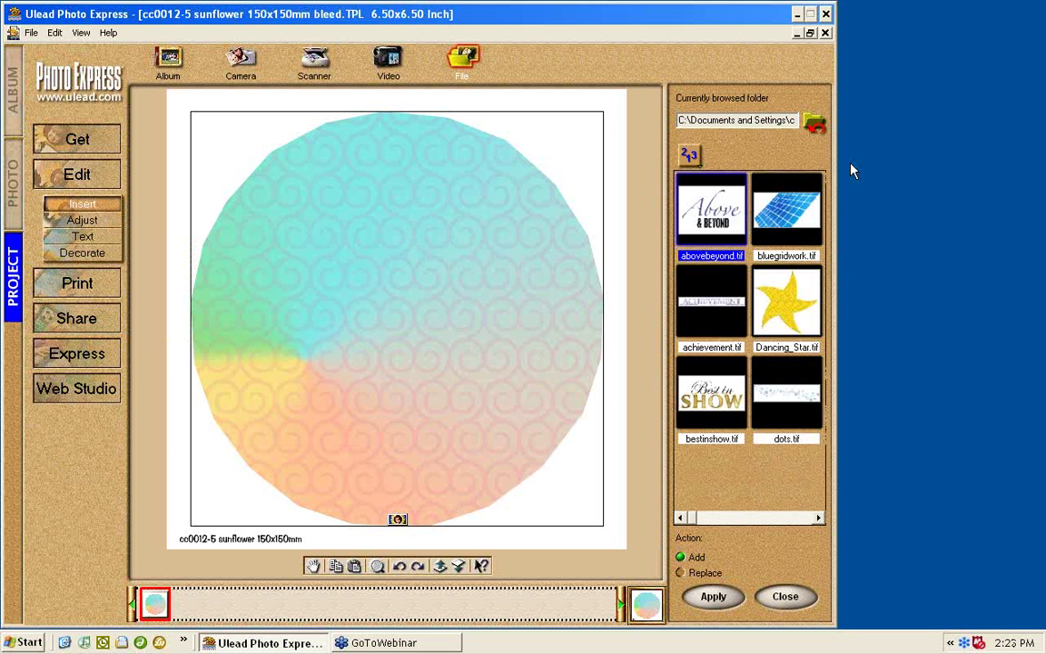
click(791, 519)
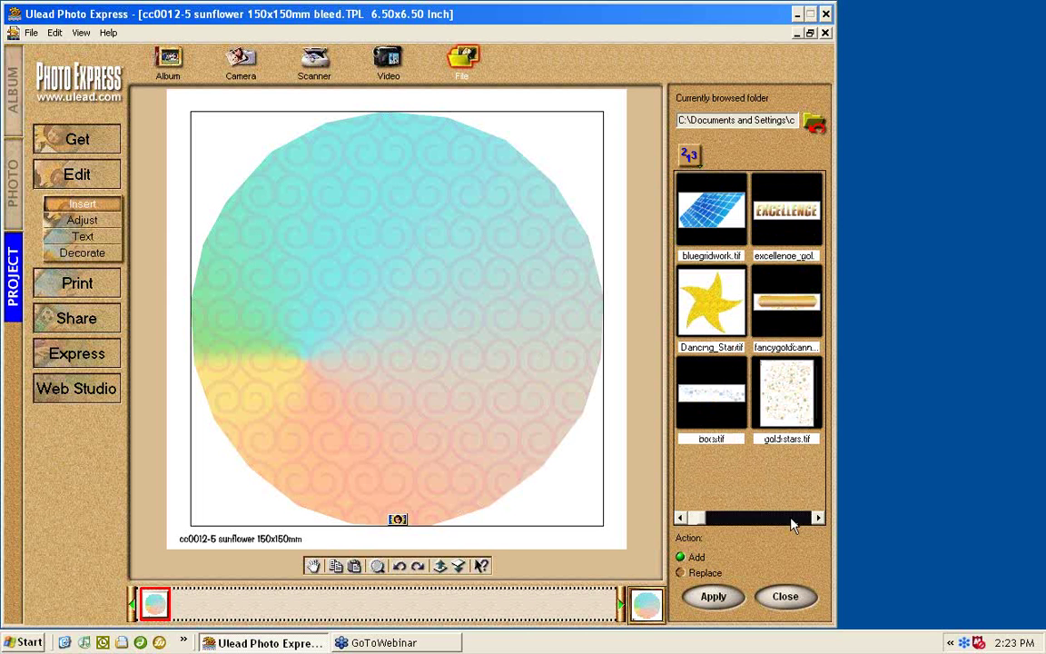
click(791, 520)
click(791, 519)
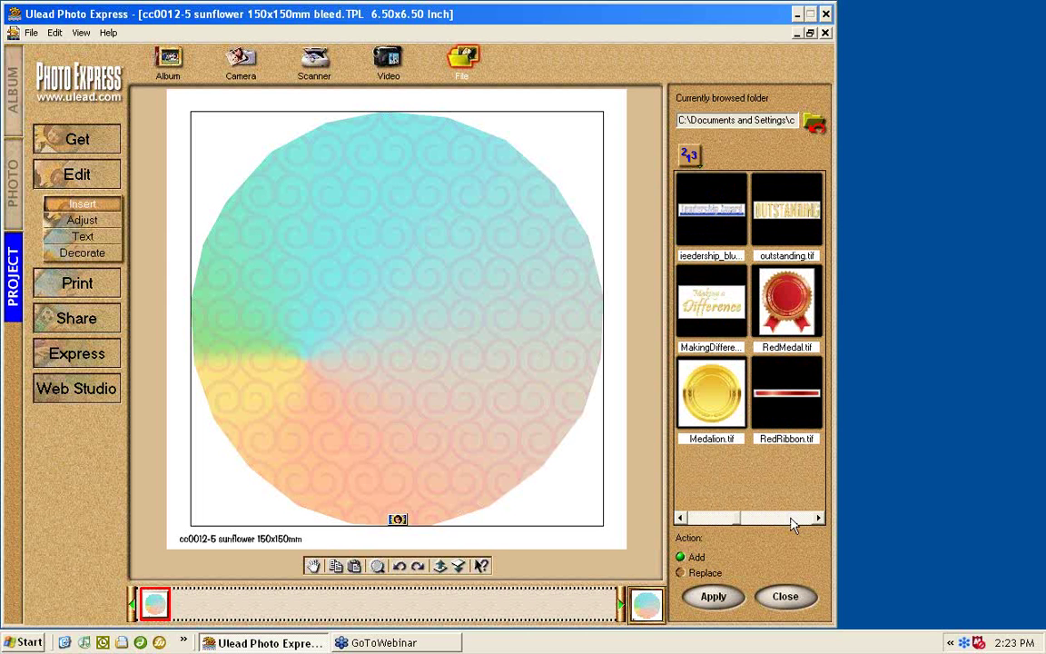
click(790, 519)
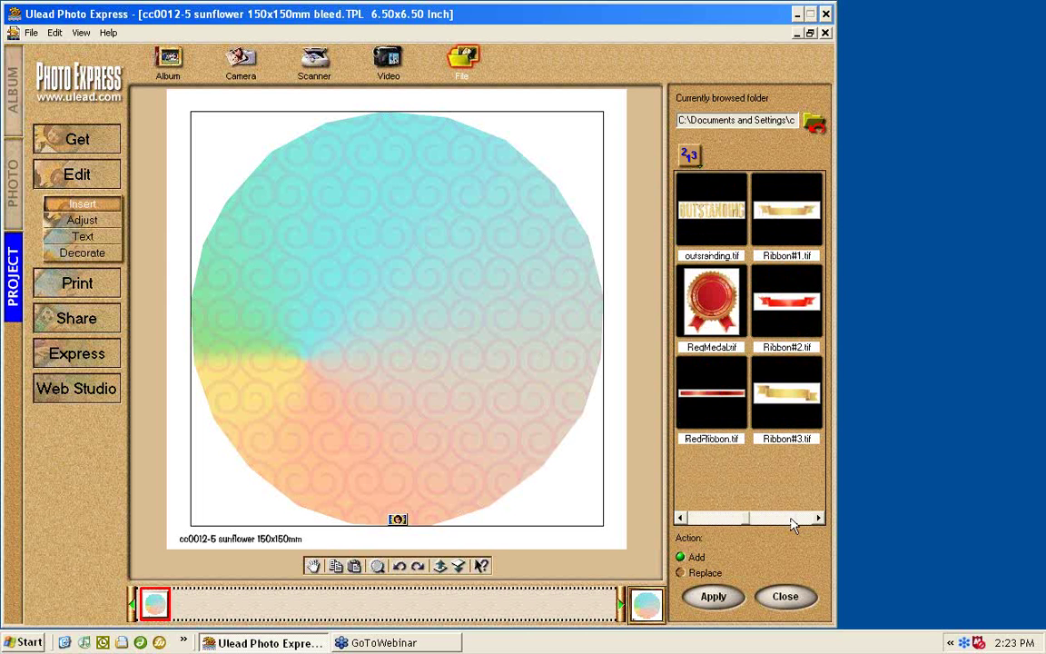
click(791, 519)
click(791, 520)
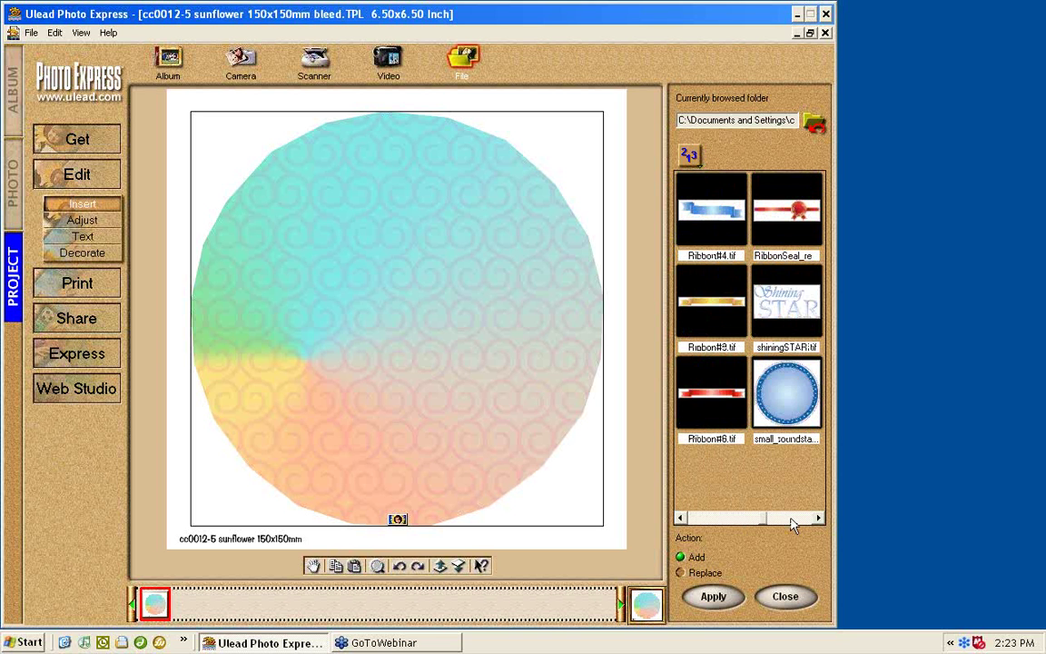
click(786, 307)
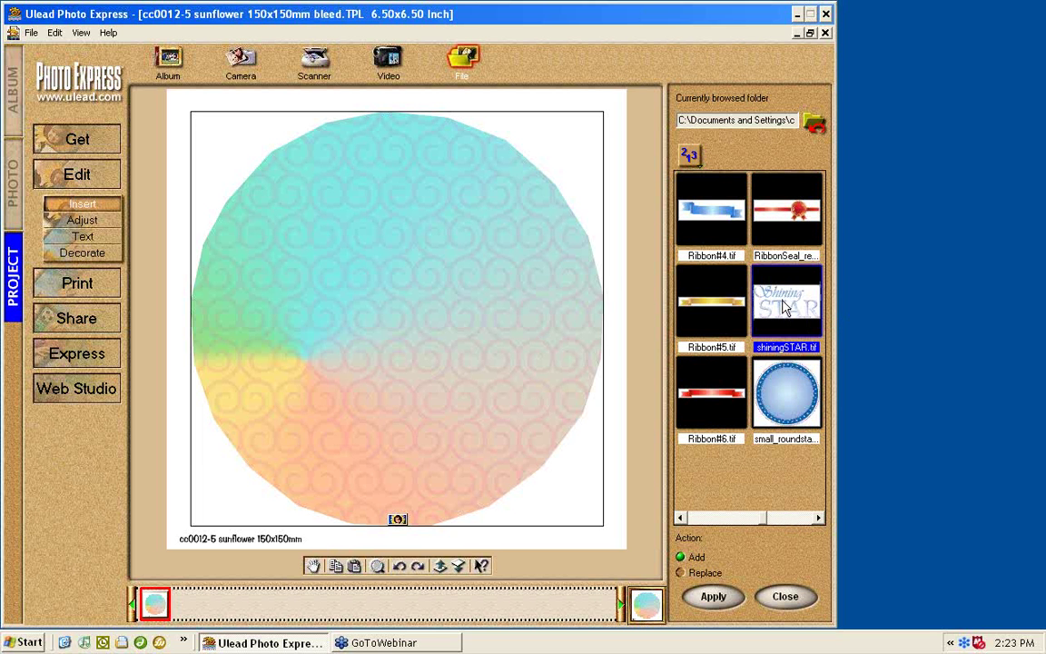
click(715, 597)
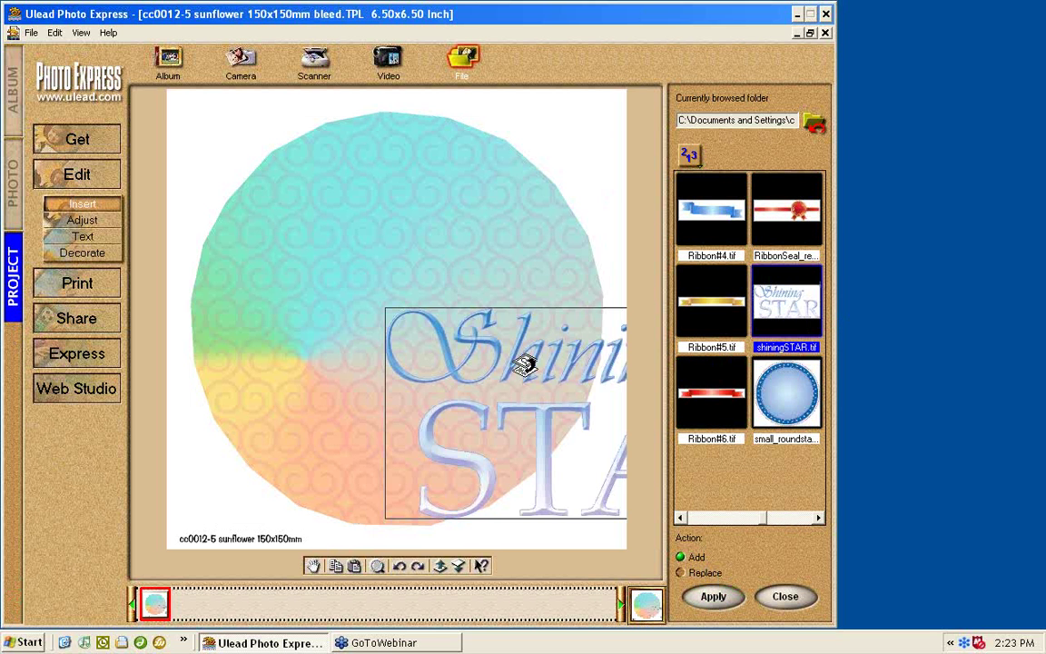
Move the Shining STAR title up and left over the upper part of the pastel circle
drag(523, 363, 481, 336)
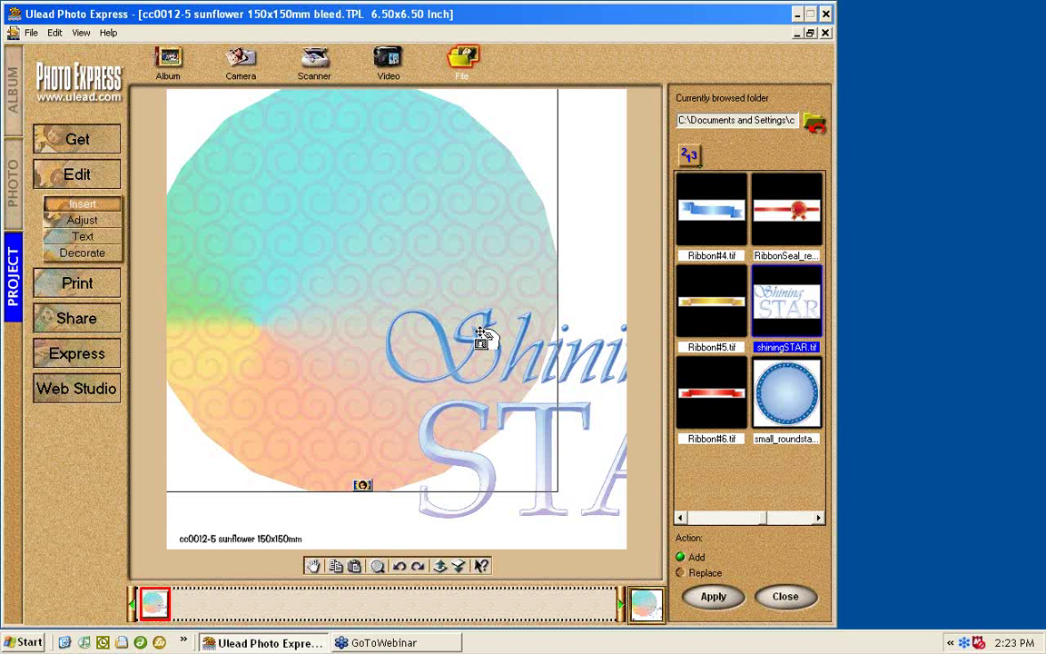
click(481, 336)
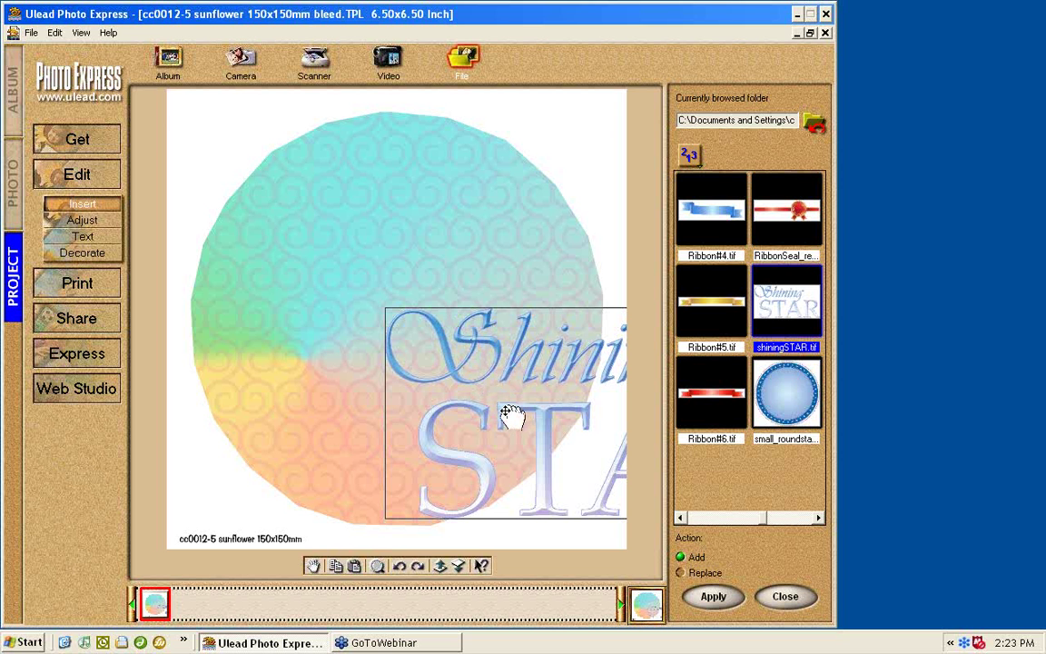
drag(511, 414, 339, 257)
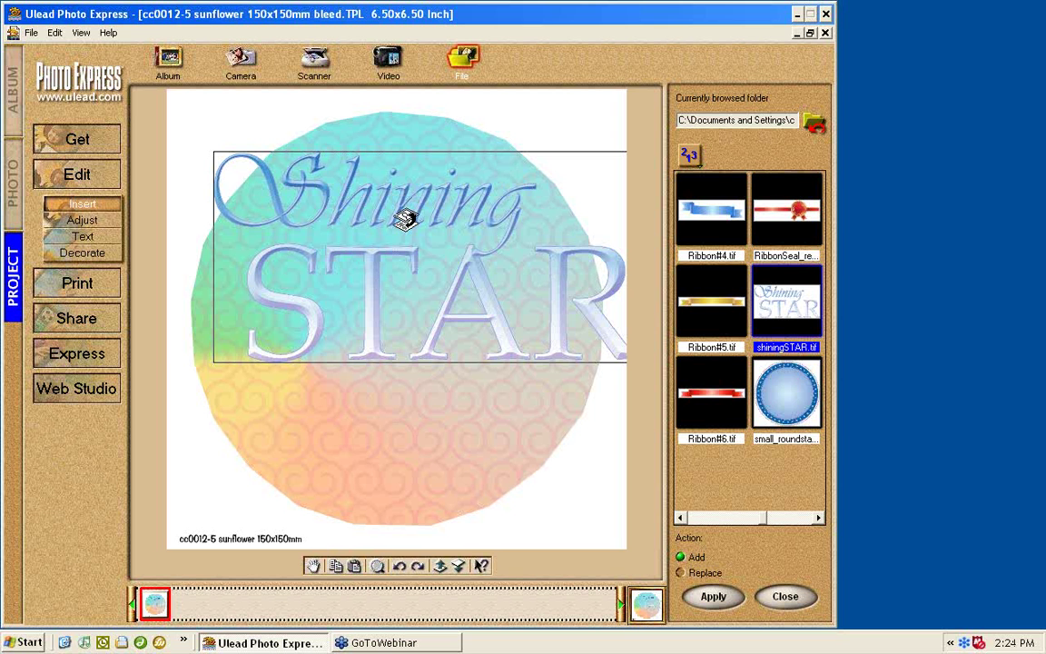
Shrink the Shining STAR title proportionally to about two-thirds of the circle's width and place it in the circle's upper half
click(111, 226)
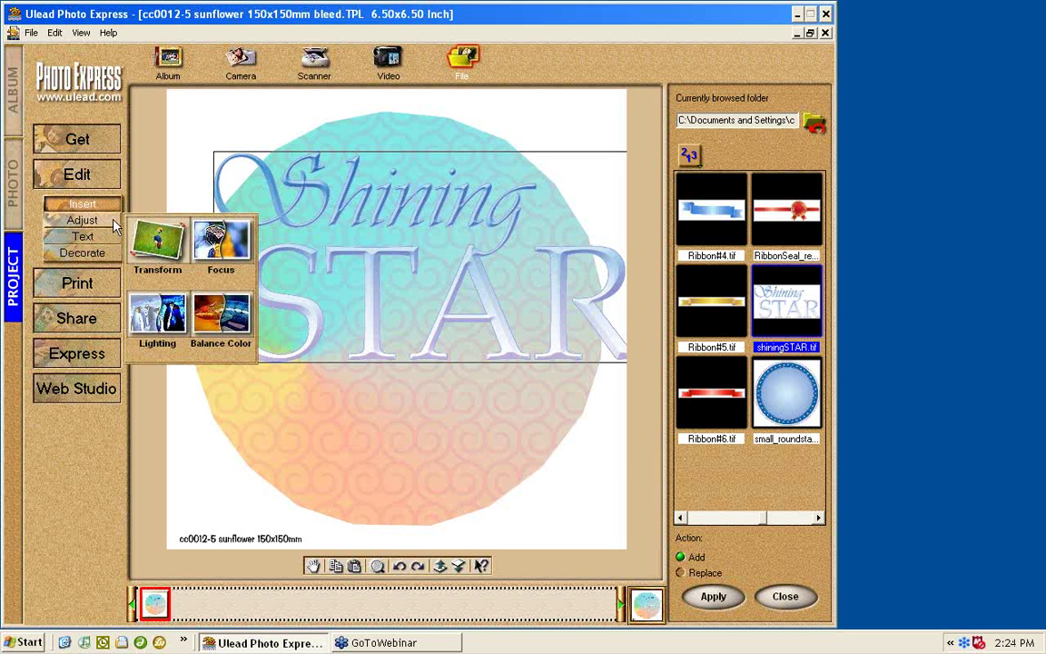
click(116, 223)
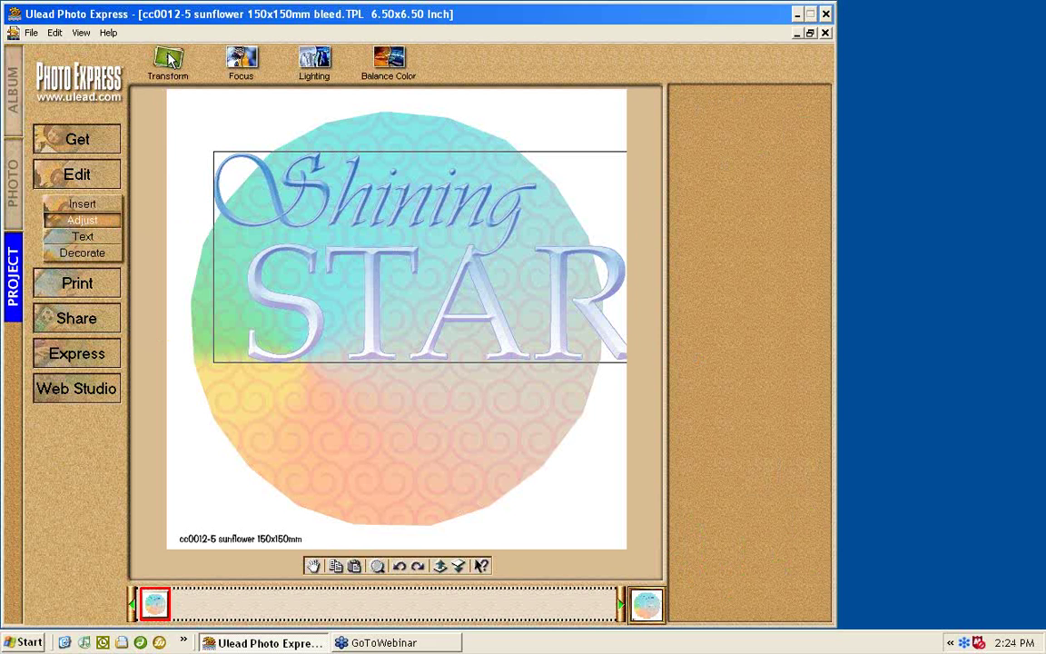
click(168, 60)
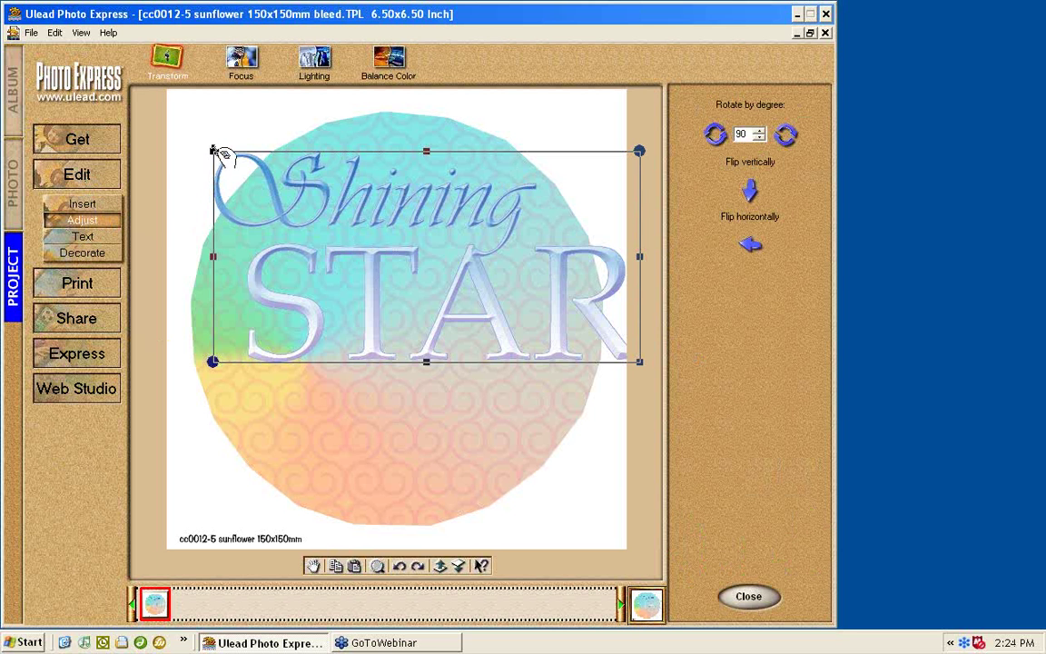
drag(214, 150, 382, 235)
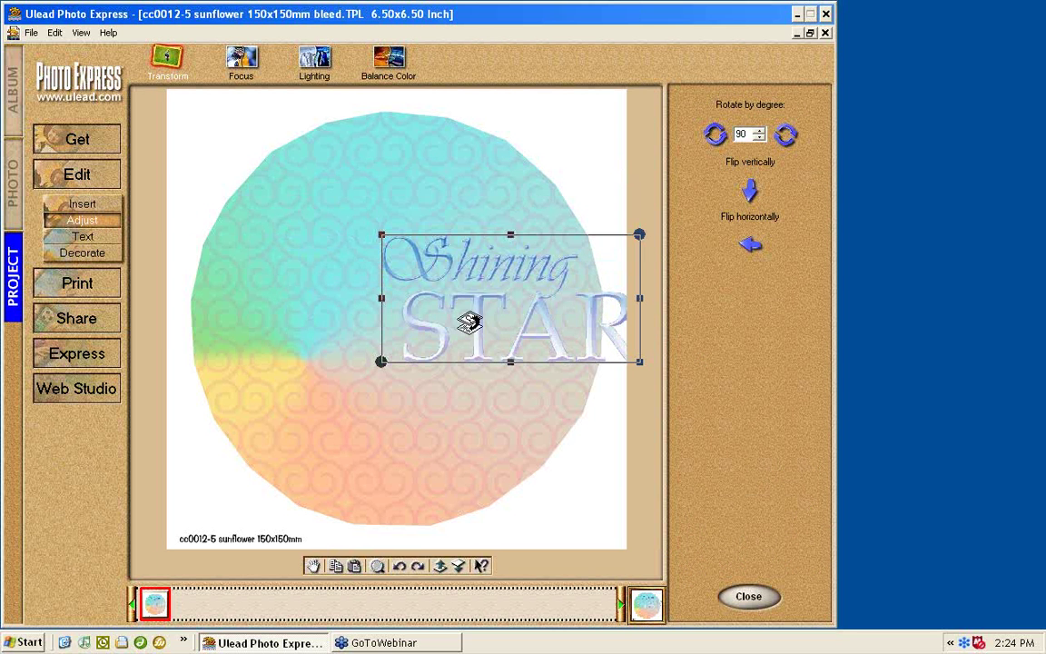
drag(482, 325, 385, 262)
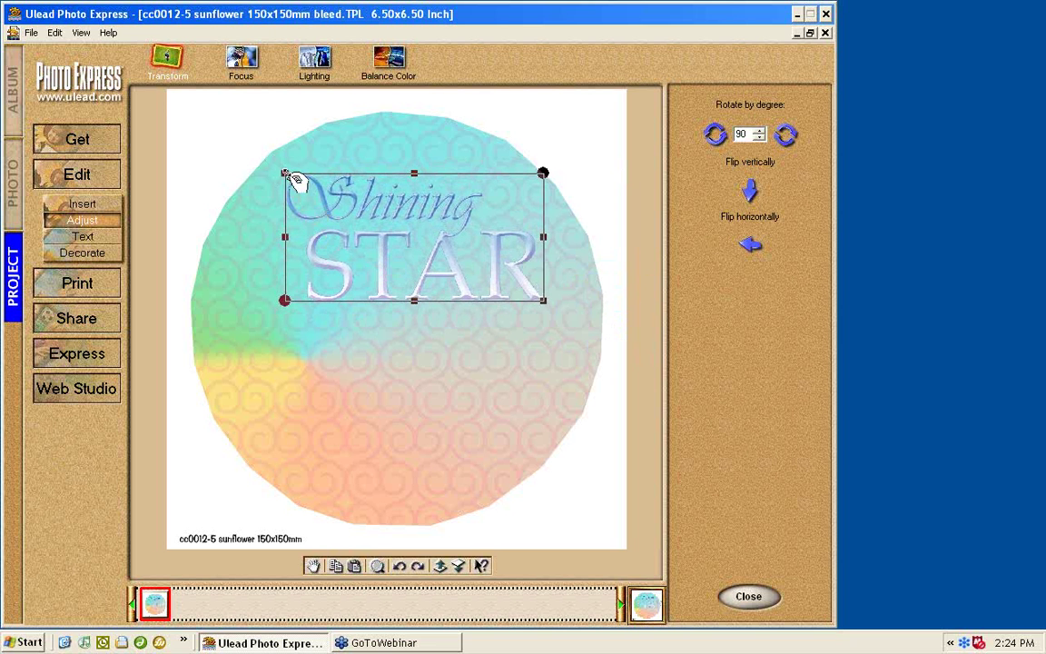
drag(285, 174, 269, 167)
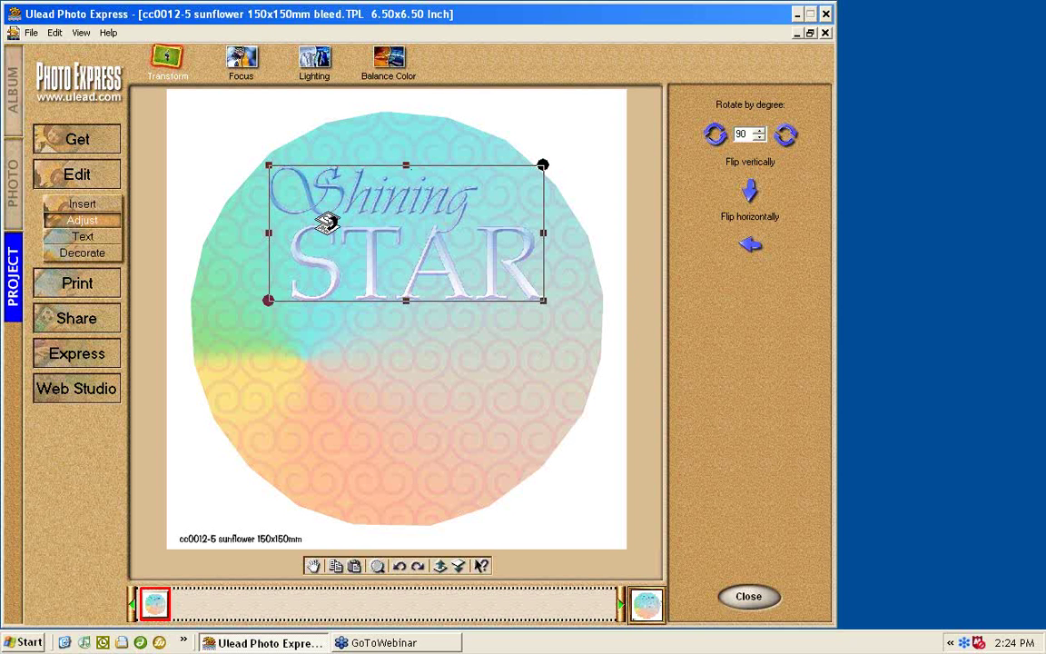
Add a black shadow close behind the Shining STAR title, with a highly transparent setting and a very soft edge, and deselect the title
click(107, 261)
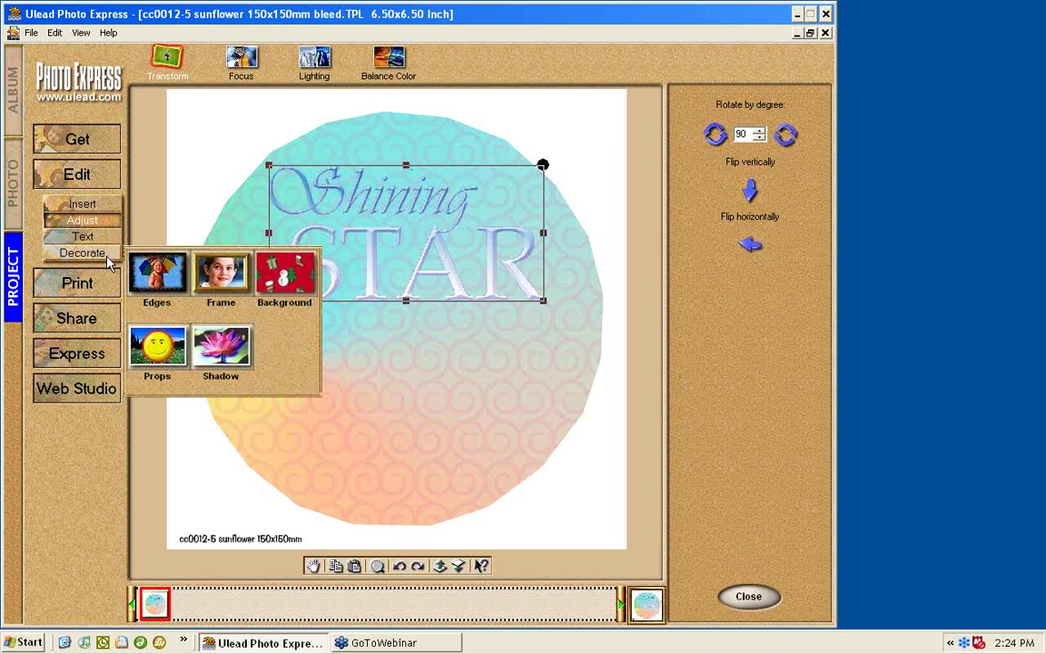
click(221, 345)
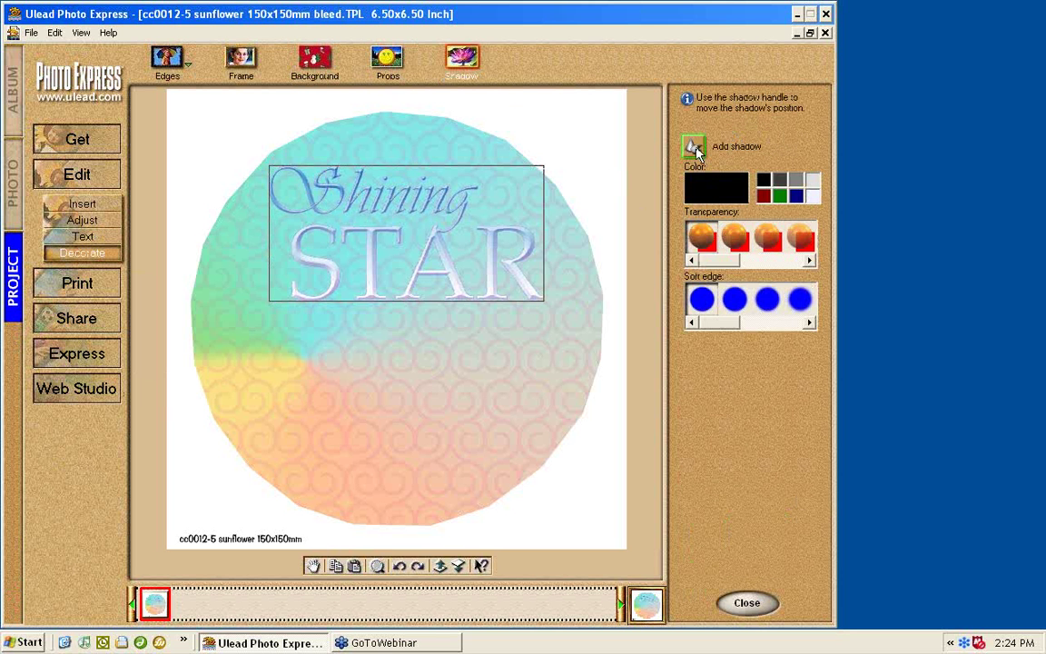
click(693, 148)
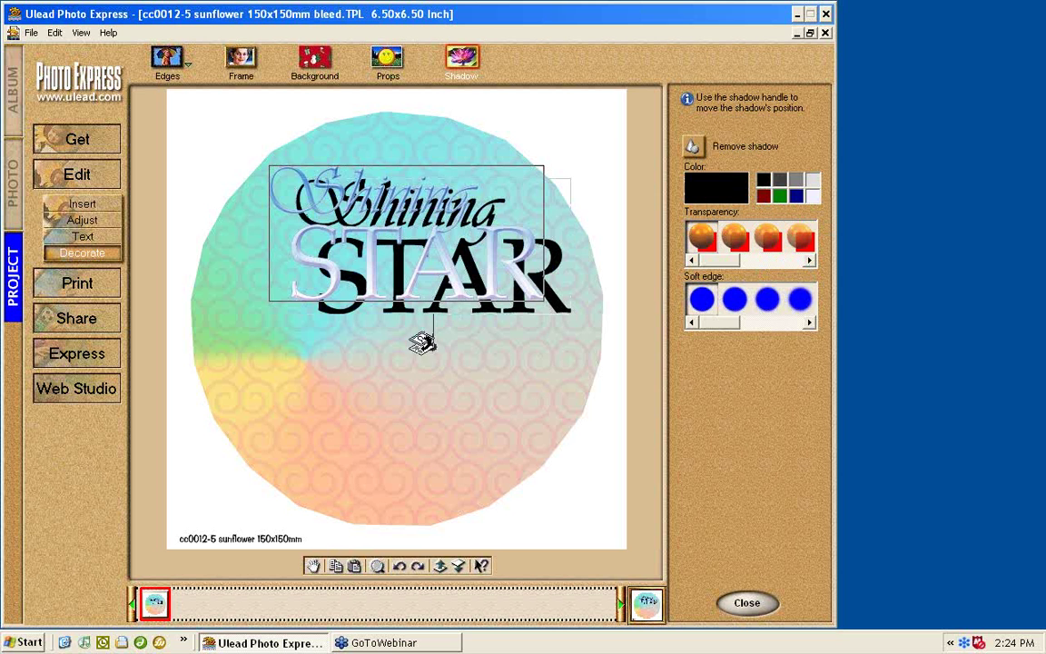
drag(436, 354, 416, 343)
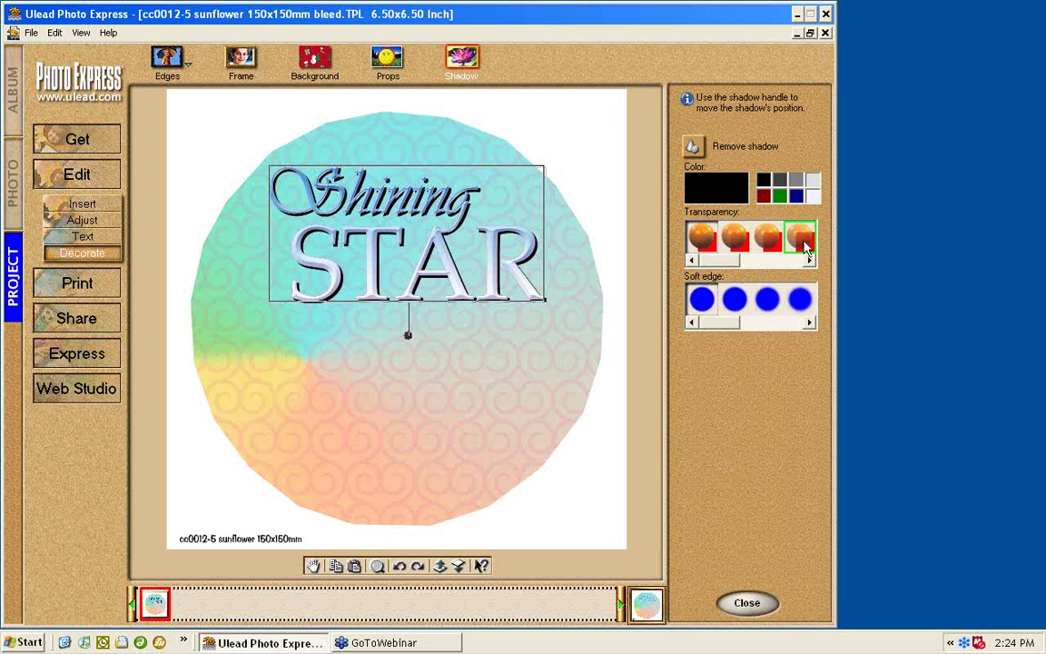
click(799, 238)
click(800, 301)
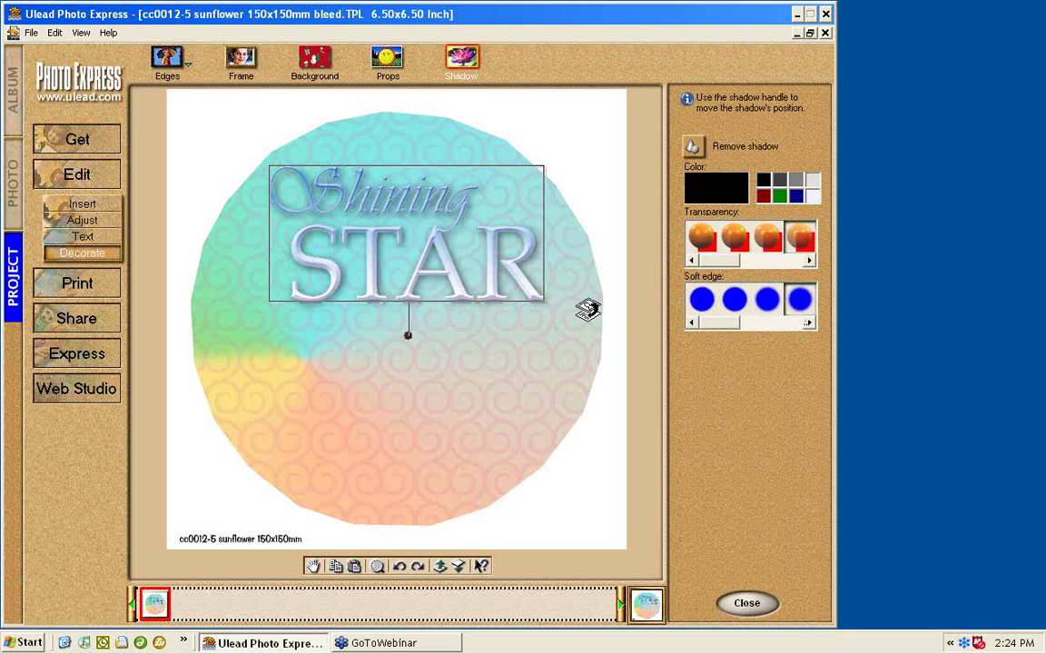
click(434, 133)
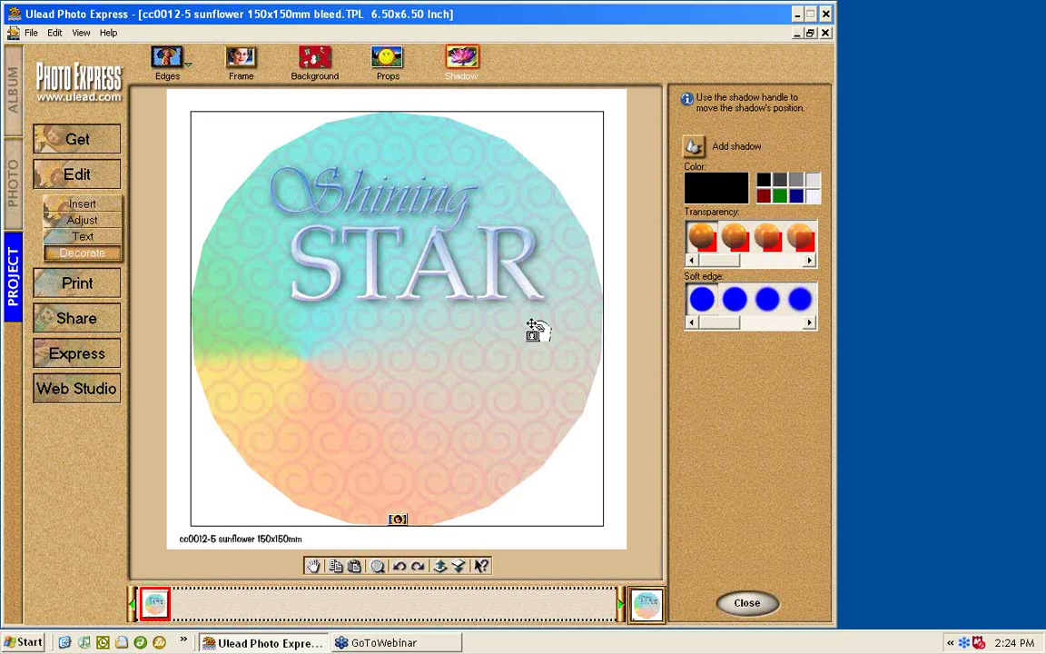
click(456, 272)
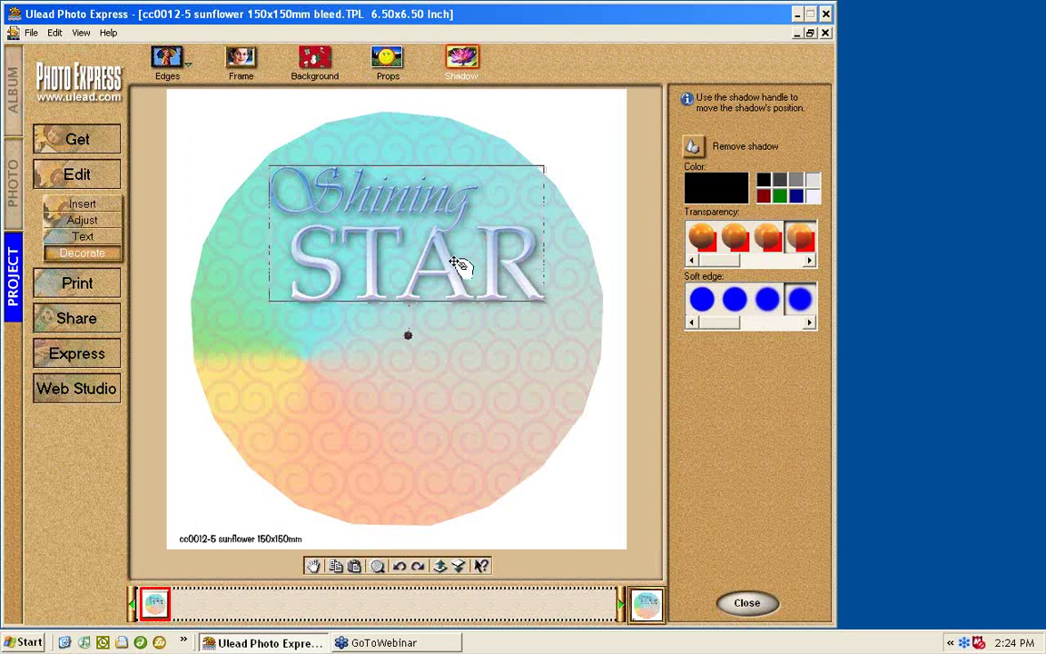
click(534, 390)
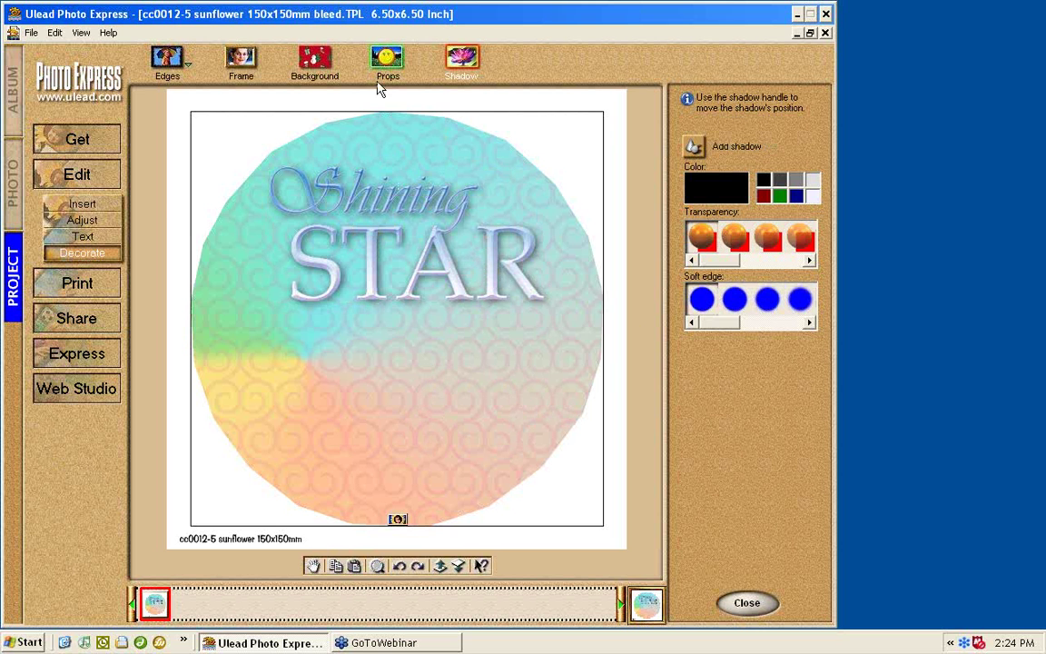
Make the Shining STAR title's shadow less transparent, reduce its edge softness by one level, and deselect the title
click(81, 220)
click(314, 61)
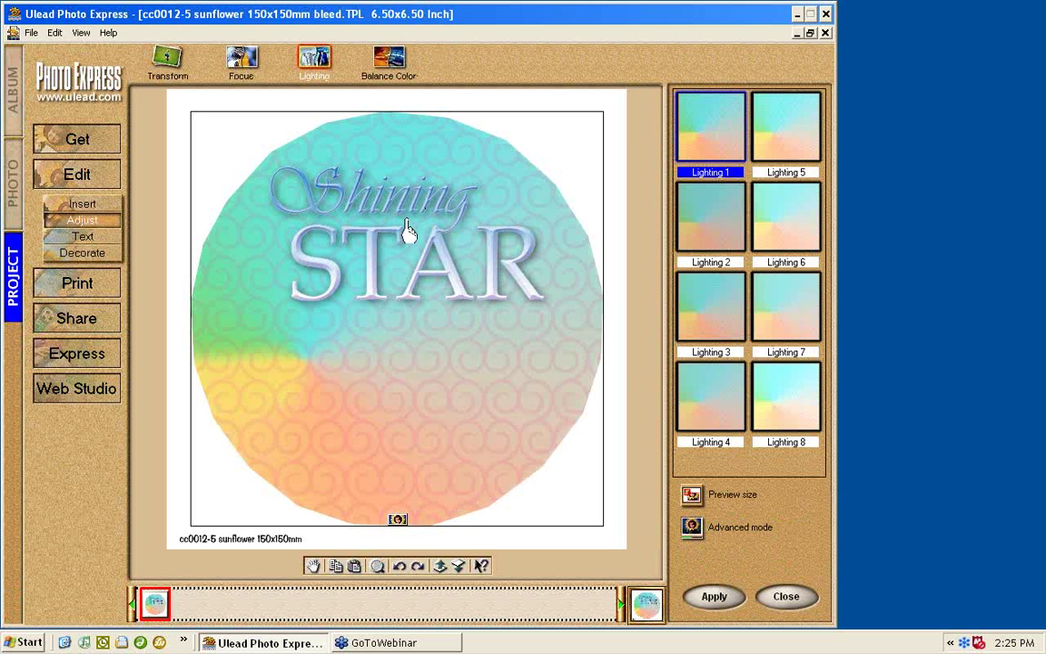
click(445, 254)
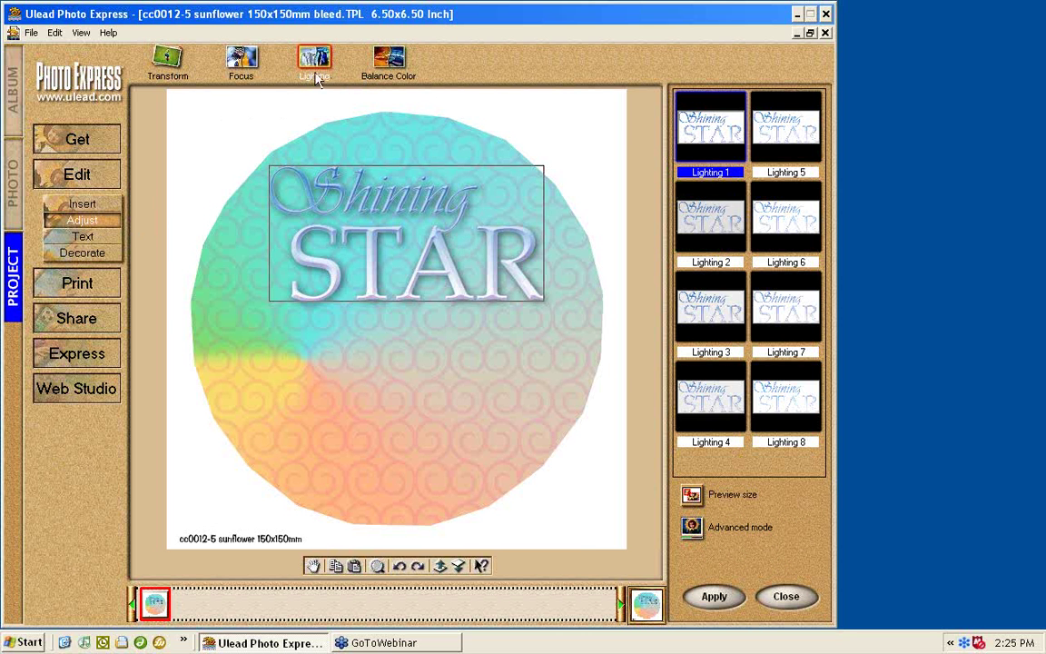
click(82, 253)
click(461, 60)
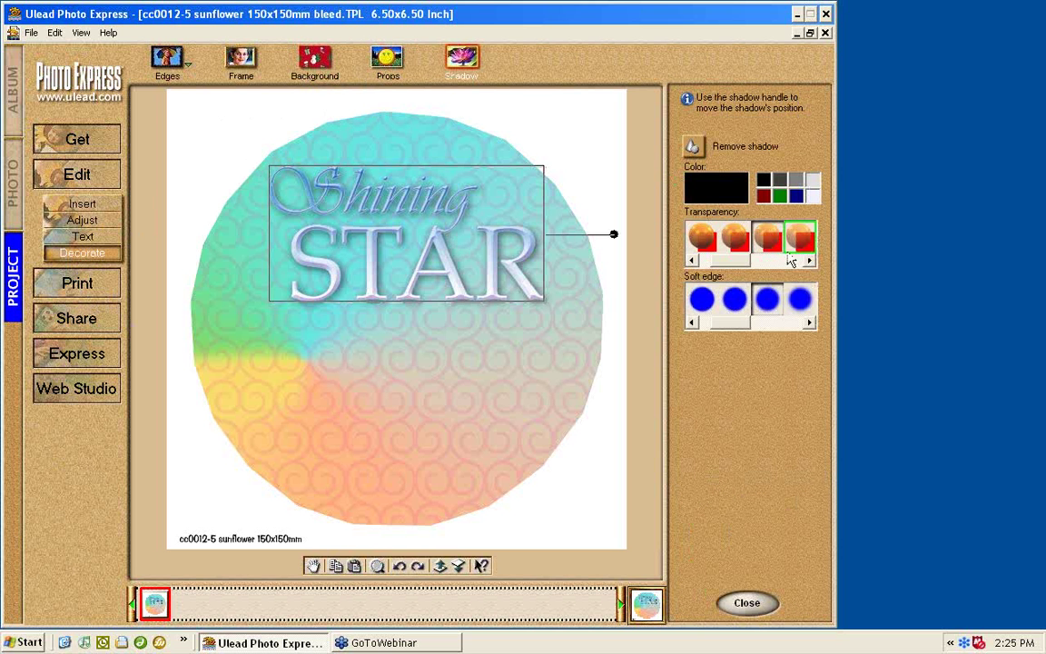
click(717, 250)
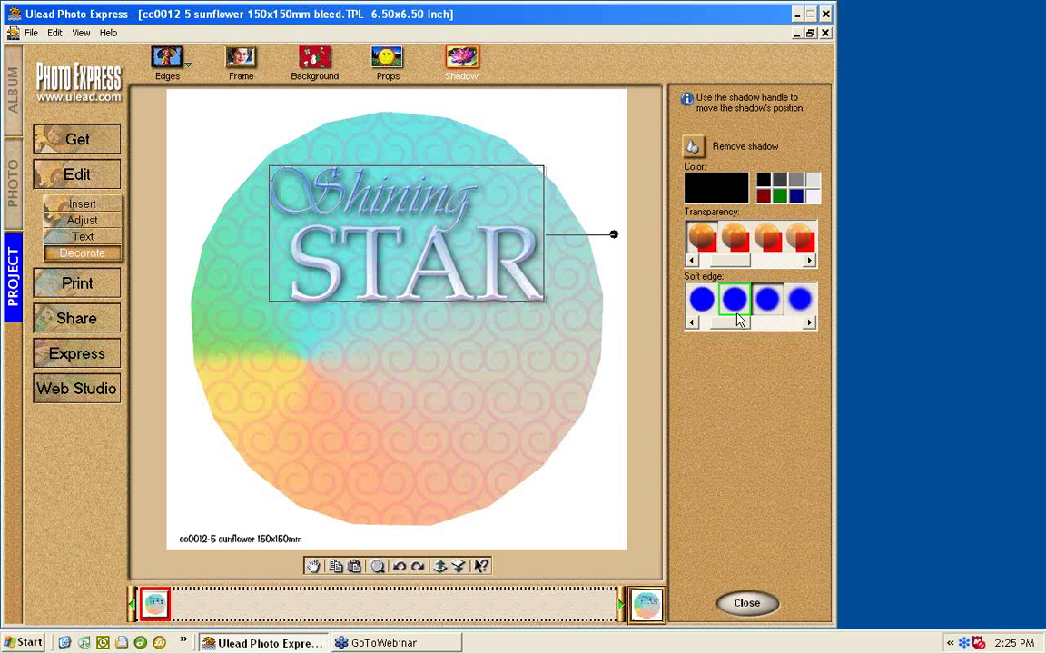
click(725, 306)
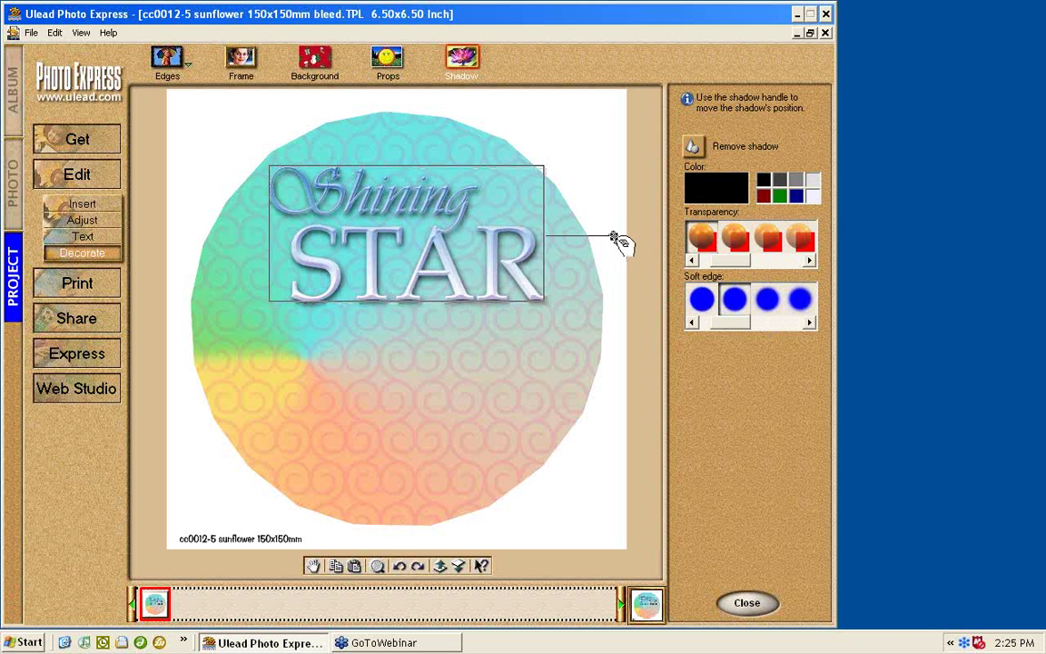
click(598, 289)
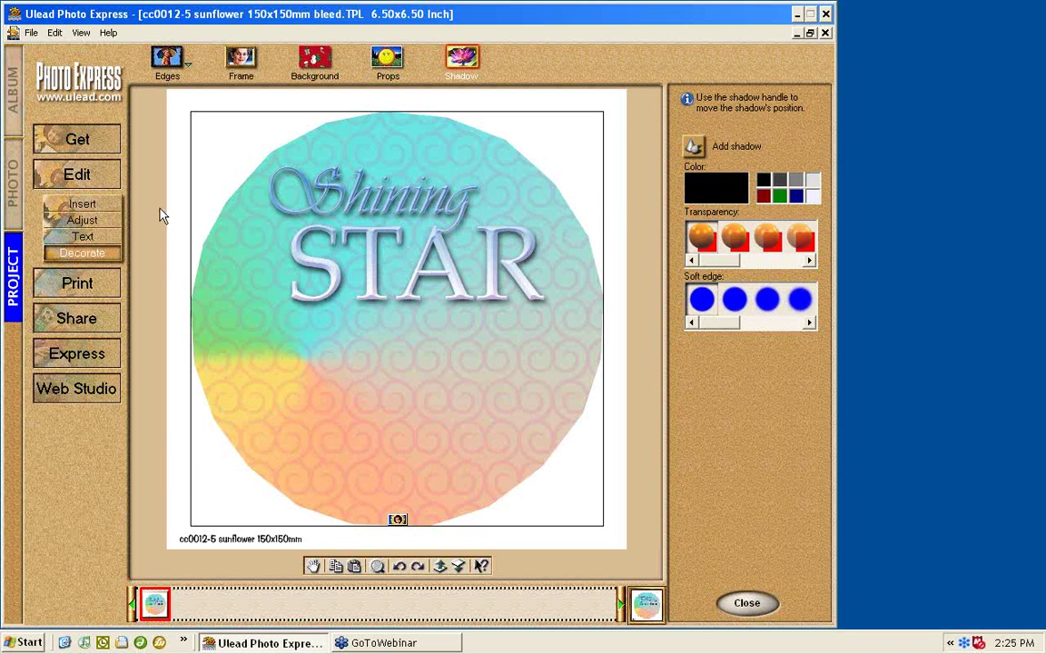
Add swish.tif from the Award Clipart and Titles folder as a separate object across the lower part of the circle
click(104, 221)
click(101, 206)
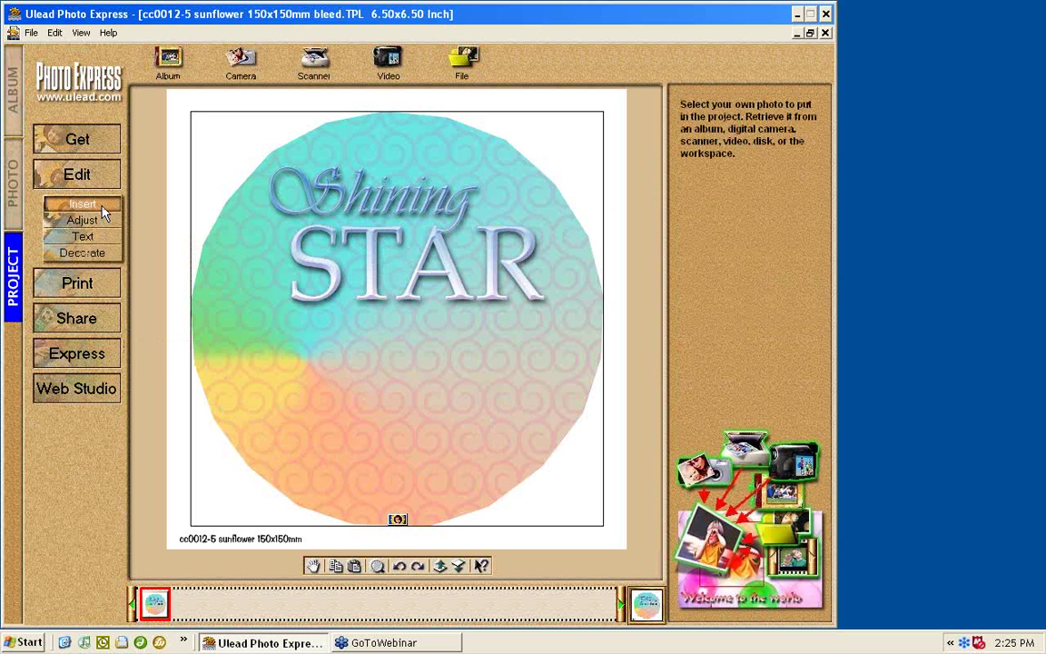
click(463, 62)
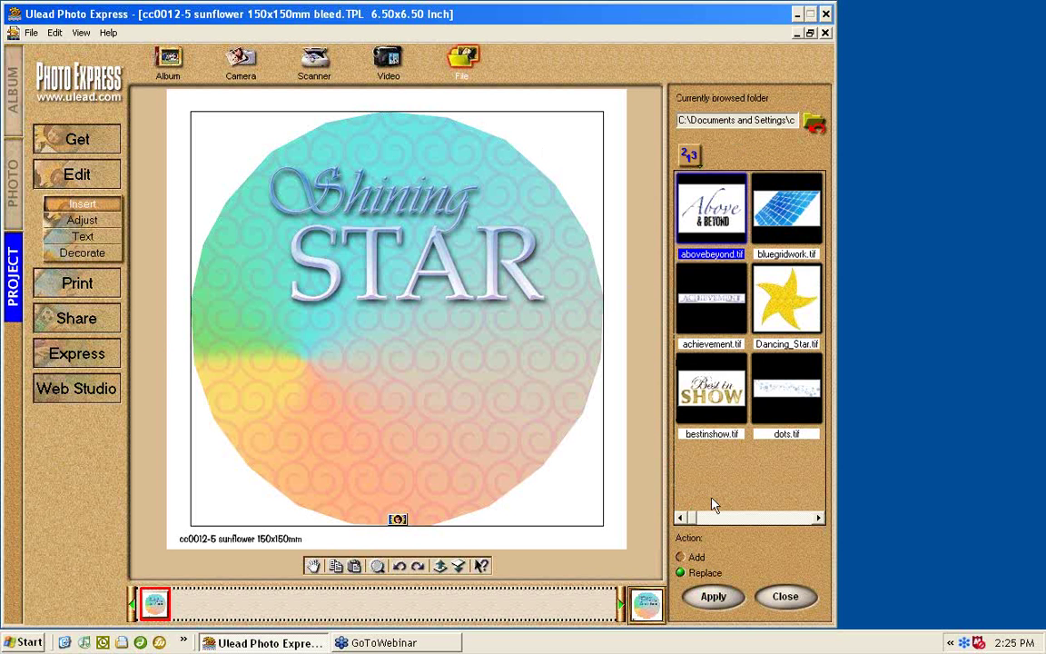
click(695, 557)
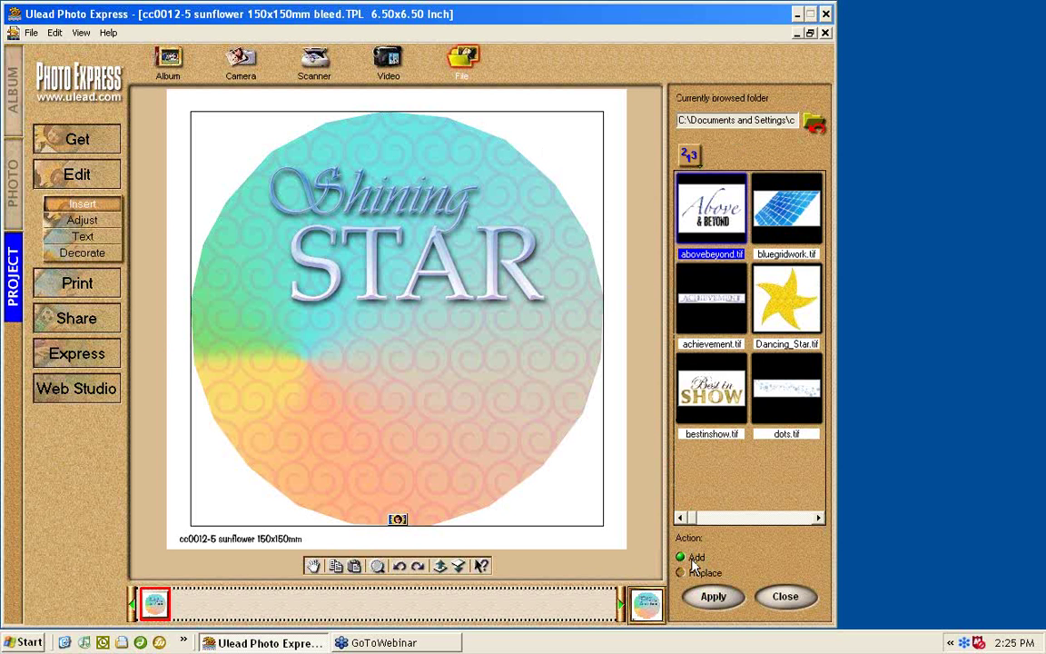
click(795, 518)
click(793, 518)
click(794, 518)
click(793, 518)
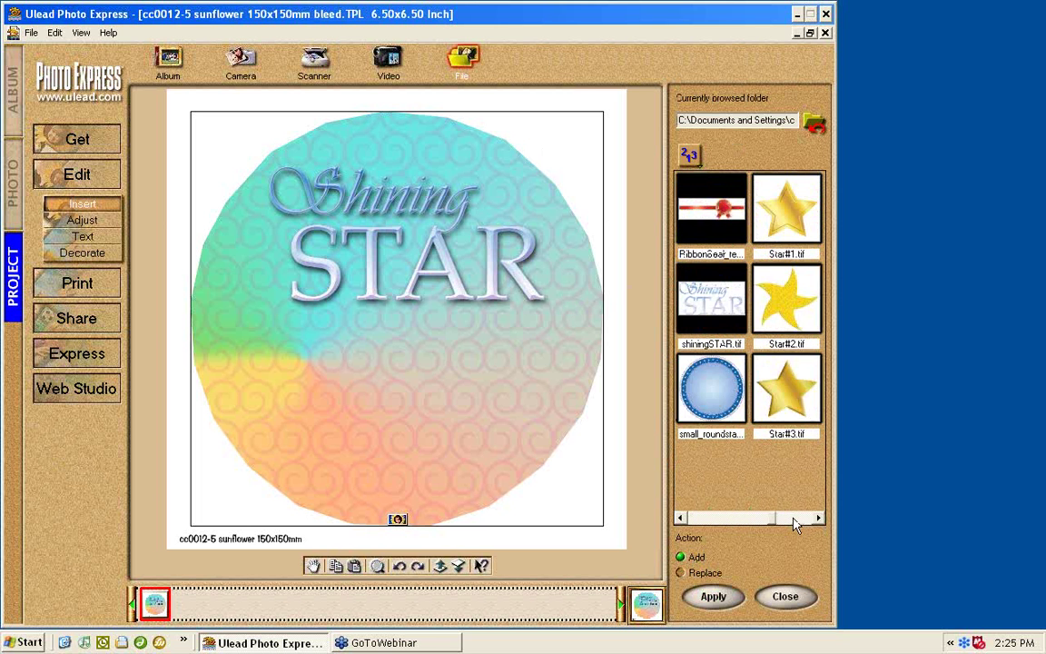
click(793, 518)
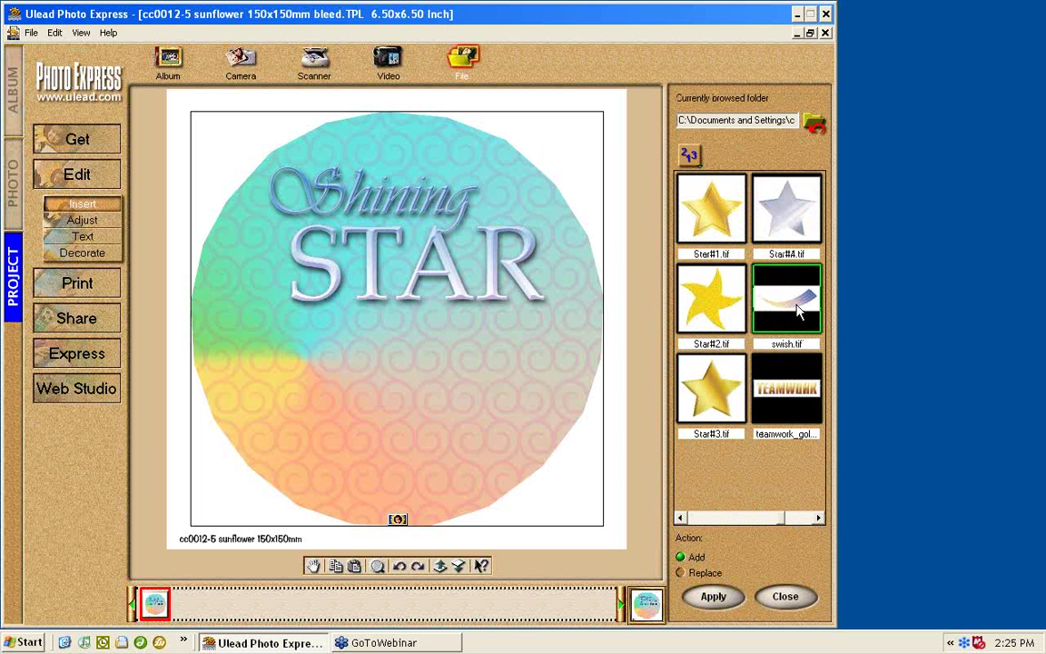
drag(799, 312, 444, 469)
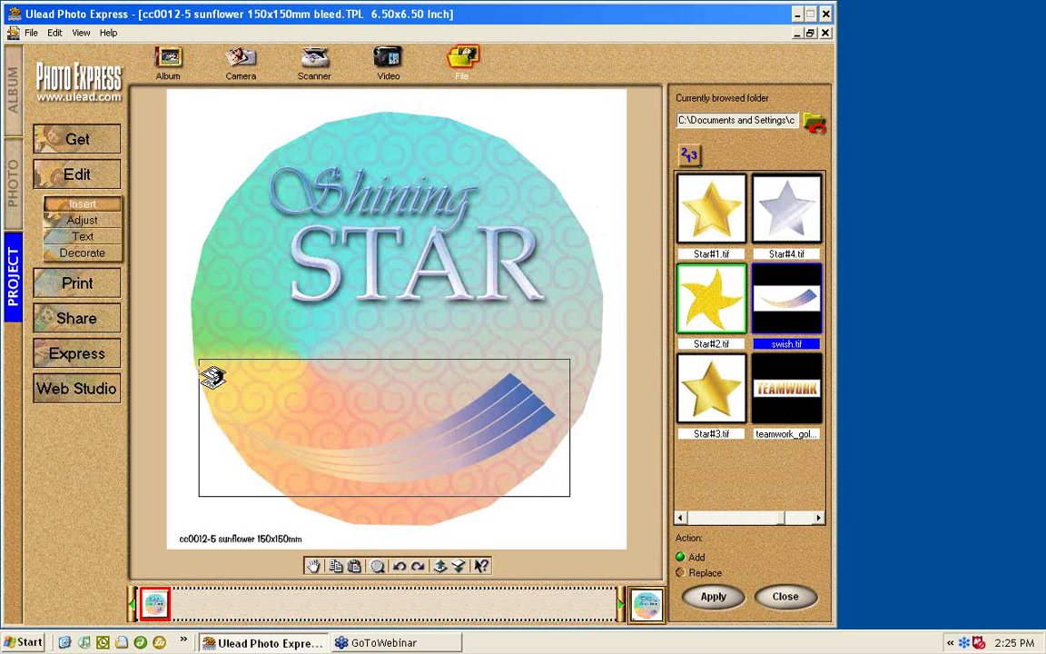
Darken the swish graphic with the Lighting 2 preset and deselect it
click(82, 220)
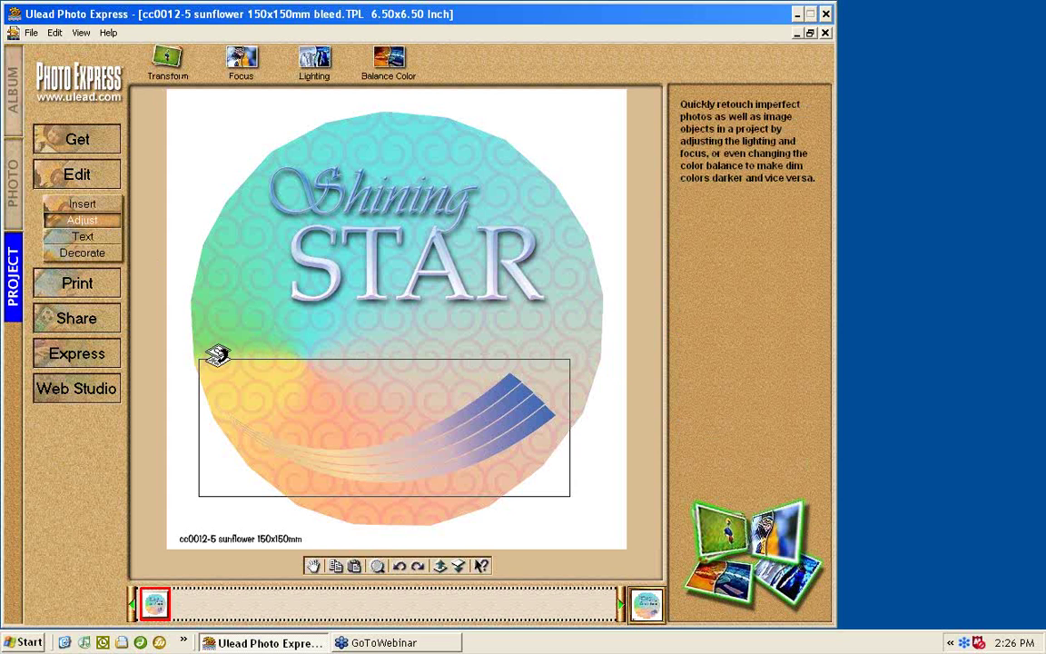
click(168, 76)
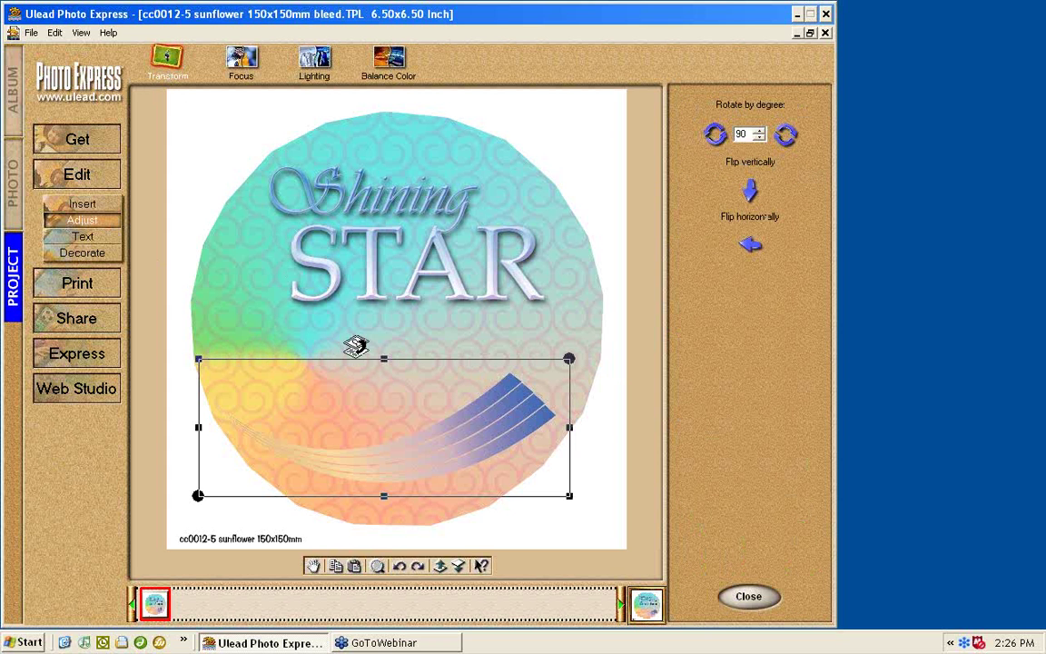
click(314, 66)
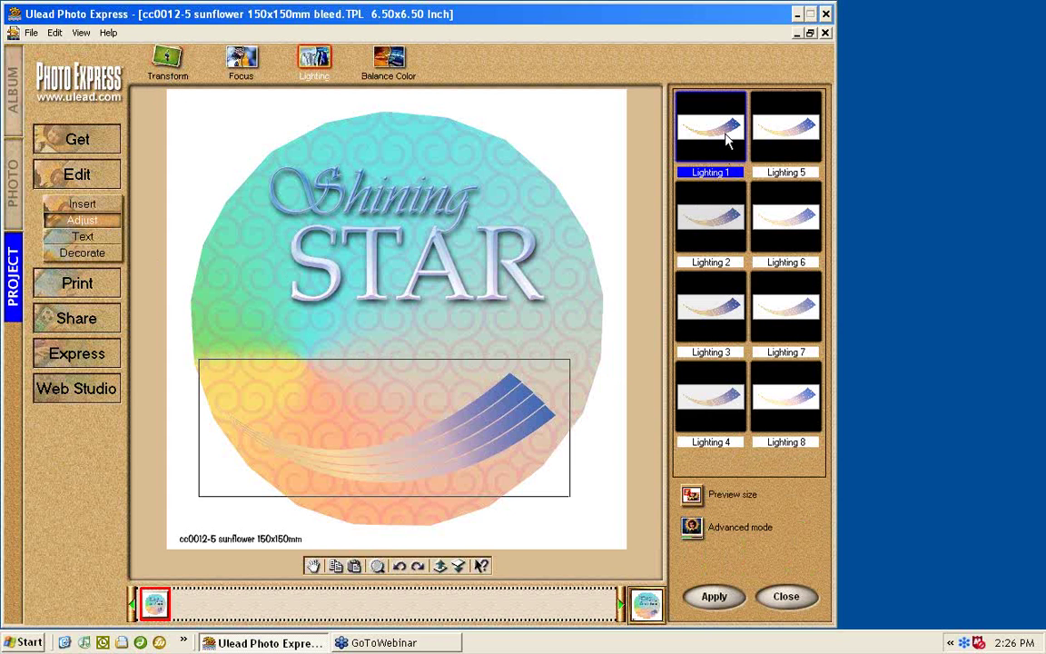
click(710, 217)
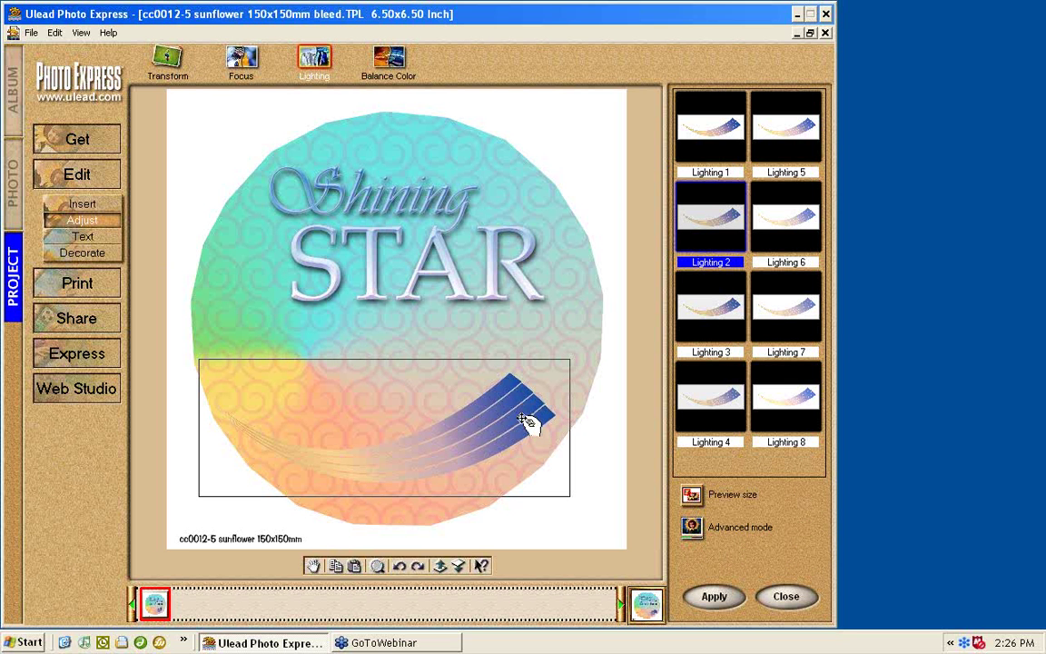
click(578, 277)
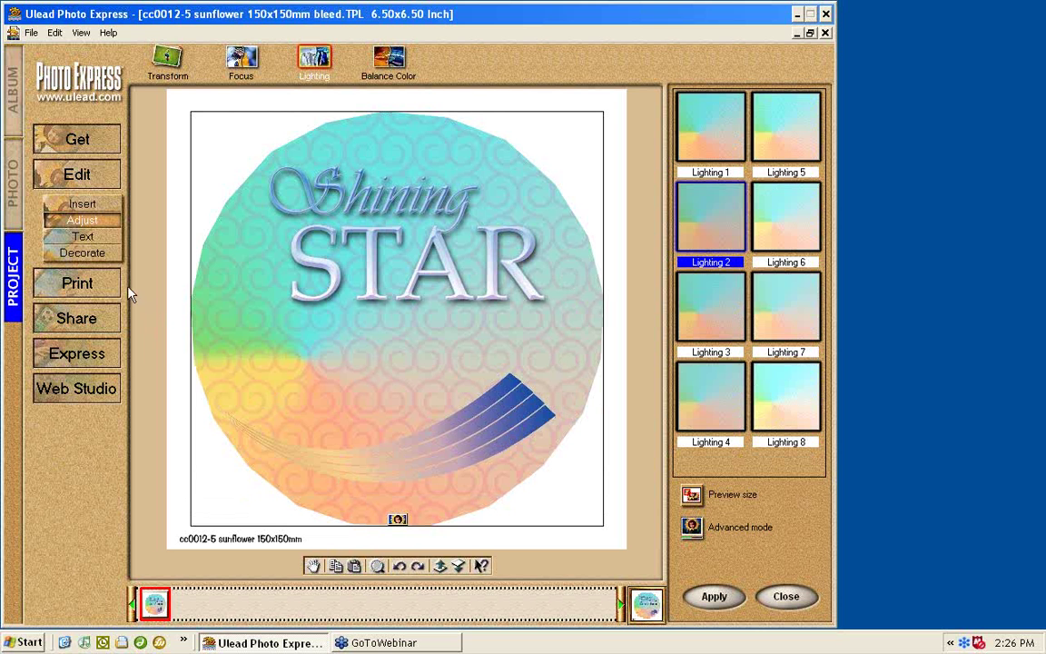
Browse the Award Clipart and Titles folder to the silver star image Star#4.tif
click(84, 204)
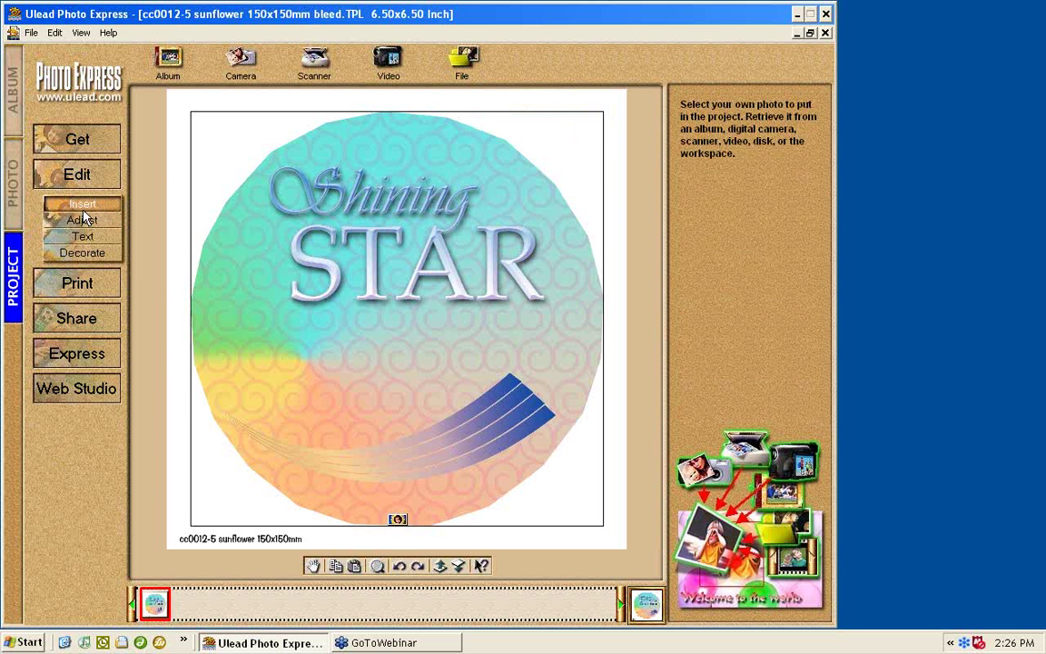
mouse_move(83, 211)
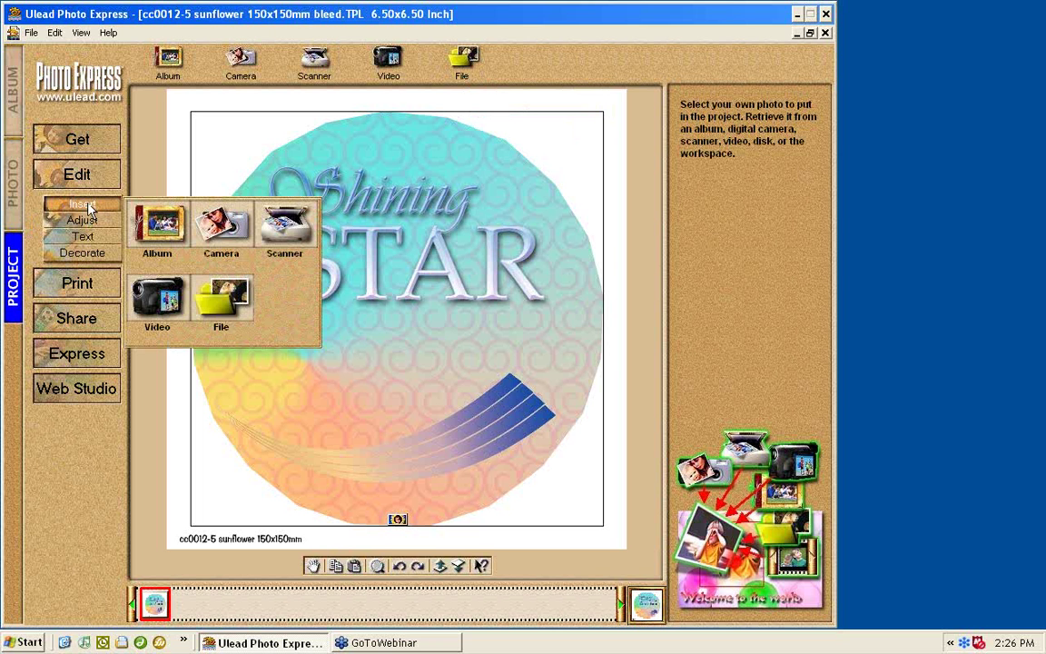
click(461, 59)
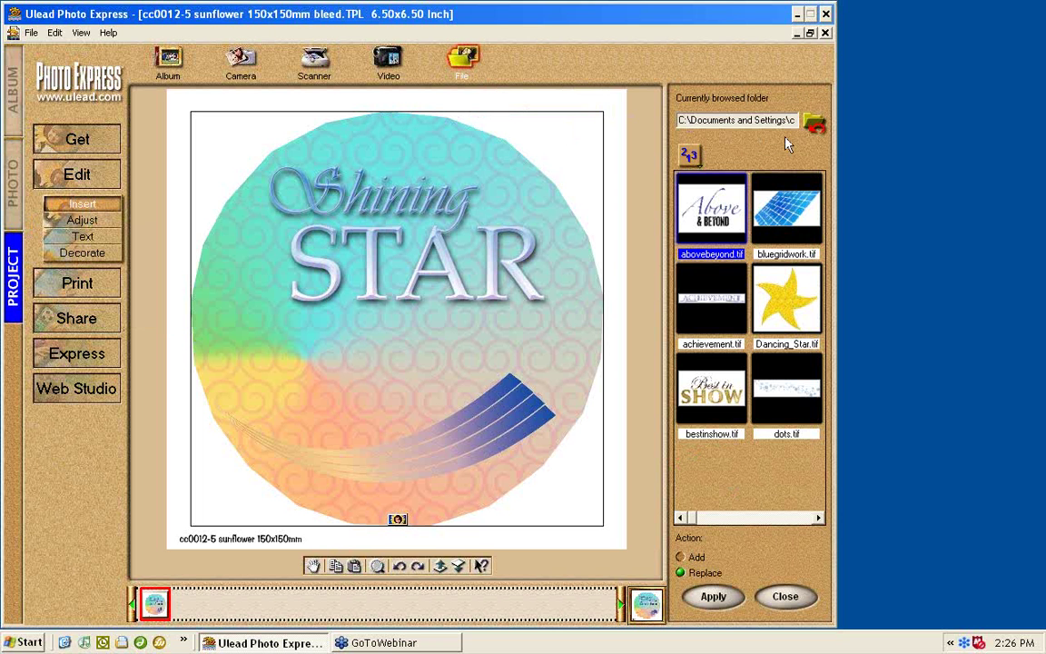
click(810, 124)
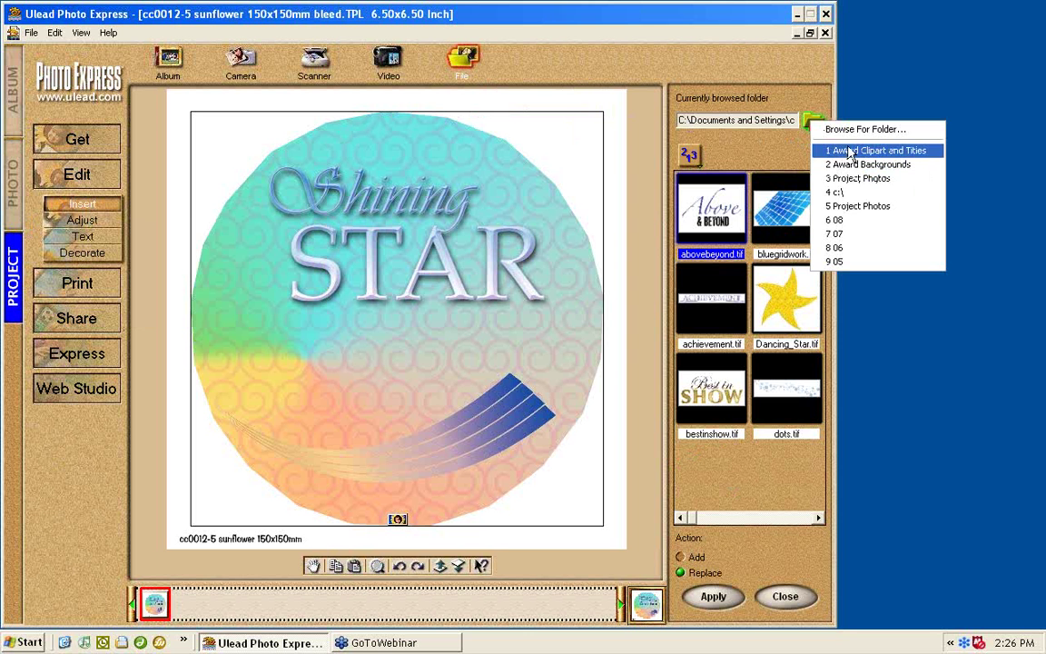
click(858, 153)
click(802, 521)
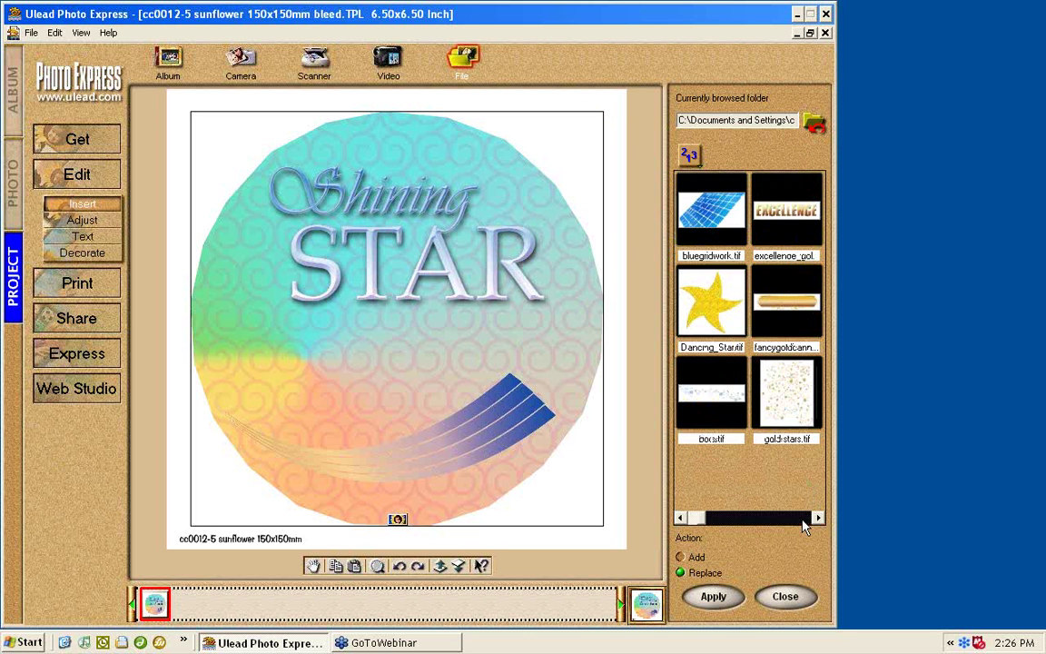
click(802, 521)
click(803, 521)
click(803, 520)
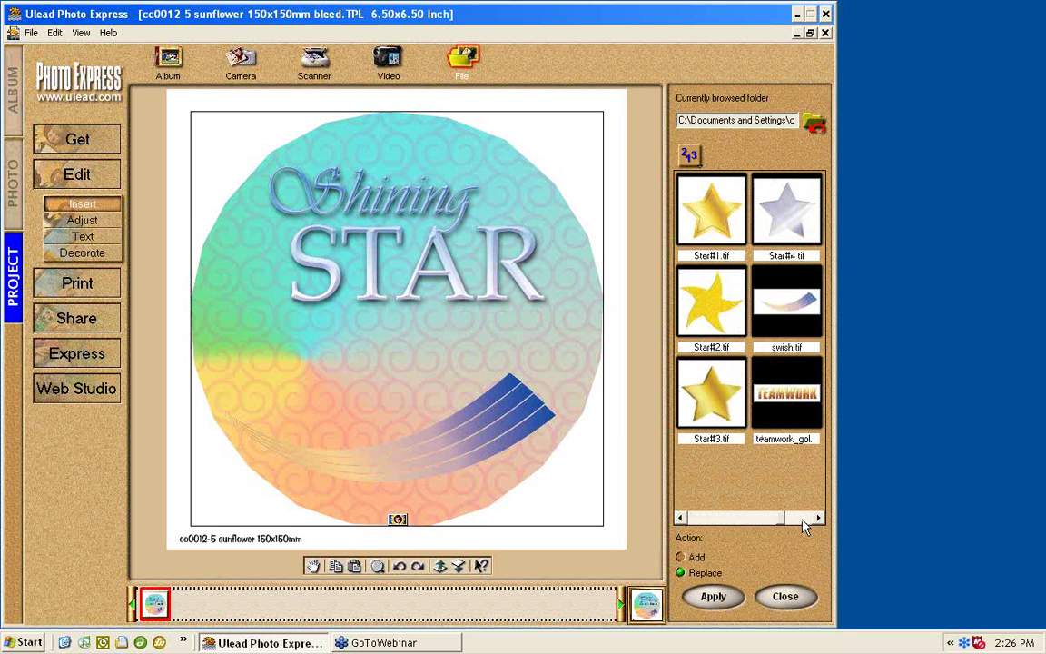
click(803, 519)
click(803, 519)
click(781, 519)
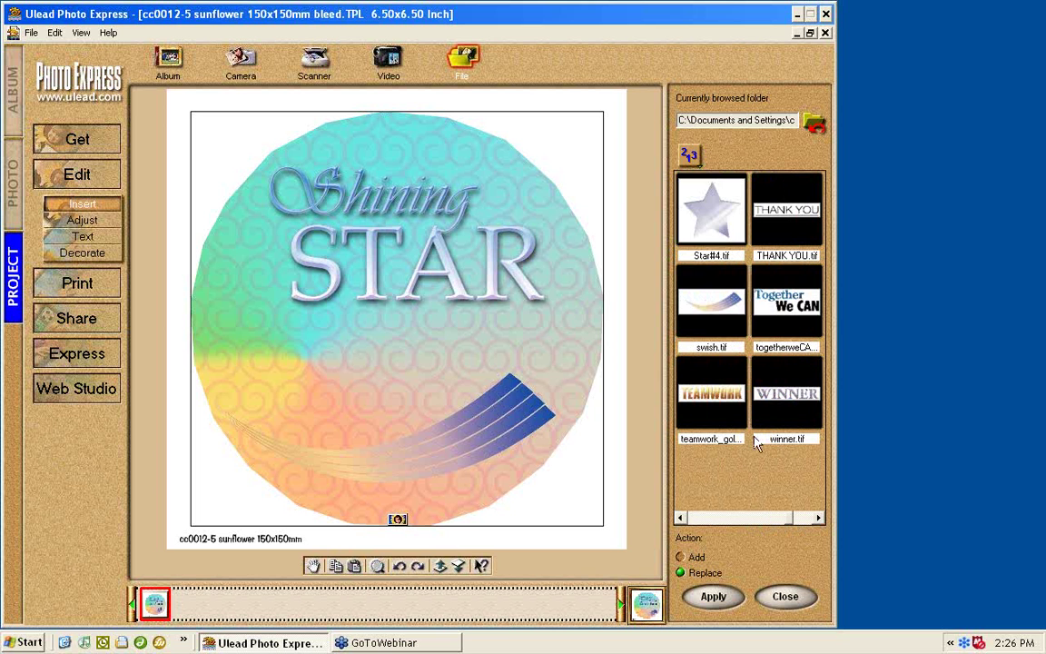
Add the silver star Star#4.tif to the award as a separate object, keeping the pastel background in place
click(711, 216)
drag(712, 216, 517, 366)
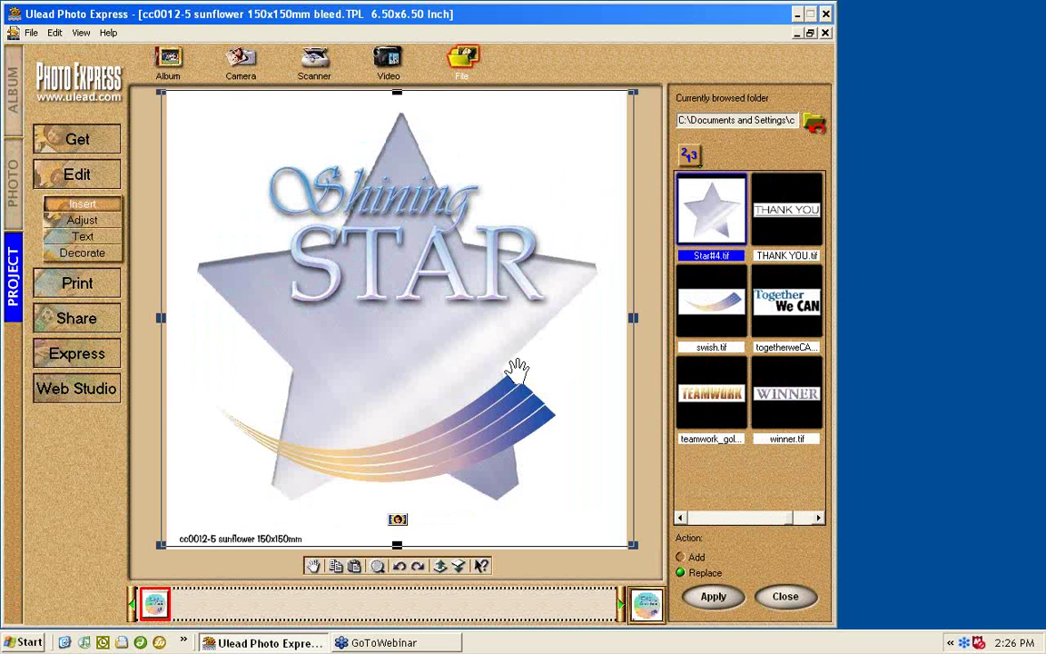
click(714, 596)
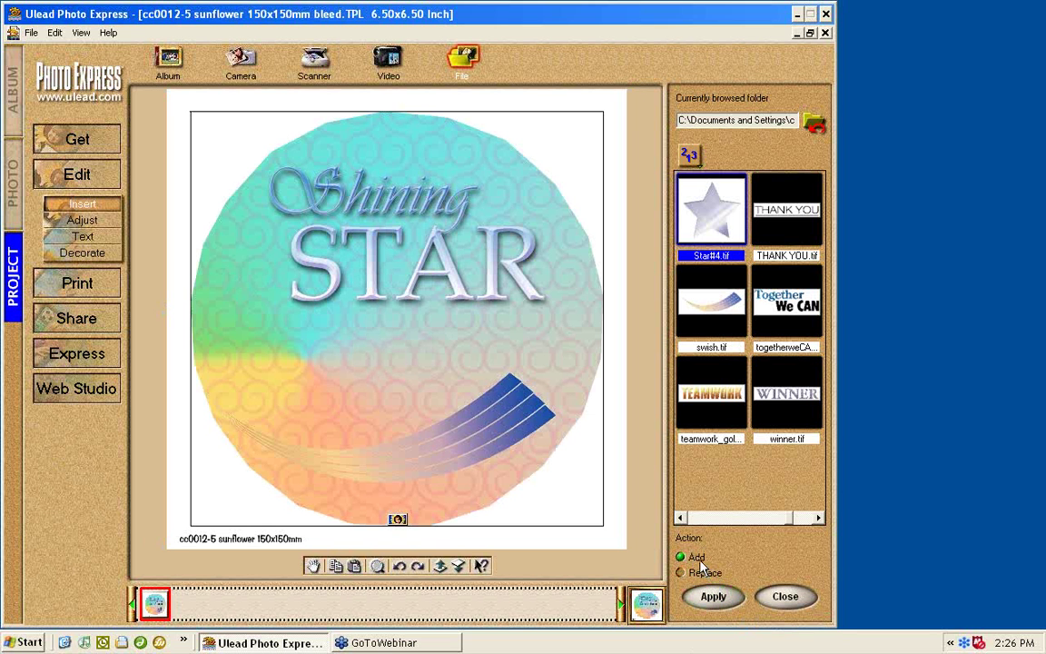
click(714, 595)
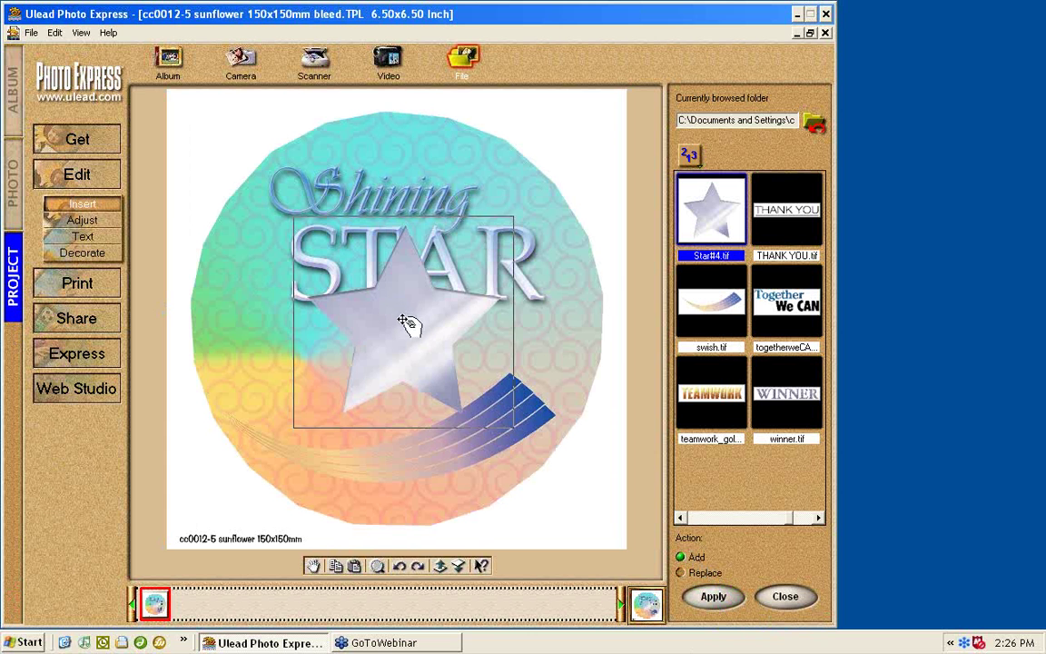
Shrink the silver star to about half its size, place it on the swish's wide blue end and rotate it slightly counterclockwise
drag(413, 322, 419, 336)
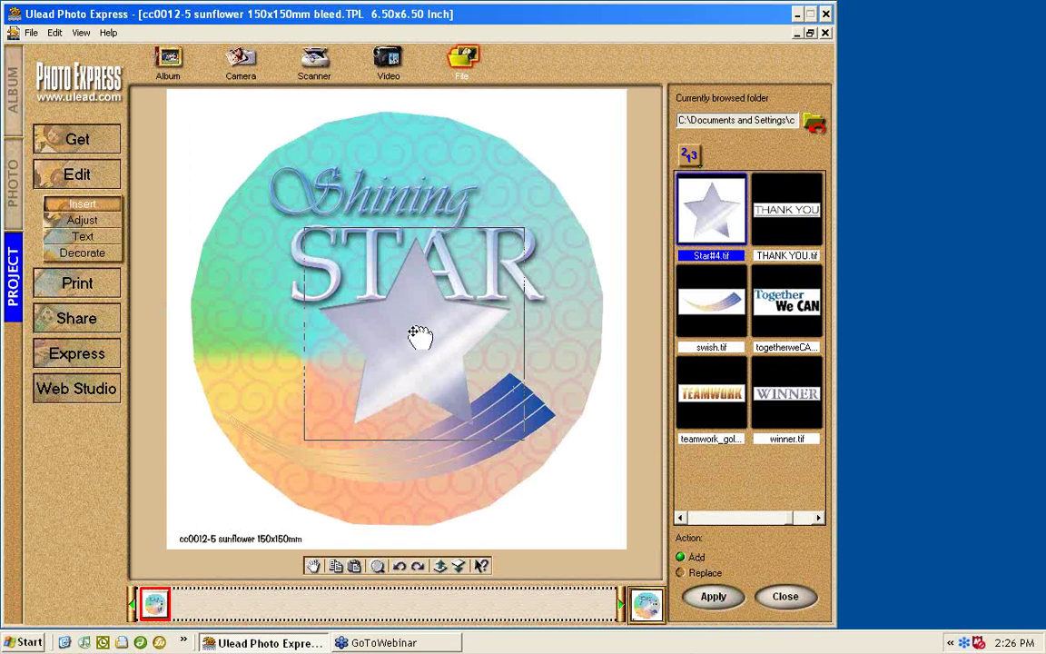
click(114, 220)
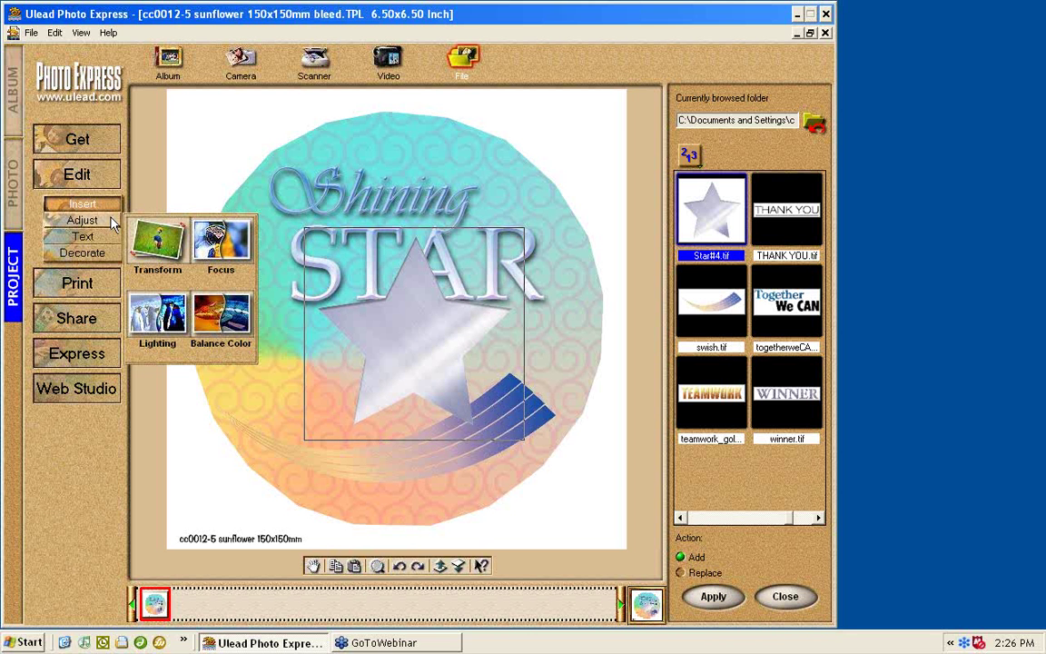
click(114, 222)
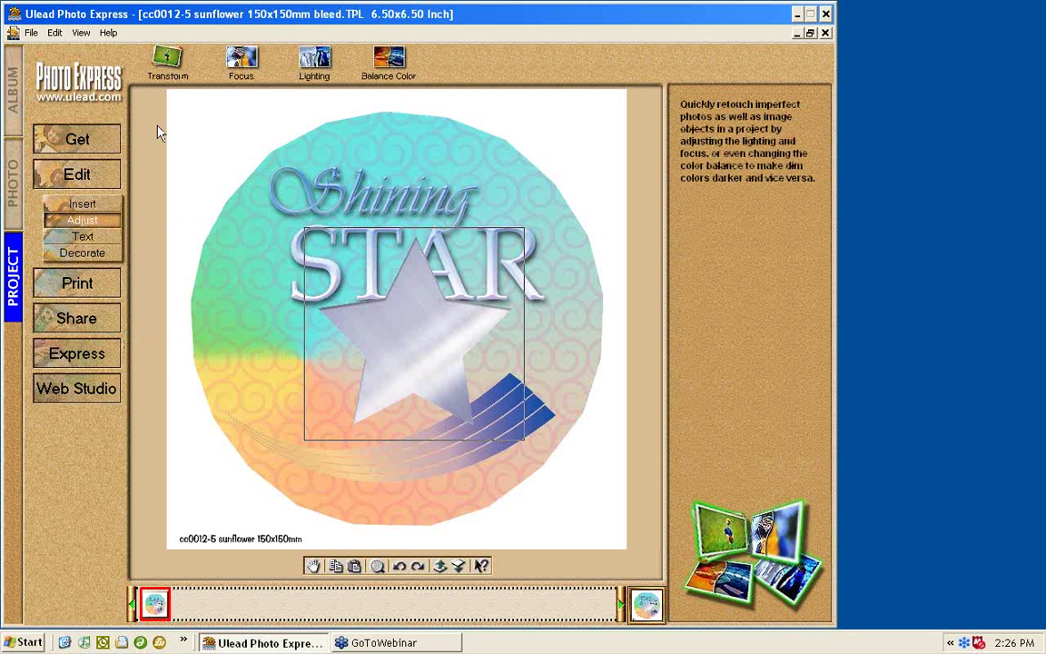
click(167, 62)
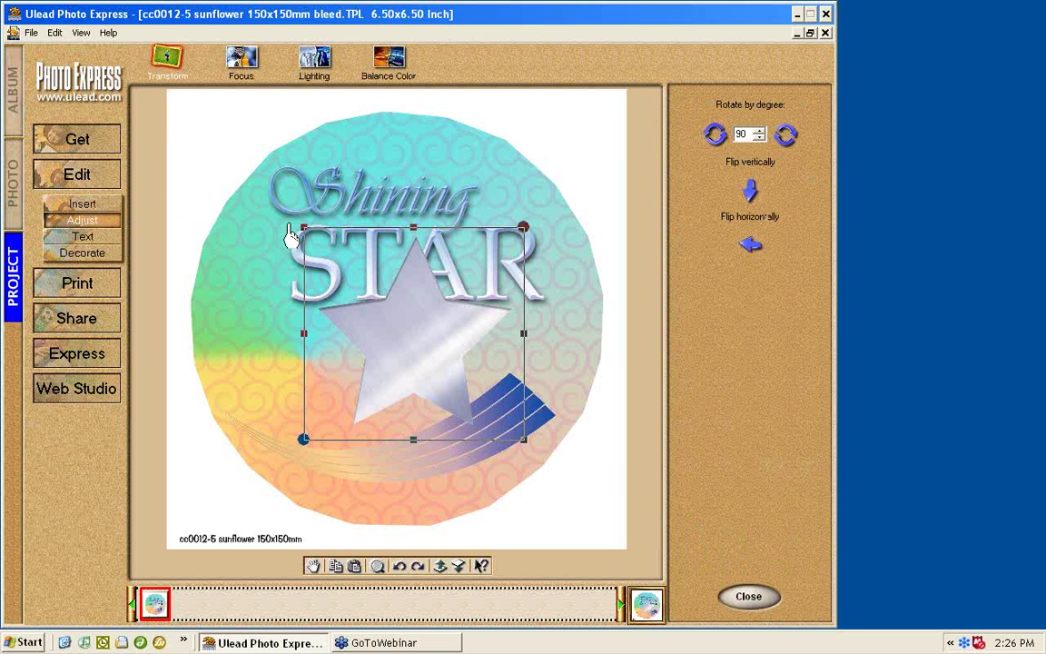
drag(306, 229, 410, 331)
drag(470, 384, 540, 384)
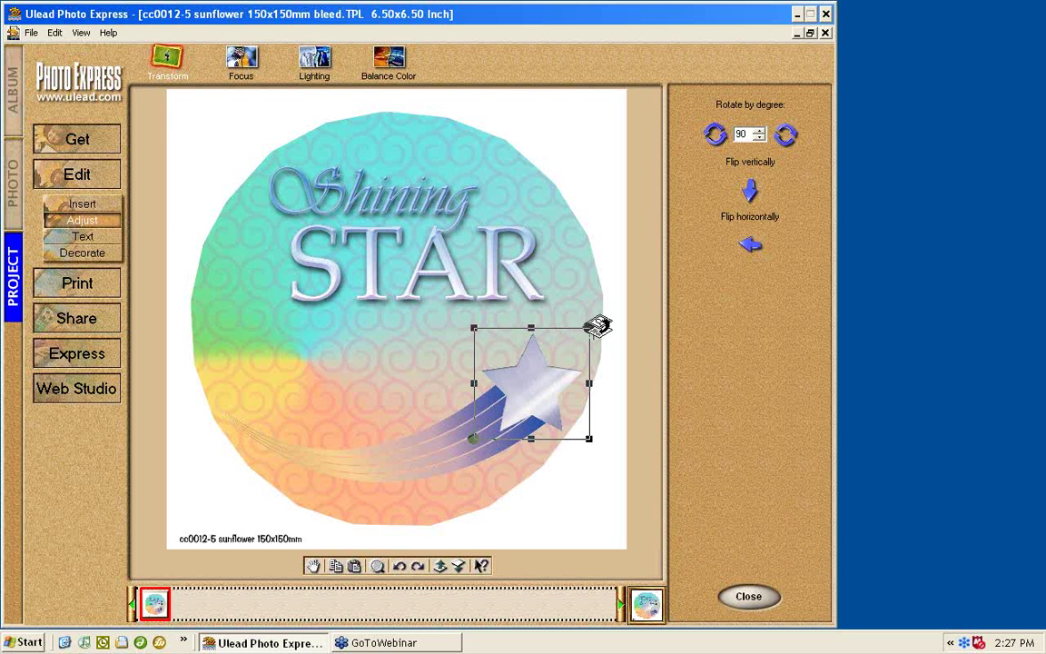
drag(591, 329, 589, 315)
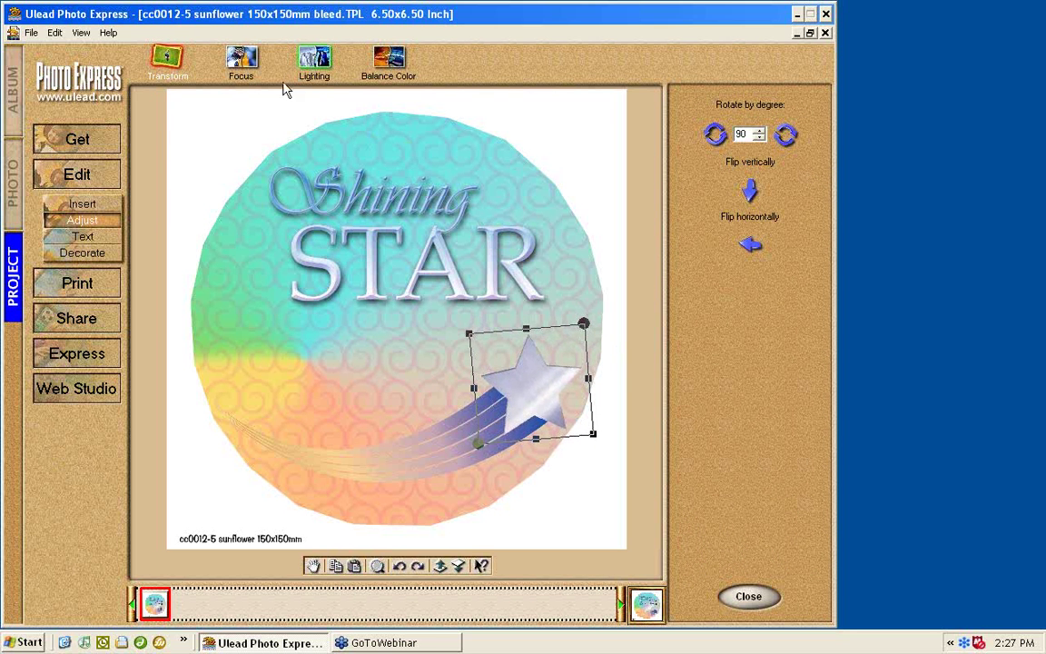
Add a drop shadow to the silver star and change the shadow colour to bright blue
click(82, 252)
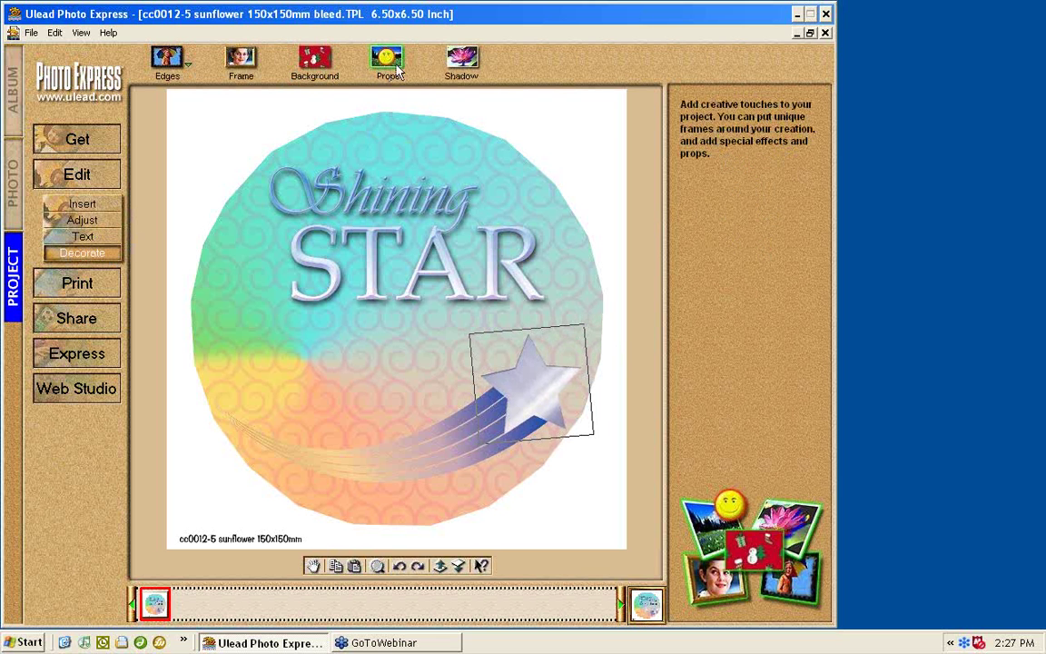
click(461, 59)
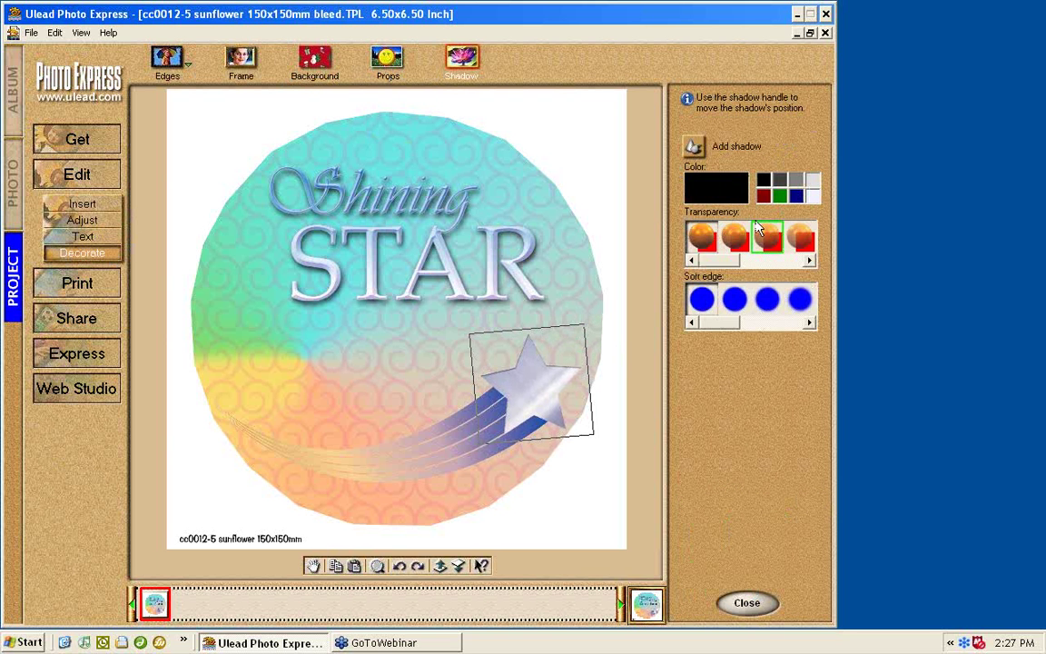
click(694, 146)
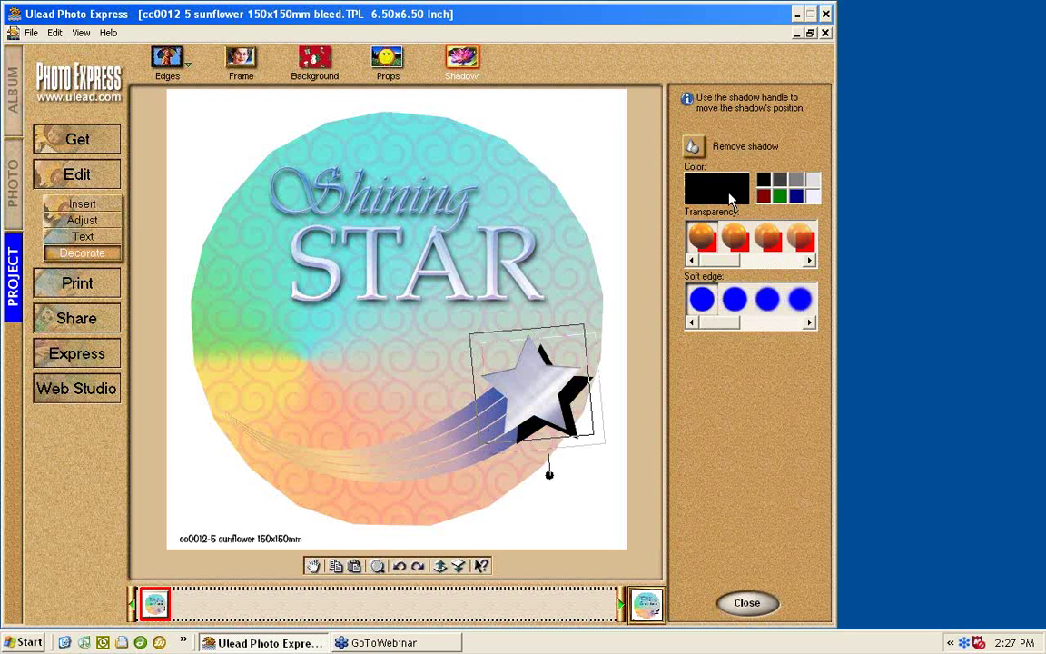
click(730, 200)
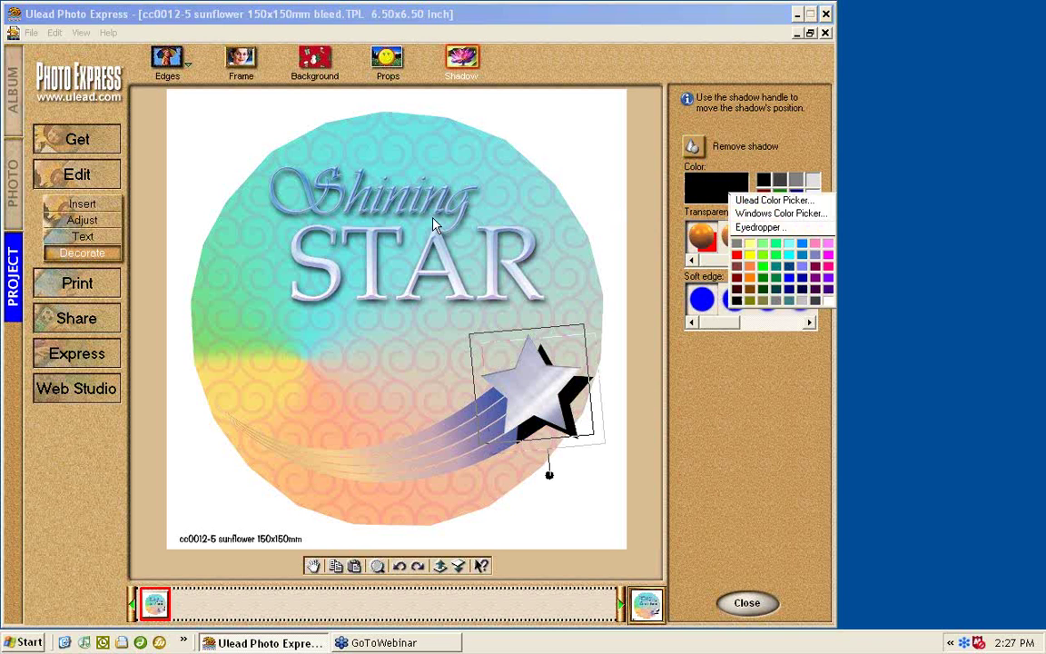
click(802, 256)
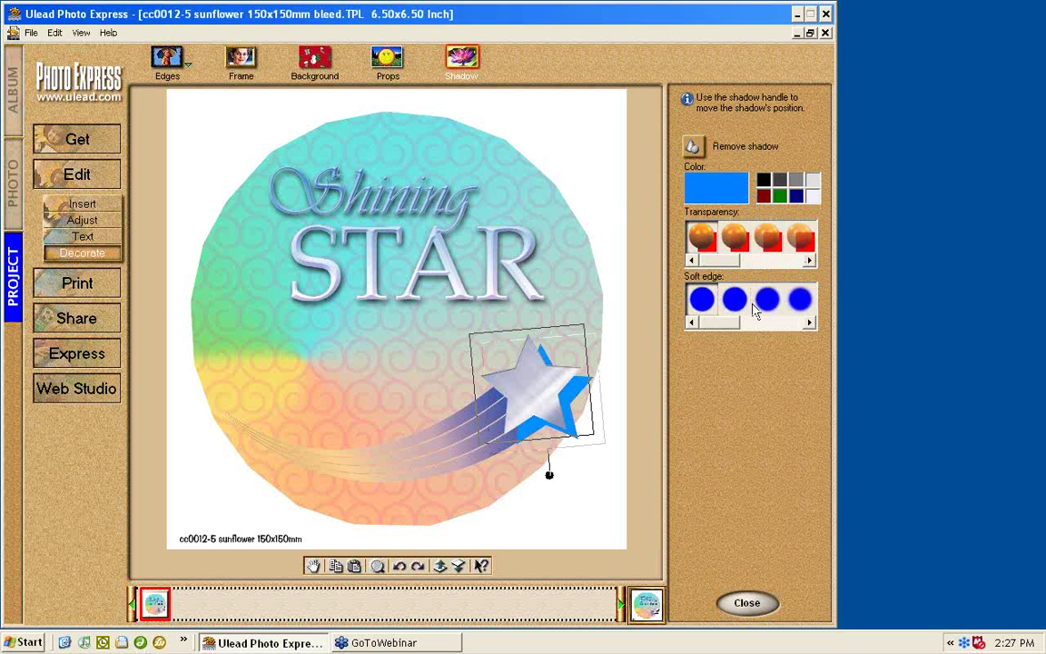
Give the star's shadow the fourth soft-edge and transparency presets, pull it close behind the star and deselect the star
click(800, 299)
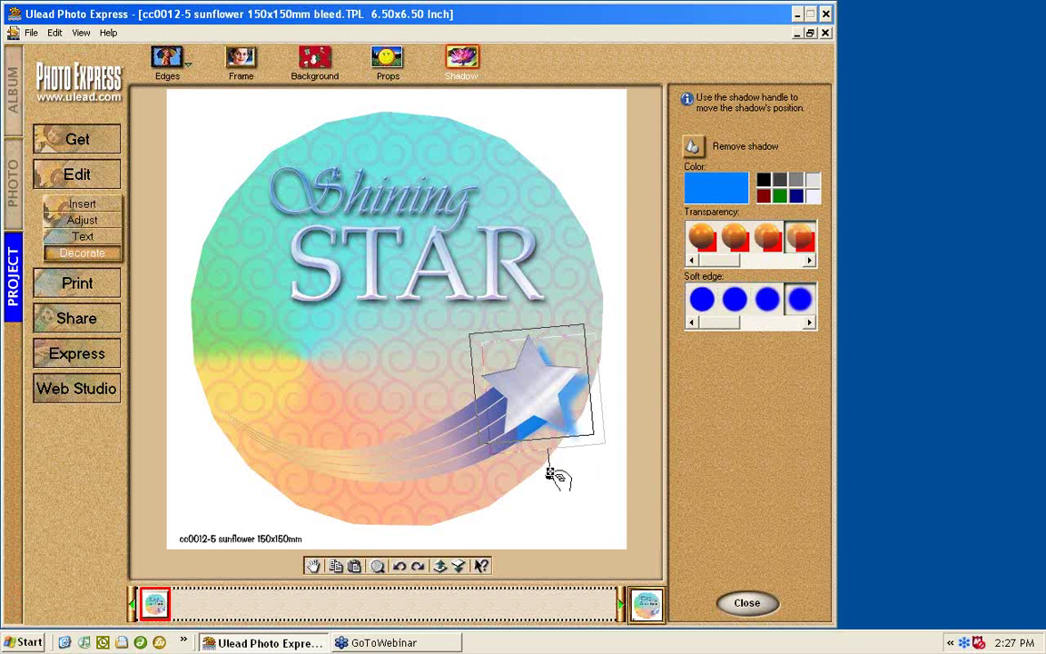
drag(549, 473, 541, 471)
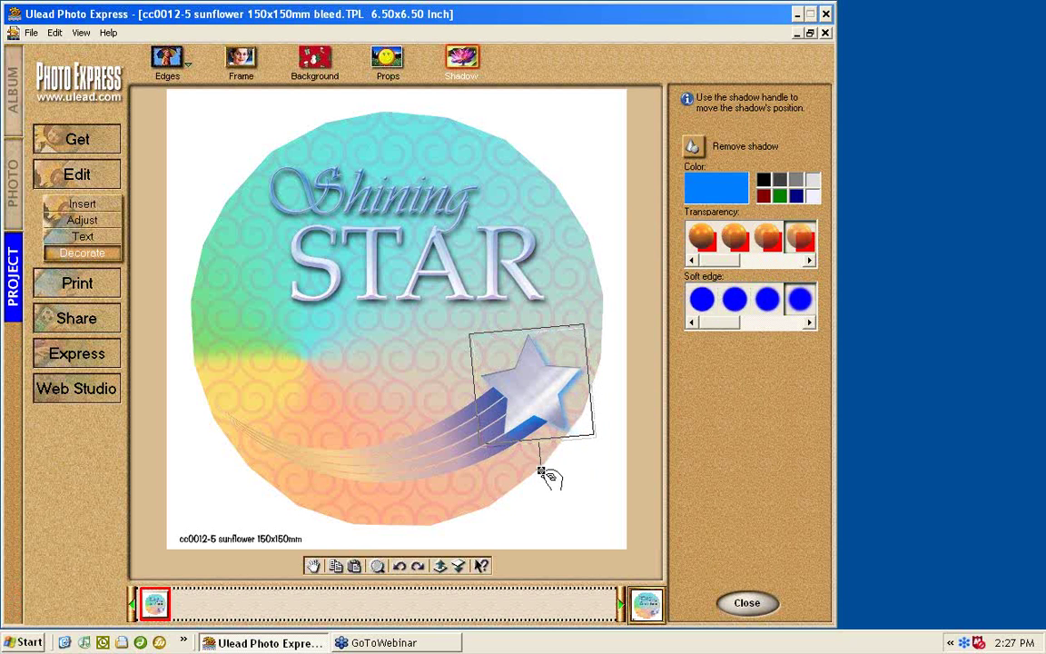
click(312, 344)
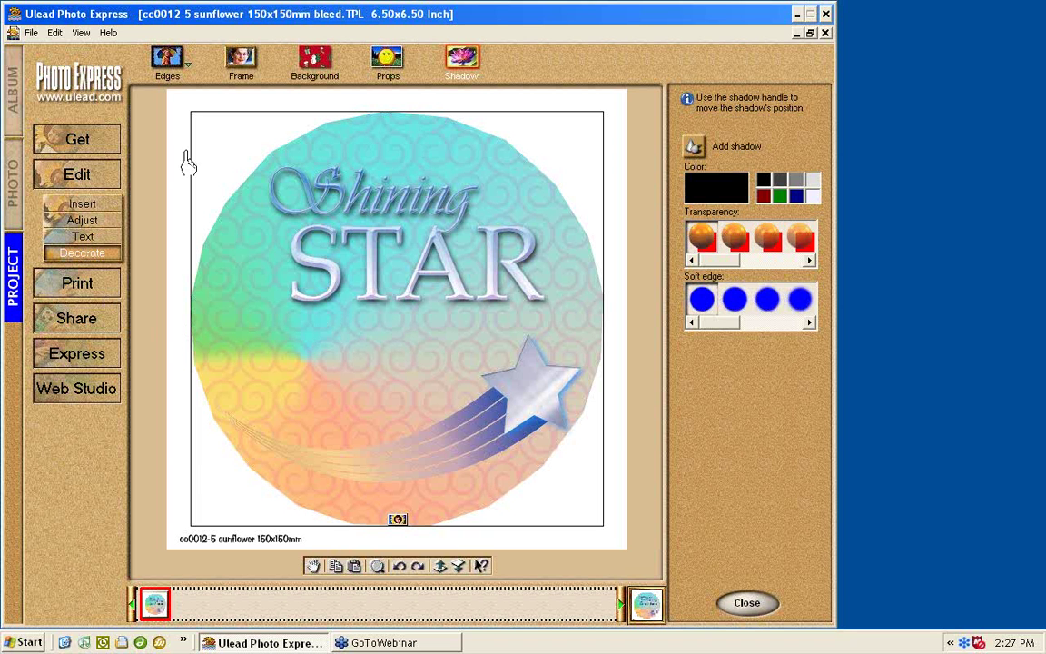
Browse the project templates in the Photo Holders for ULEAD folder through to the square photo holders
click(13, 182)
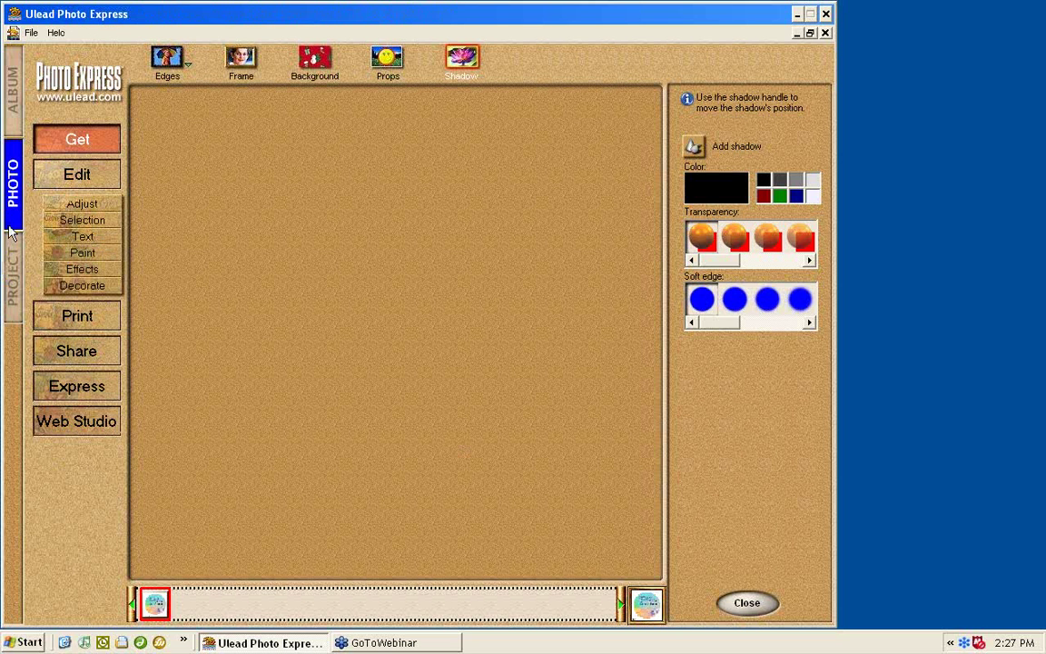
click(13, 281)
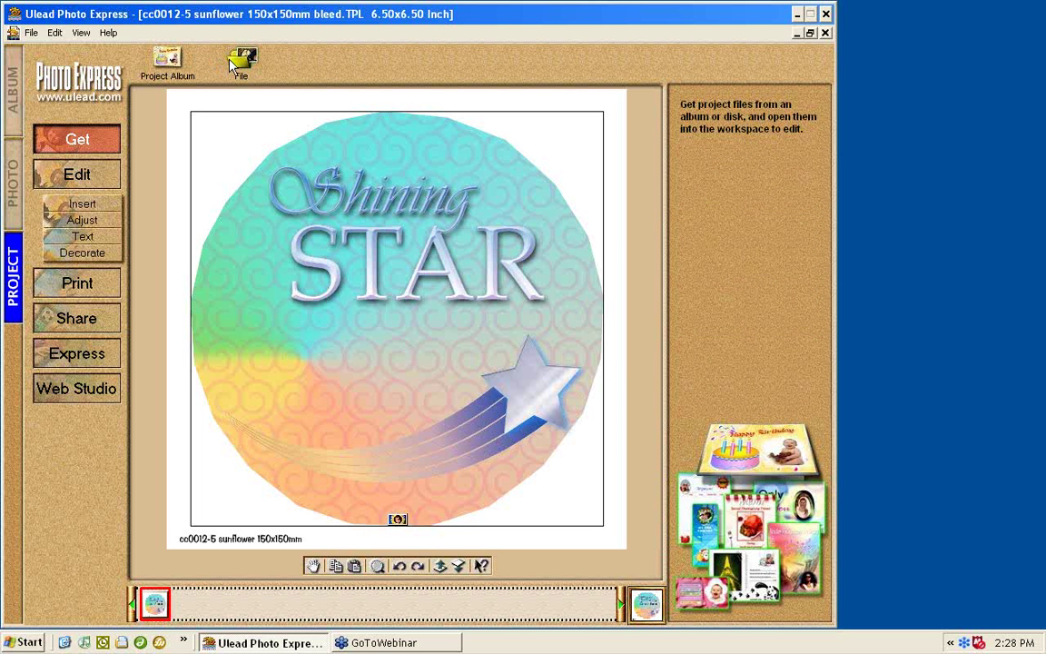
click(240, 61)
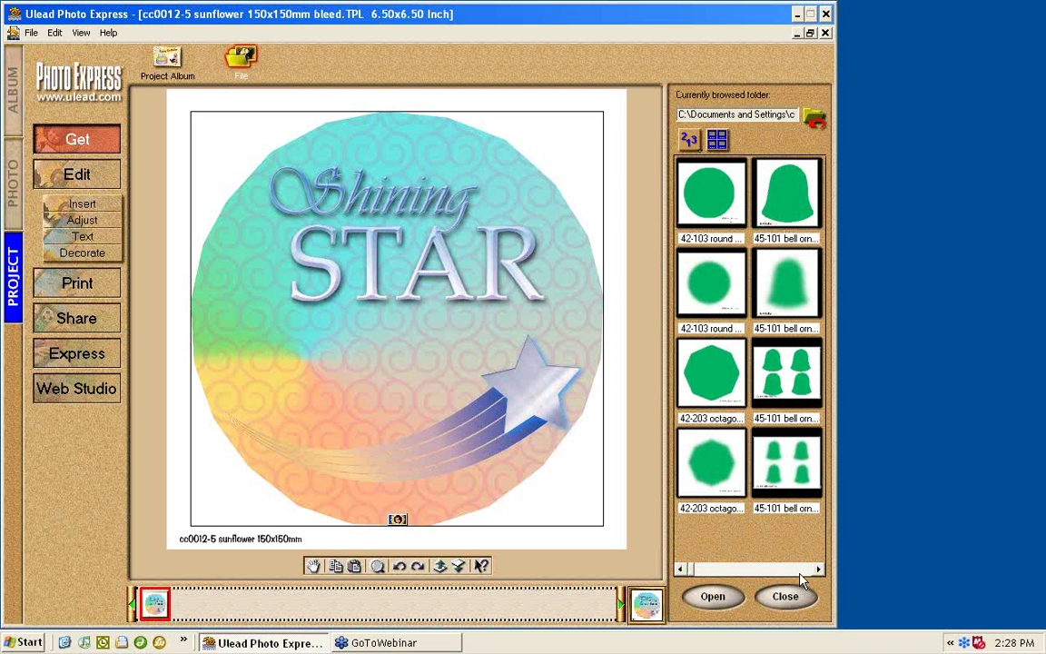
click(815, 119)
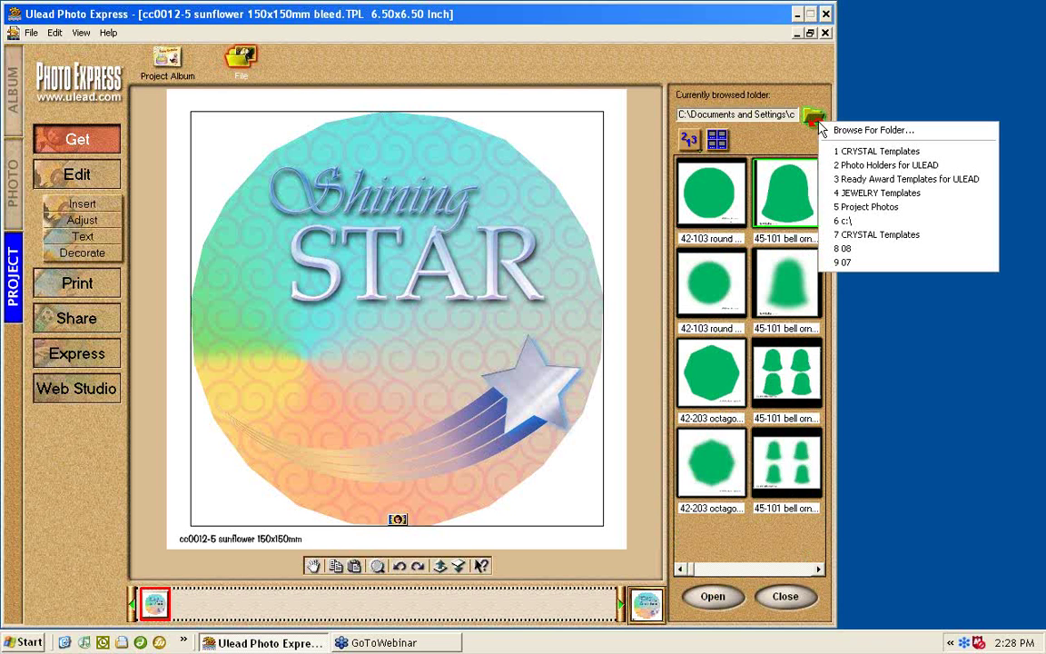
click(865, 167)
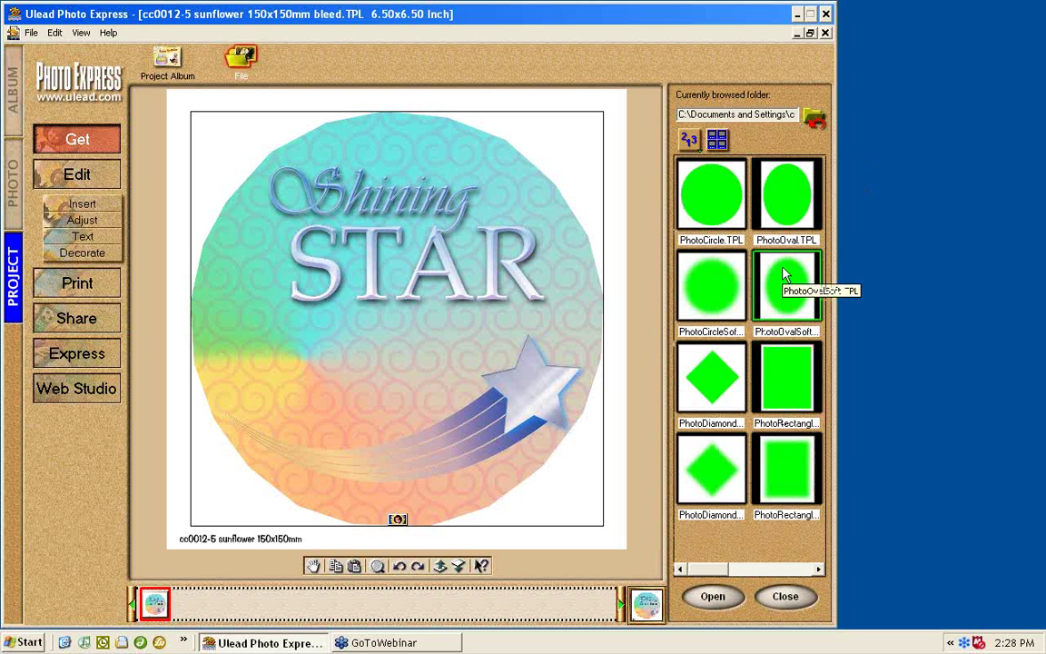
click(795, 572)
click(796, 572)
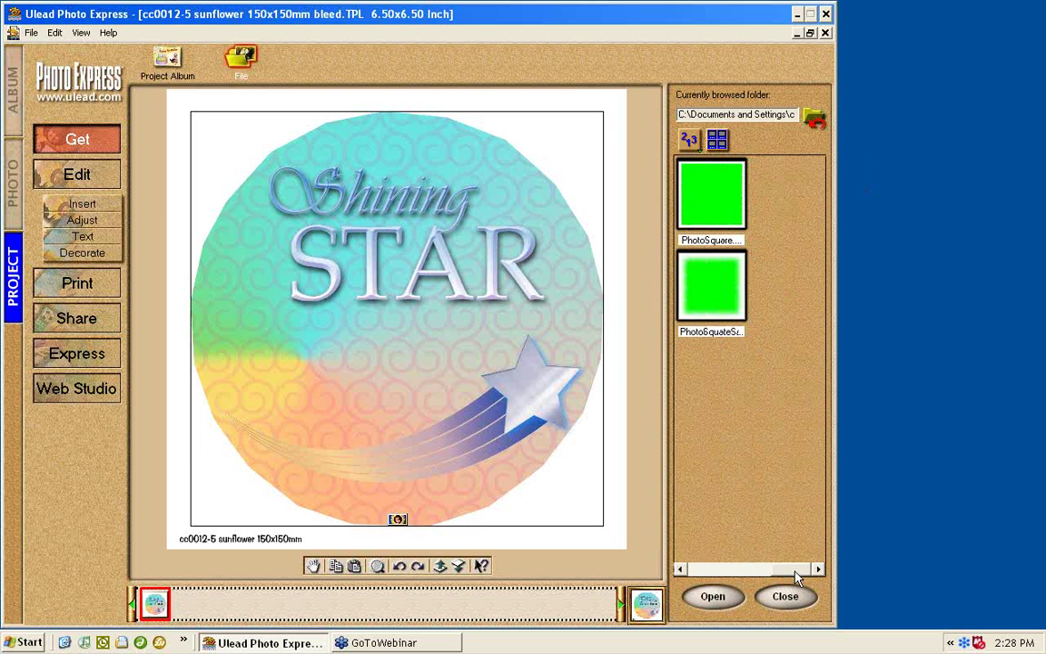
drag(786, 570, 712, 569)
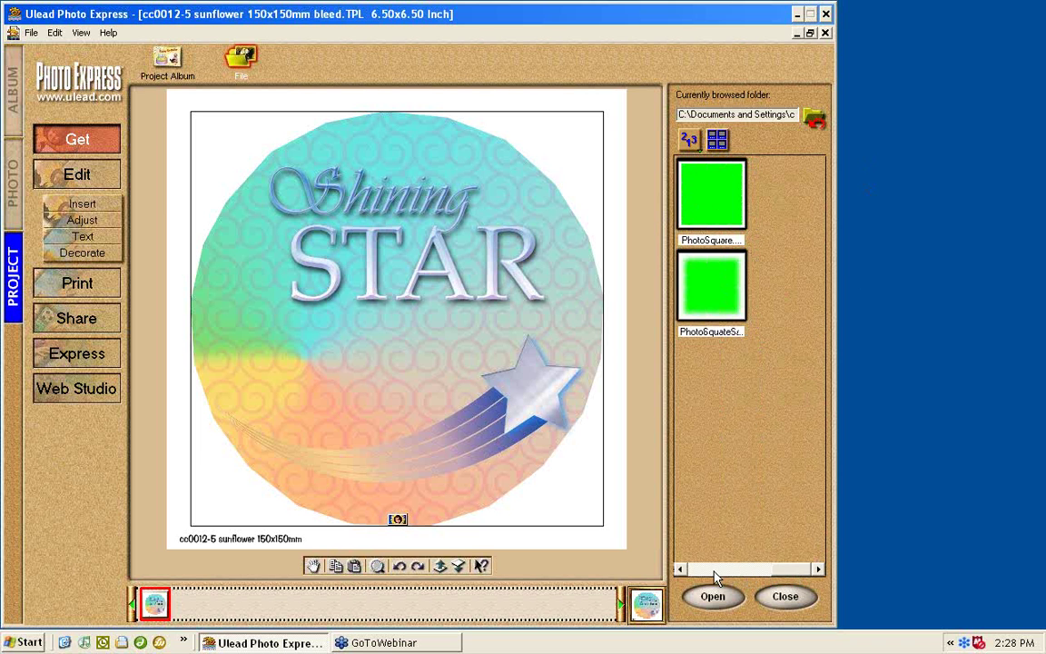
Browse the JEWELRY Templates folder inside the desktop's CASIQLT folder and look through its pendant and dog tag templates
click(818, 124)
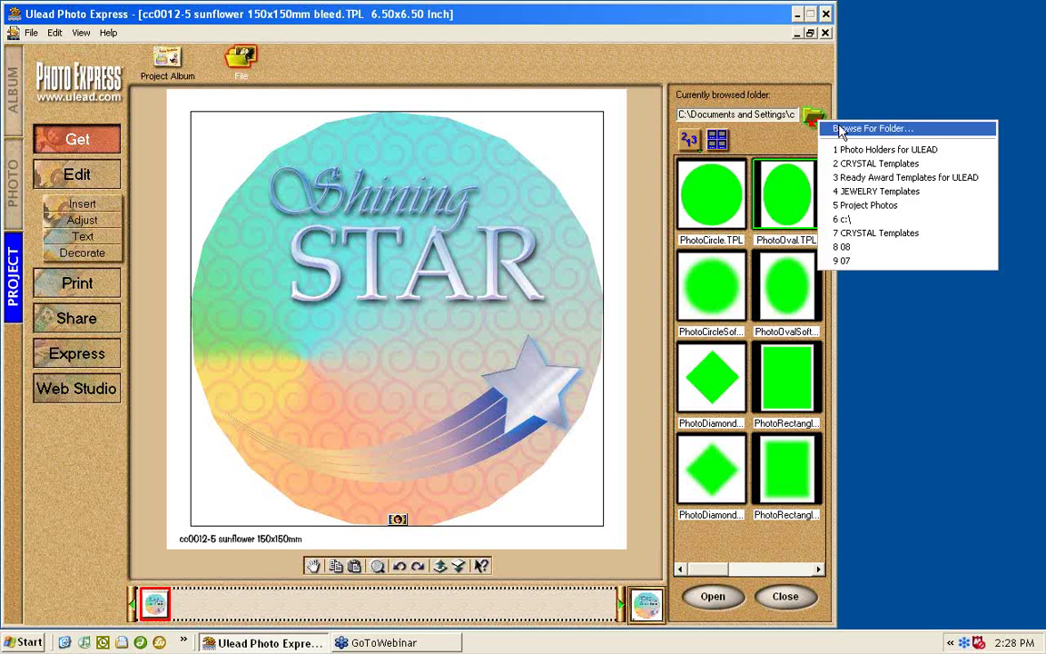
click(841, 131)
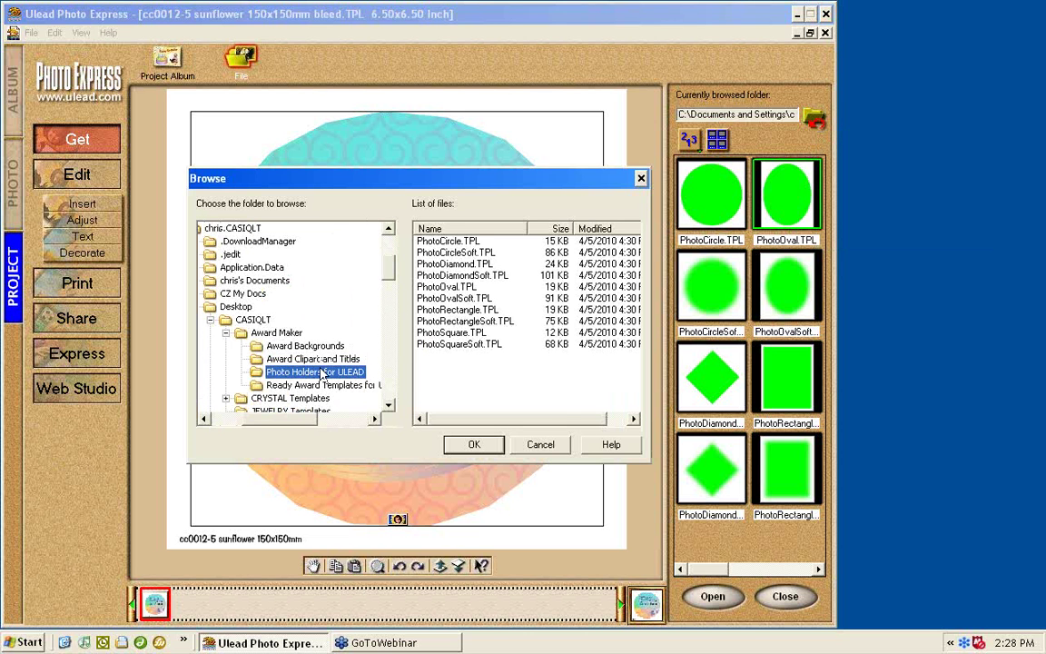
click(225, 332)
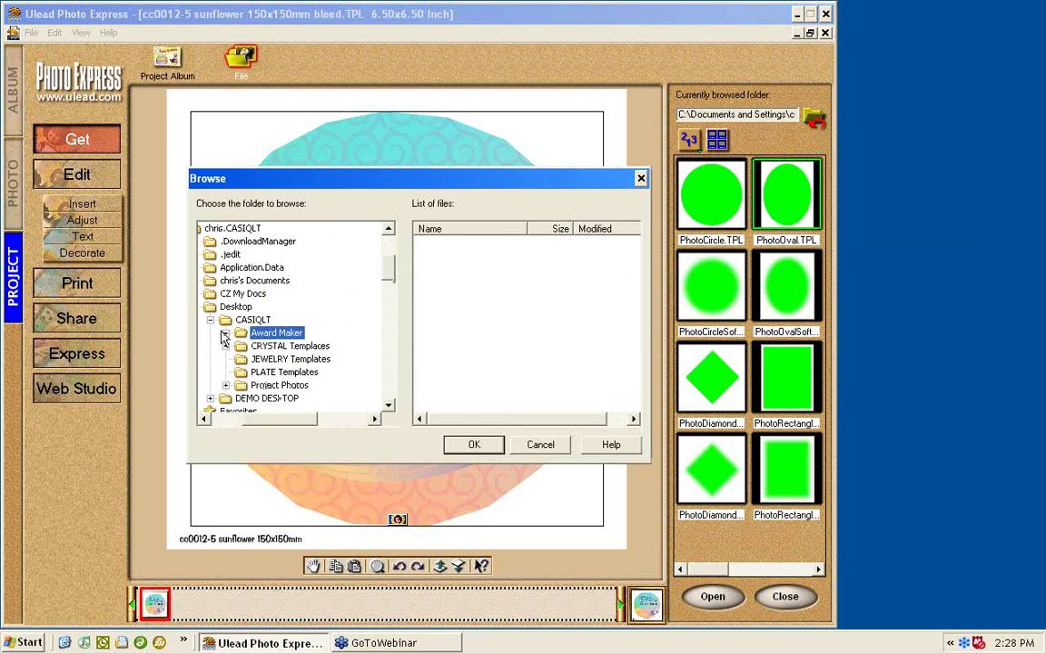
click(272, 359)
click(478, 444)
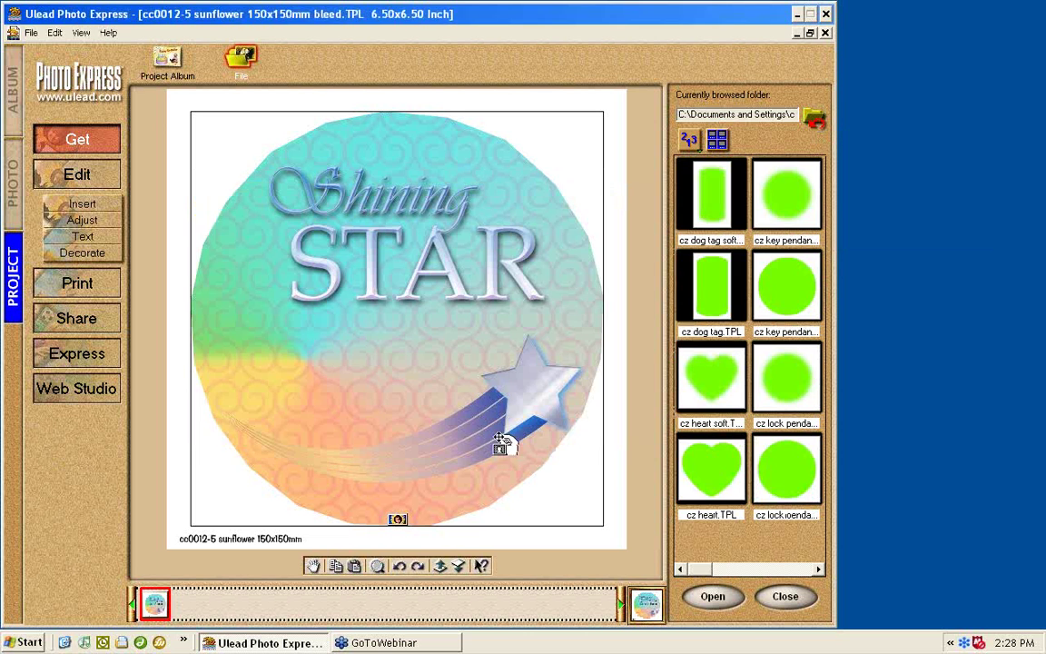
click(772, 568)
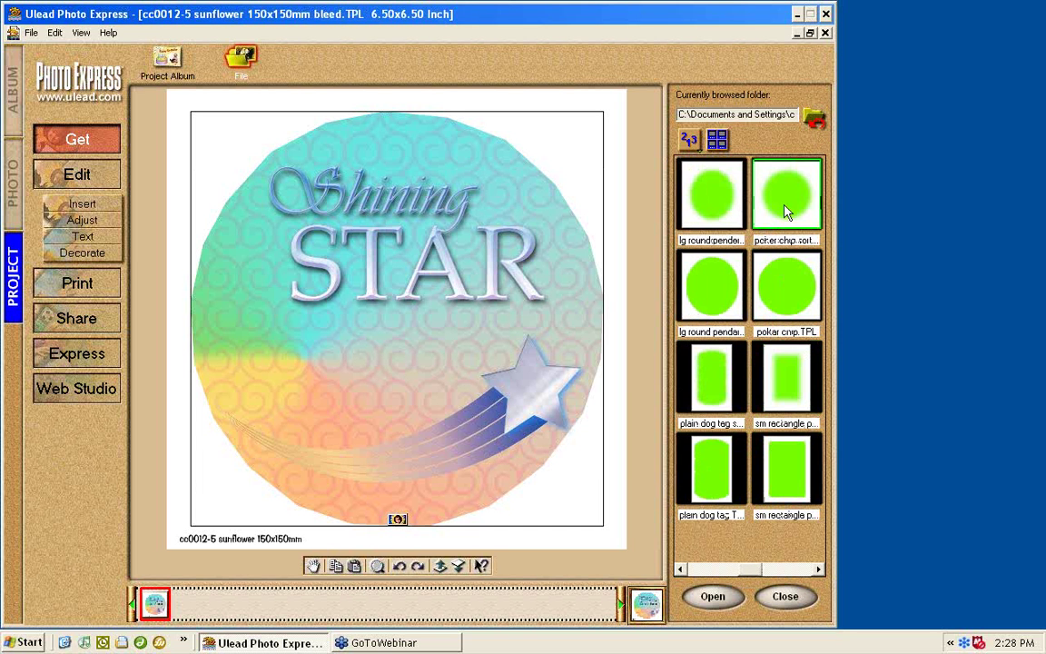
Browse the PLATE Templates folder in CASIQLT to view its circle templates
click(805, 123)
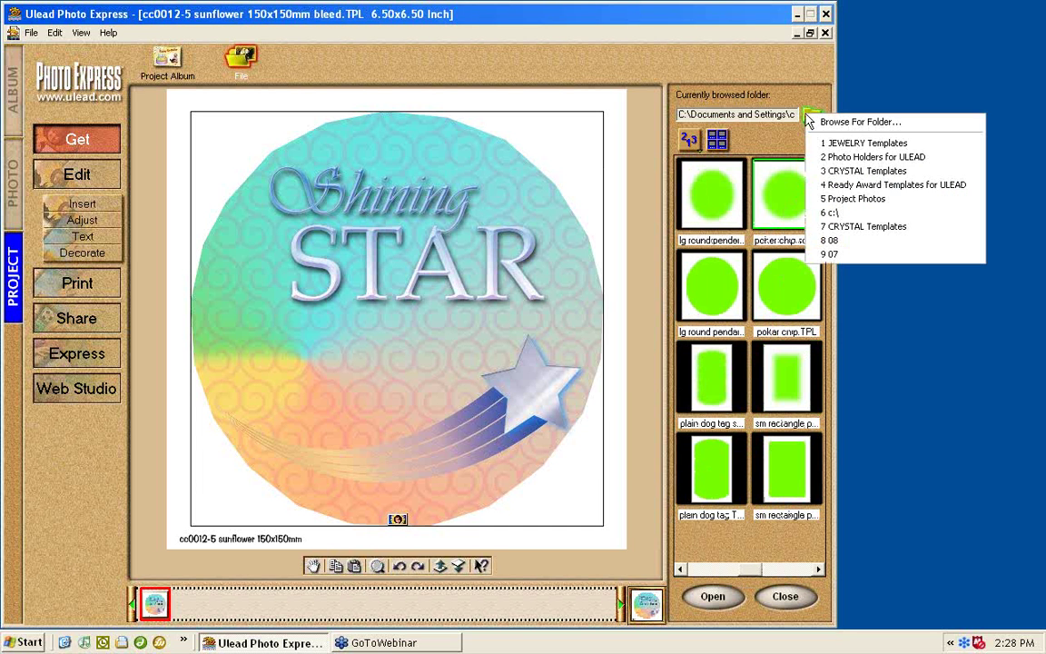
click(861, 126)
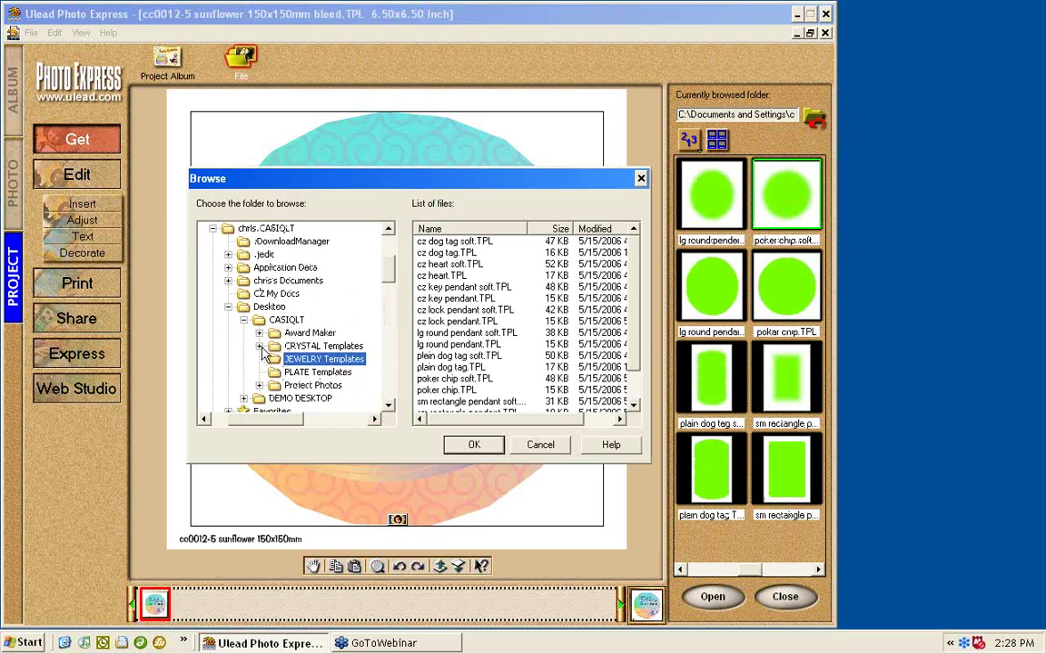
click(315, 371)
click(475, 444)
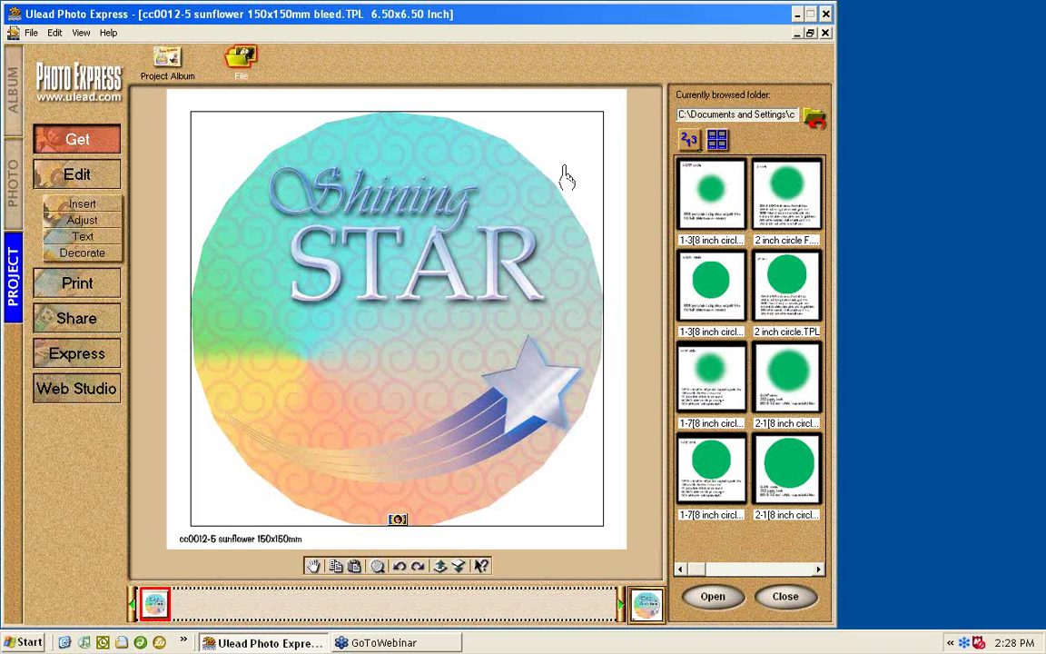
Open the fan charm template cc-c4 fan feather.TPL from the CRYSTAL Templates folder
click(813, 127)
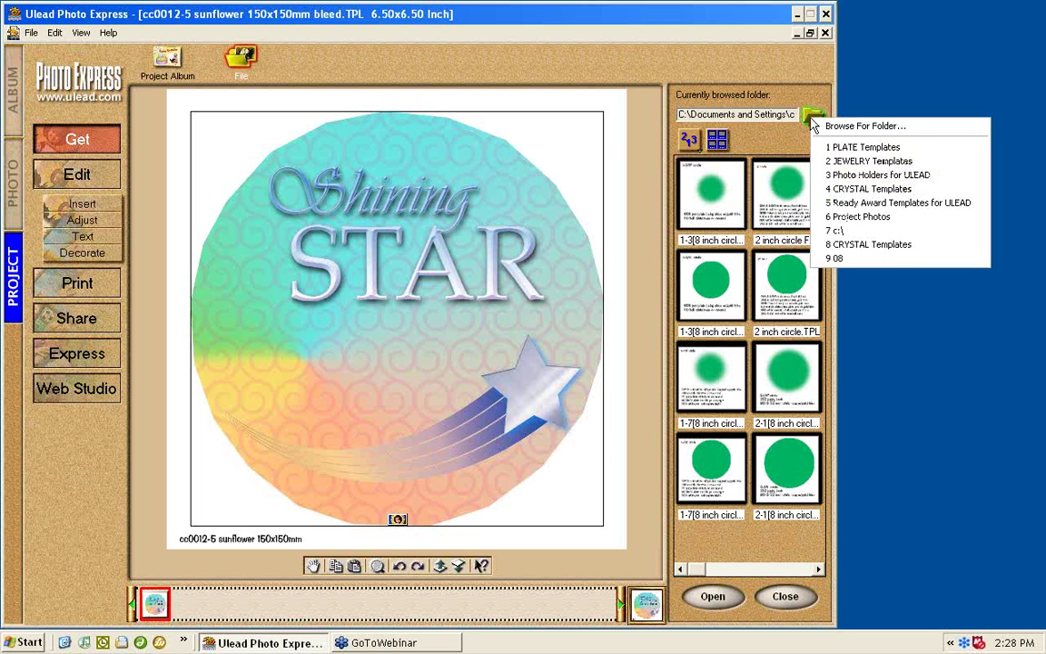
click(873, 191)
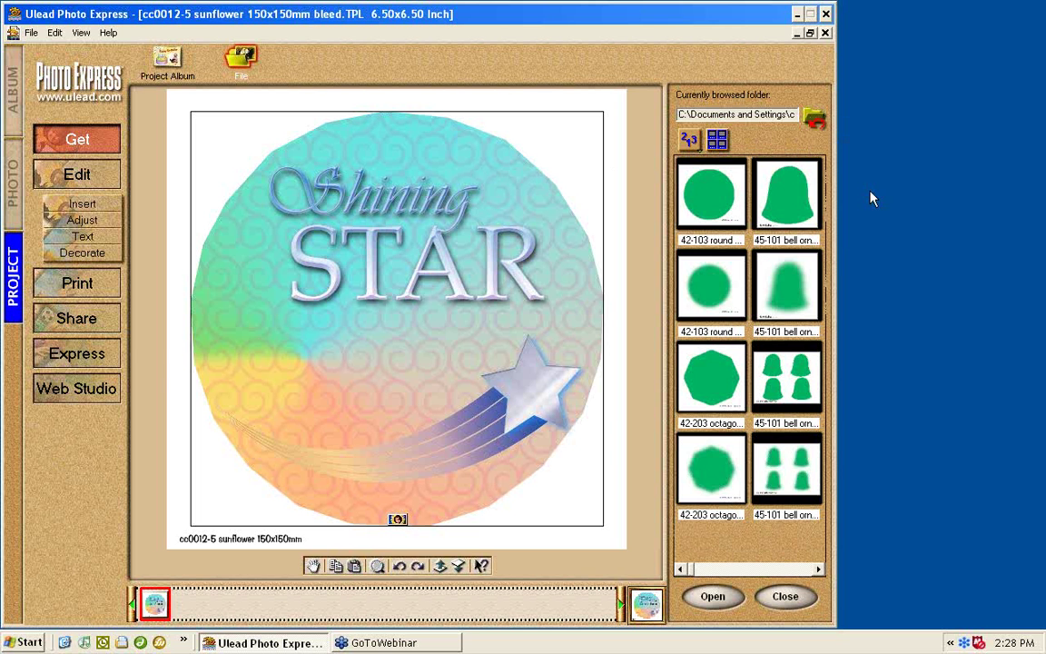
click(802, 570)
click(802, 570)
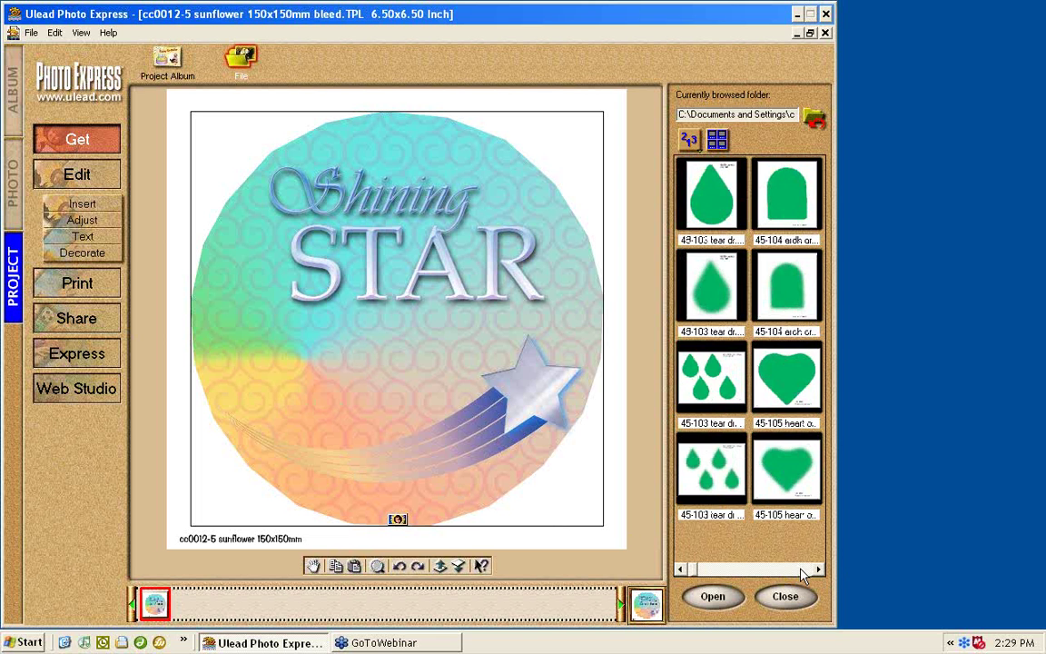
click(802, 570)
click(802, 570)
click(803, 570)
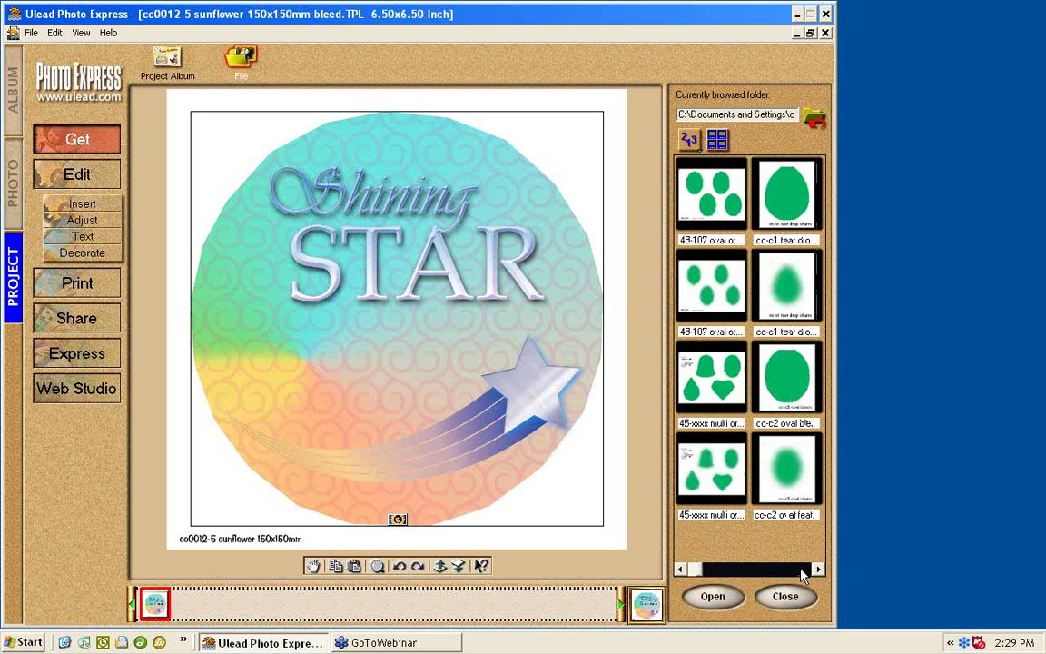
click(802, 570)
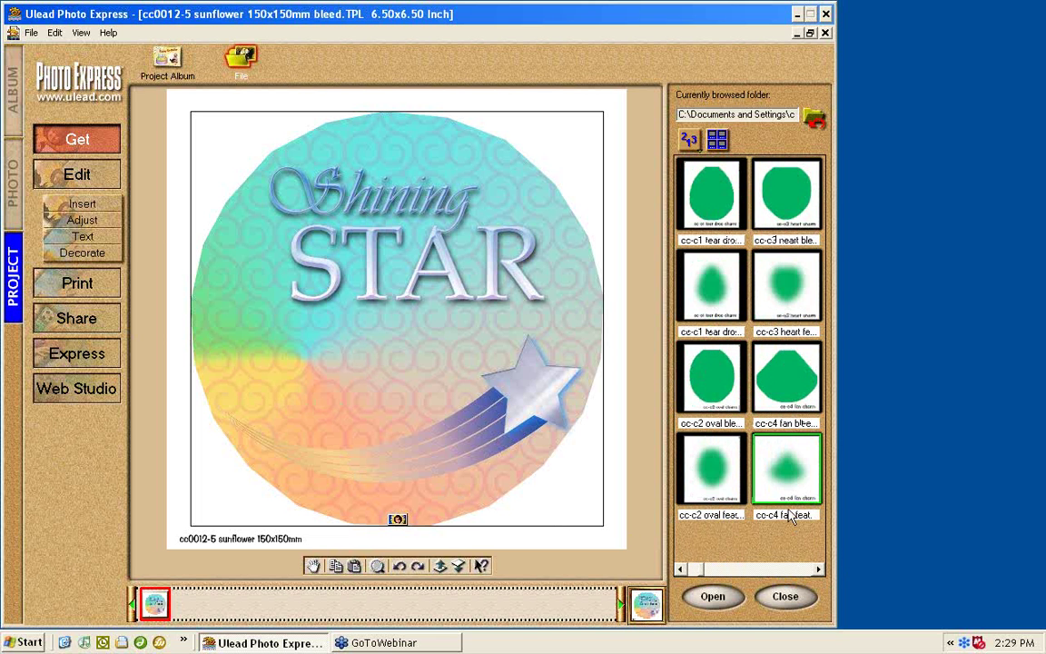
double_click(782, 461)
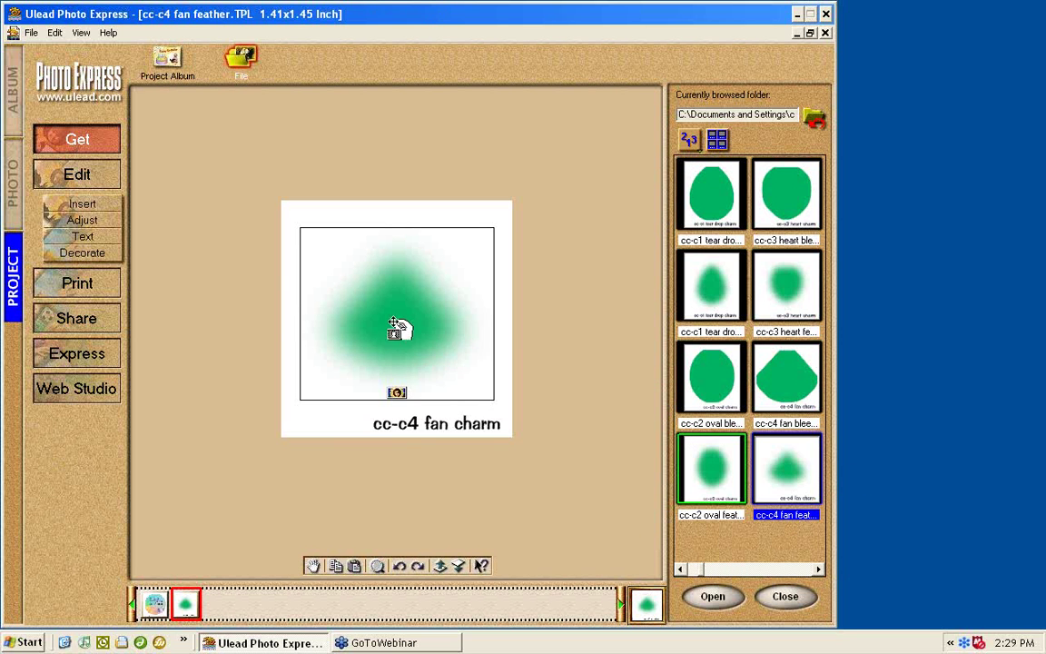
Copy the feathered fan shape into the Shining STAR award and move it to the lower-left area of the circle
right_click(396, 329)
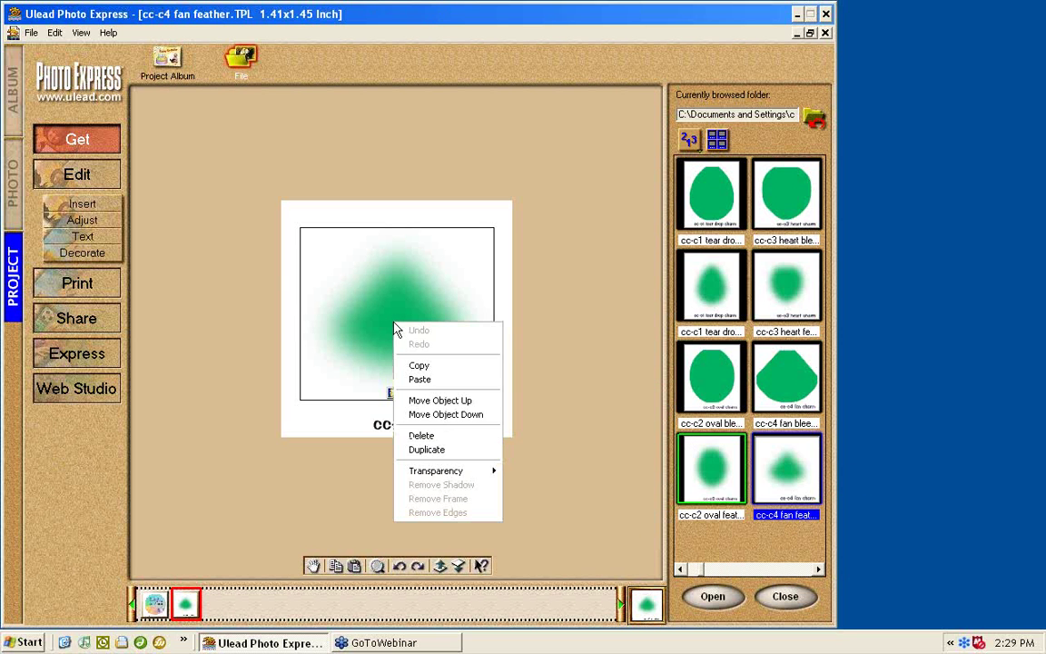
click(418, 365)
click(157, 604)
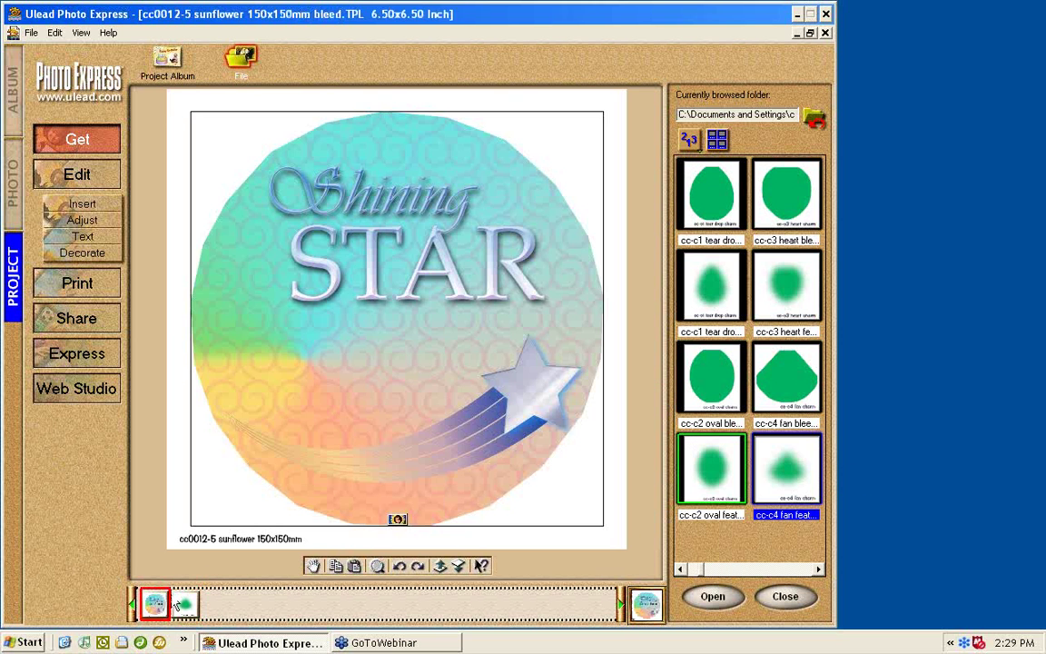
right_click(338, 356)
click(368, 412)
drag(226, 150, 367, 423)
Enlarge the pasted fan shape to roughly half the circle's width and position it below the STAR title
click(91, 220)
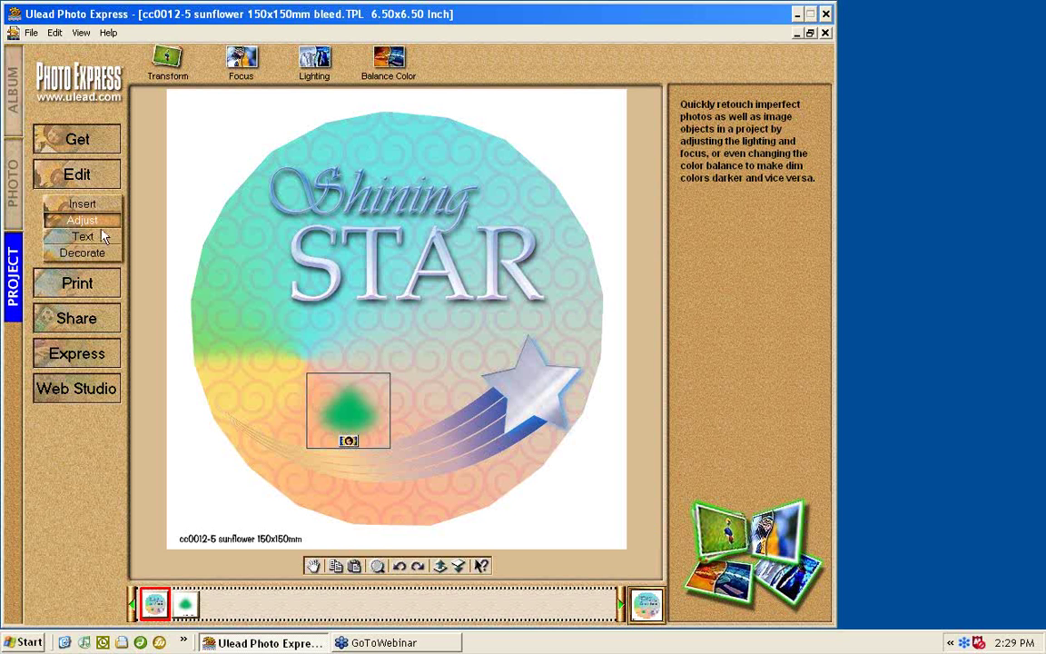
click(165, 64)
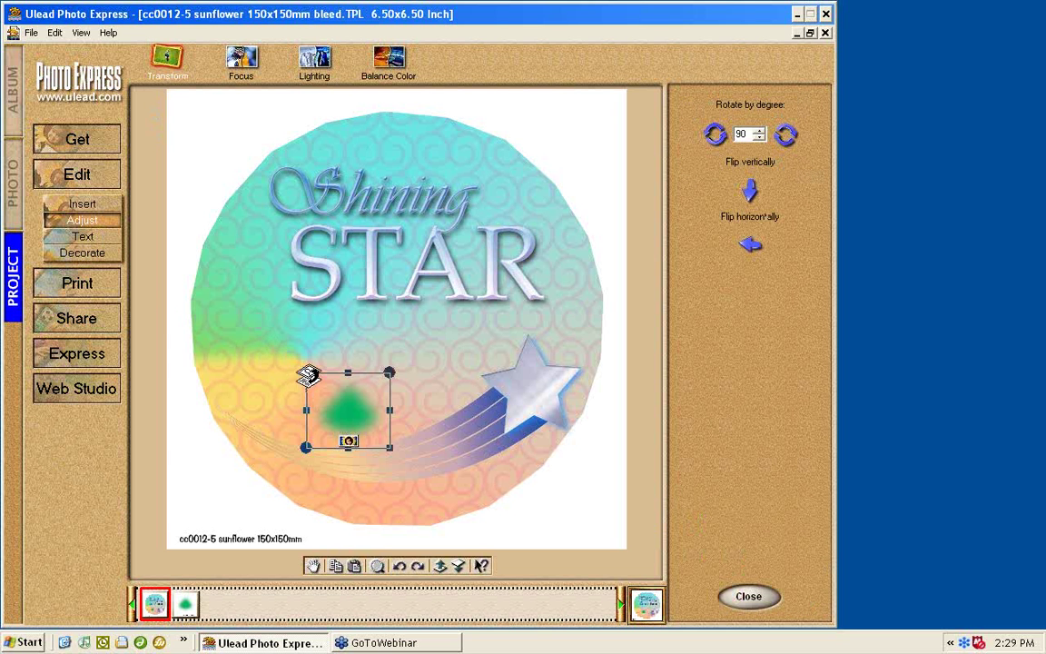
drag(307, 374, 187, 268)
drag(318, 366, 354, 388)
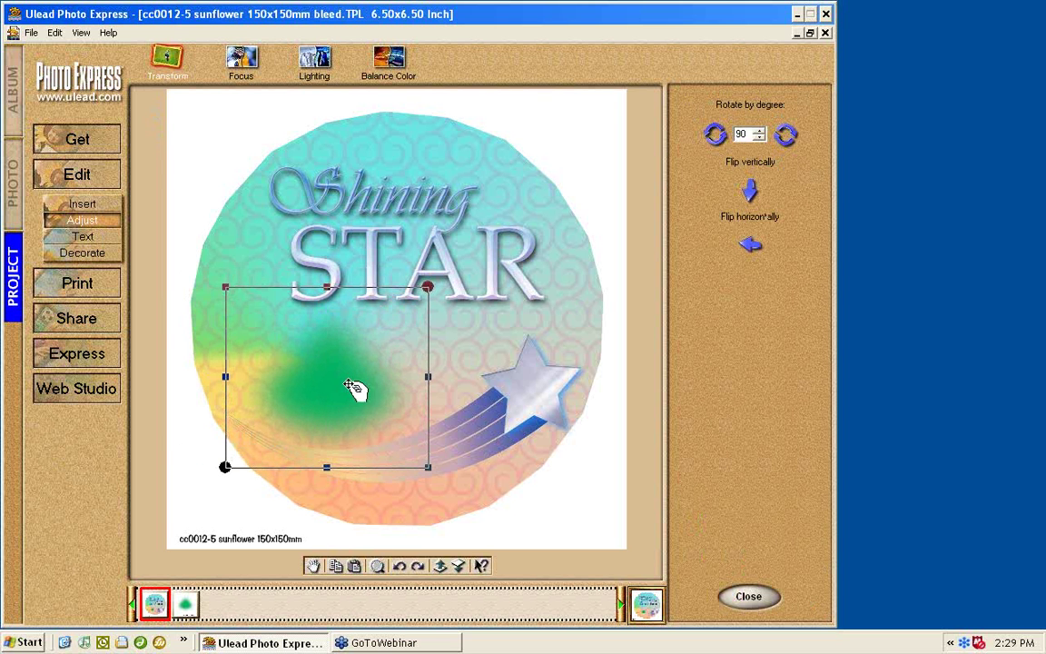
Replace the green fan shape with the iStock photo of the smiling child from the Project Photos folder
click(326, 462)
click(372, 445)
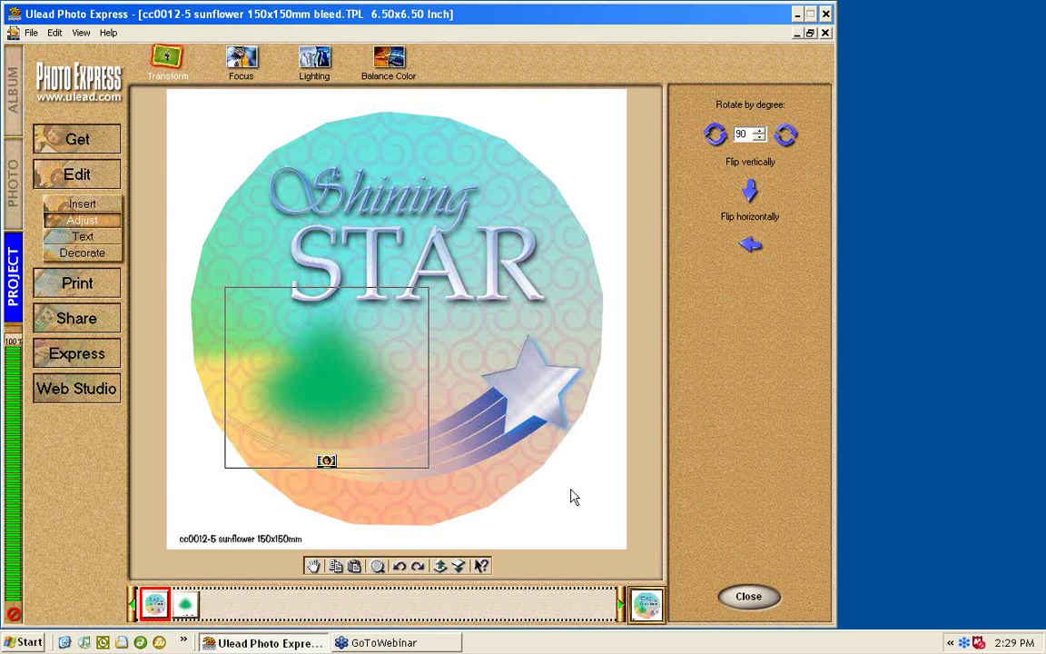
click(814, 119)
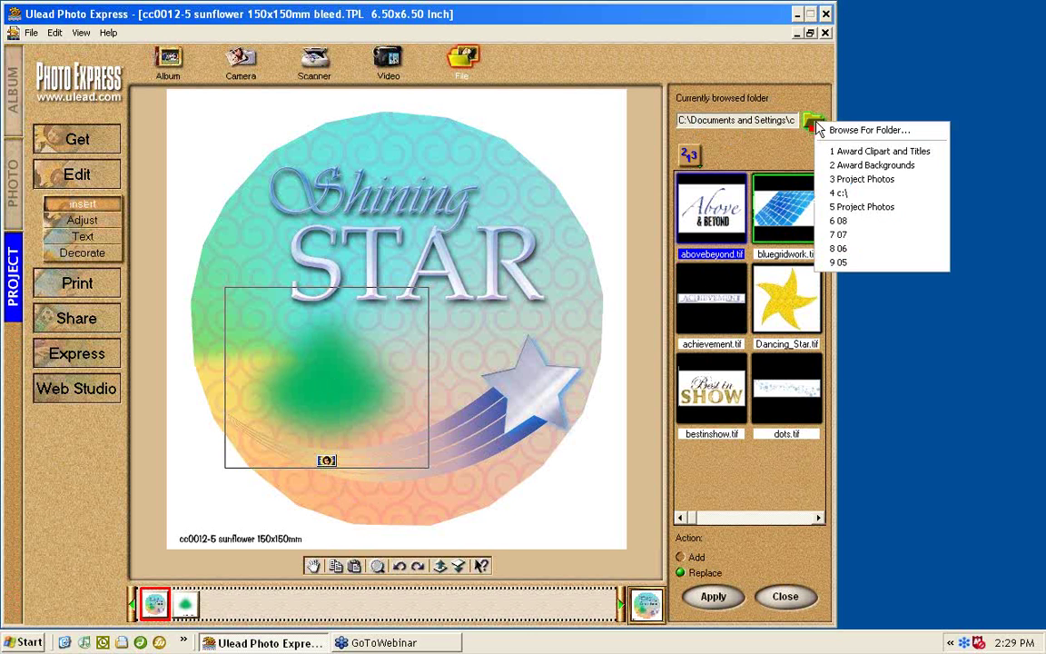
click(862, 191)
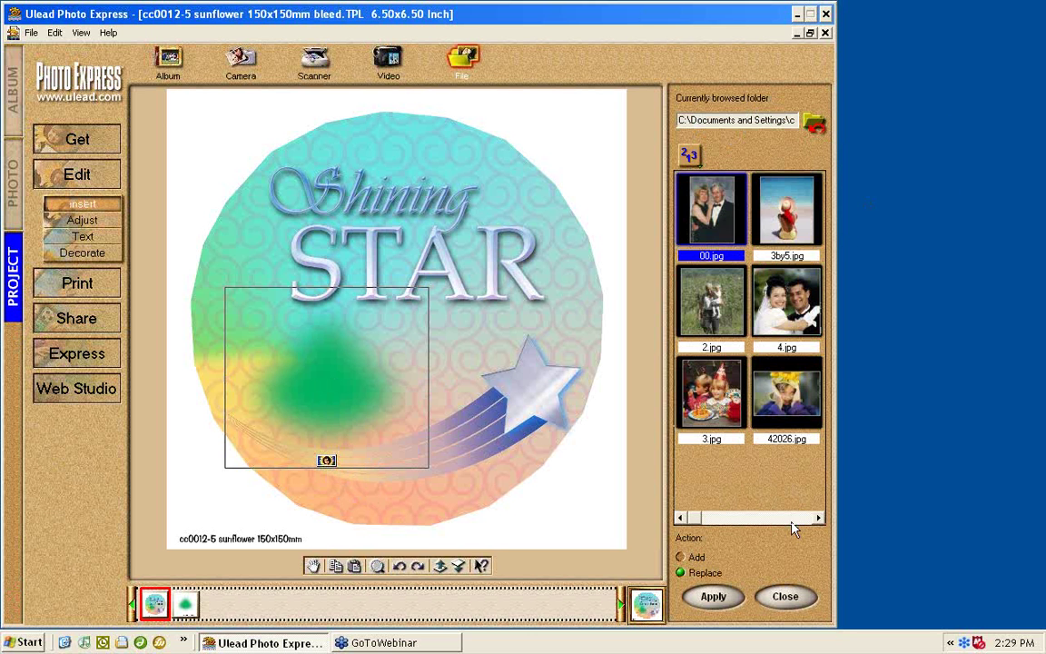
click(802, 519)
click(802, 518)
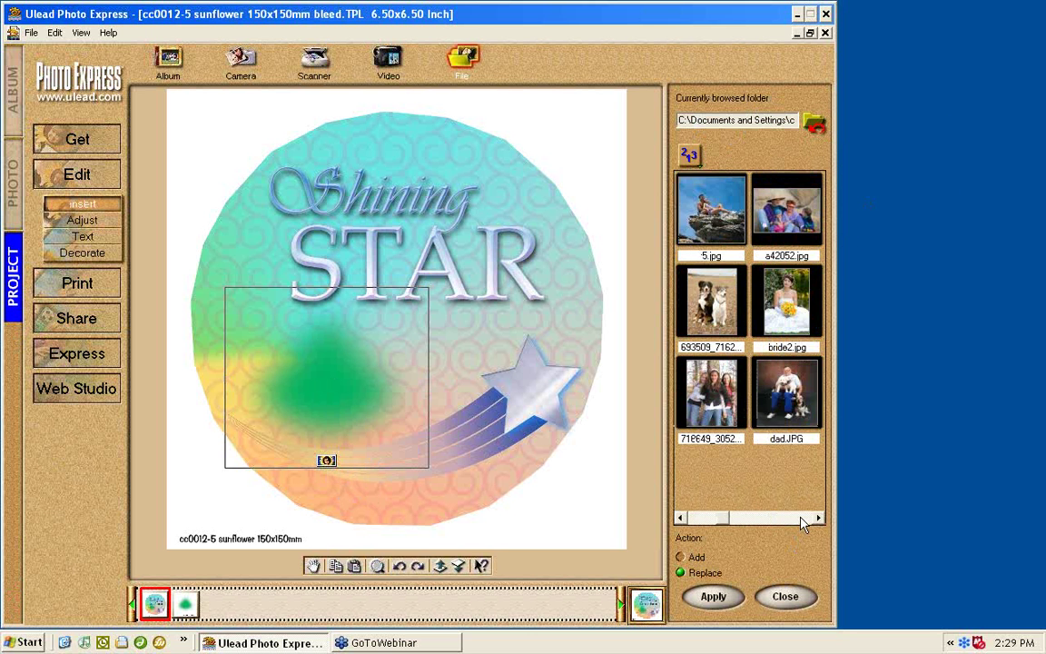
click(802, 518)
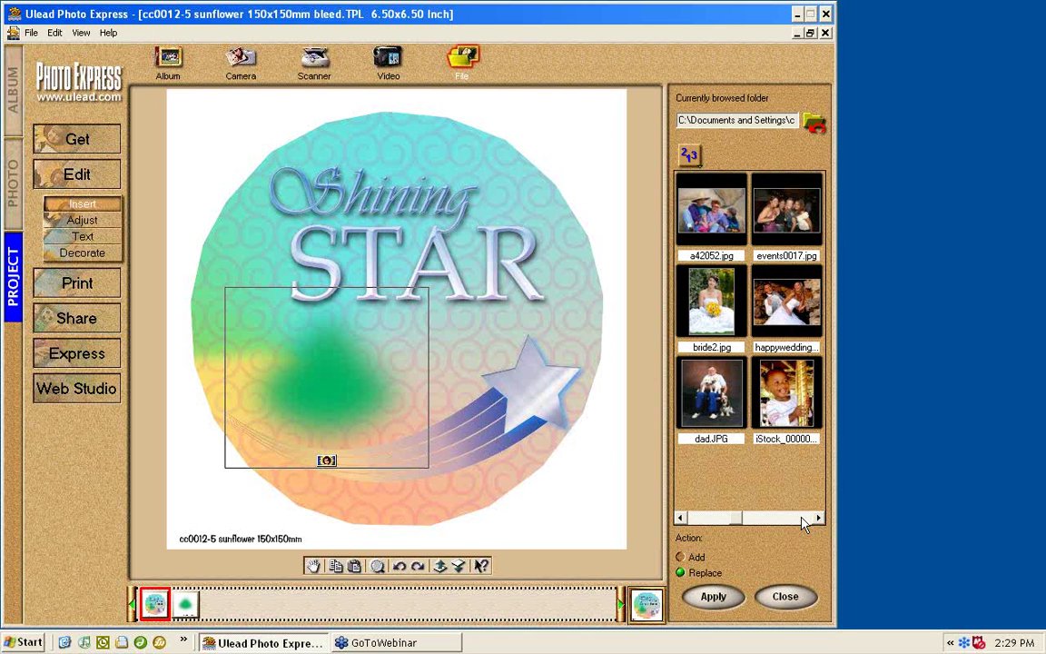
double_click(784, 388)
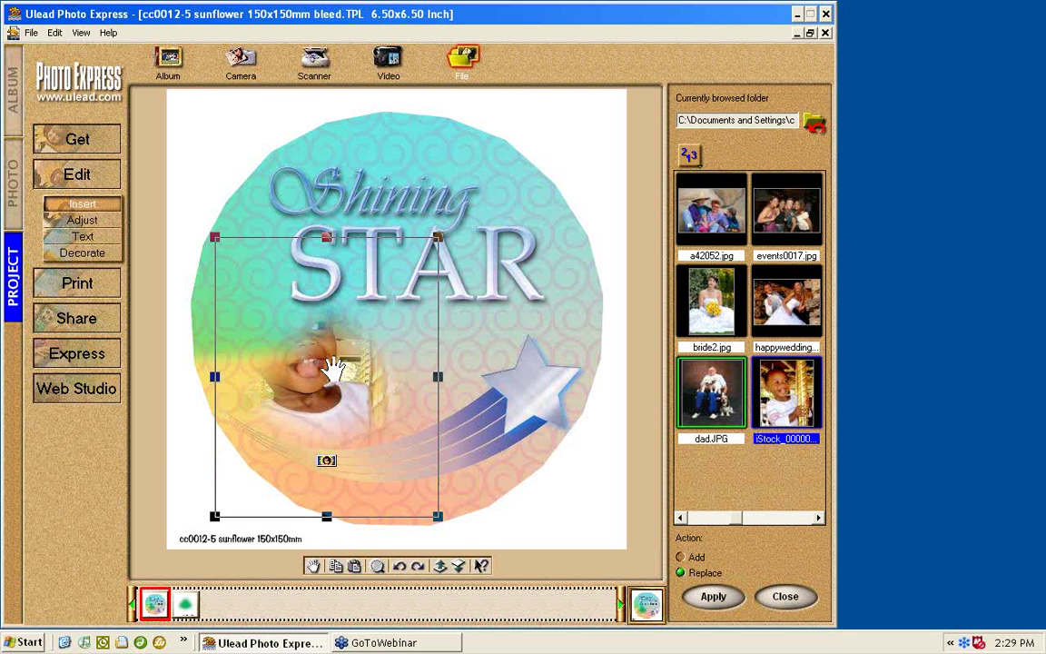
Shrink and reposition the child's photo inside the feathered fan so the whole face fits
drag(334, 366, 365, 397)
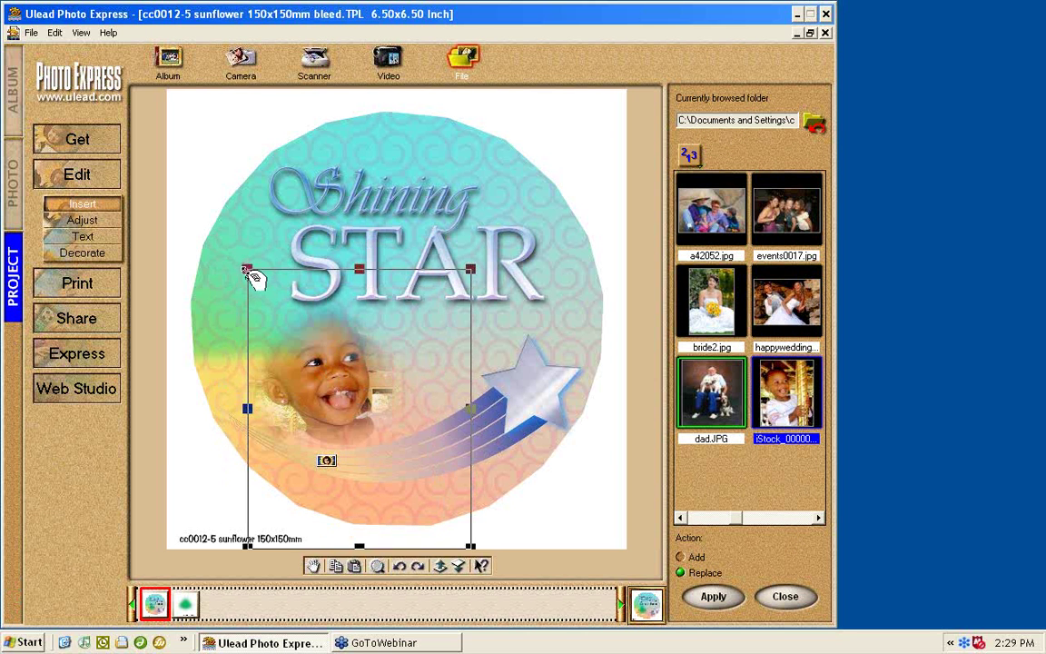
drag(249, 275, 268, 303)
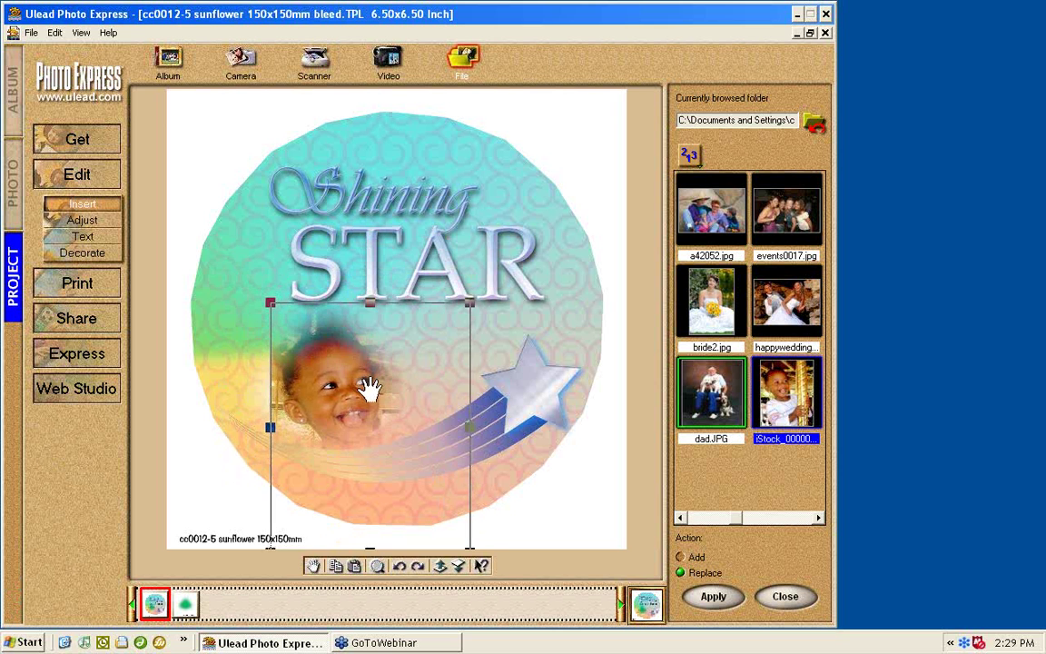
drag(367, 388, 361, 381)
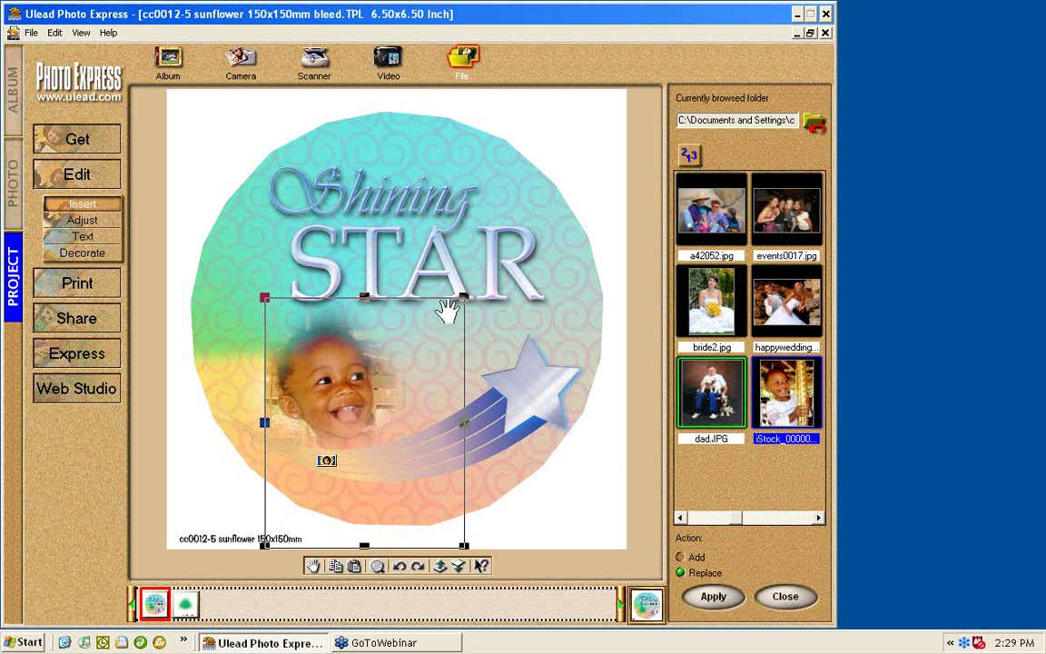
drag(465, 300, 460, 307)
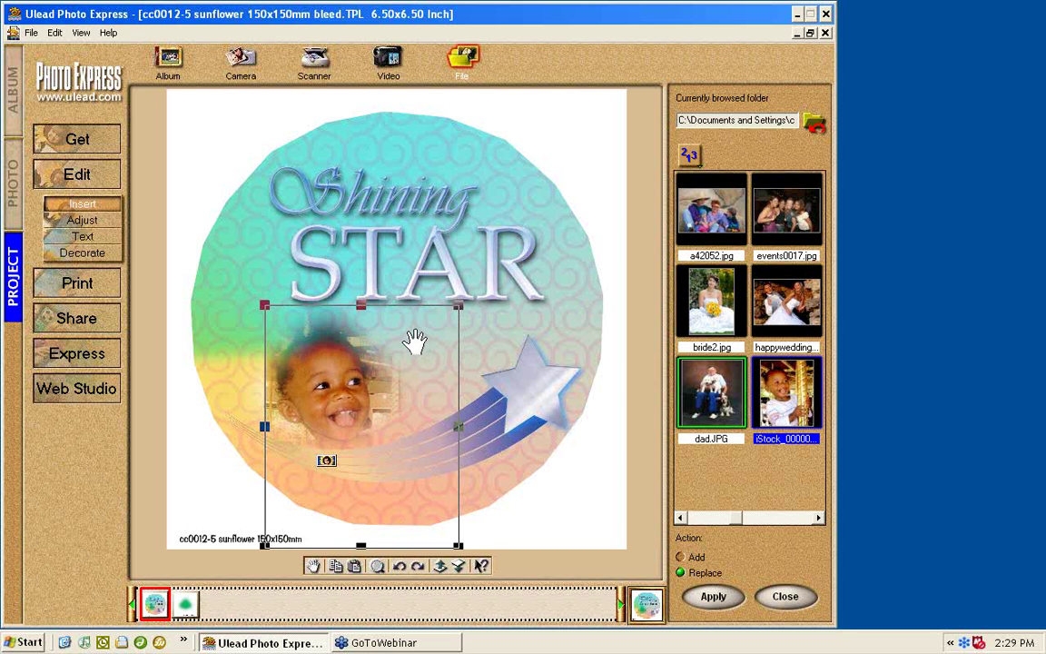
drag(415, 338, 416, 330)
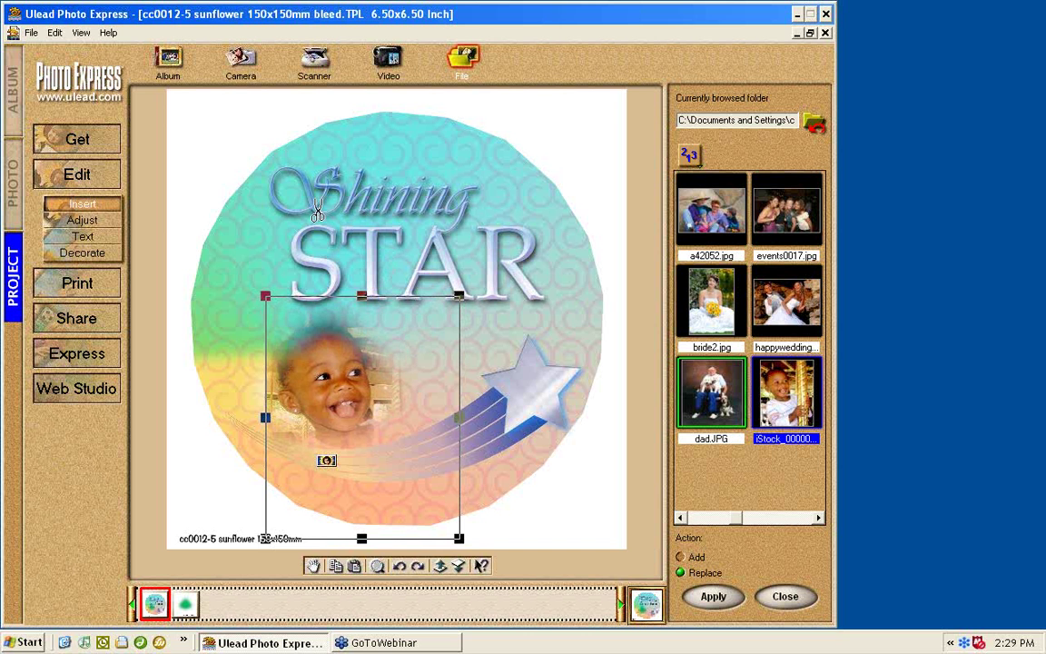
Try the Lighting 1 and Lighting 2 presets on the child's photo, and deselect it to view the award
click(107, 225)
click(314, 58)
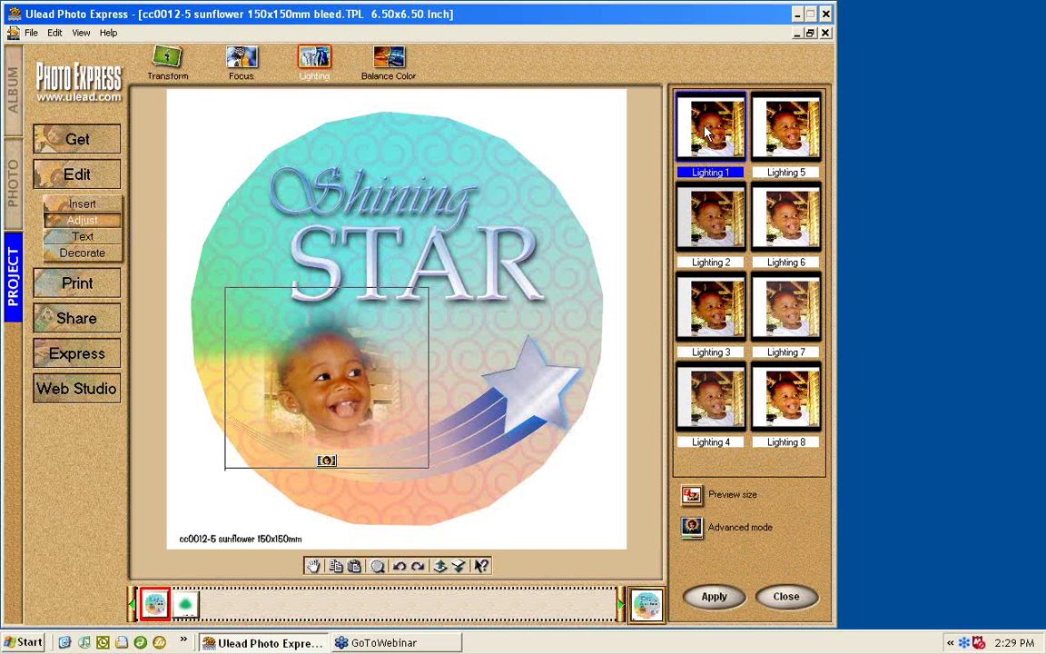
click(708, 131)
click(711, 218)
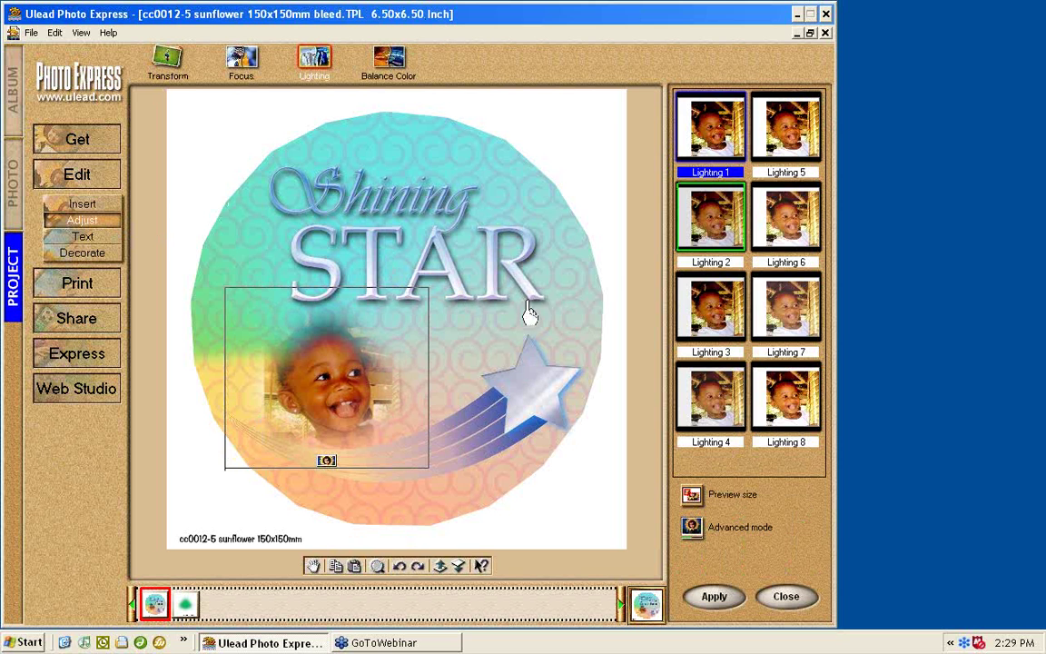
click(532, 290)
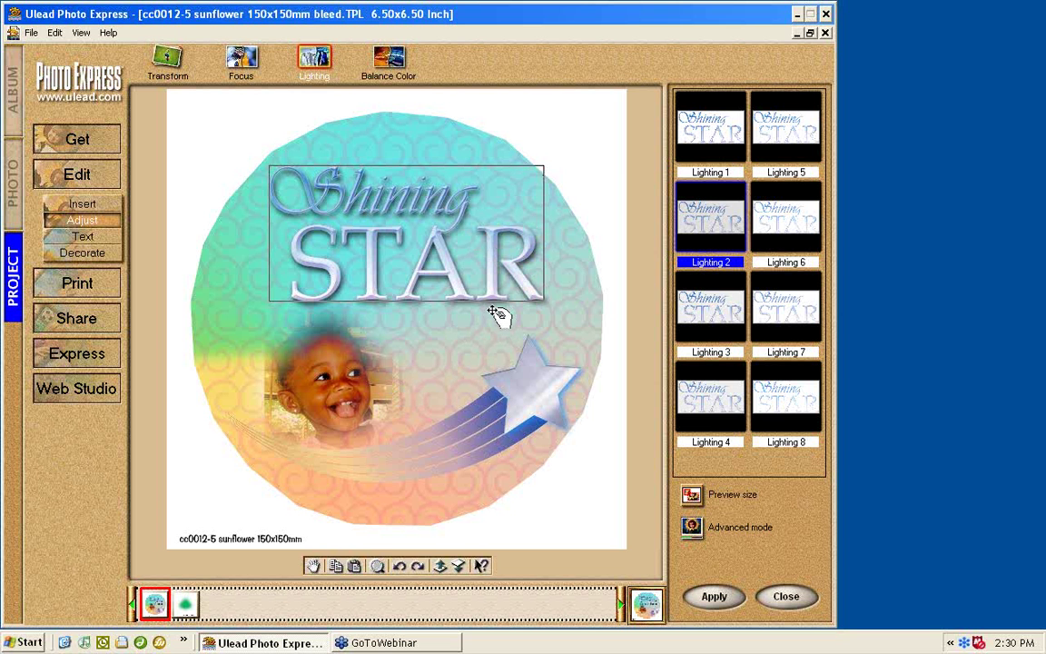
click(585, 479)
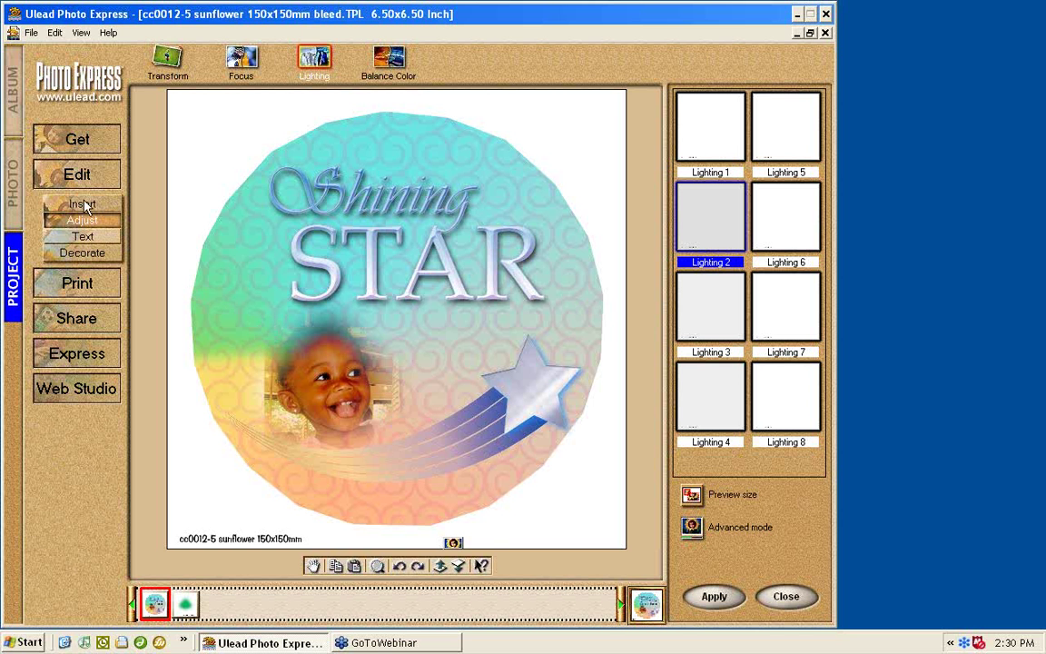
Open the heart template cz heart.TPL from the JEWELRY Templates folder as a new project
click(13, 184)
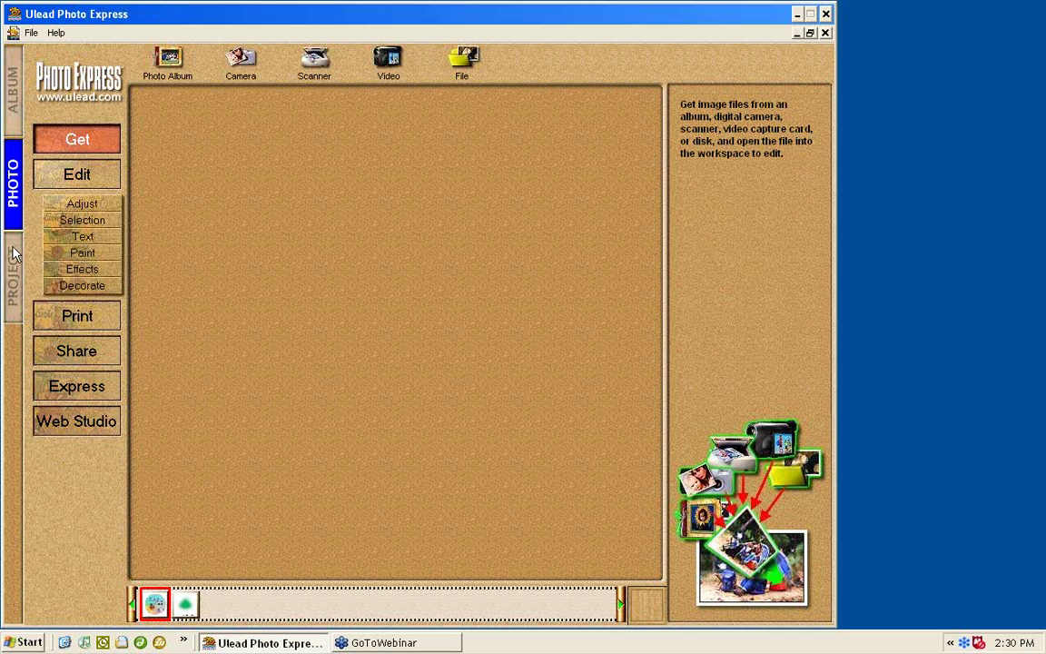
click(12, 273)
click(240, 58)
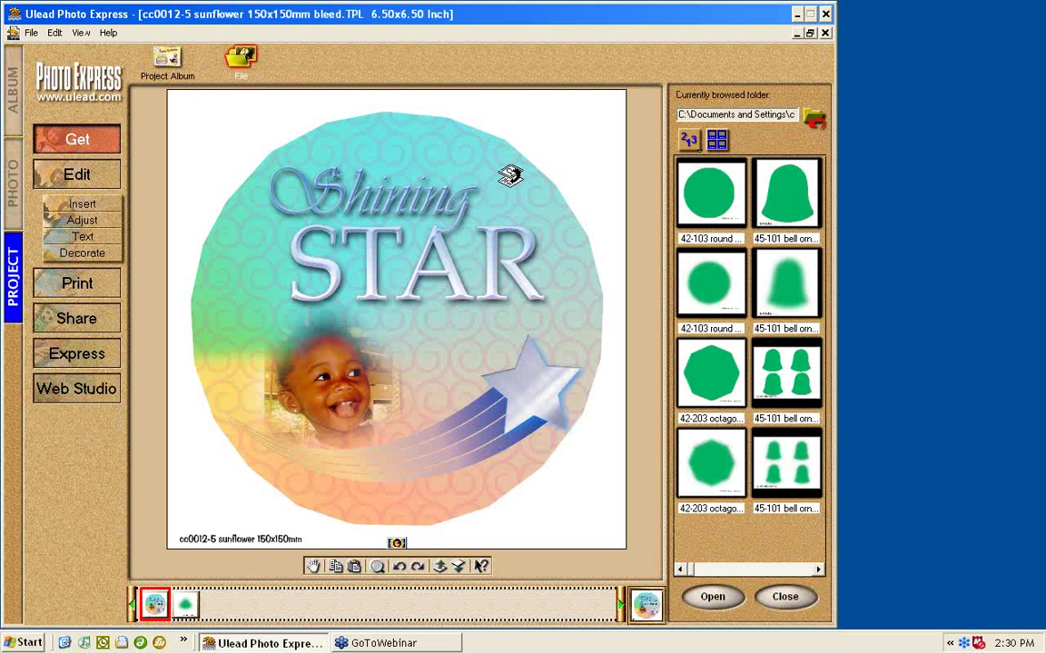
click(815, 120)
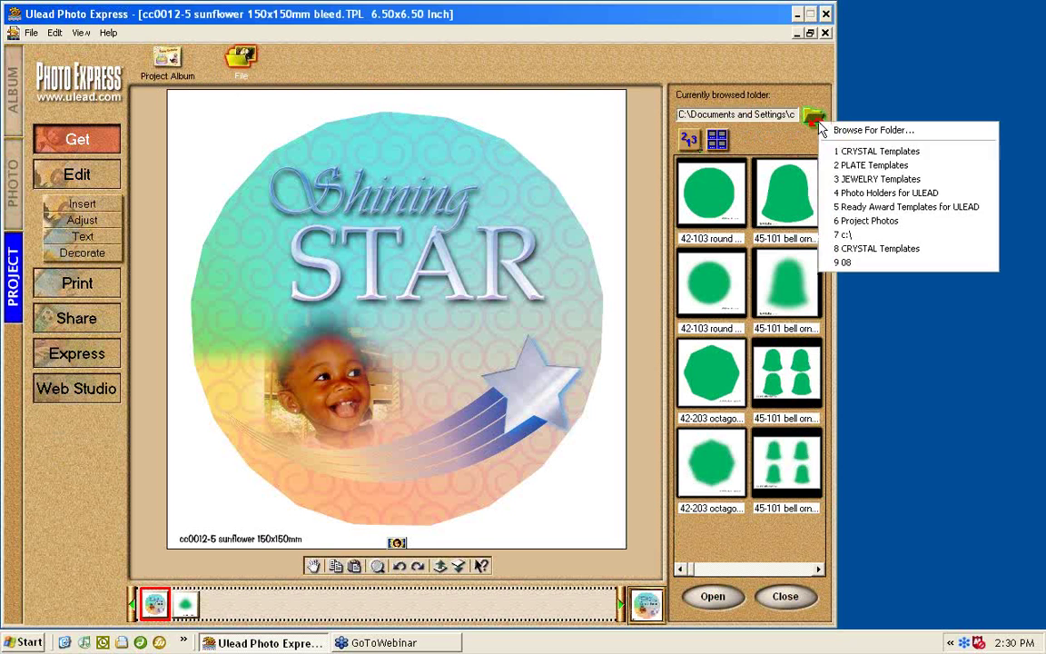
click(867, 179)
click(735, 466)
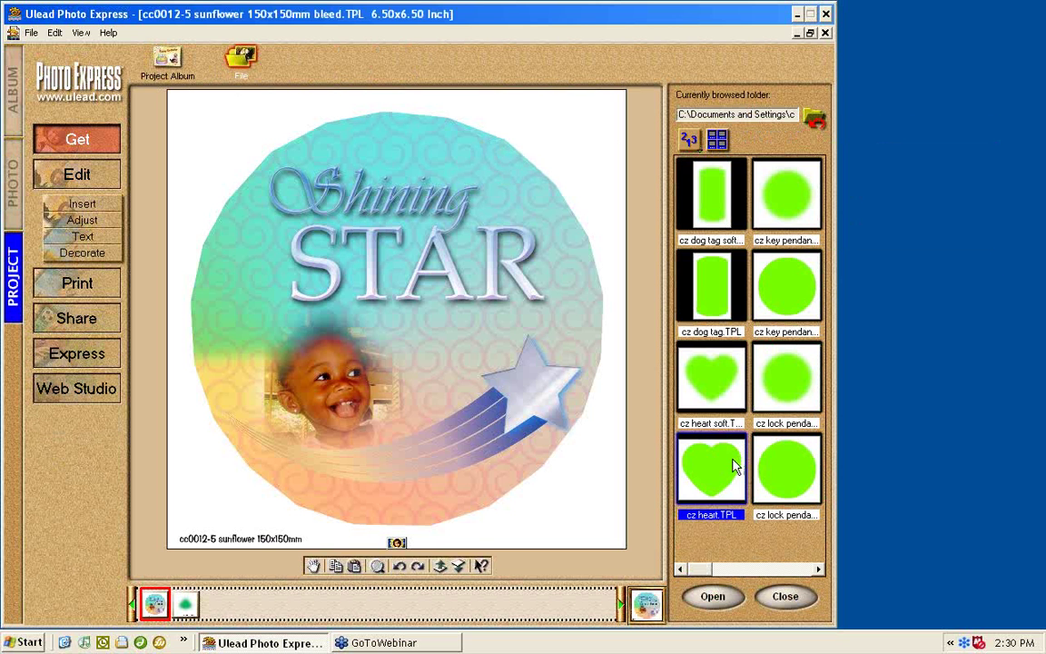
double_click(735, 466)
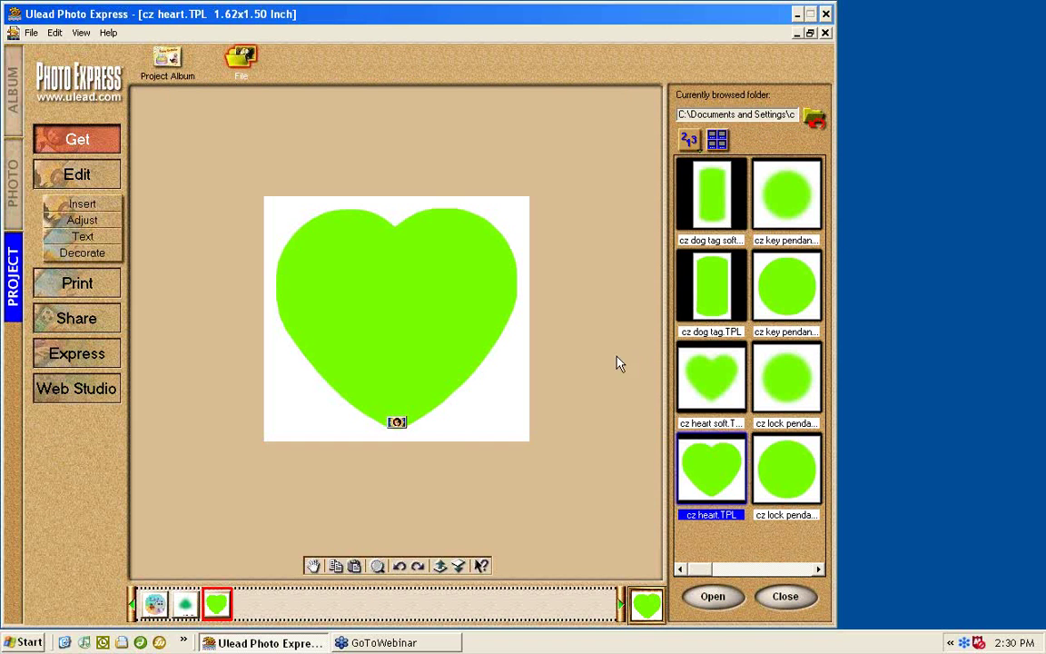
Browse to the Award Backgrounds folder within Award Maker in the desktop's CASIQLT folder
click(394, 429)
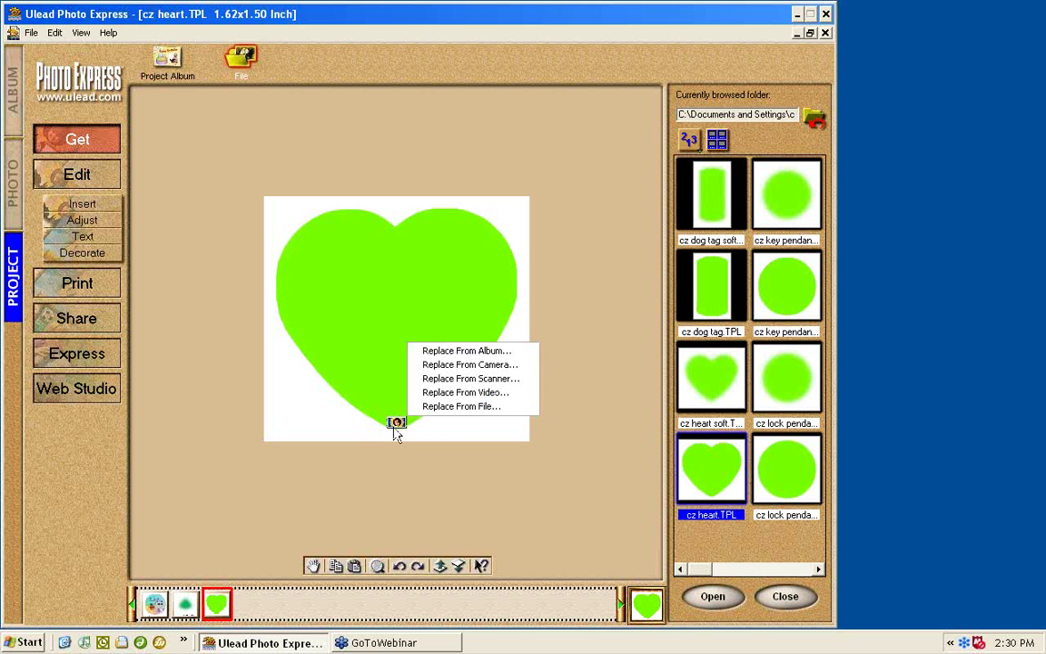
click(812, 120)
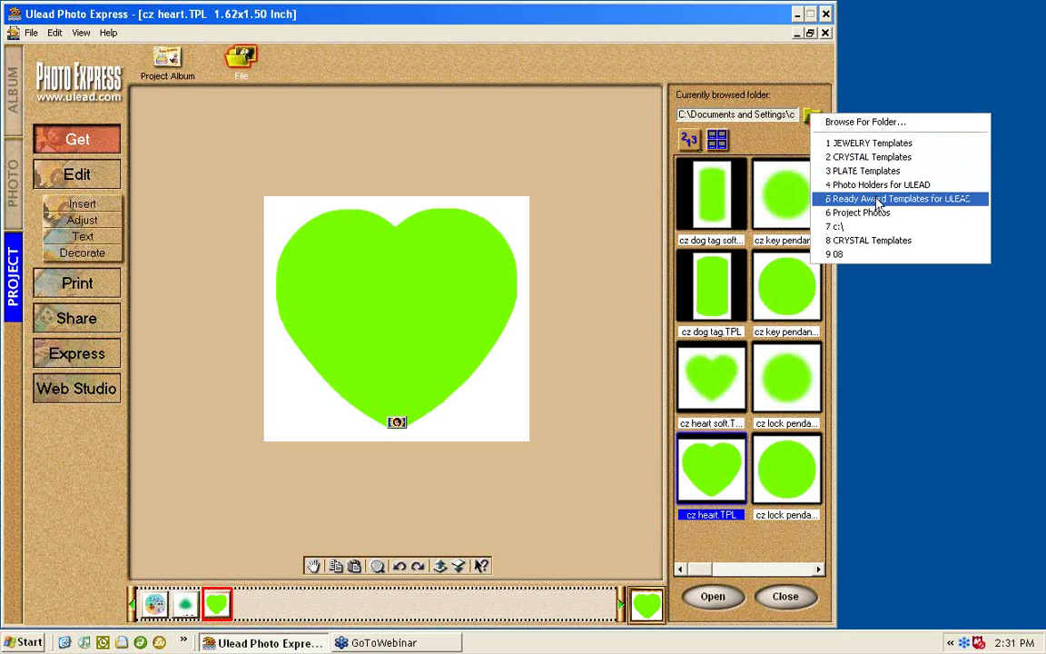
click(867, 122)
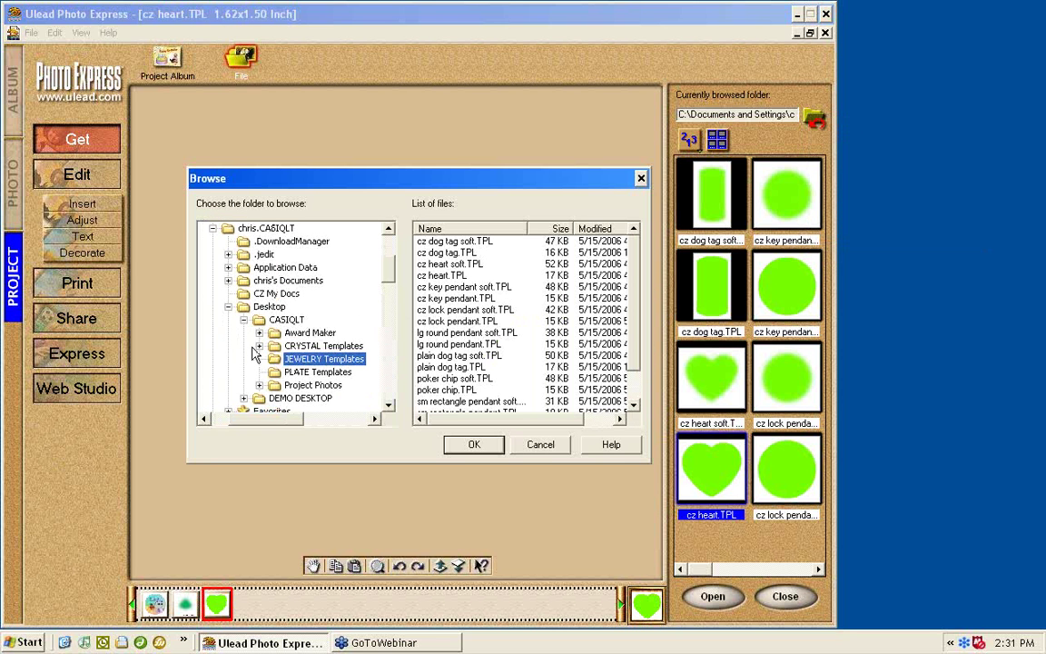
click(258, 346)
click(259, 346)
click(259, 332)
click(337, 346)
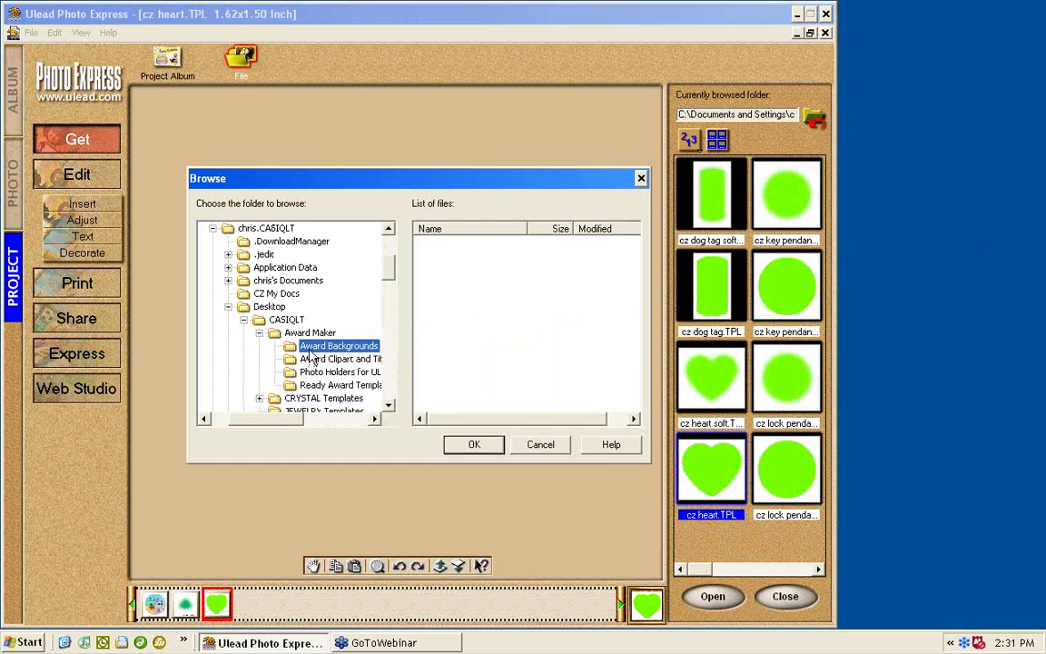
click(474, 448)
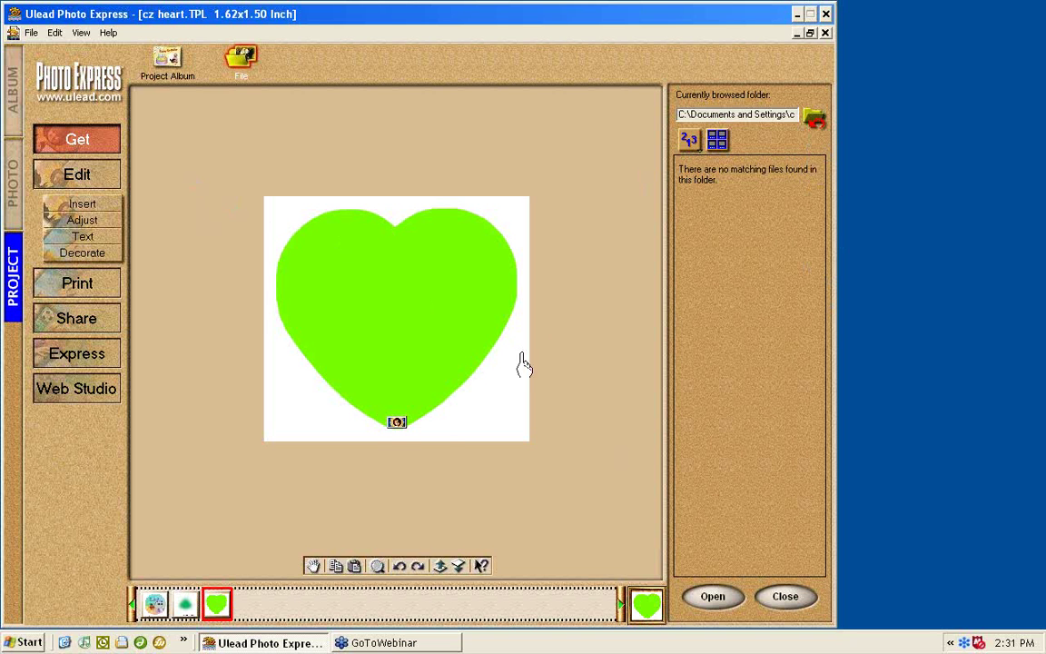
Reload the recently used Award Backgrounds folder and try to open a file from it
click(815, 119)
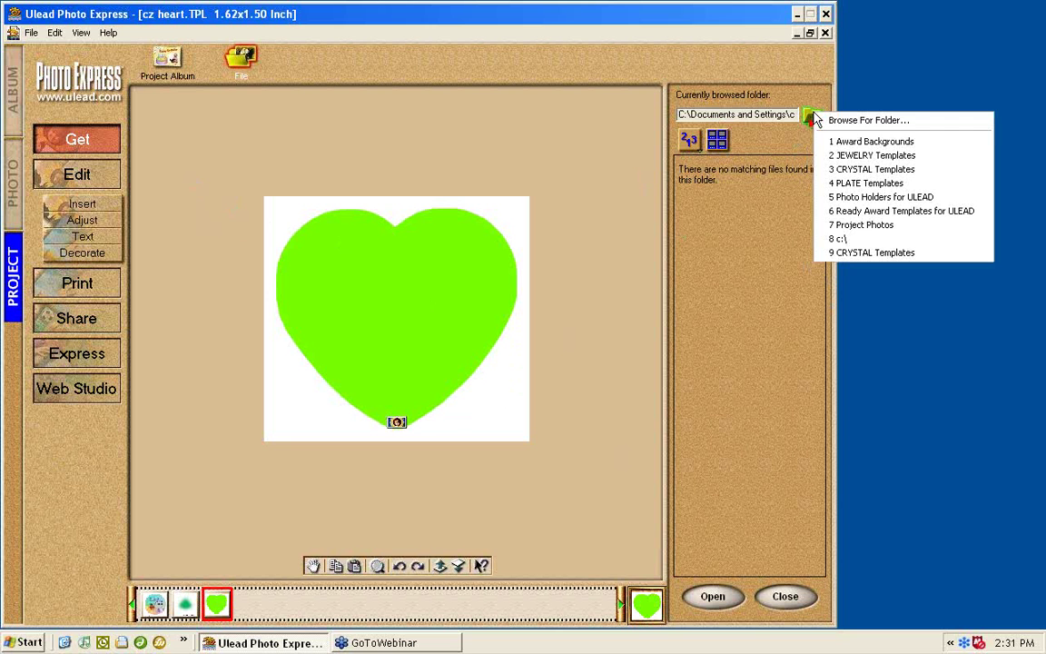
click(850, 142)
click(708, 596)
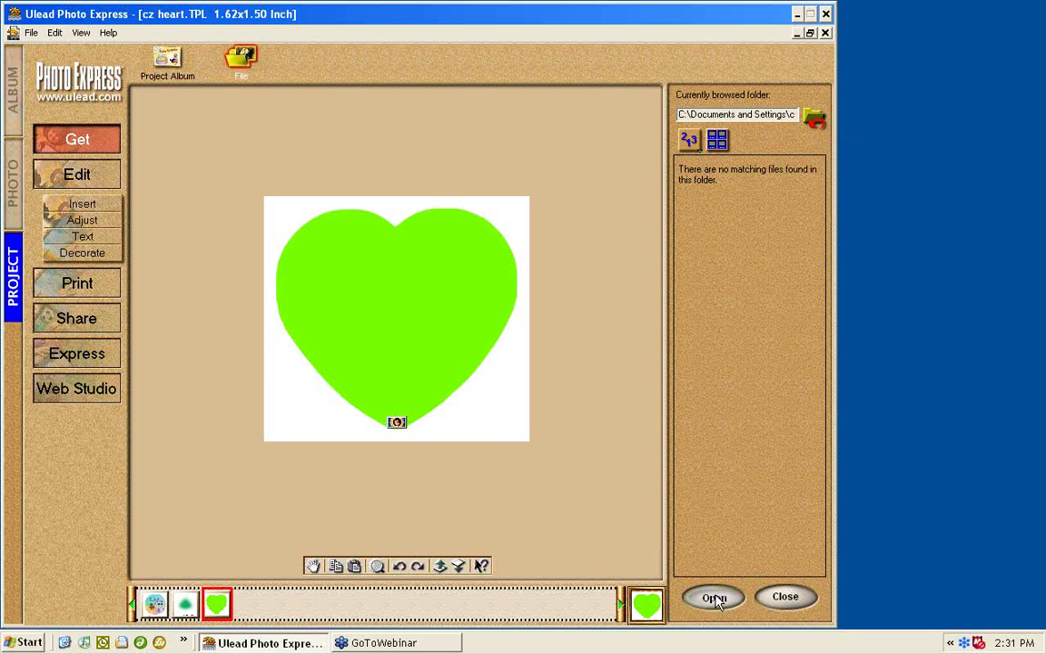
click(420, 349)
click(812, 118)
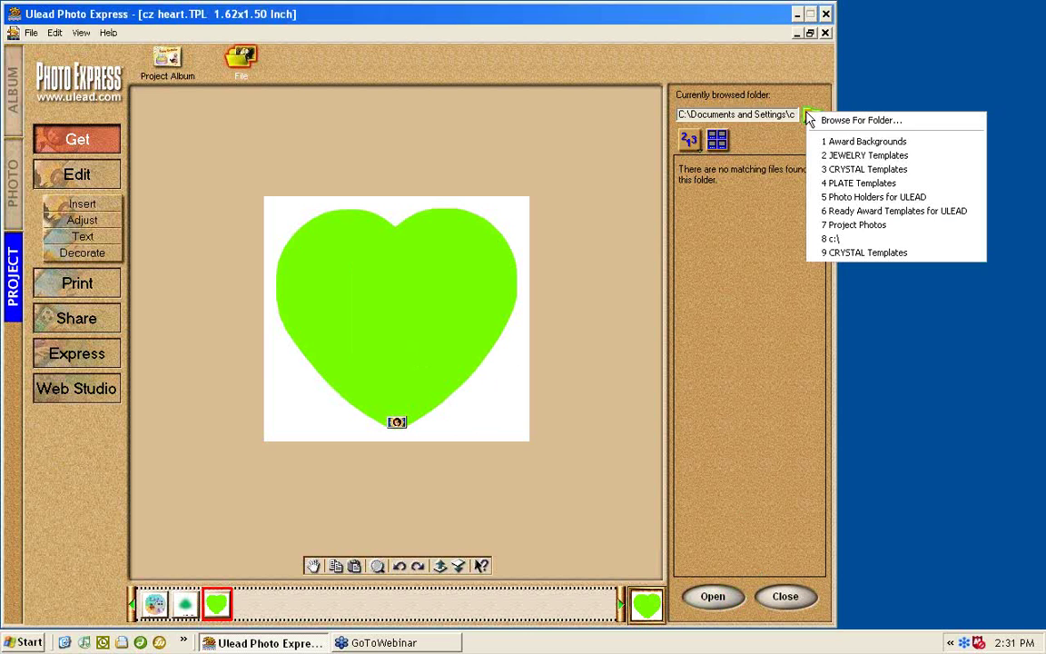
click(835, 123)
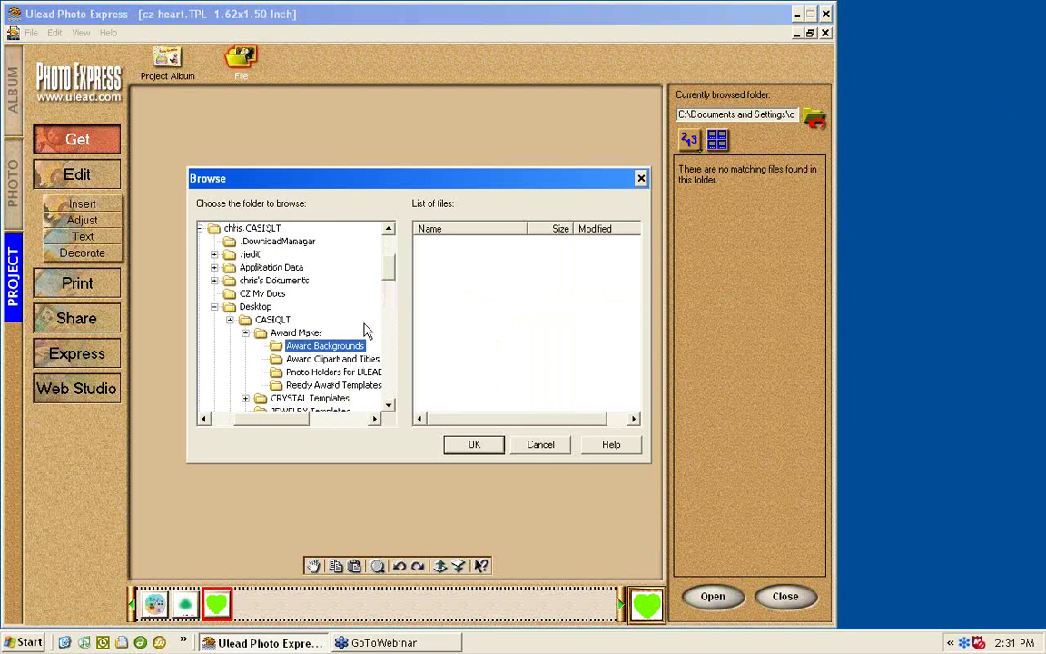
click(245, 337)
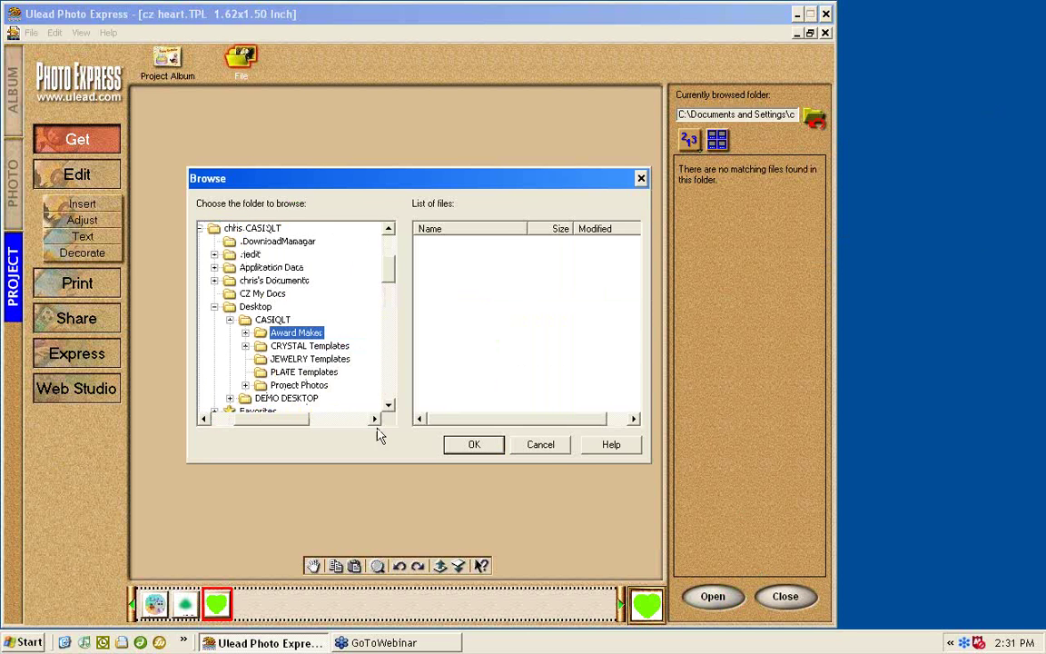
click(538, 446)
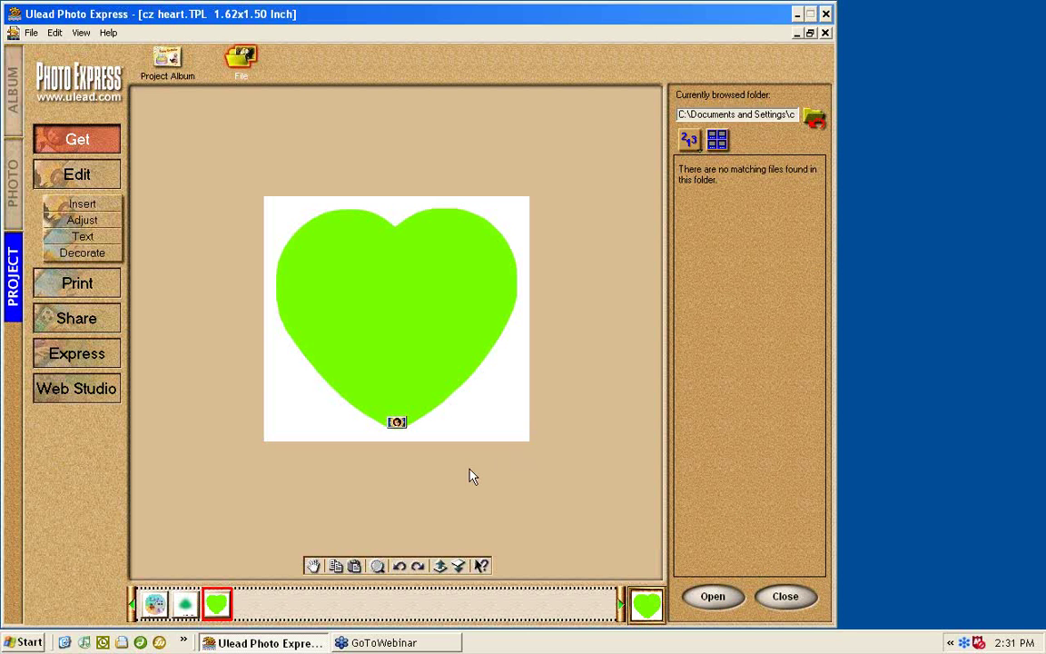
click(15, 177)
click(16, 260)
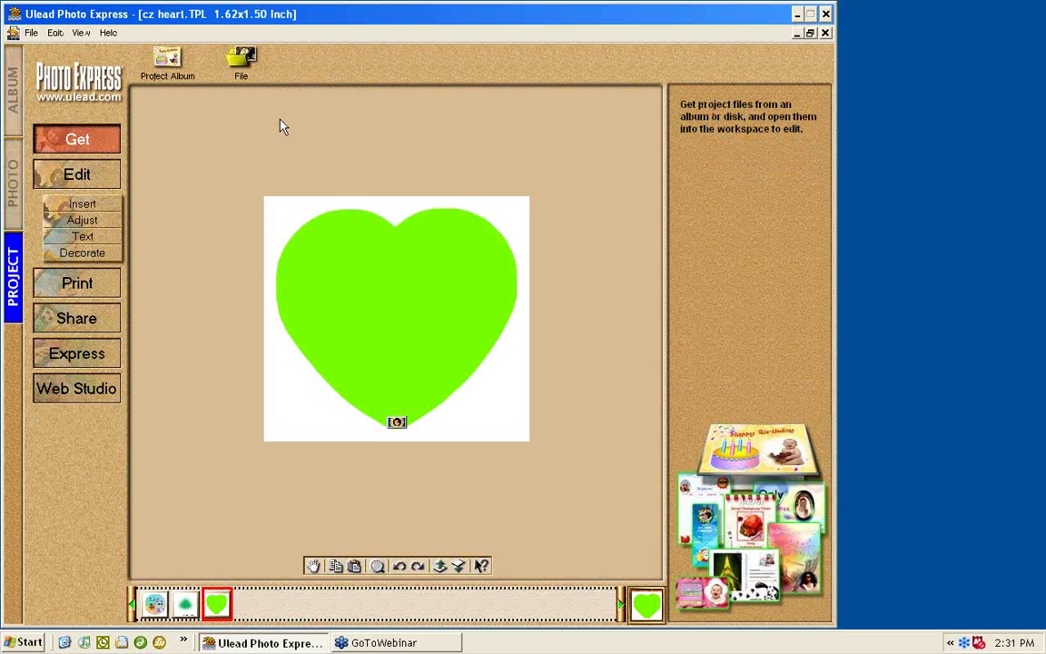
Replace the heart's placeholder image with Bkgd#03.jpg from the Award Backgrounds folder, and deselect it
click(397, 422)
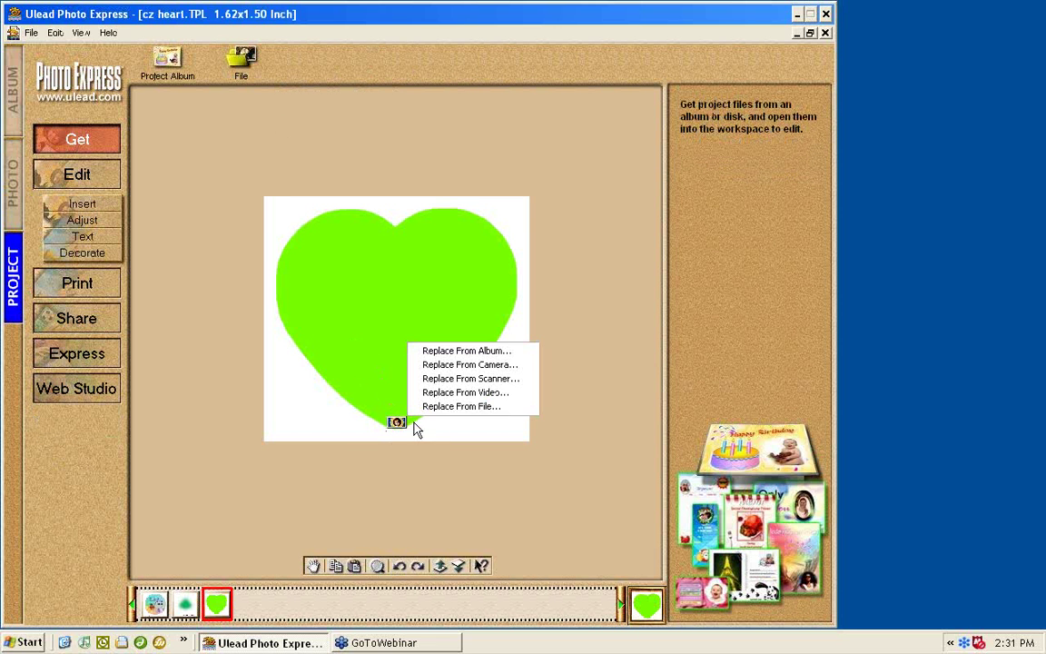
click(458, 407)
click(815, 126)
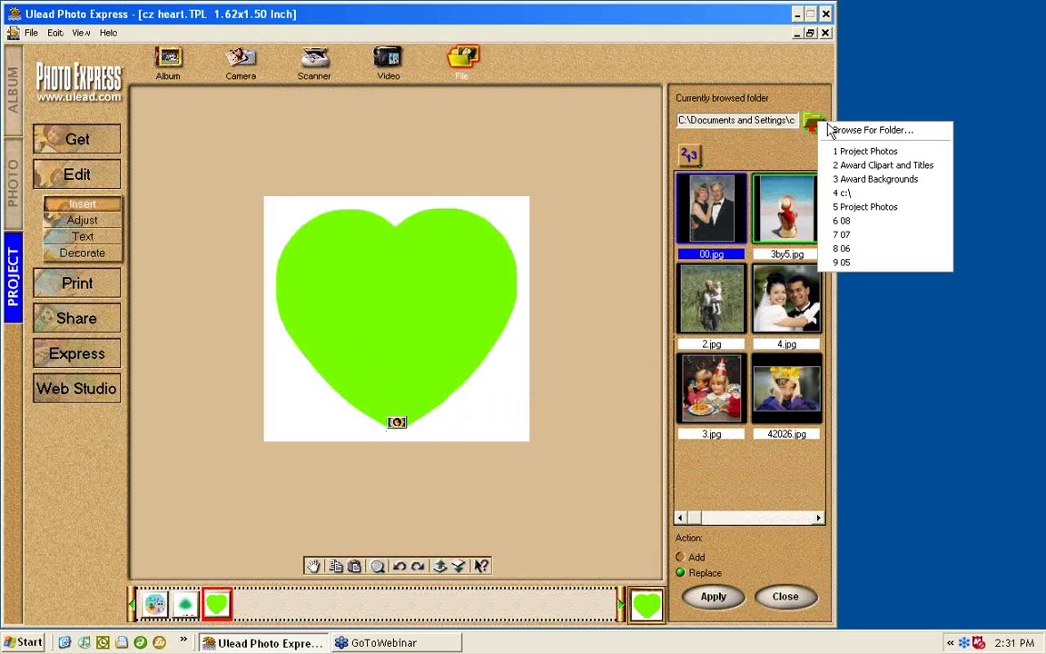
click(862, 179)
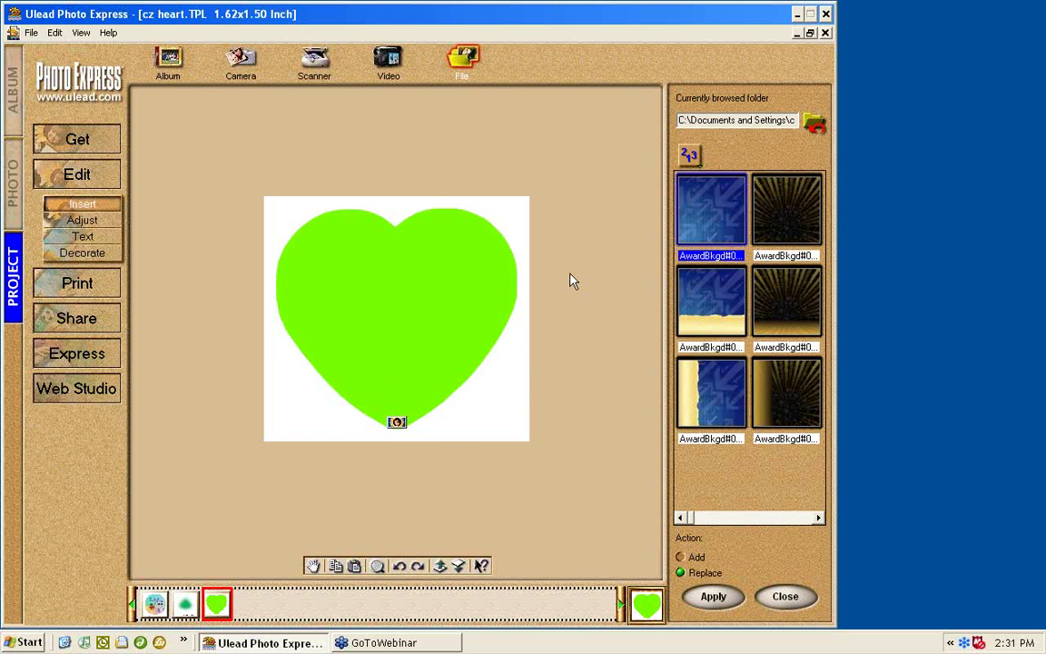
click(789, 521)
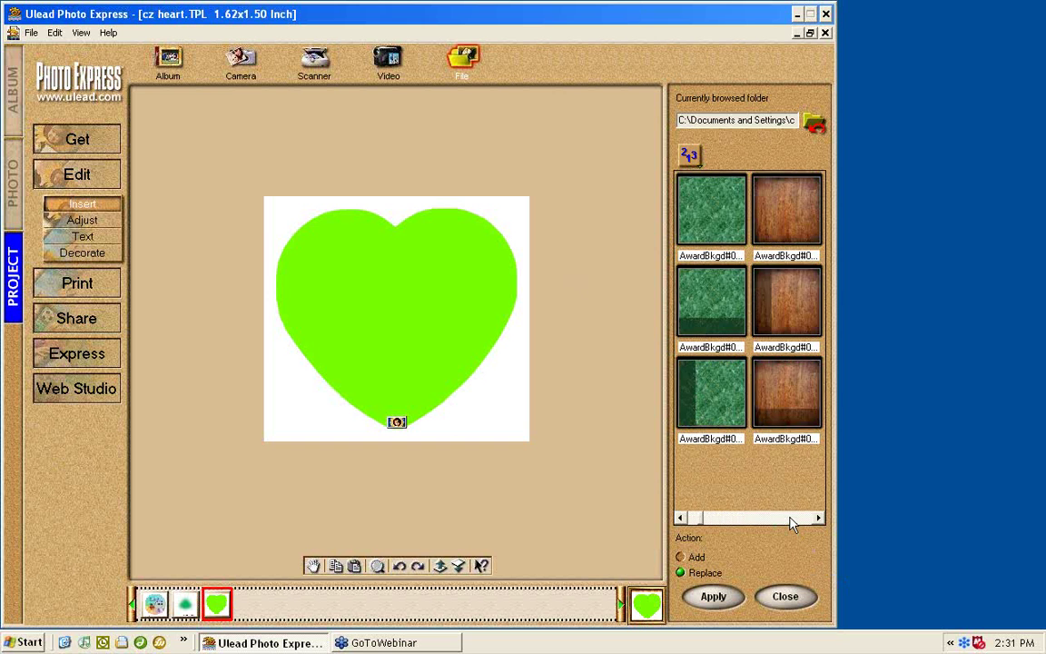
click(789, 519)
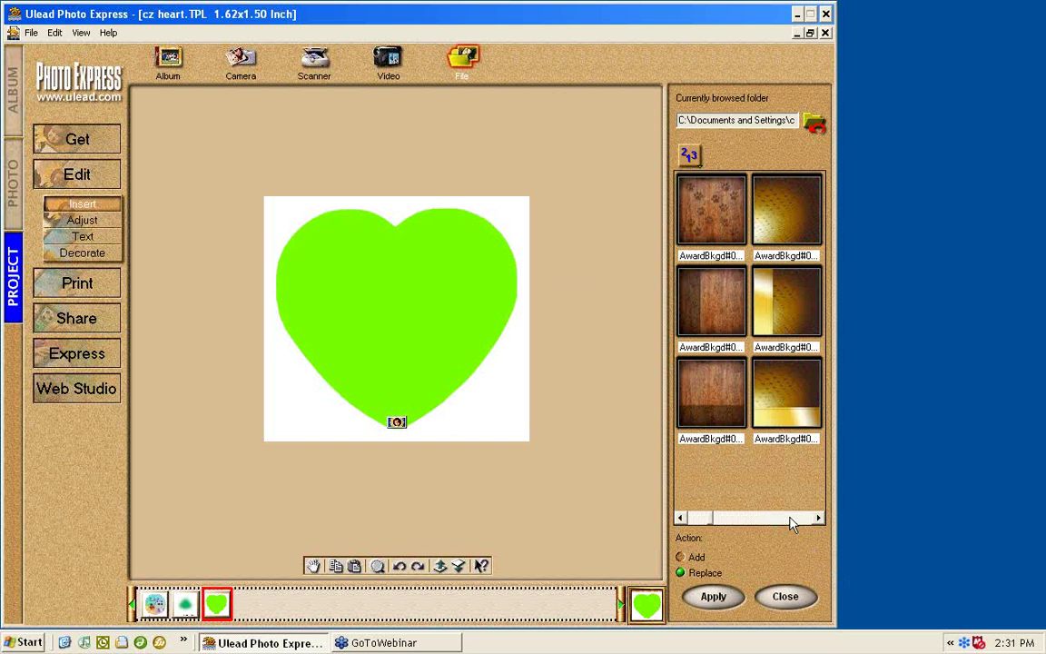
click(789, 520)
click(790, 520)
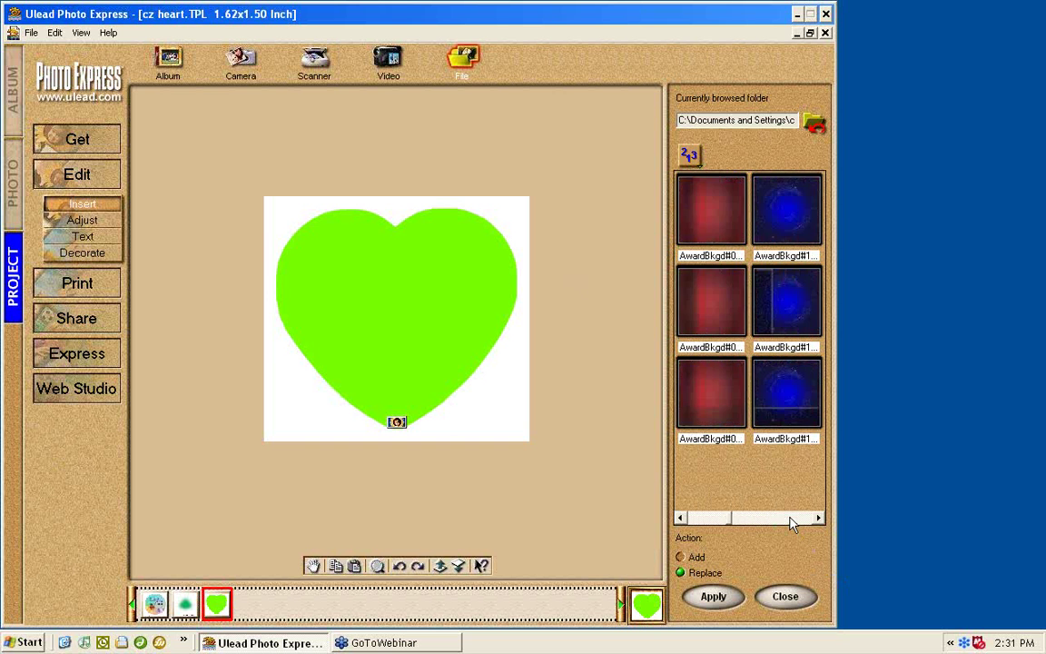
click(789, 520)
click(790, 520)
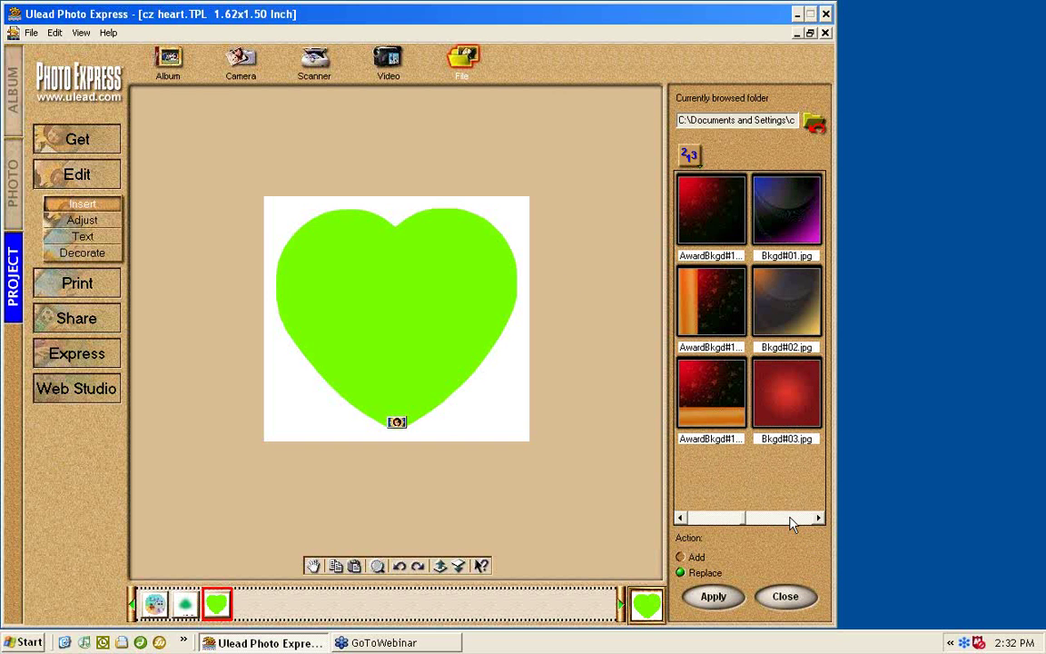
click(792, 382)
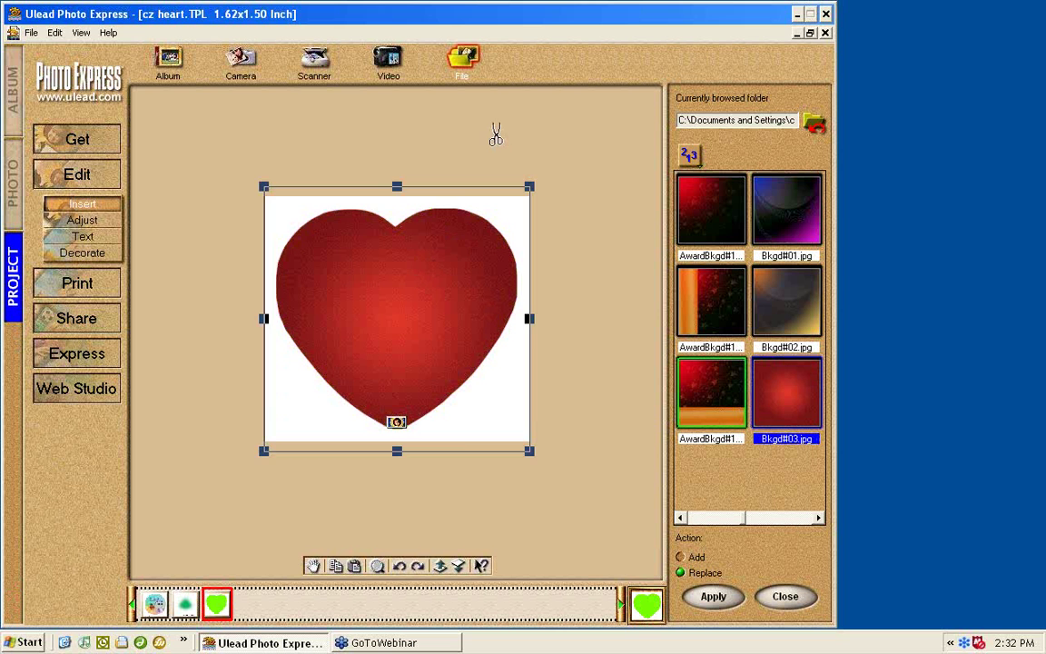
click(496, 134)
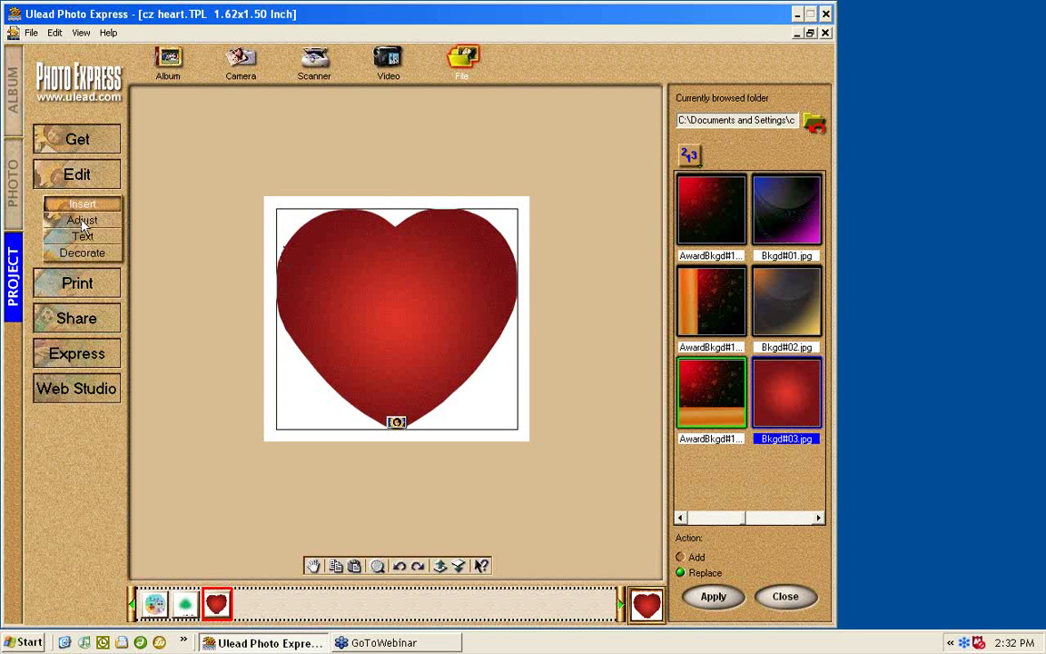
Add the red Ribbon#2.tif from the Award Clipart and Titles folder as a new object and move it over the heart
click(84, 205)
click(814, 124)
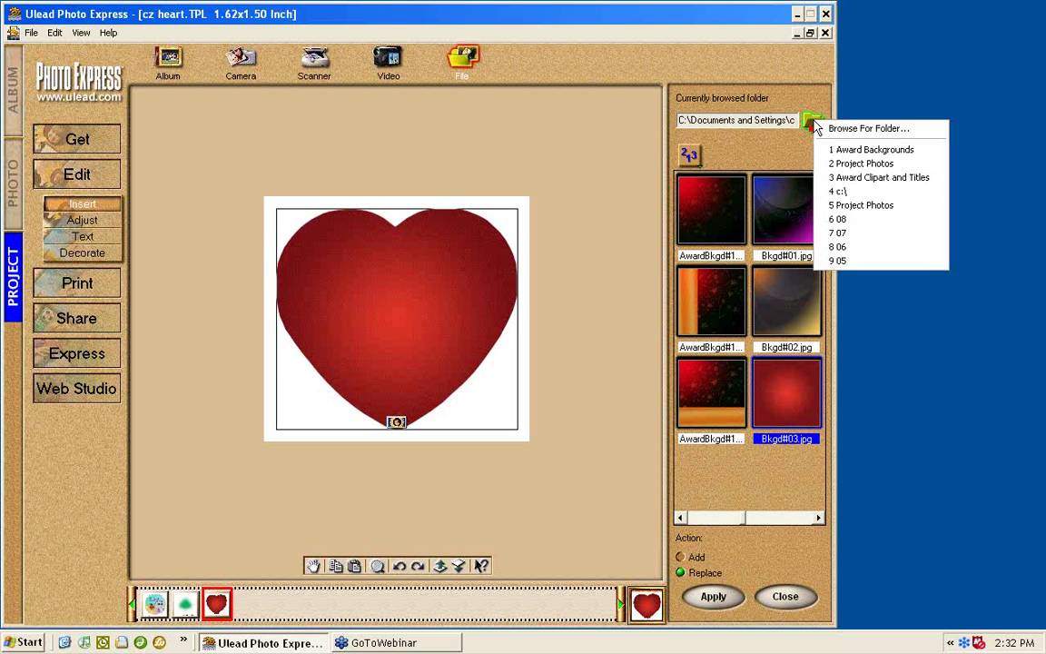
click(869, 178)
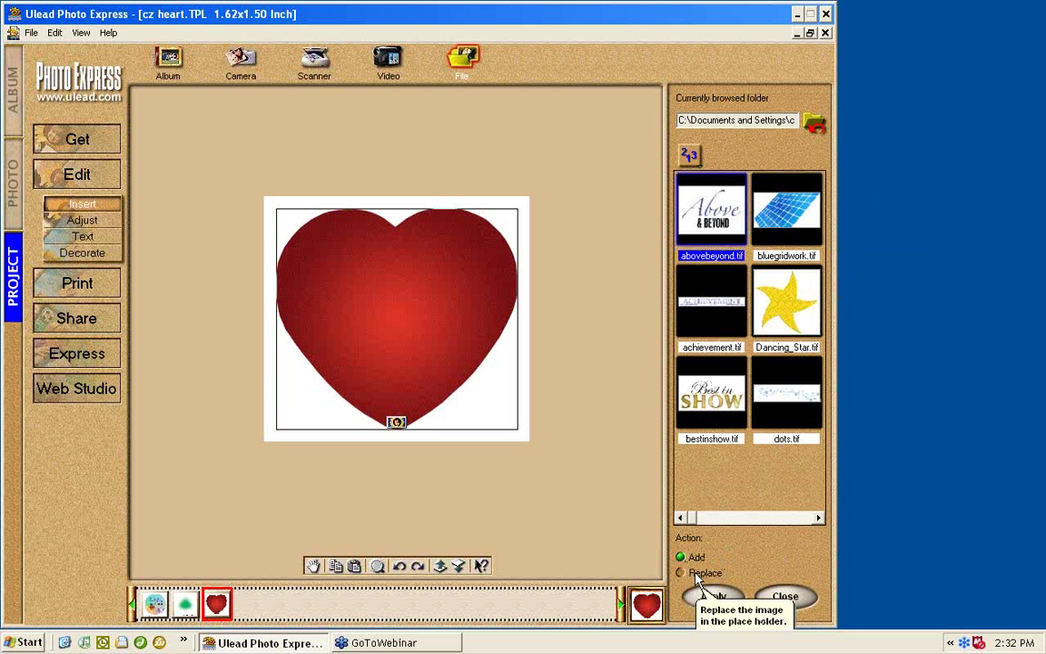
click(804, 519)
drag(803, 522, 803, 522)
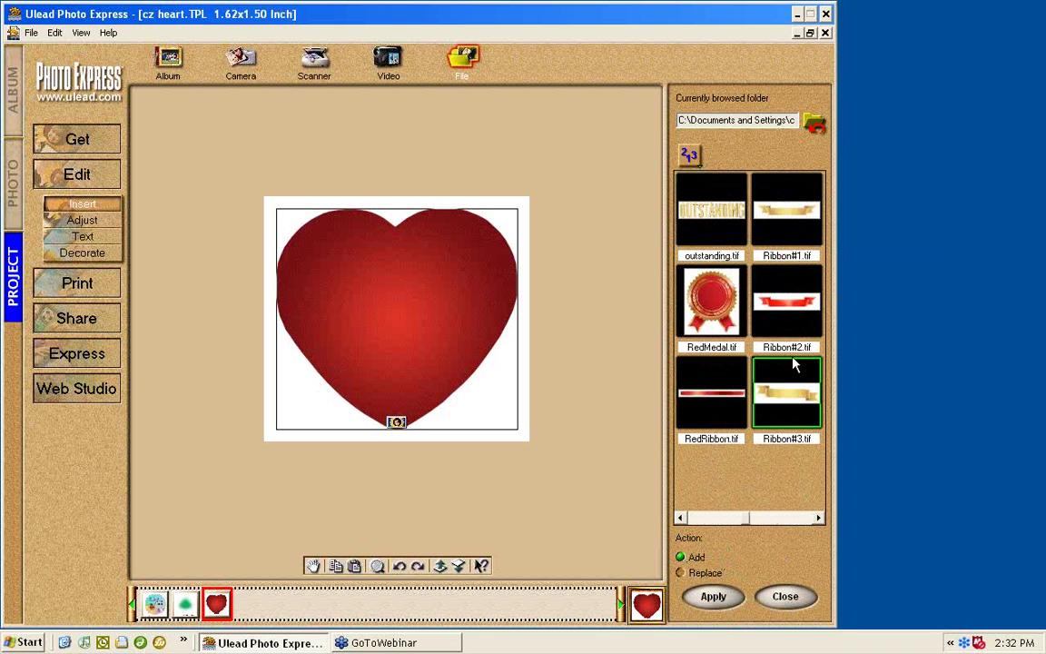
double_click(787, 299)
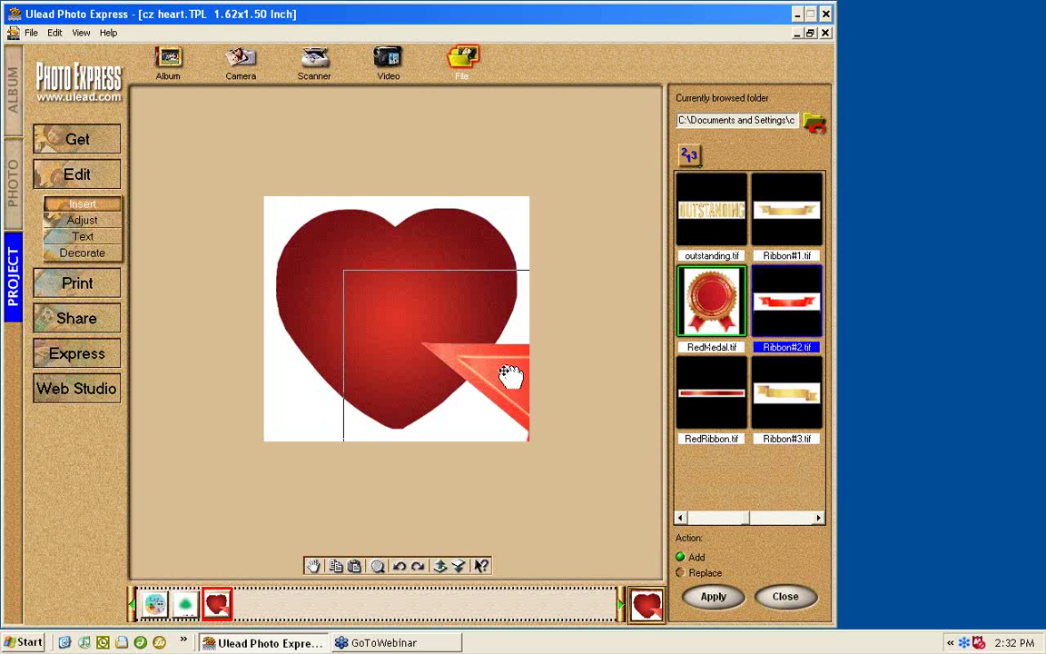
drag(509, 375, 394, 296)
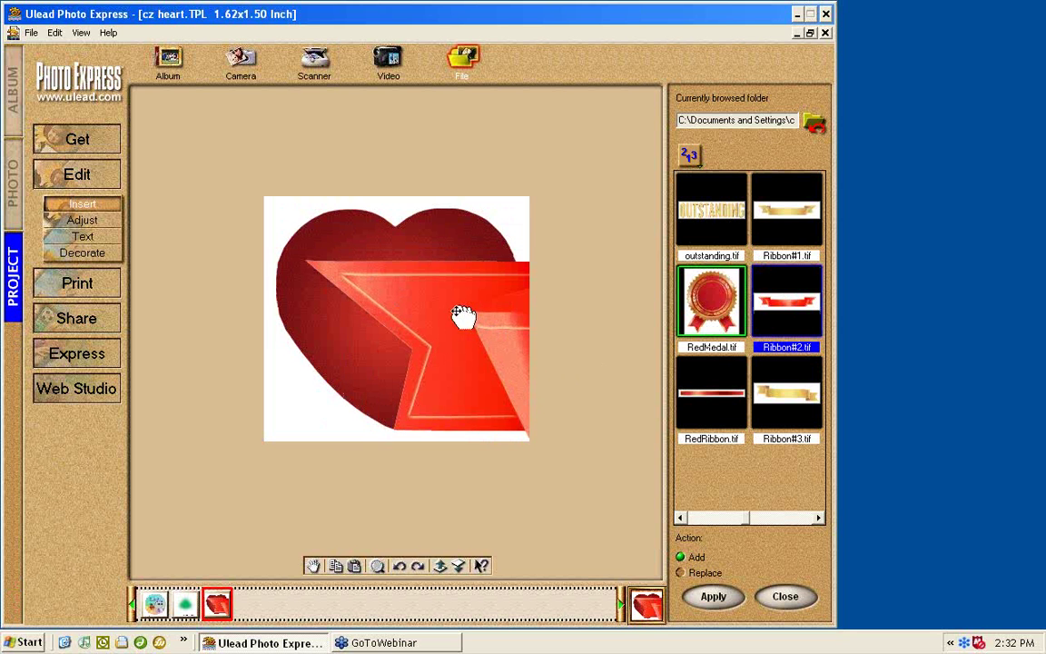
drag(463, 316, 466, 323)
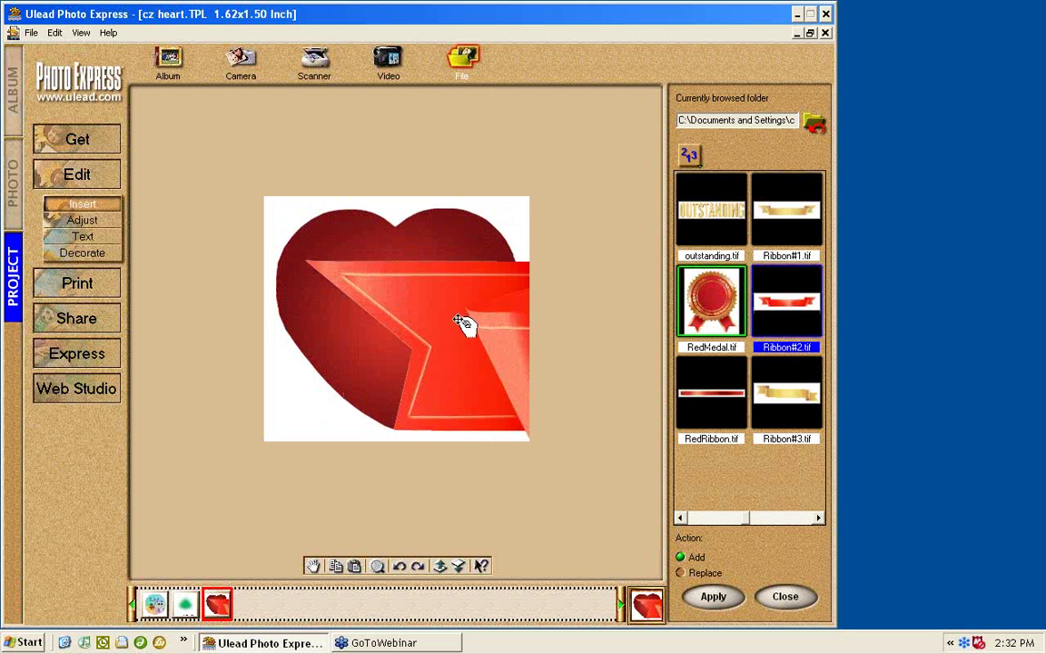
Shrink the red ribbon in stages with Transform, moving it back over the heart after each resize
click(105, 227)
click(169, 64)
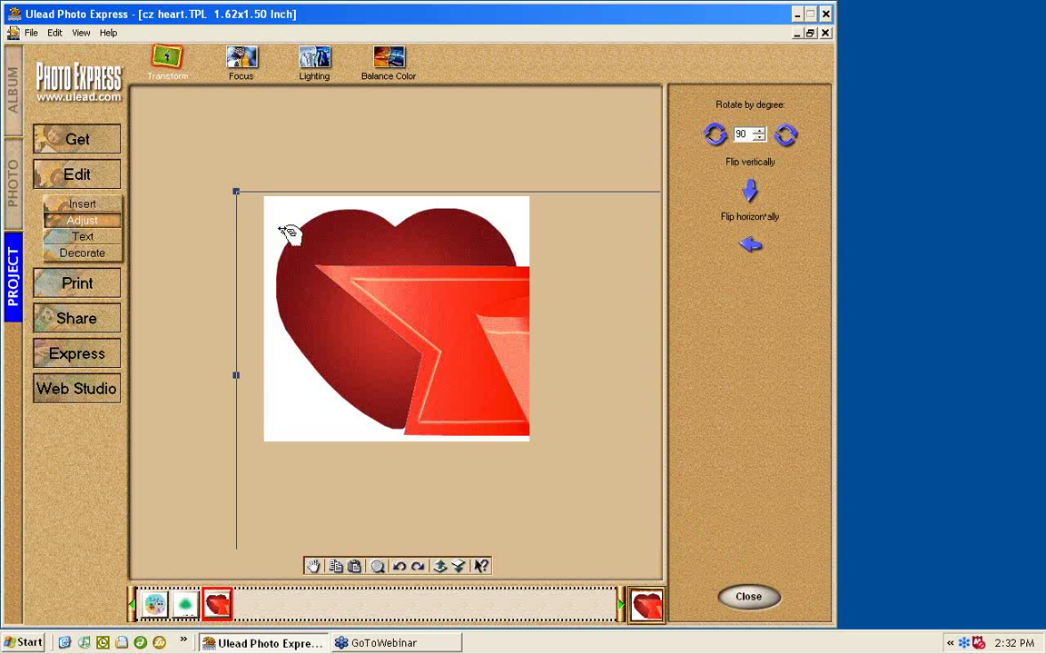
drag(288, 233, 485, 373)
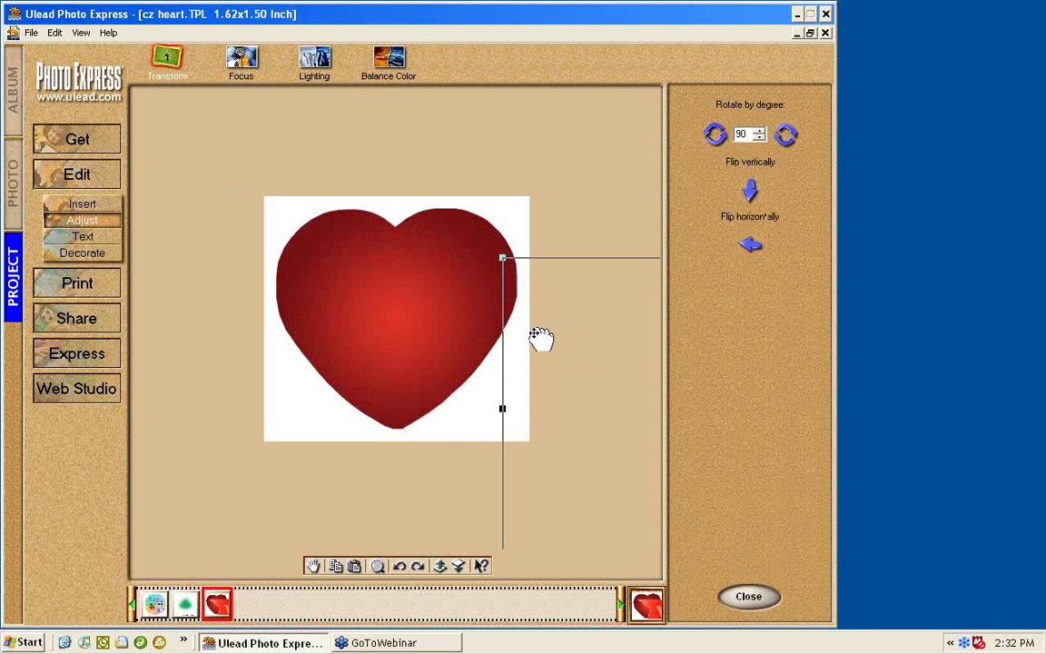
drag(540, 337, 310, 241)
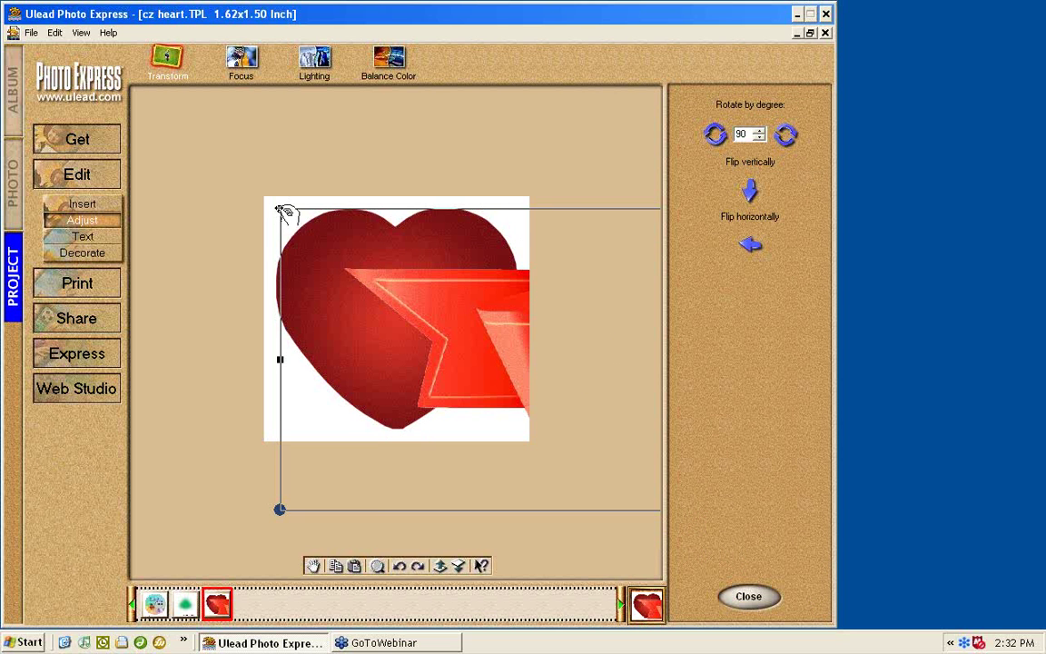
drag(284, 213, 500, 327)
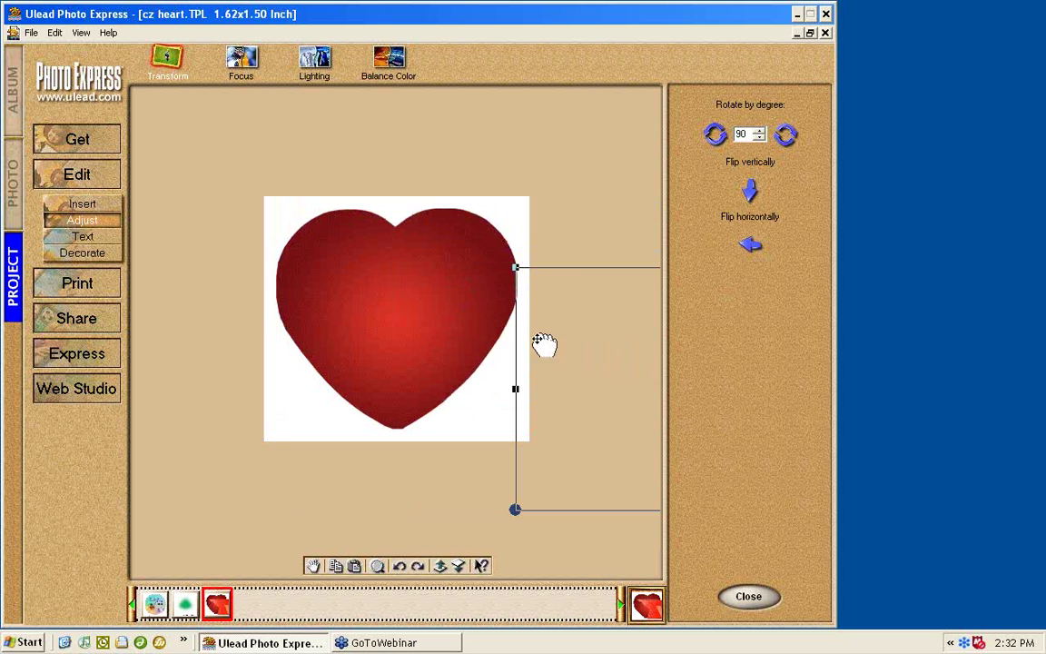
drag(513, 334, 379, 297)
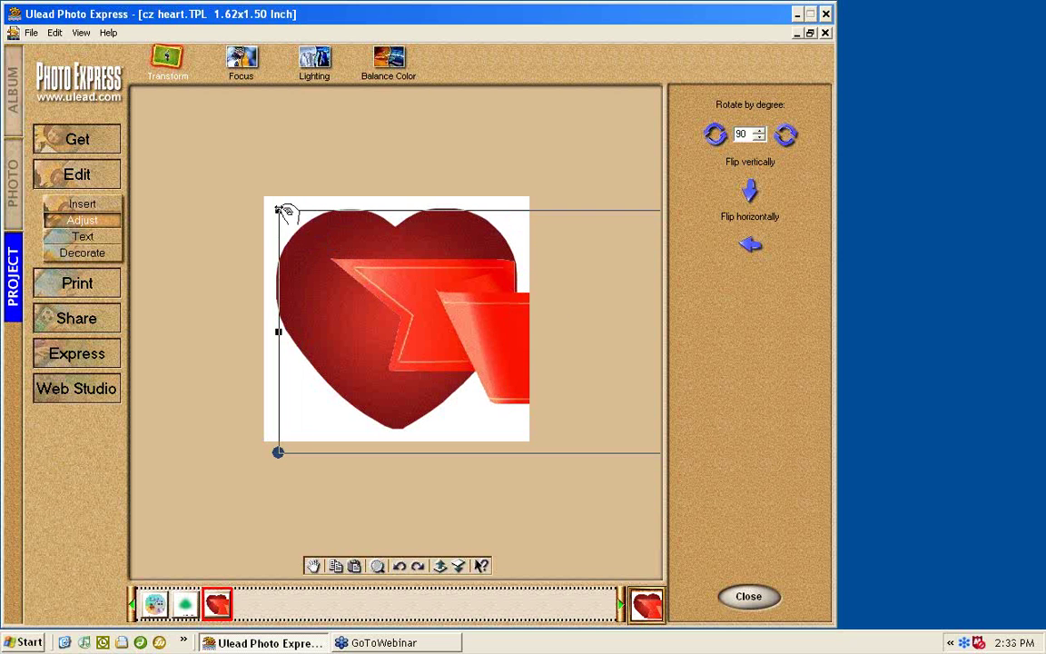
drag(283, 211, 519, 271)
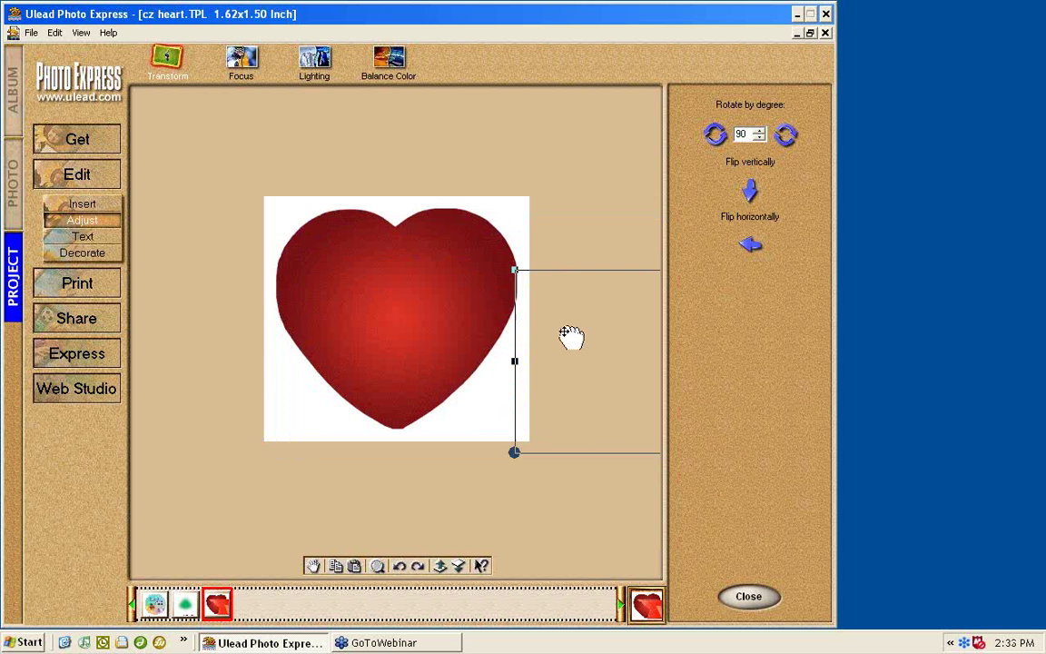
drag(570, 336, 336, 269)
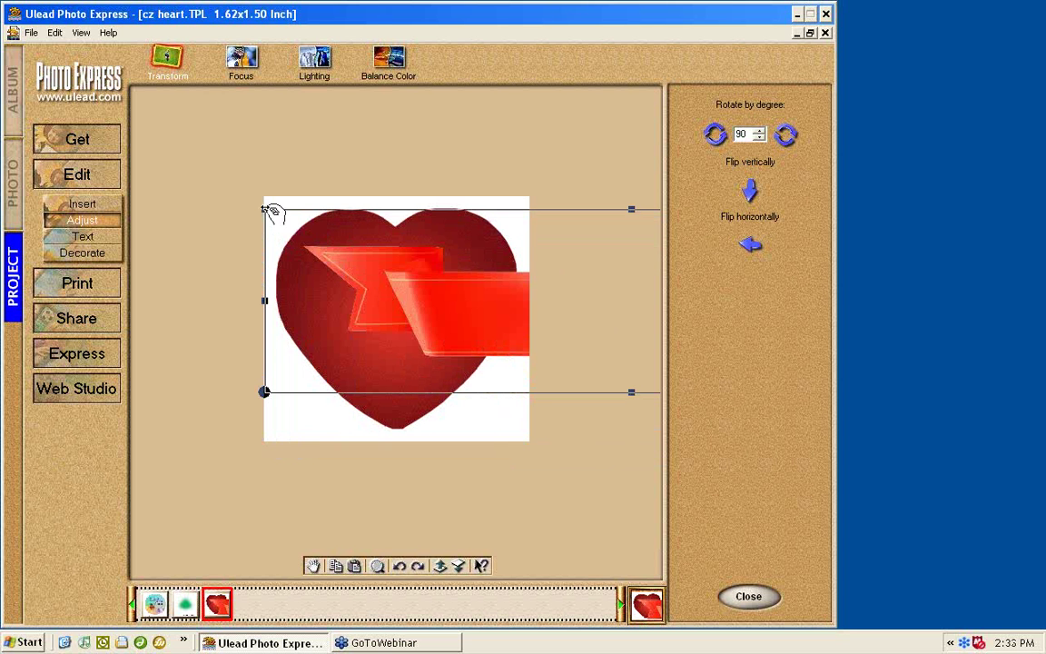